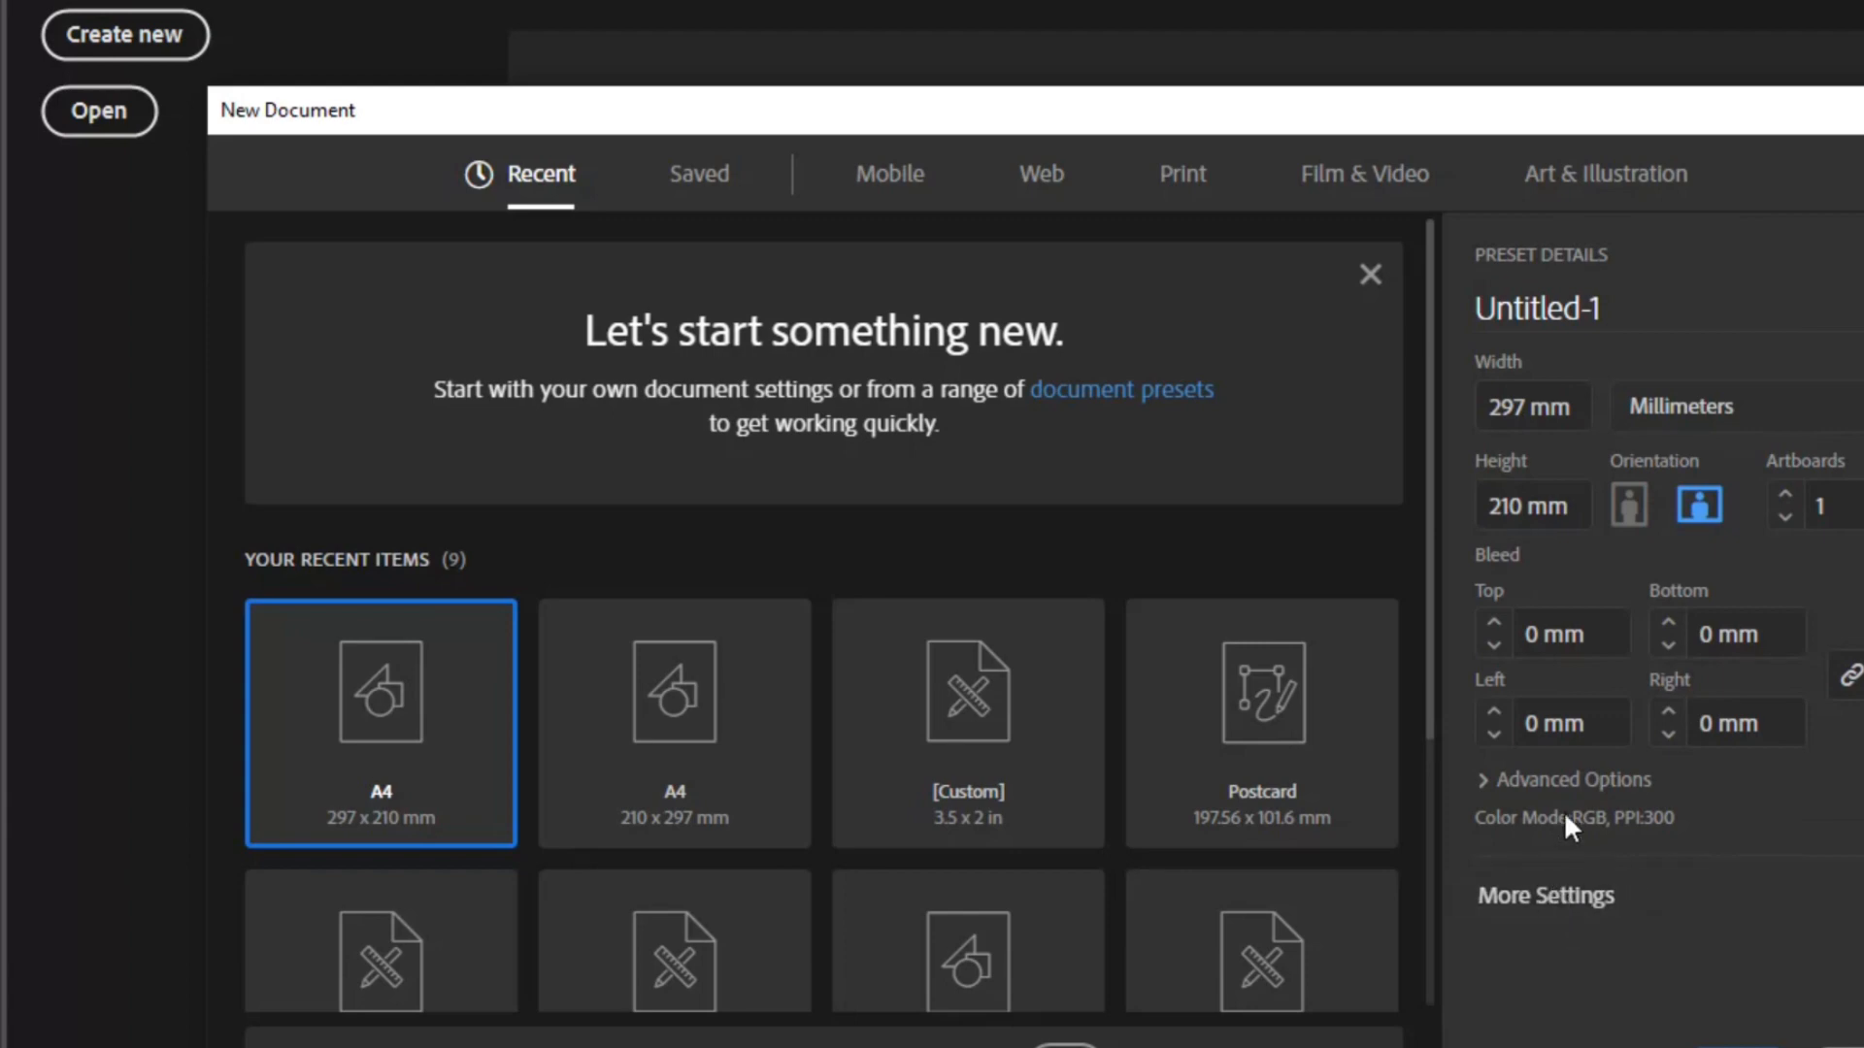
- Set up a new A4 landscape document with RGB color mode
{"action": "left_click", "coordinate": [1533, 897]}
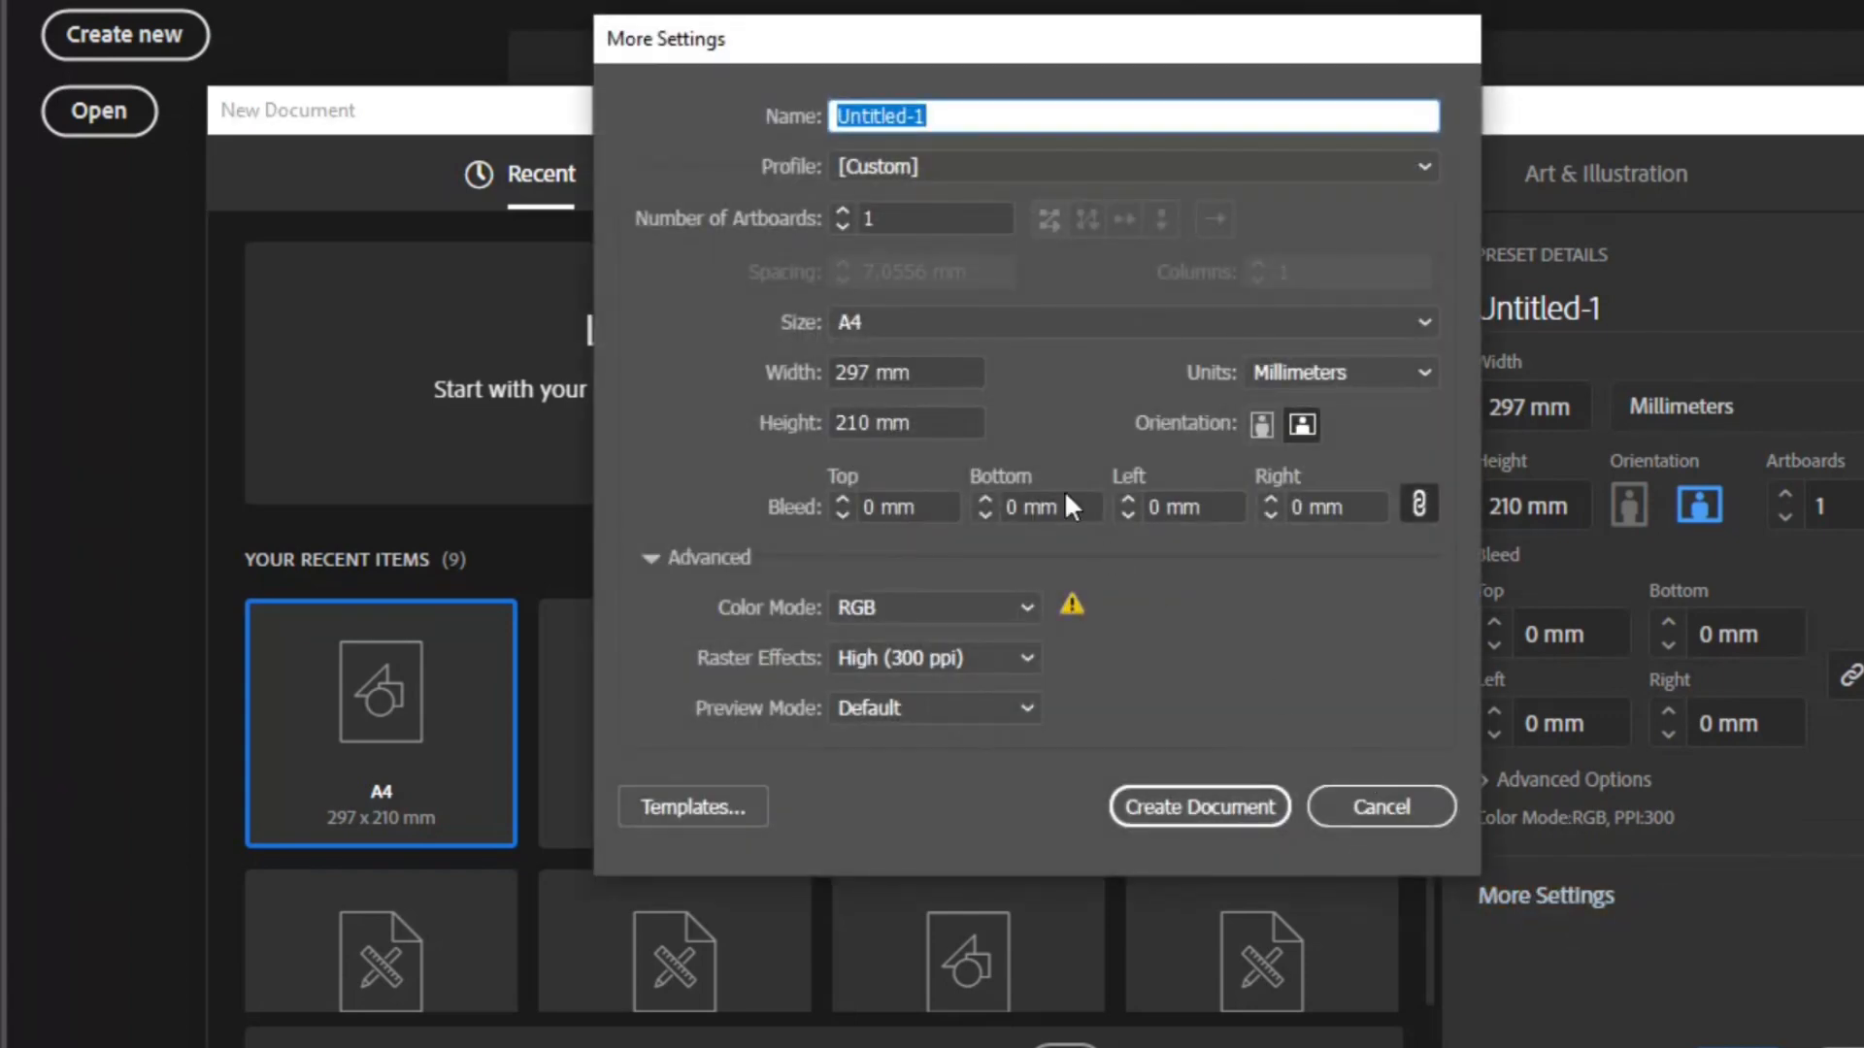
{"action": "left_click", "coordinate": [1029, 608]}
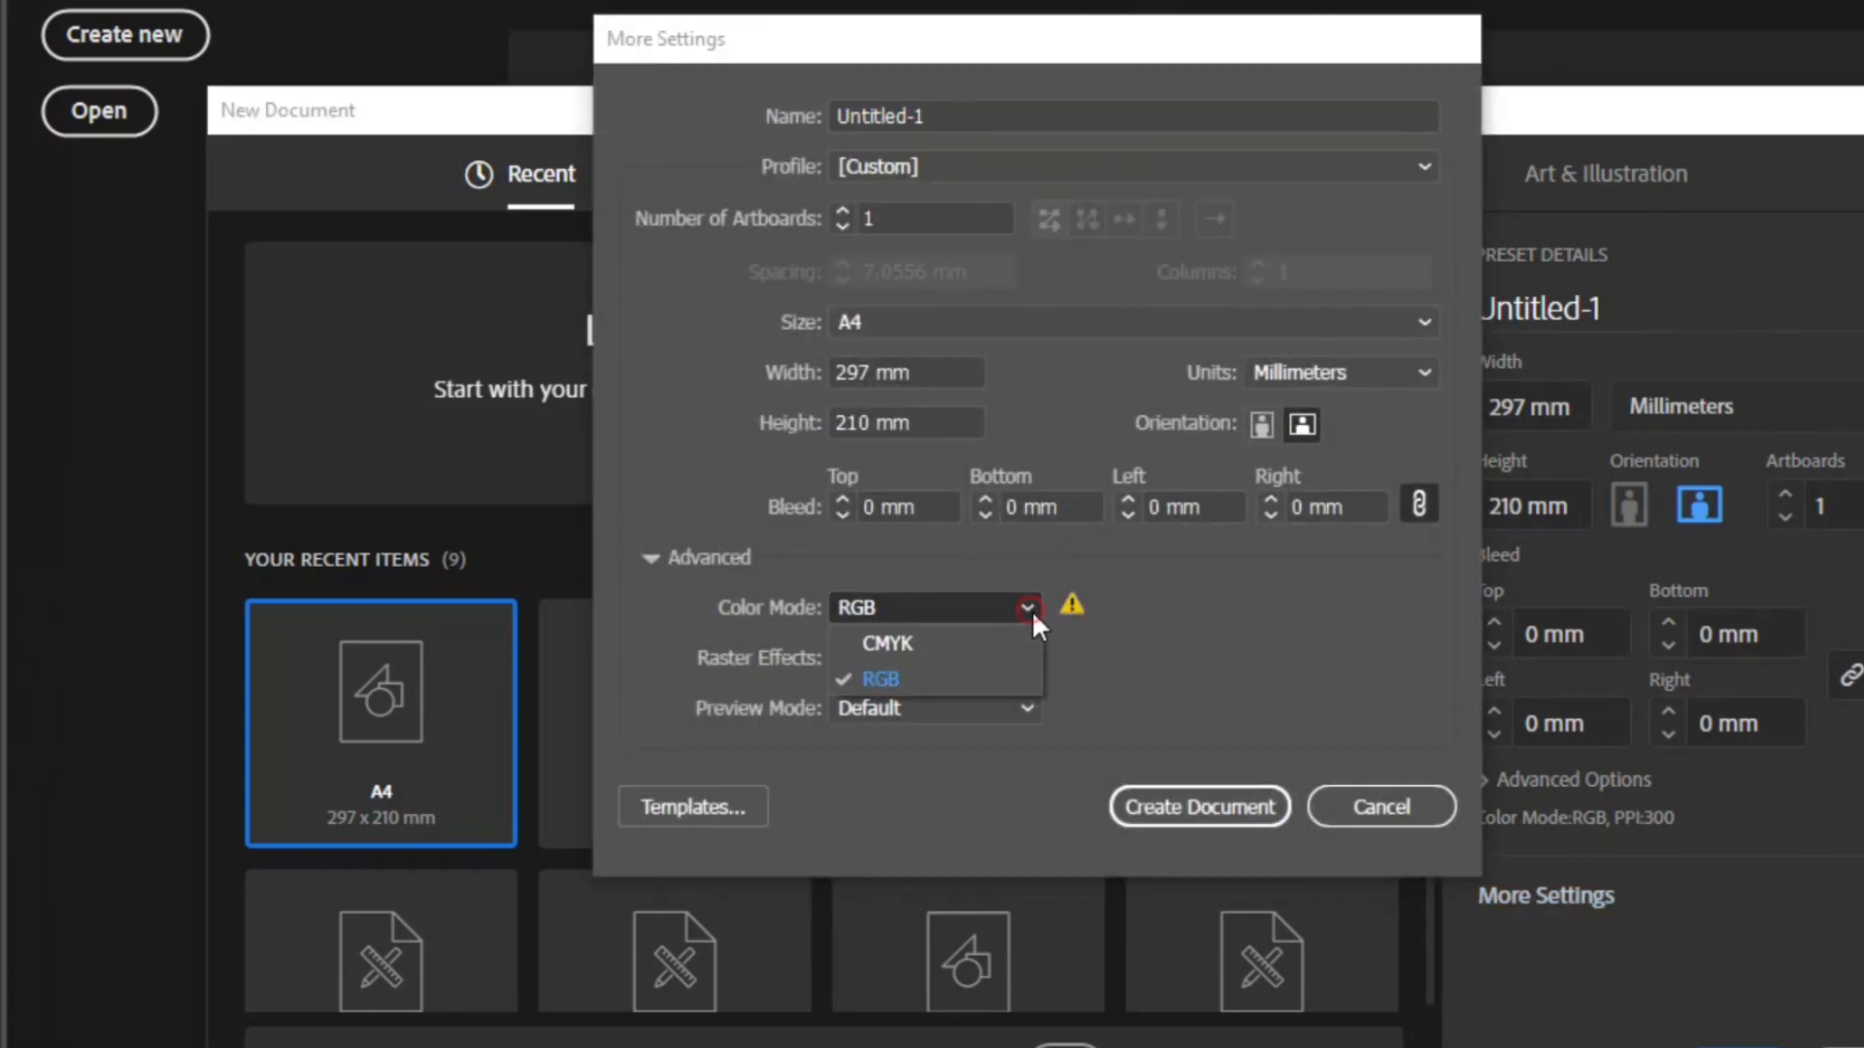
{"action": "left_click", "coordinate": [954, 674]}
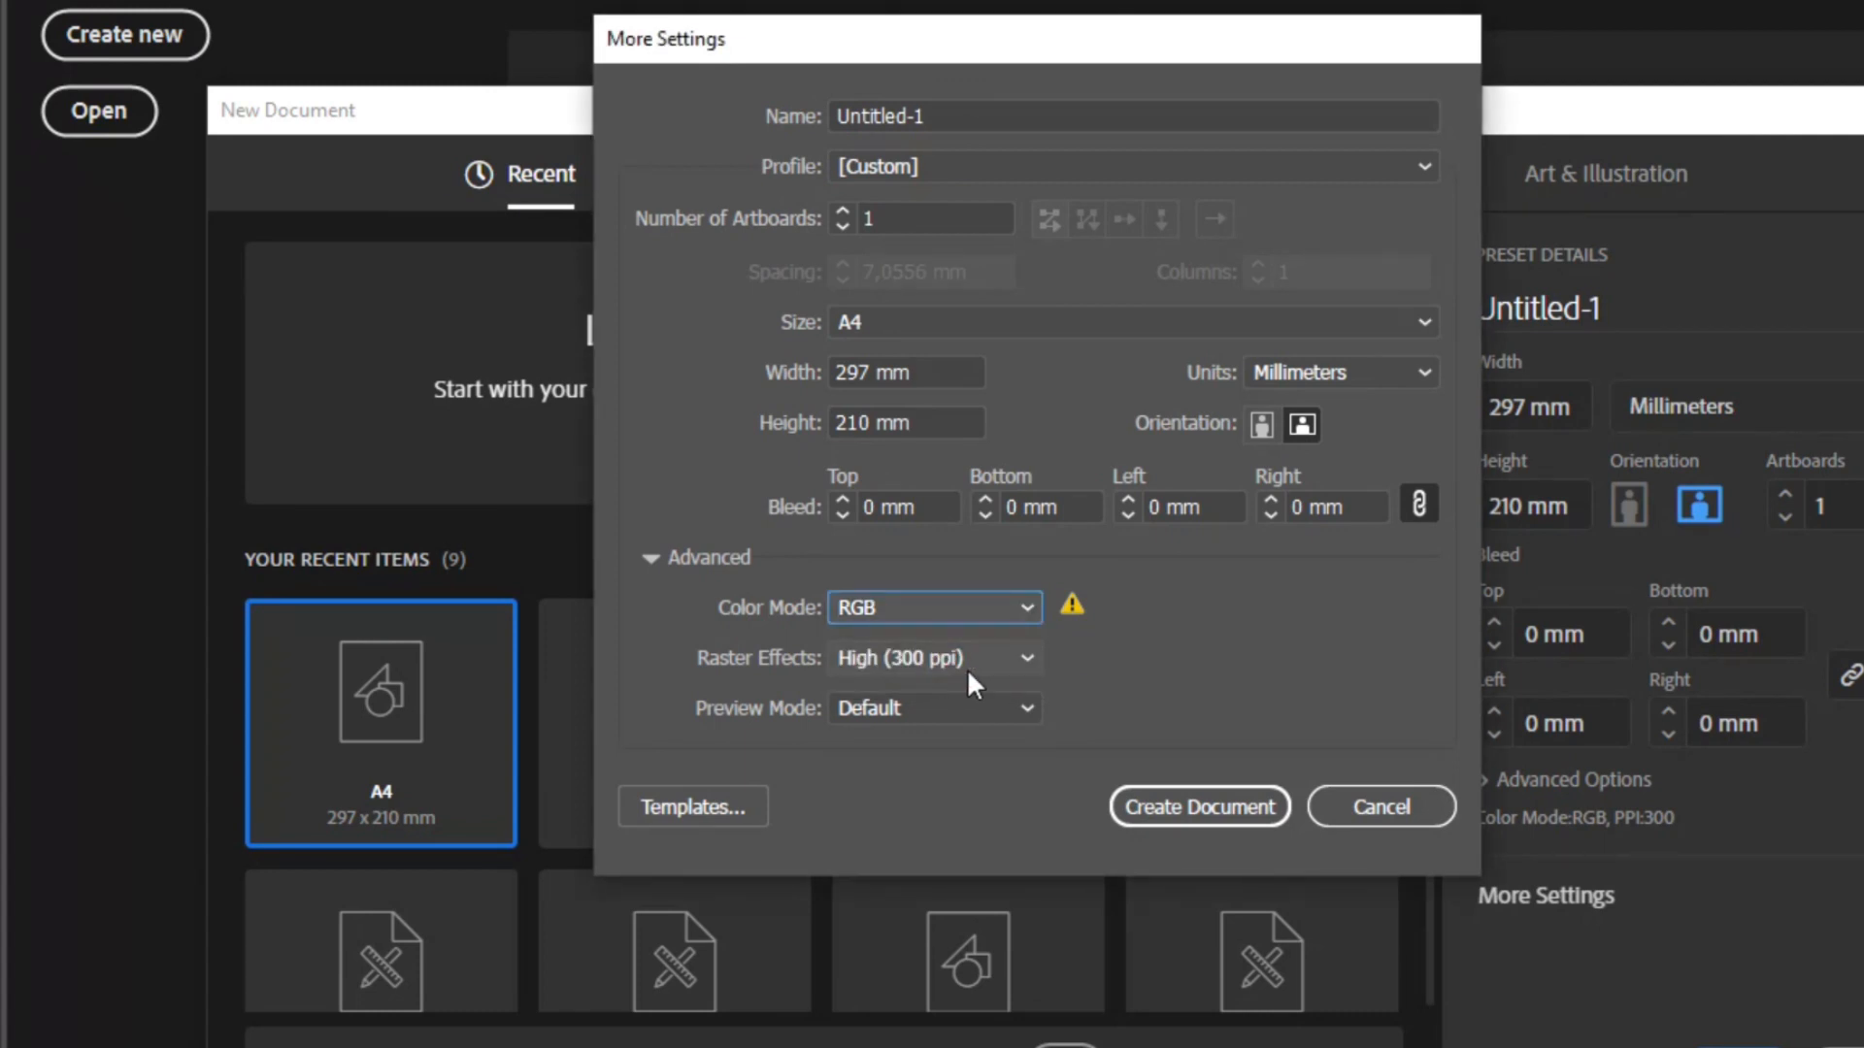
{"action": "left_click", "coordinate": [1354, 815]}
{"action": "key", "text": "Escape"}
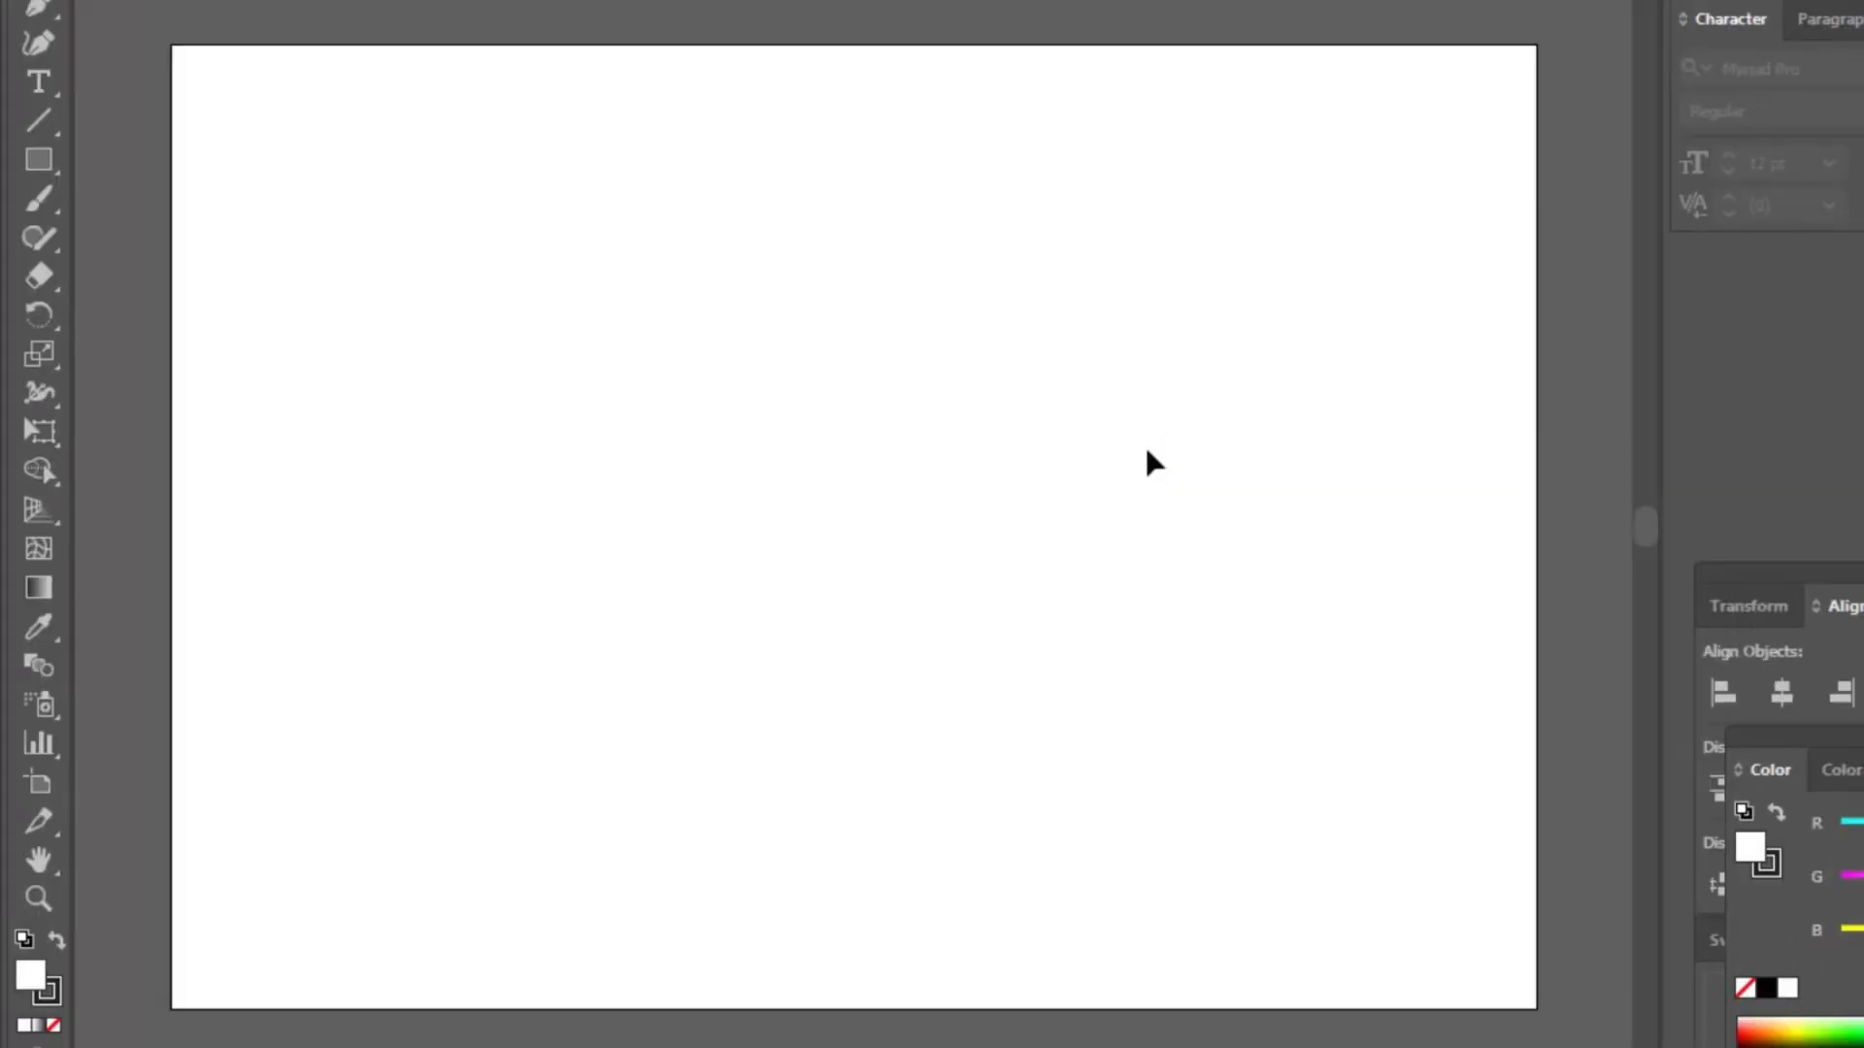
- Draw a rectangle covering the whole artboard and fill it with black
{"action": "left_click", "coordinate": [39, 158]}
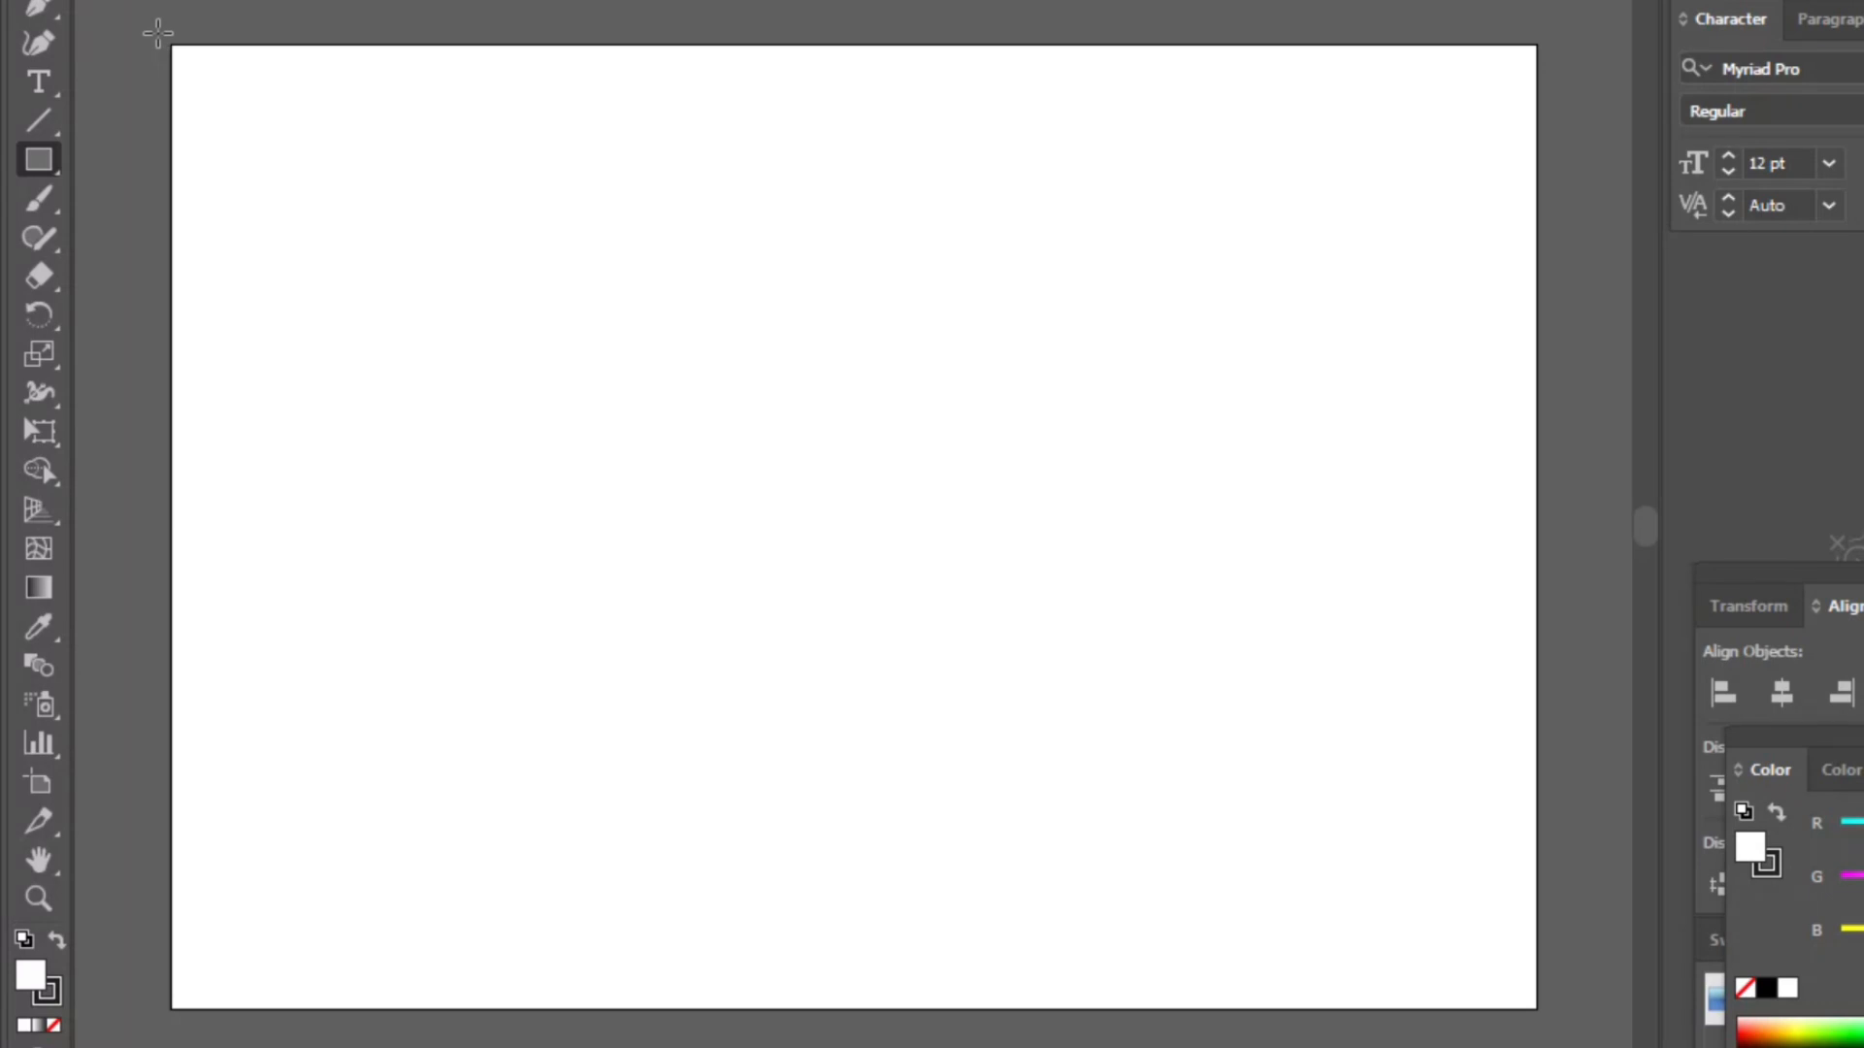
{"action": "left_click_drag", "start_coordinate": [158, 34], "coordinate": [1544, 1025]}
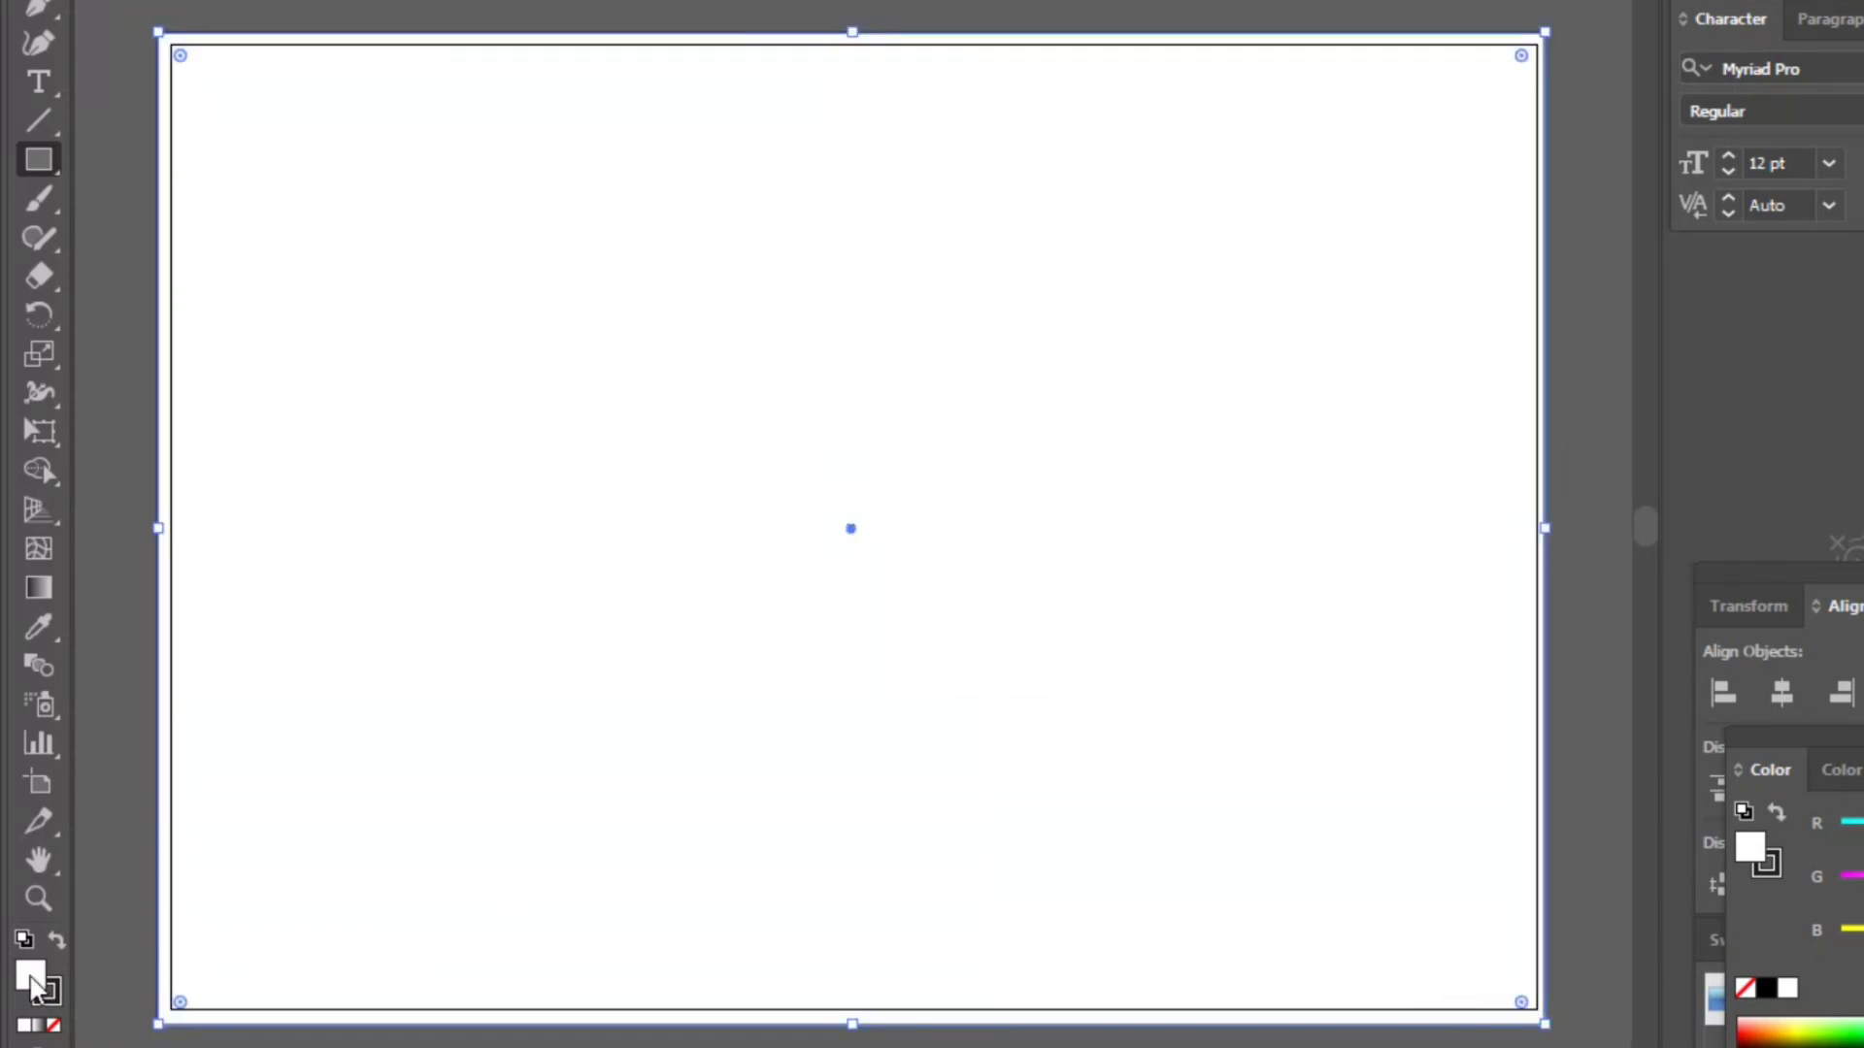
{"action": "double_click", "coordinate": [29, 973]}
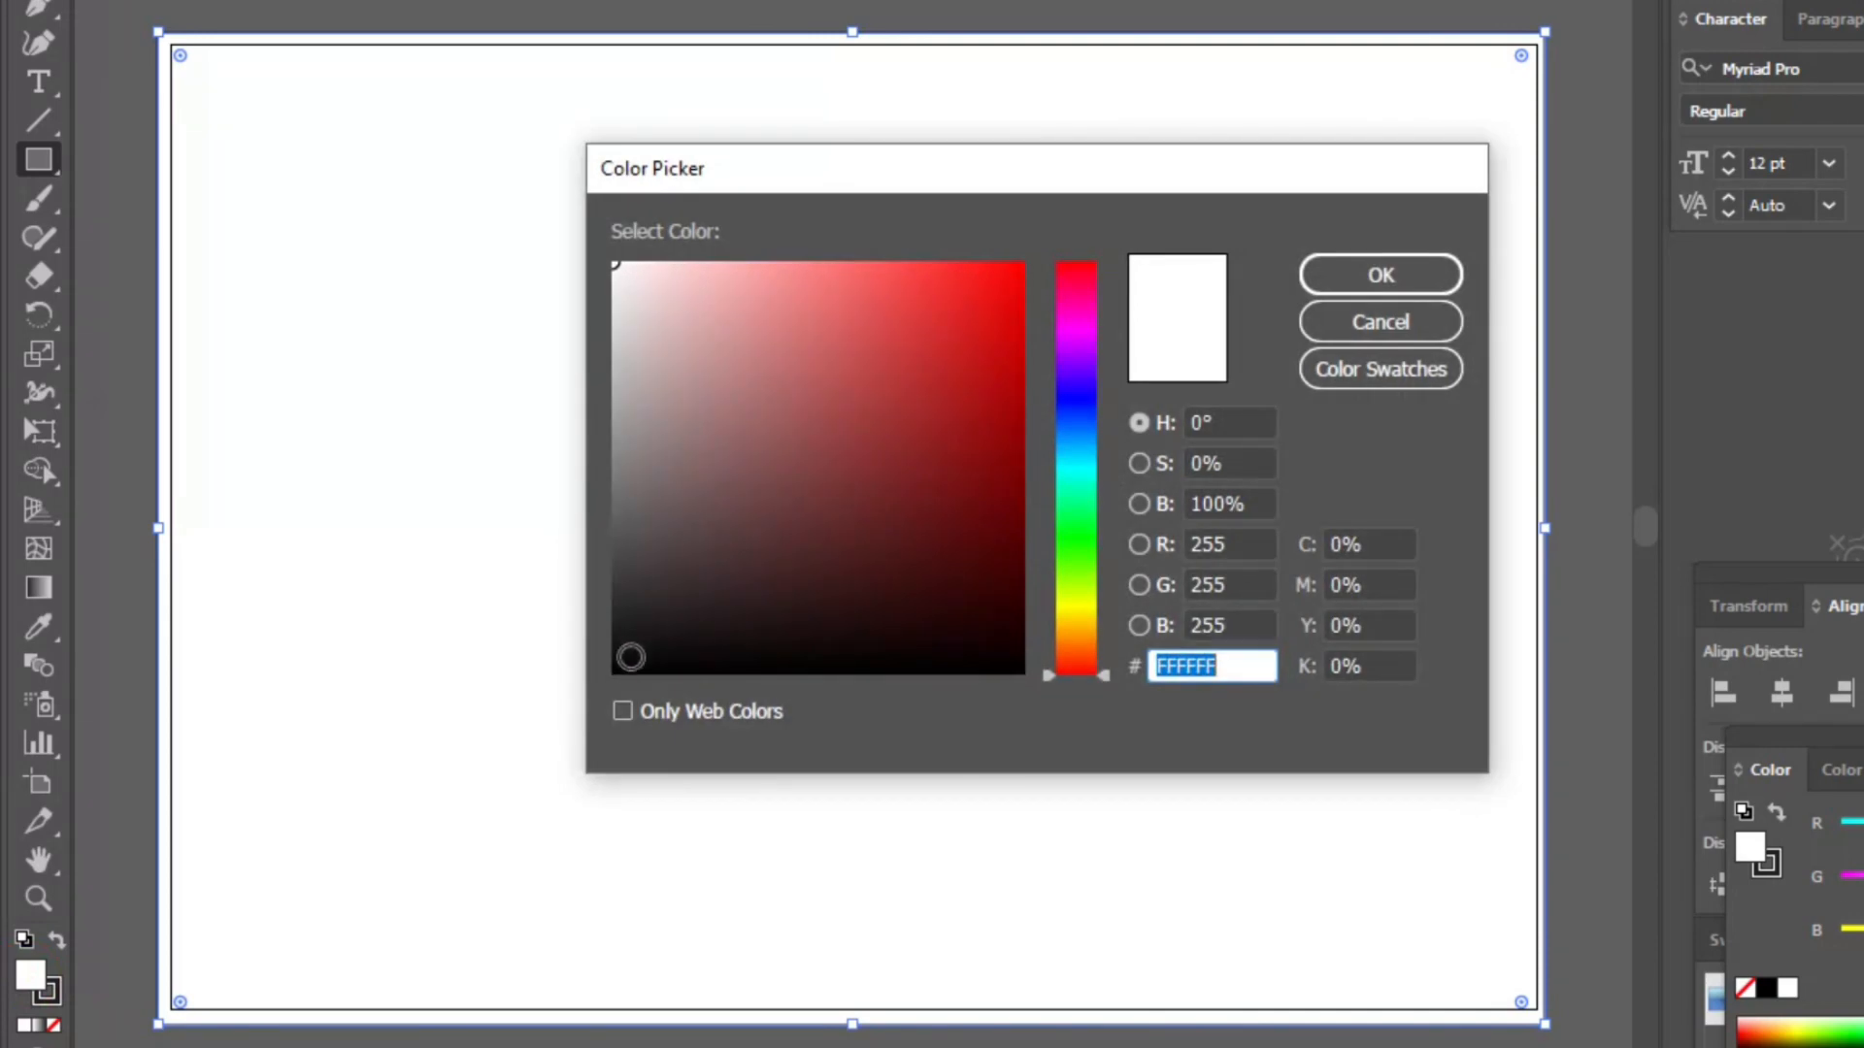
{"action": "left_click", "coordinate": [628, 656]}
{"action": "left_click", "coordinate": [1363, 277]}
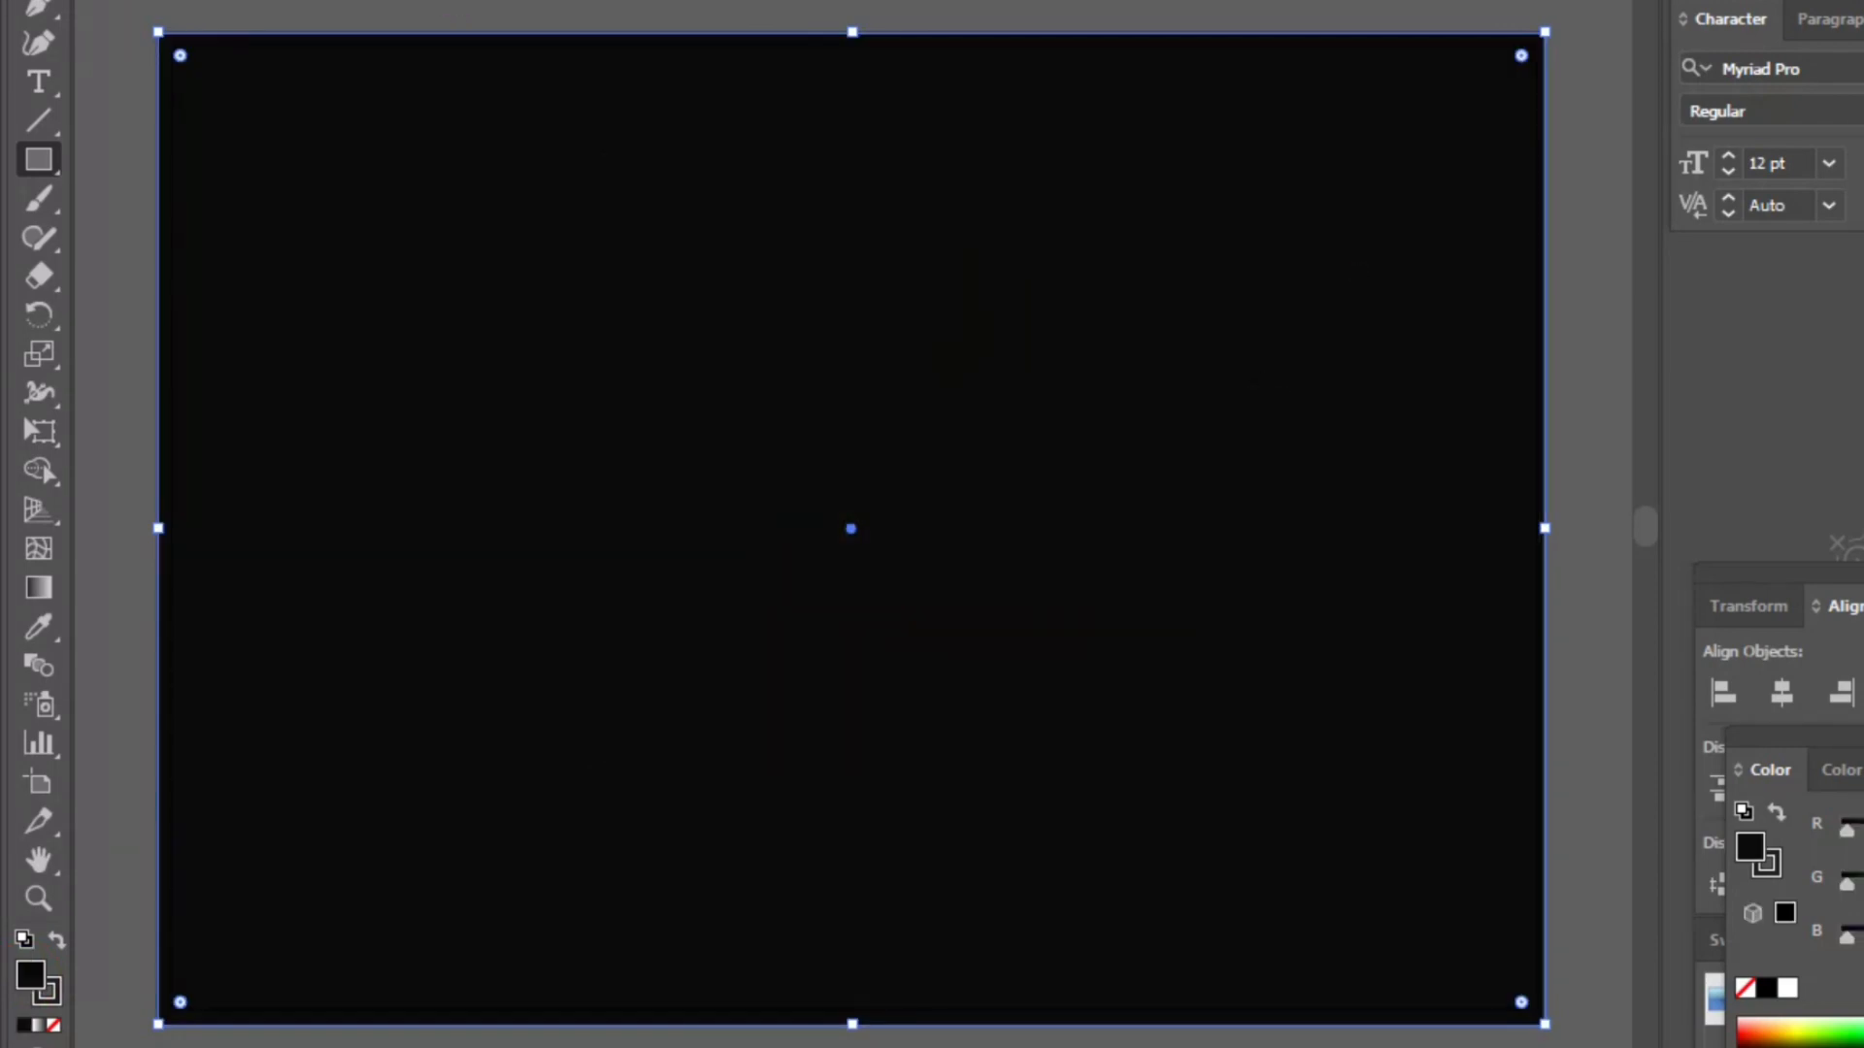
- Deselect everything and set the fill color to near-white F7F2F2
{"action": "key", "text": "v"}
{"action": "key", "text": "ctrl+shift+a"}
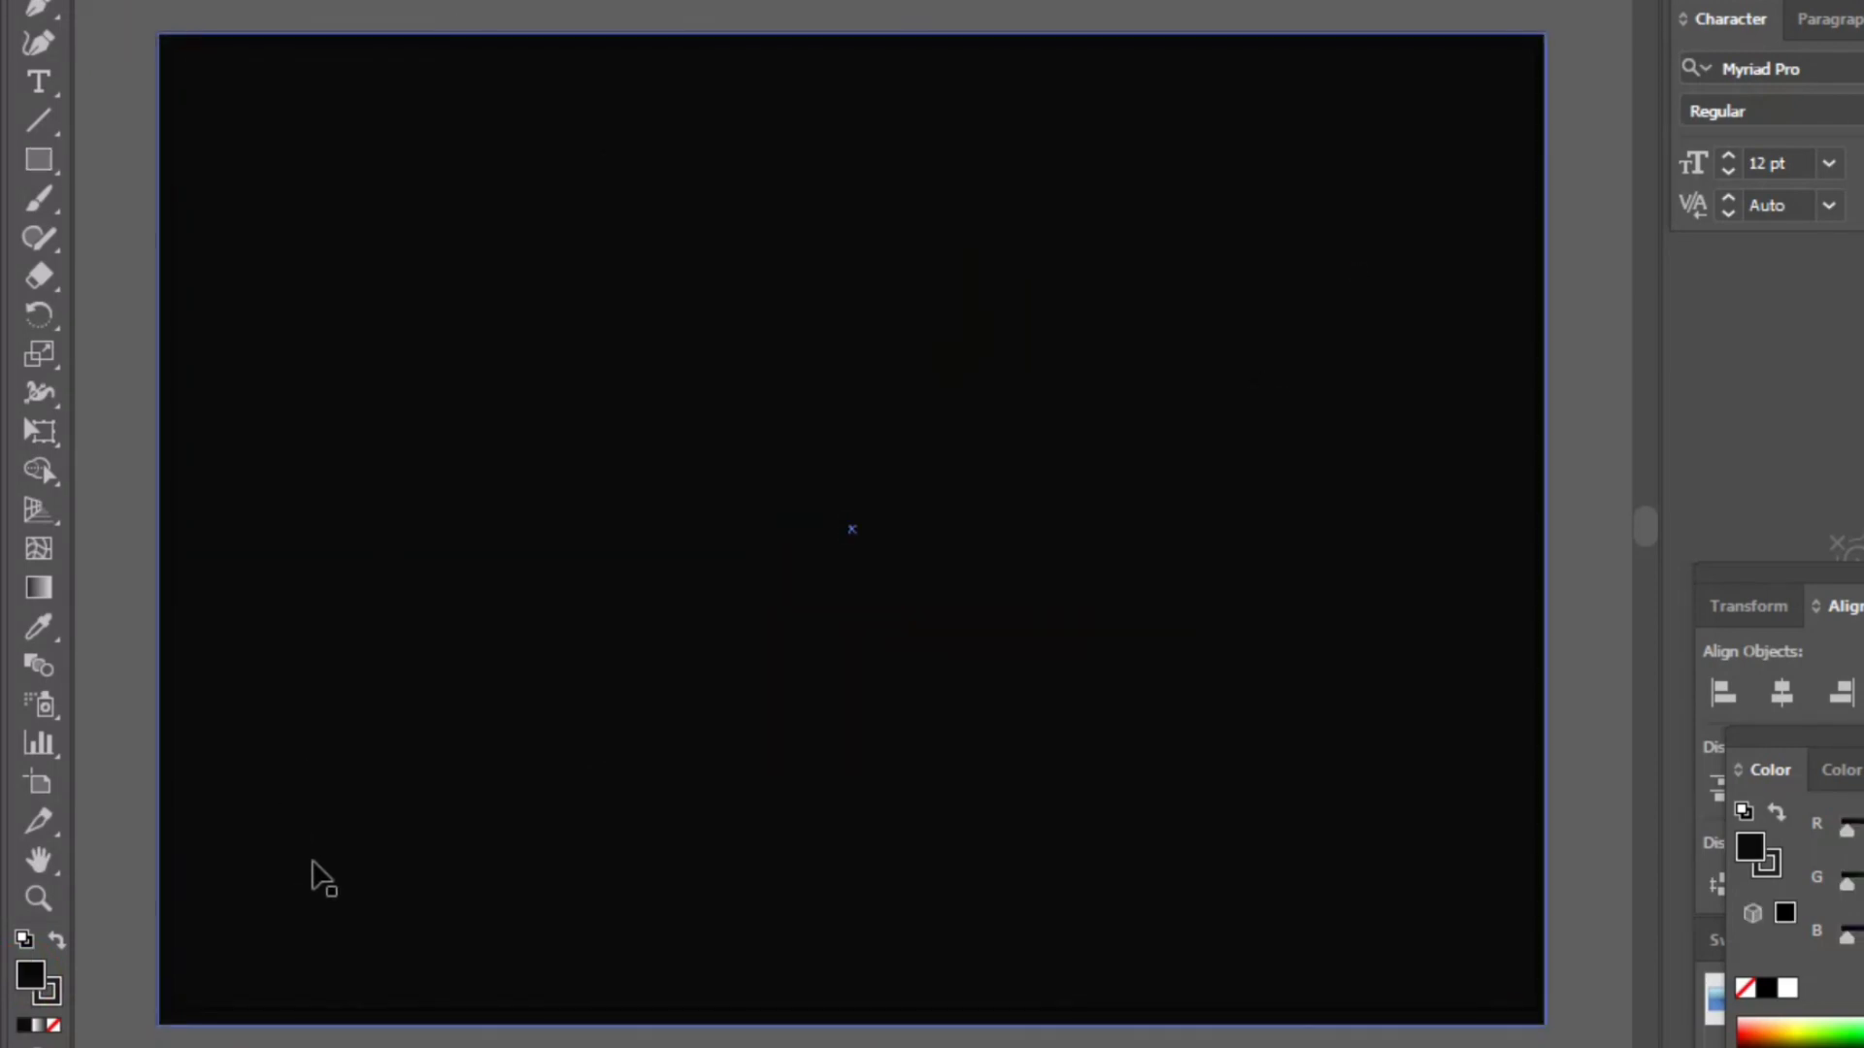
{"action": "double_click", "coordinate": [30, 975]}
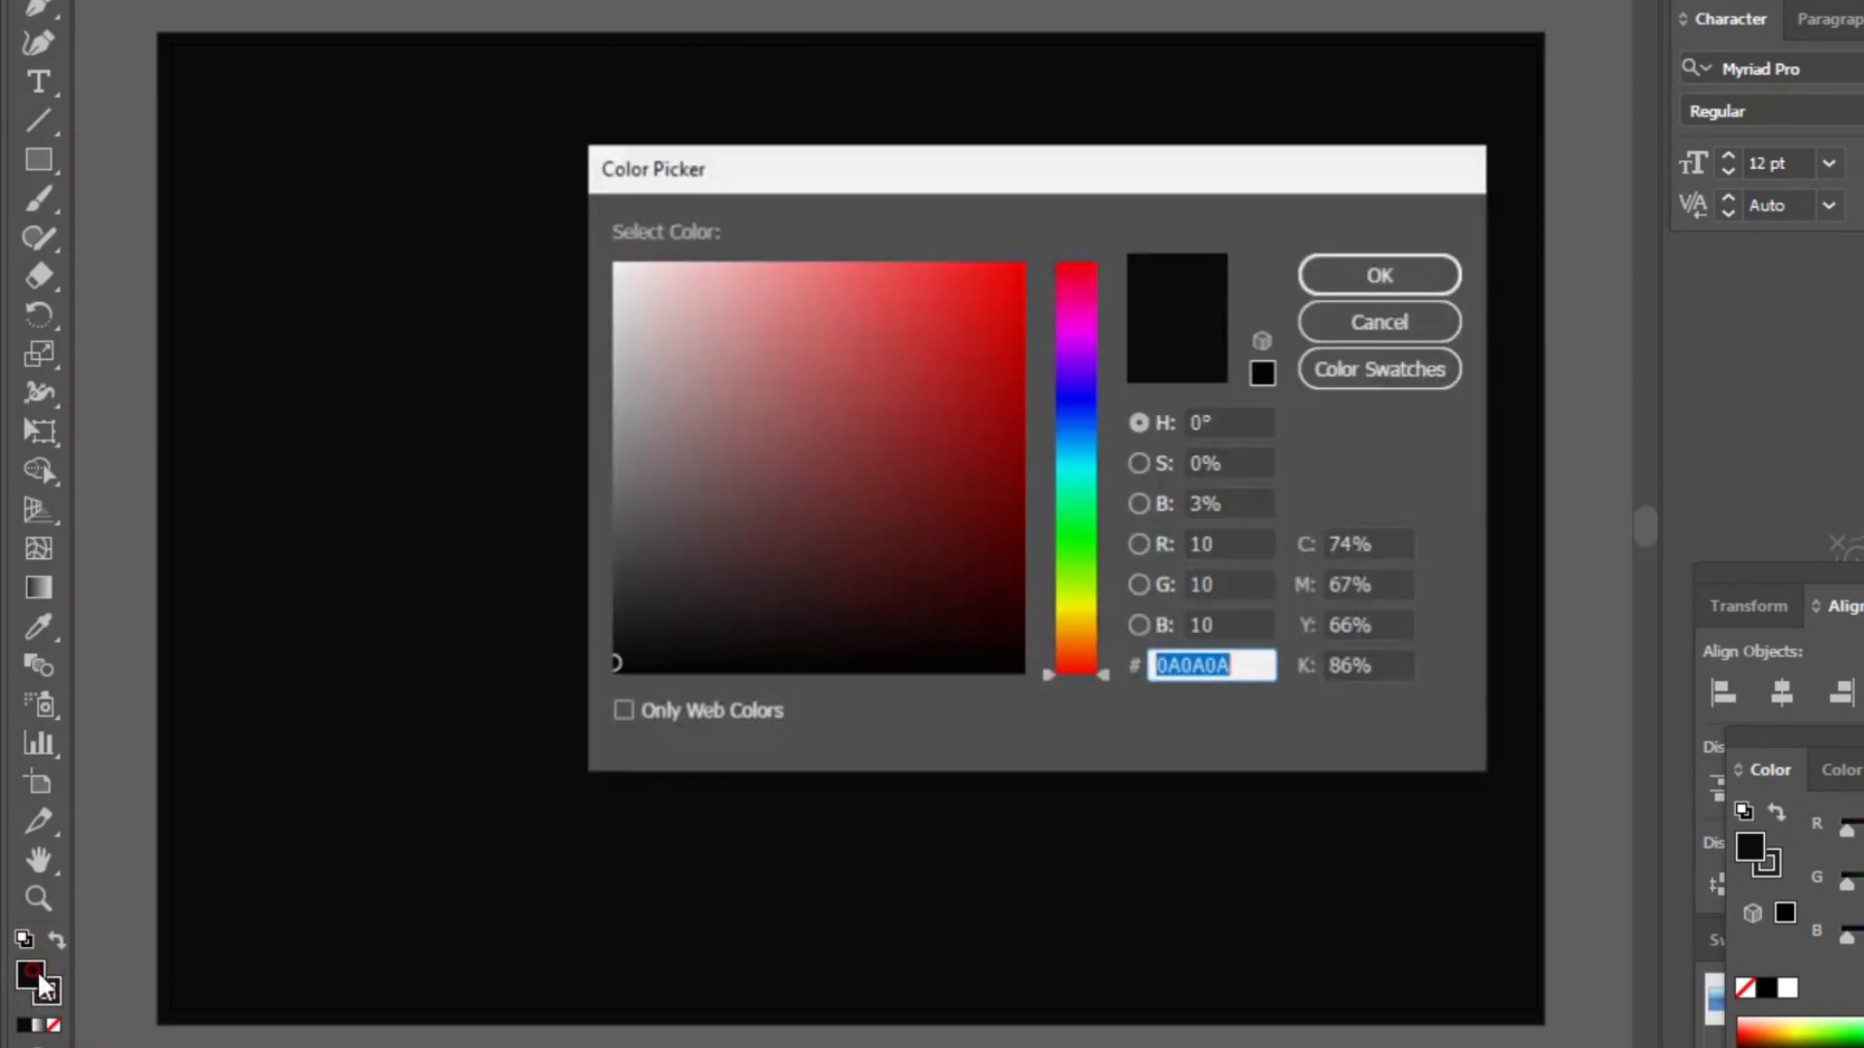
{"action": "left_click", "coordinate": [619, 273]}
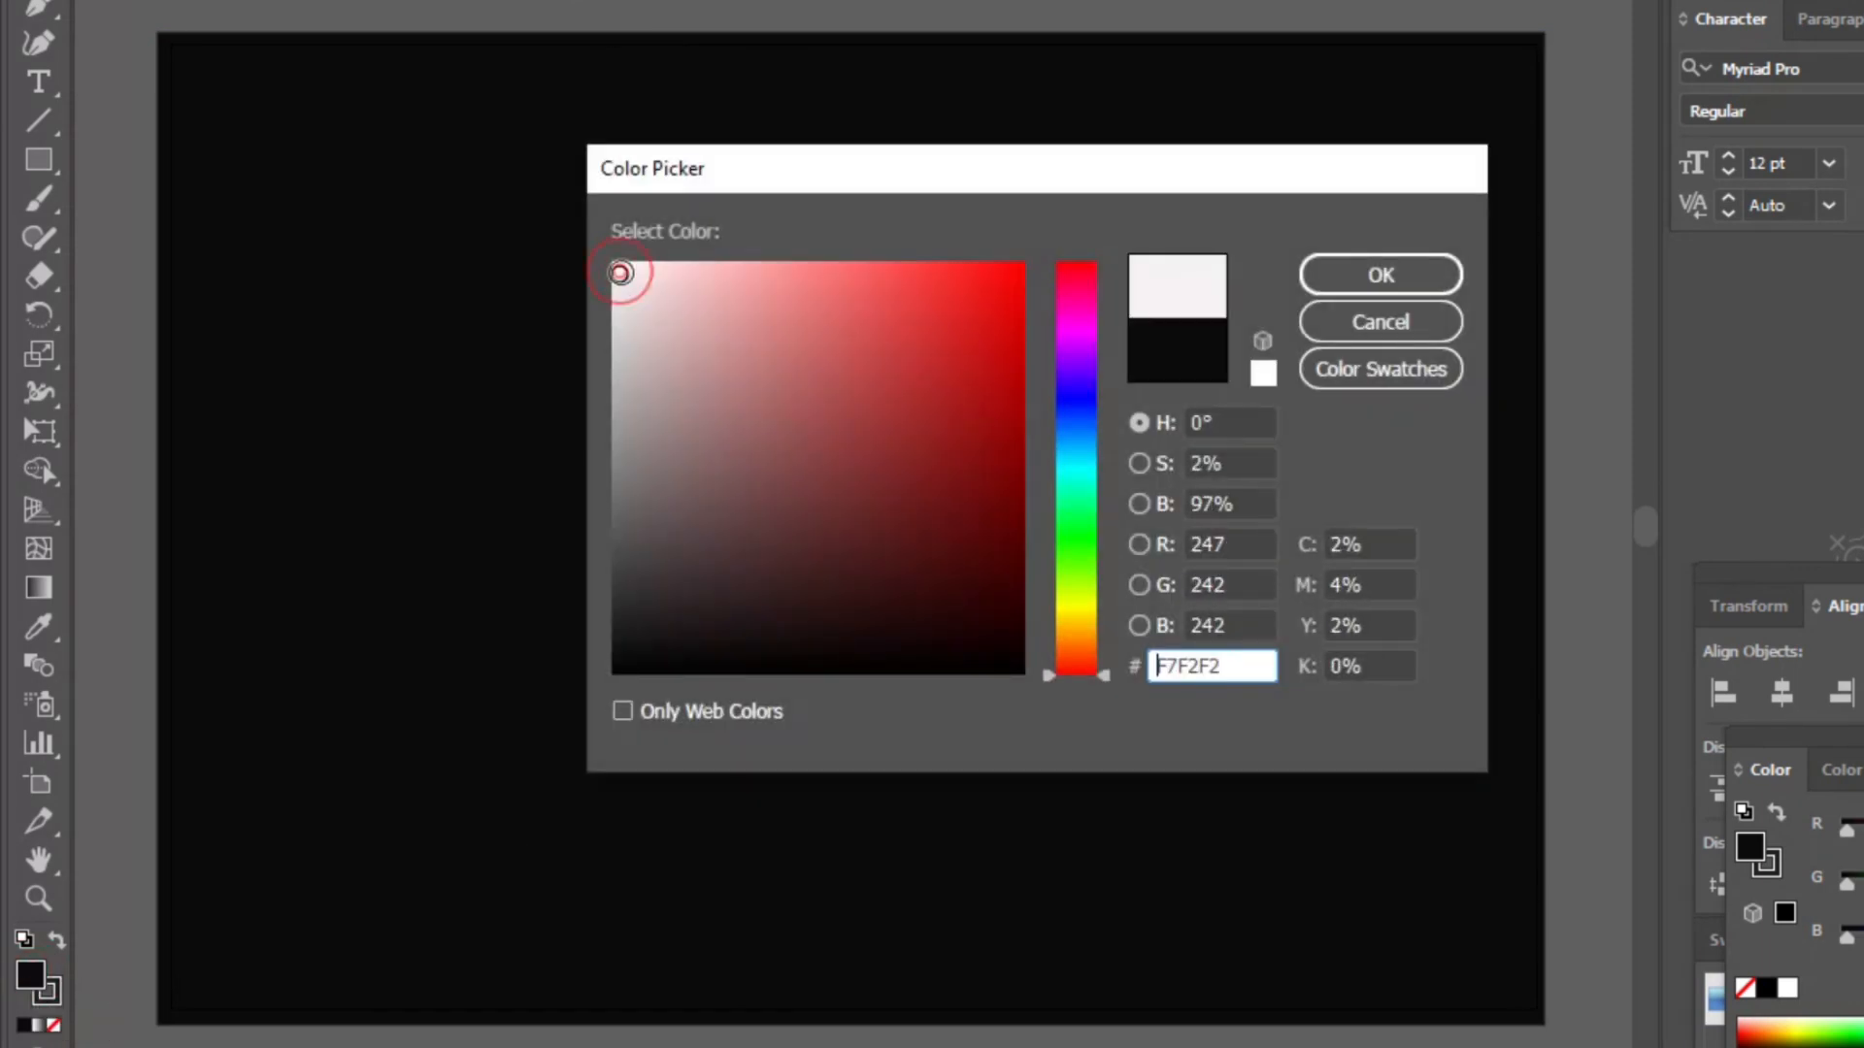
{"action": "left_click", "coordinate": [1340, 275]}
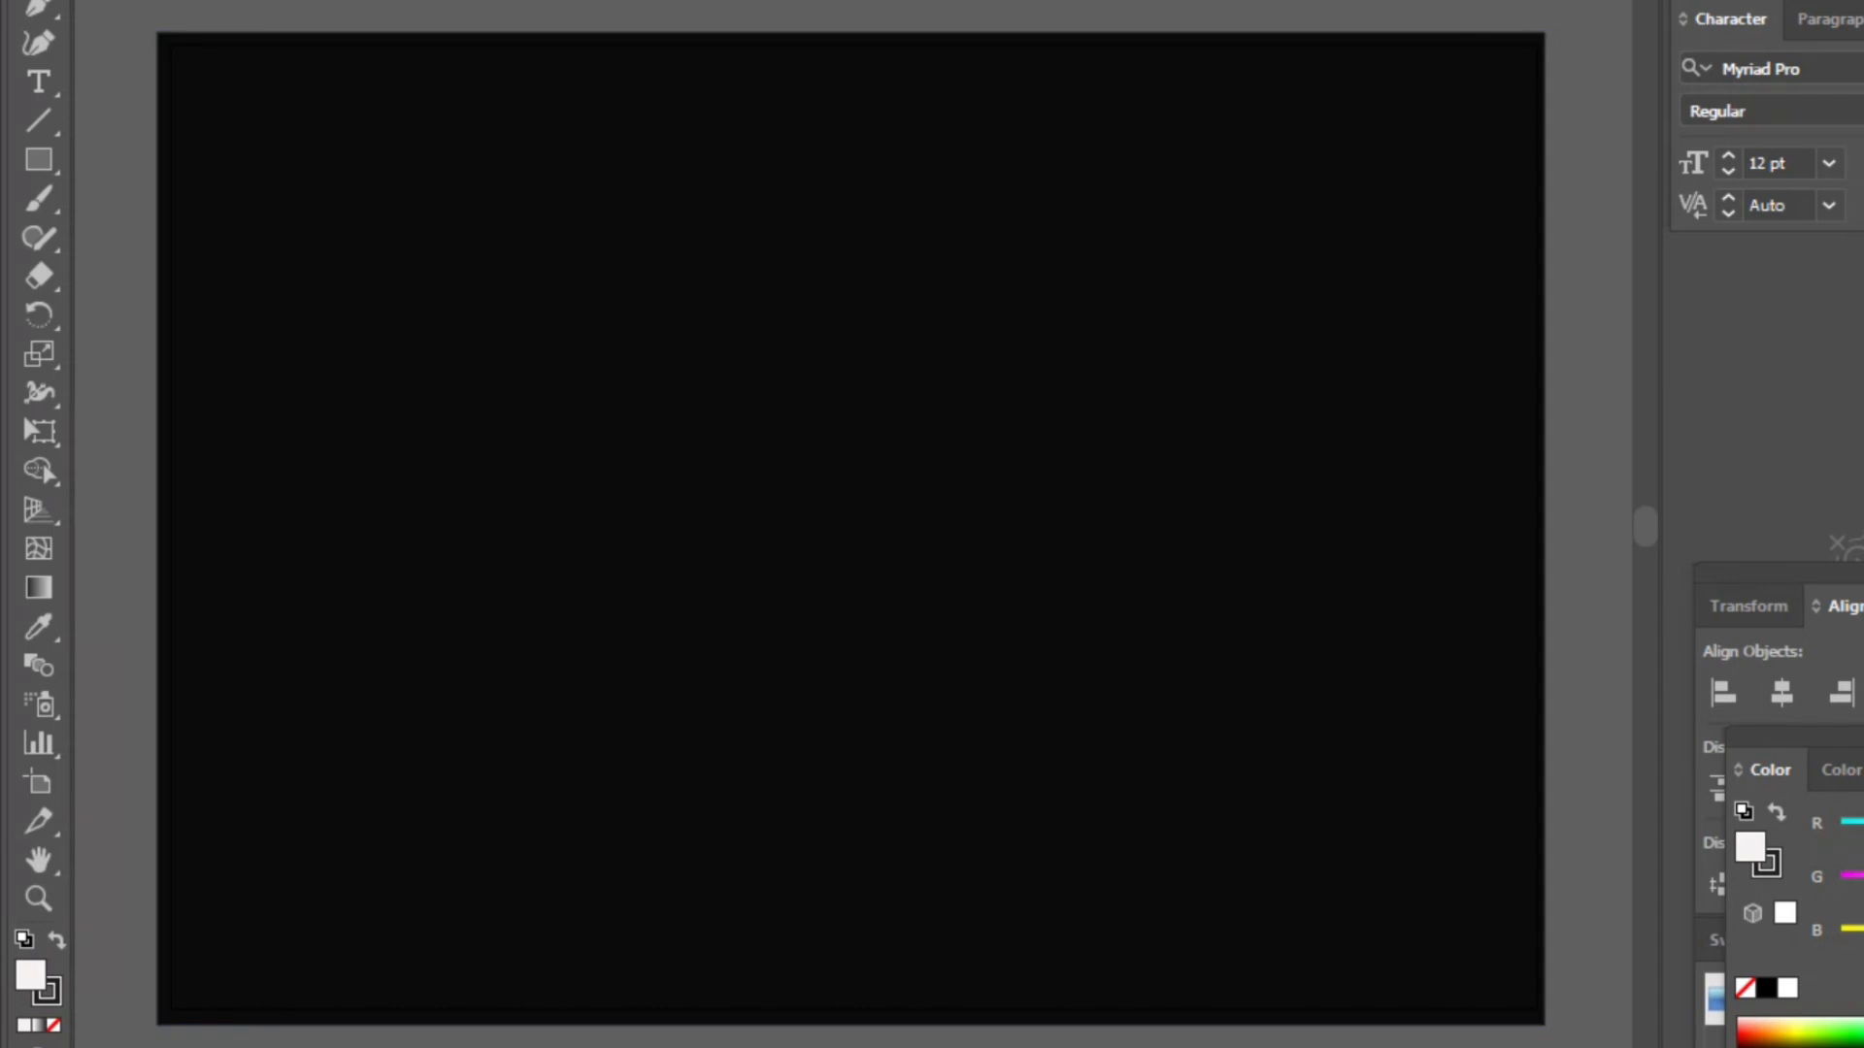
- Draw a small square near the artboard's upper-left corner and duplicate it to its right
{"action": "left_click", "coordinate": [37, 161]}
{"action": "left_click_drag", "start_coordinate": [215, 157], "coordinate": [320, 262]}
{"action": "key", "text": "v"}
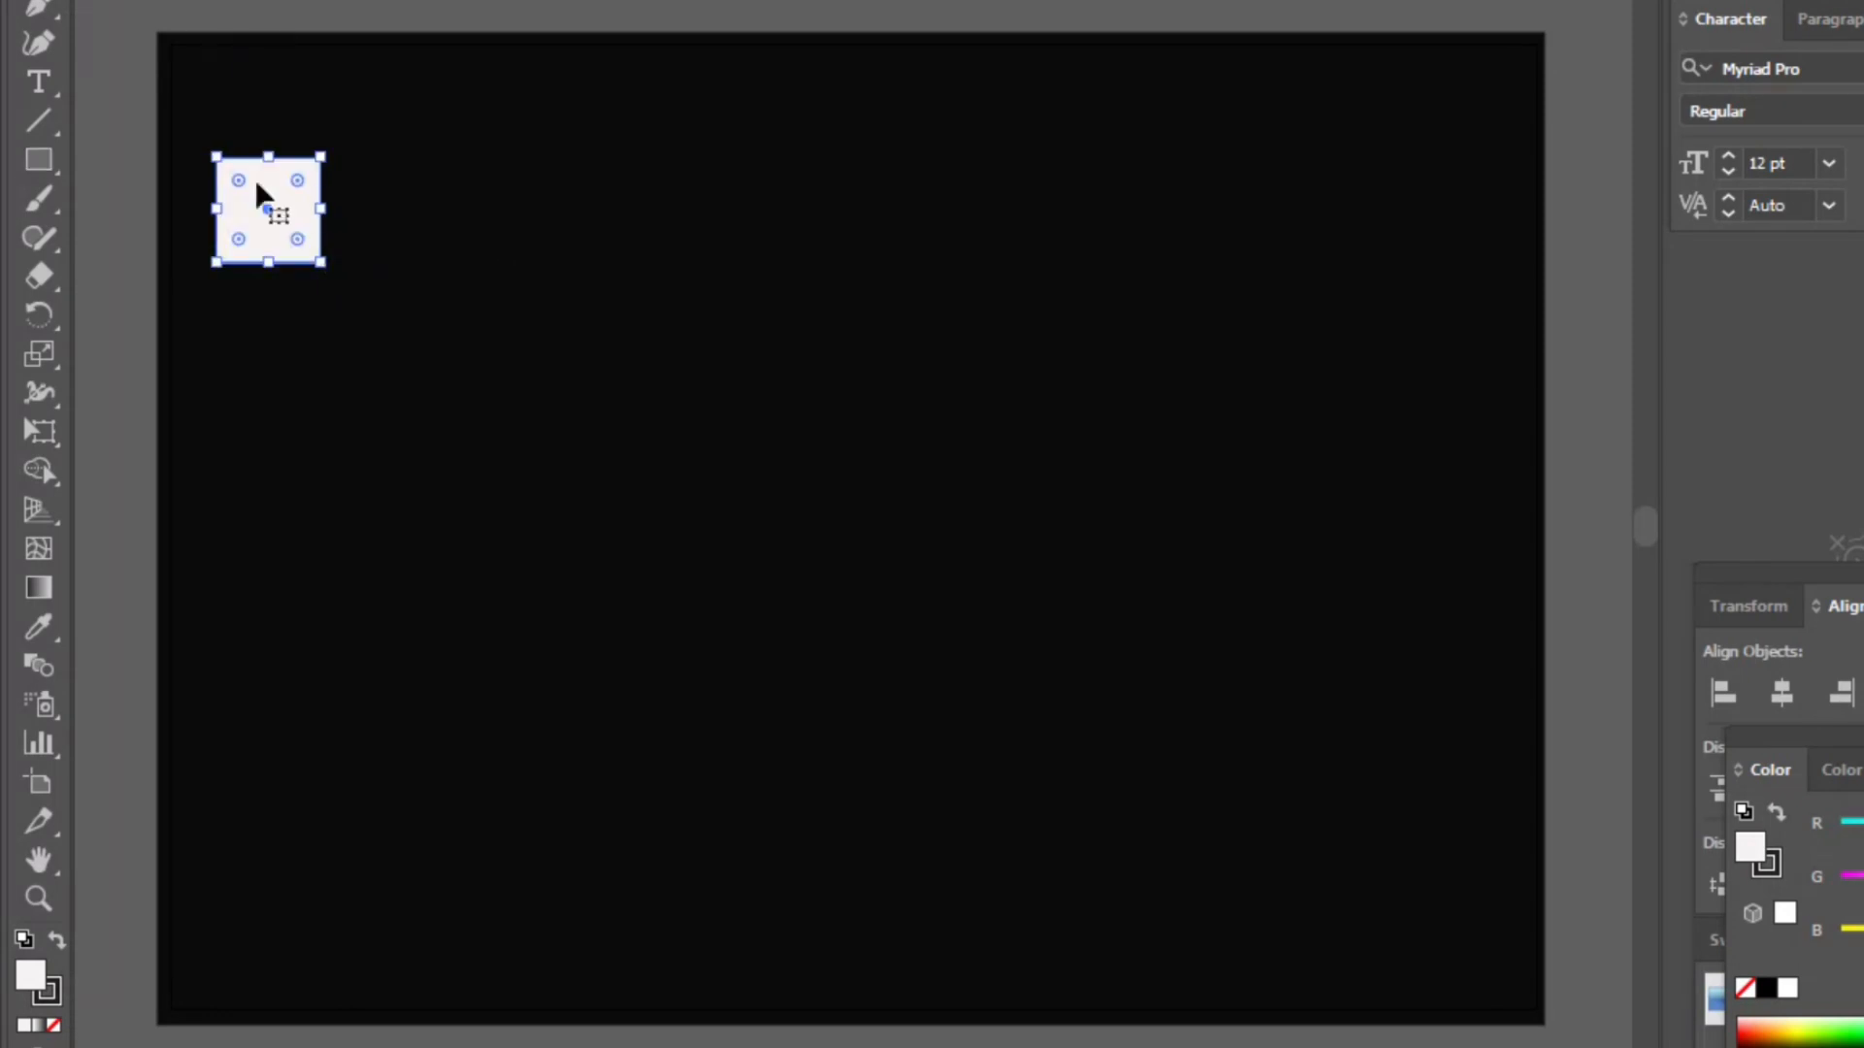
{"action": "left_click_drag", "start_coordinate": [262, 192], "coordinate": [398, 204]}
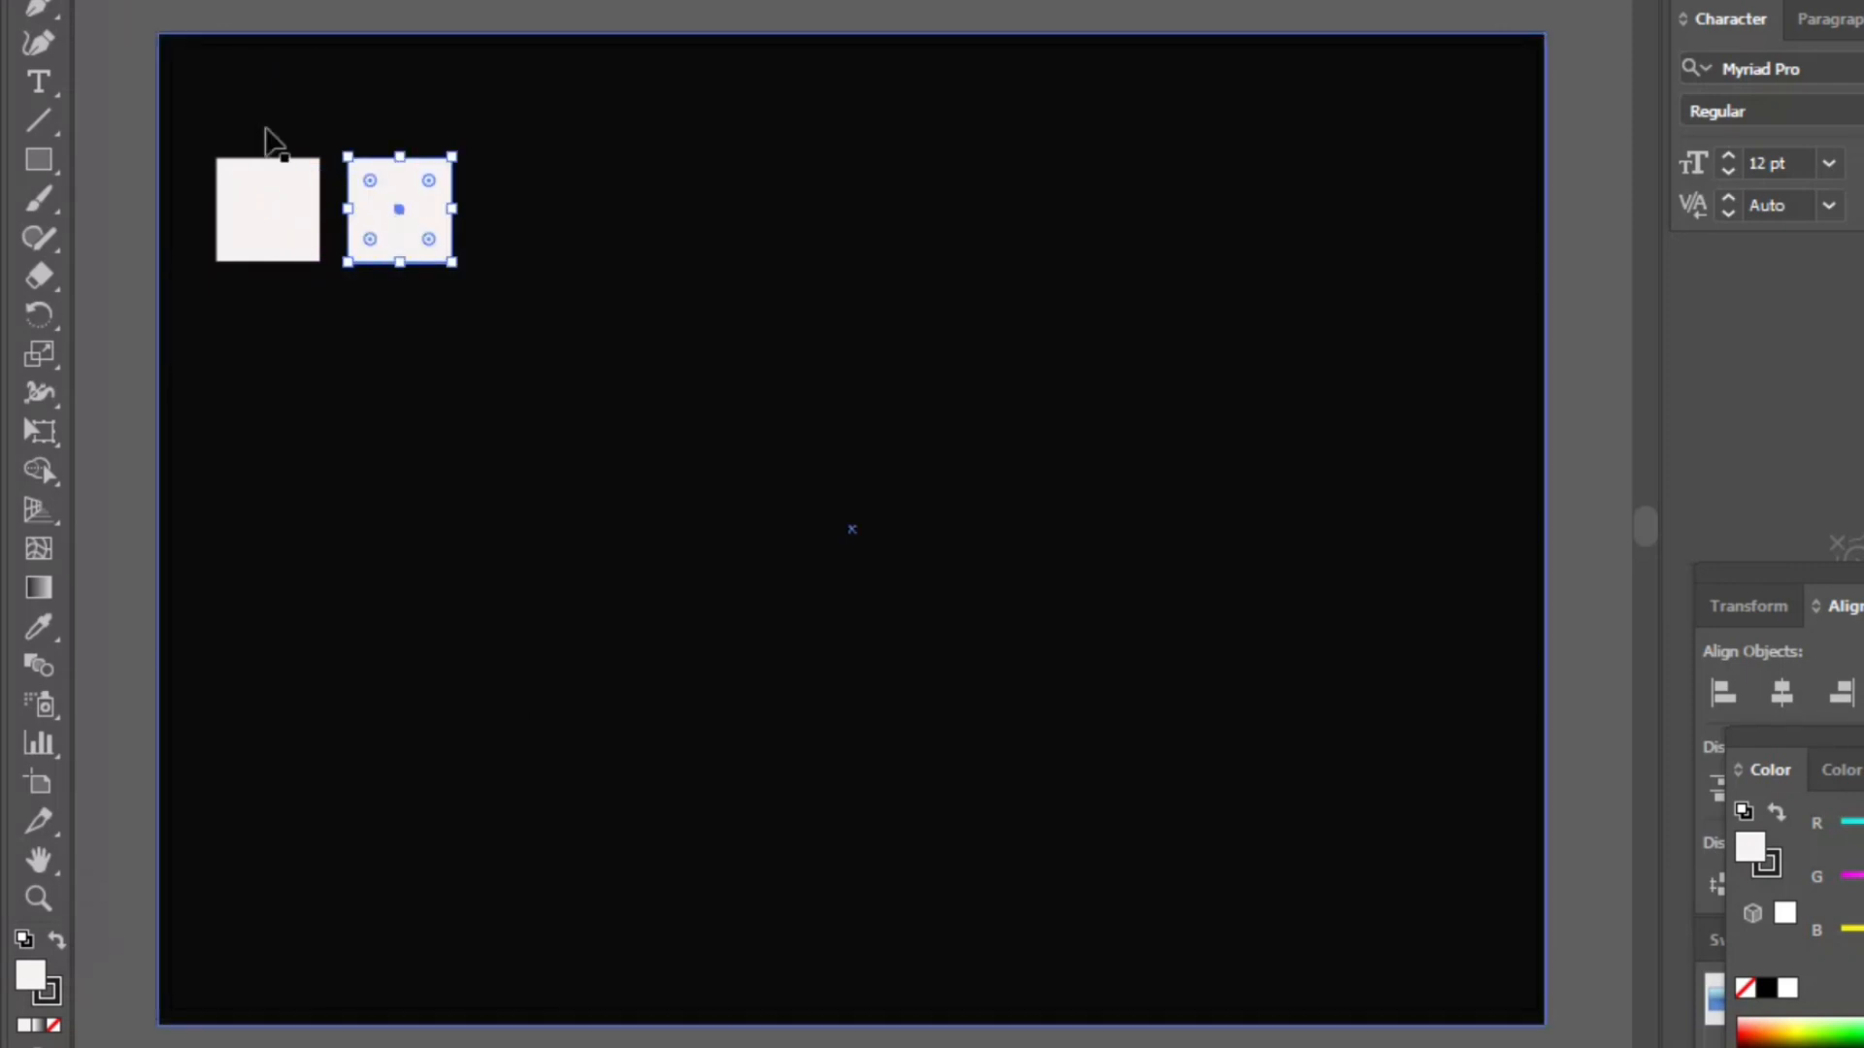
{"action": "mouse_move", "coordinate": [163, 95]}
{"action": "left_mouse_down"}
{"action": "mouse_move", "coordinate": [413, 247]}
{"action": "mouse_move", "coordinate": [166, 71]}
{"action": "mouse_move", "coordinate": [160, 93]}
{"action": "left_mouse_up"}
{"action": "left_click", "coordinate": [254, 11]}
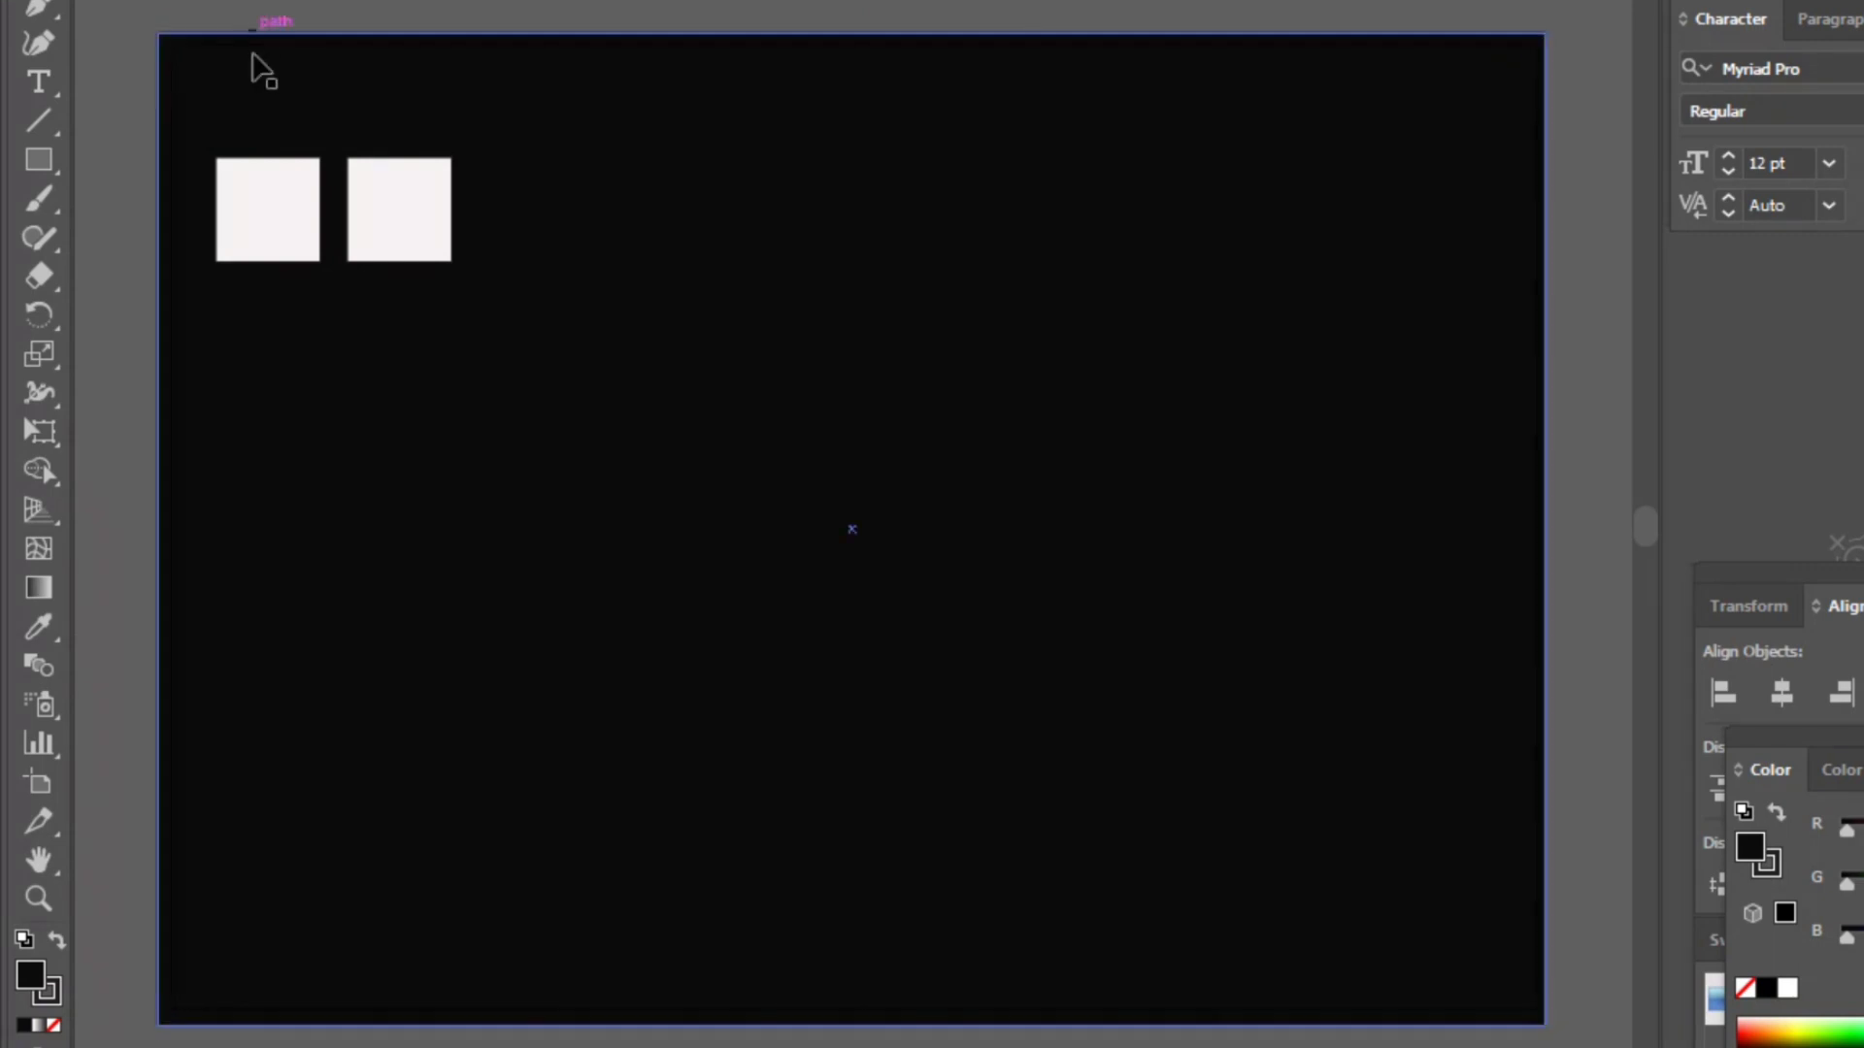
{"action": "left_click", "coordinate": [257, 46]}
{"action": "left_click", "coordinate": [277, 0]}
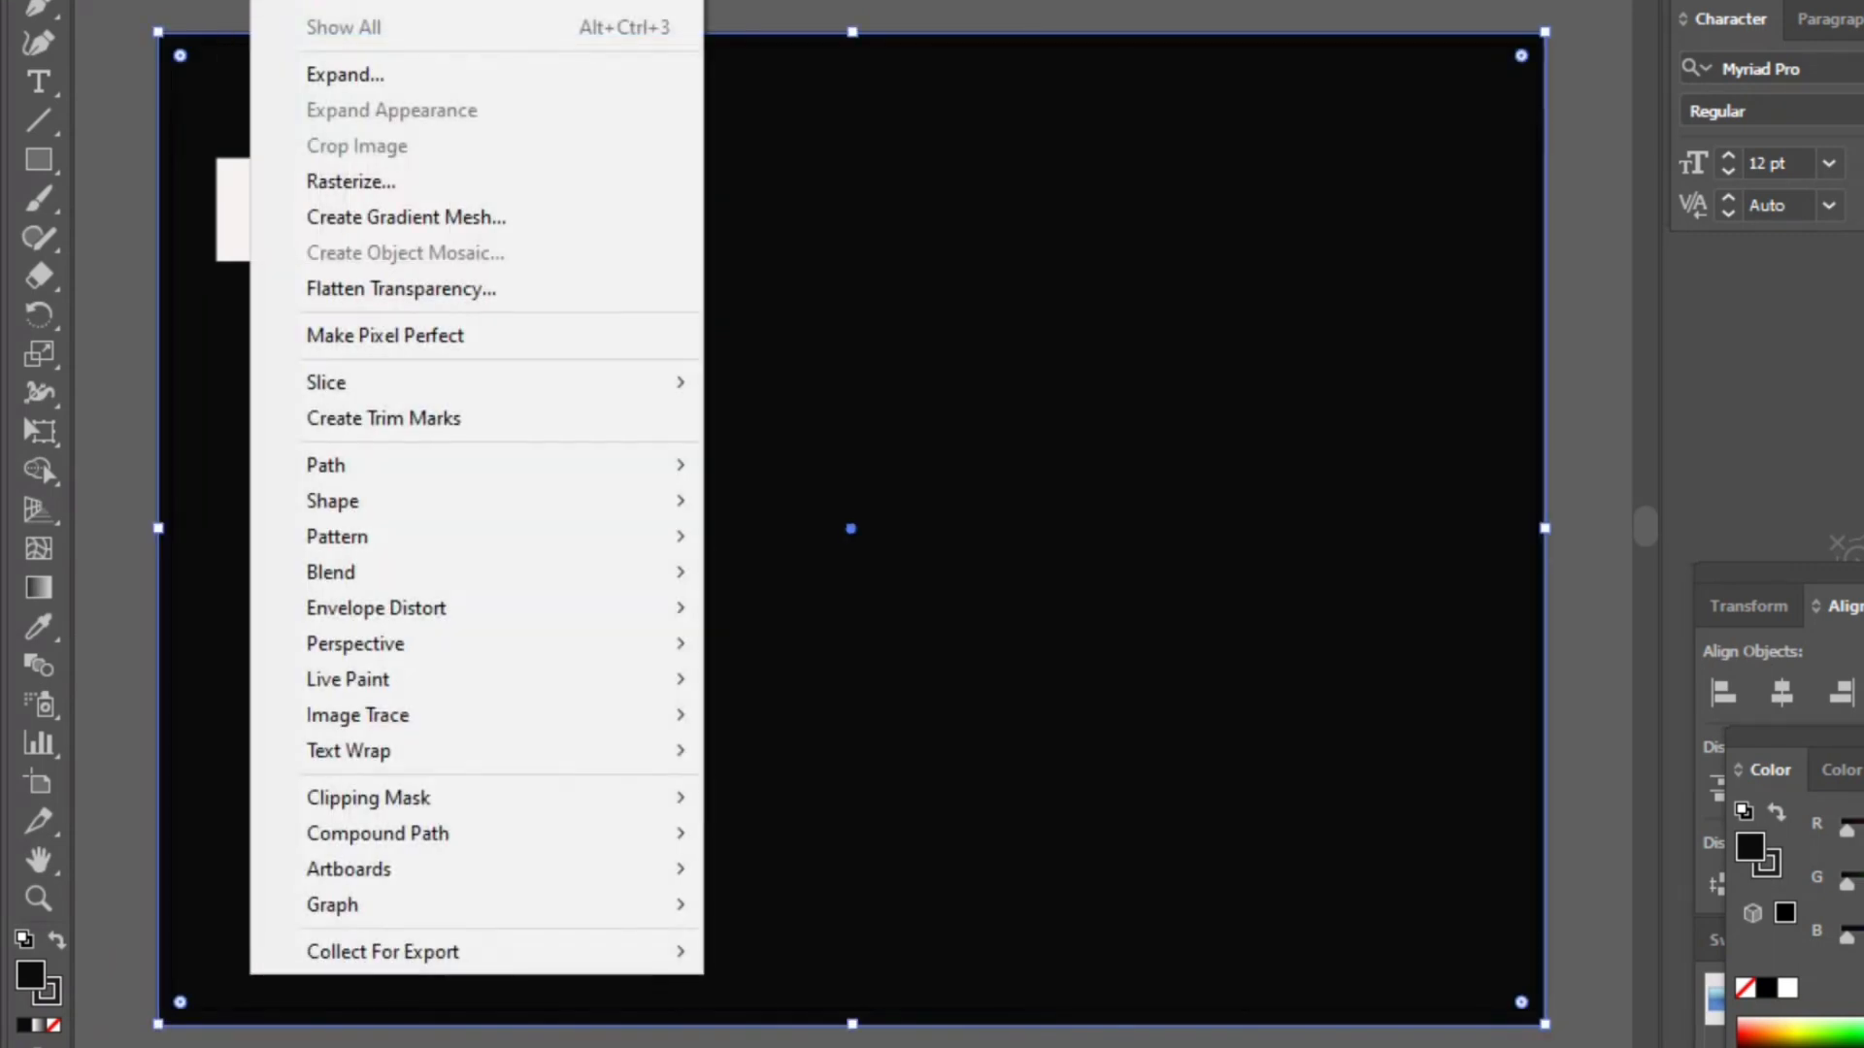
{"action": "mouse_move", "coordinate": [335, 0]}
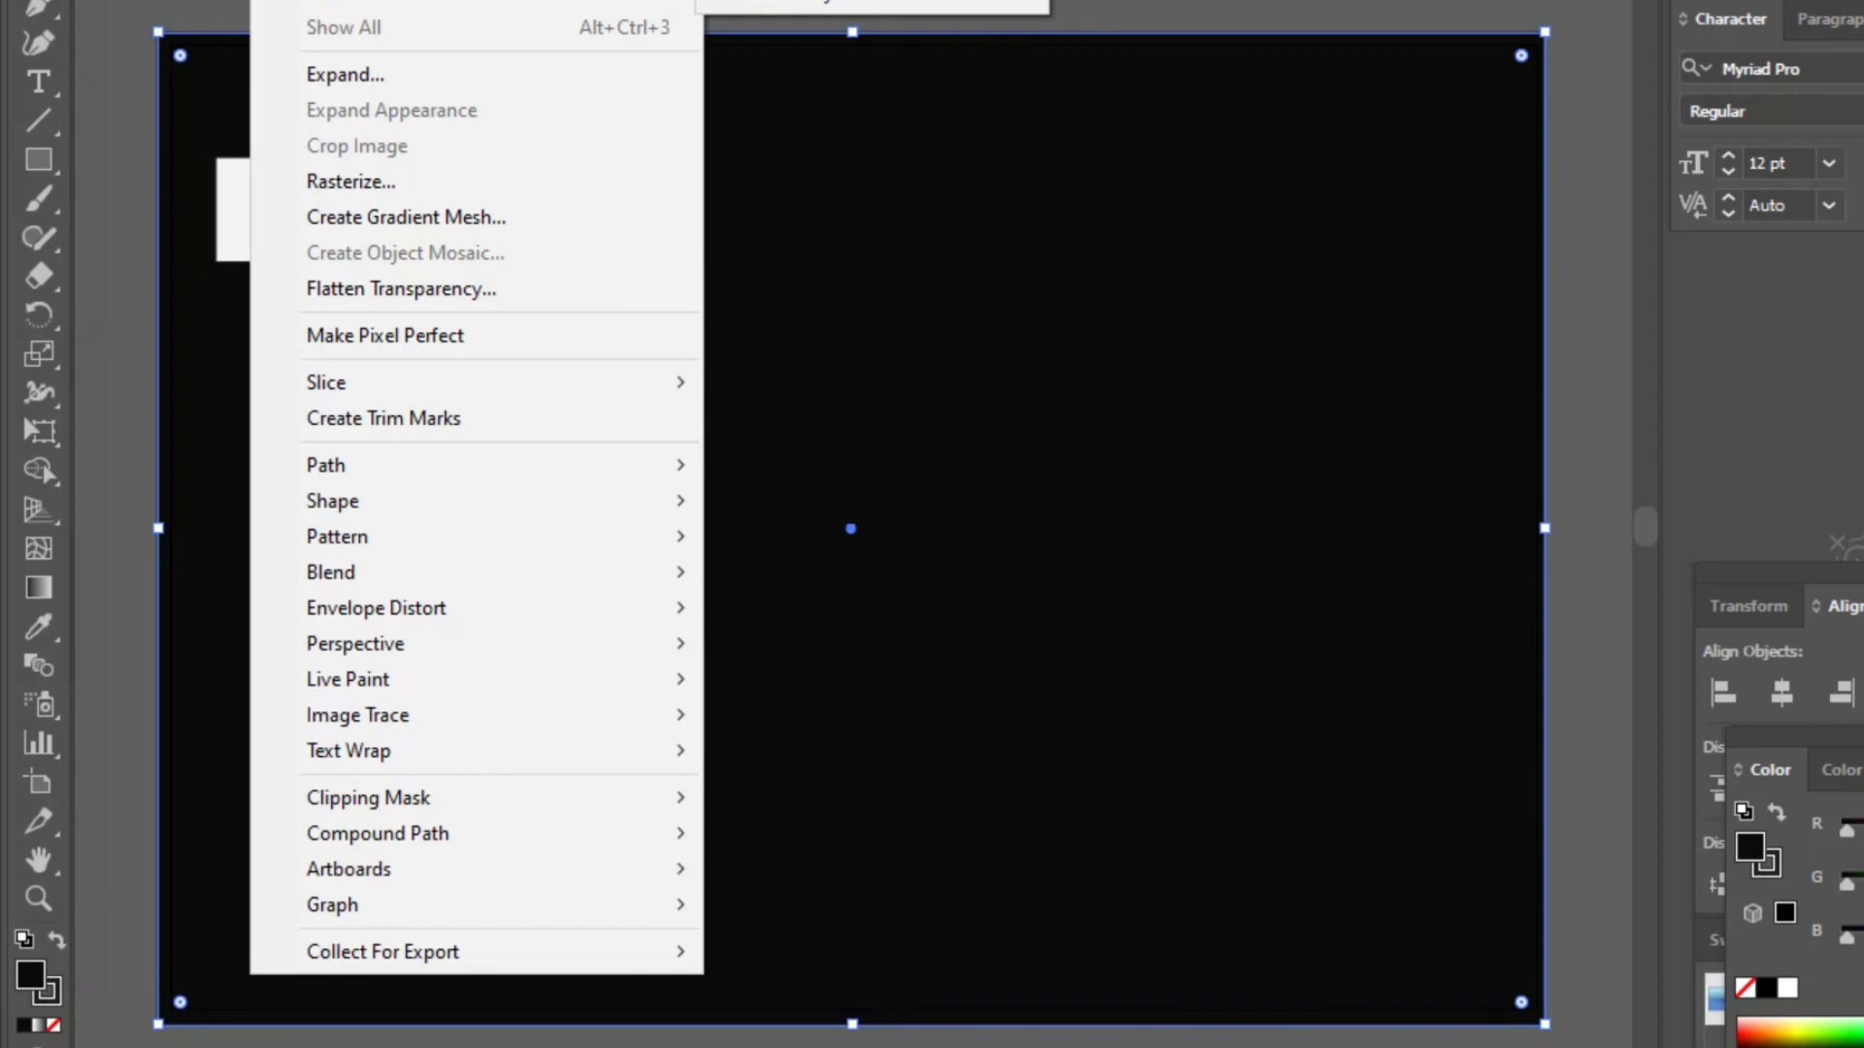
{"action": "left_click", "coordinate": [786, 0]}
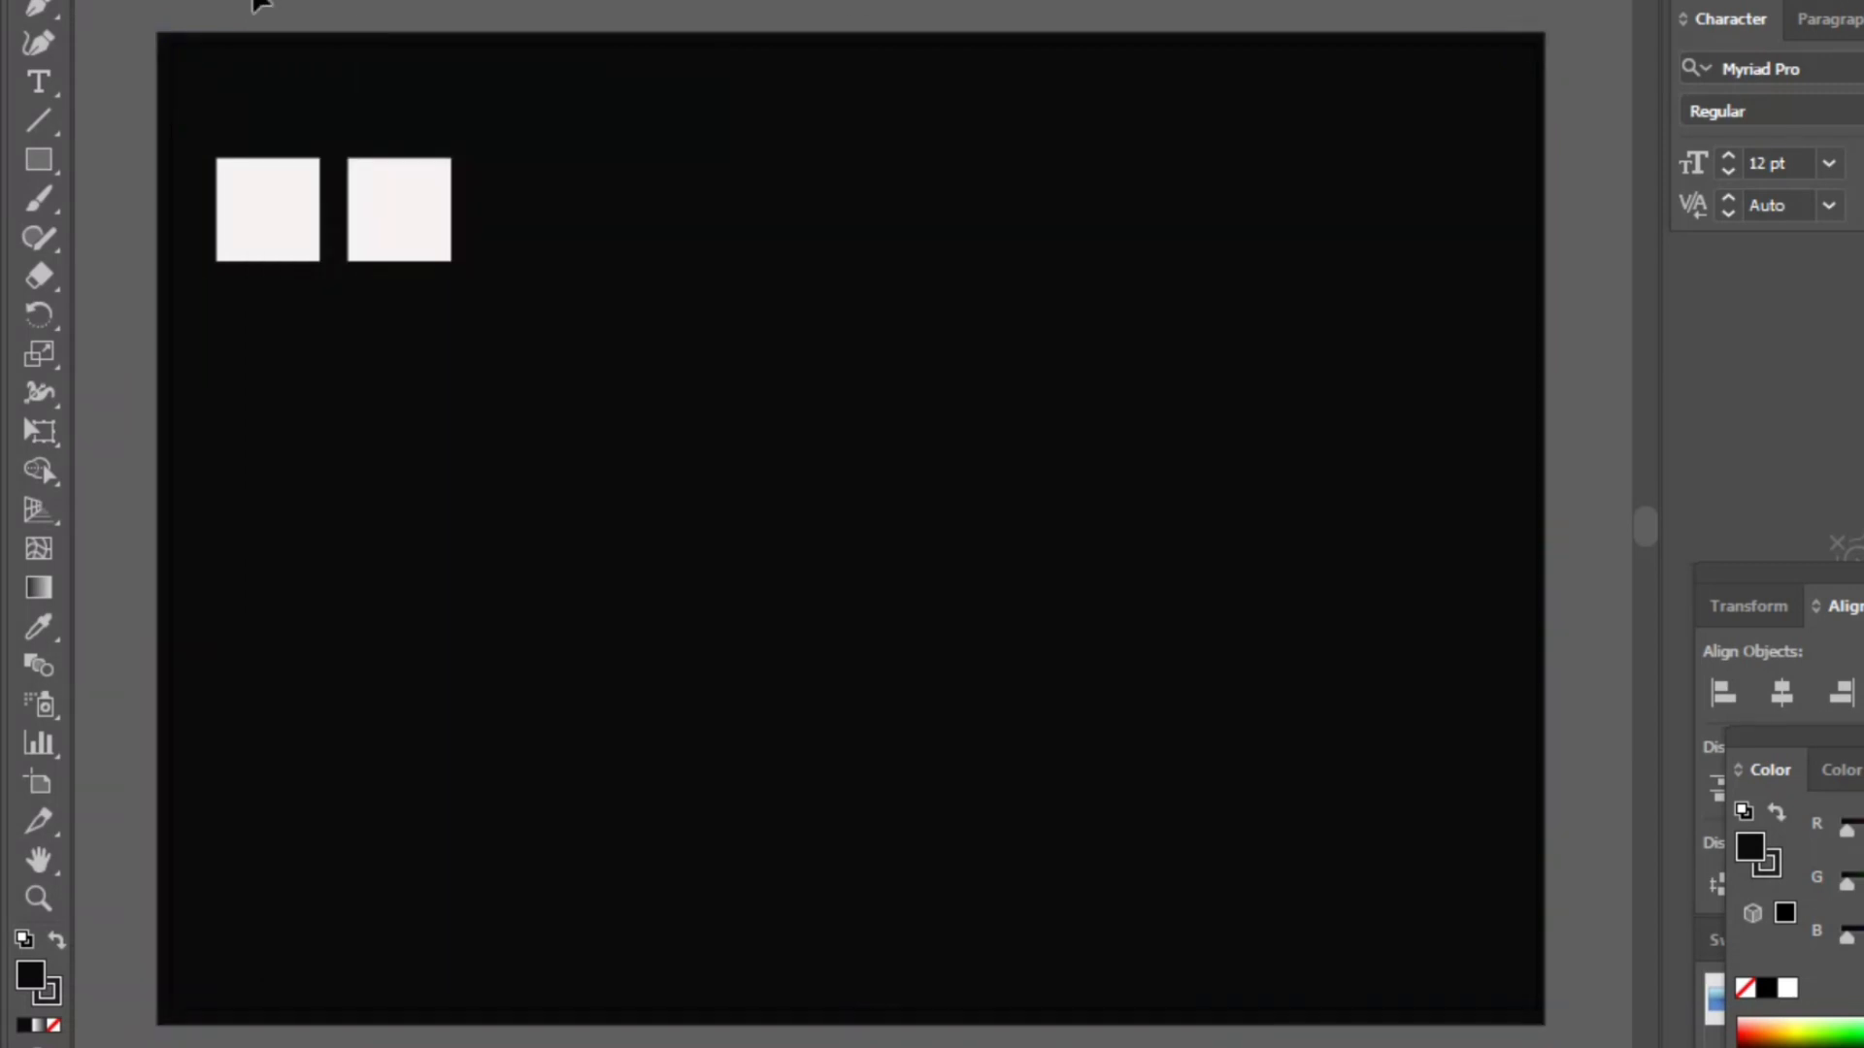
- Select both squares and duplicate them further right to make a row of four
{"action": "left_click", "coordinate": [257, 191]}
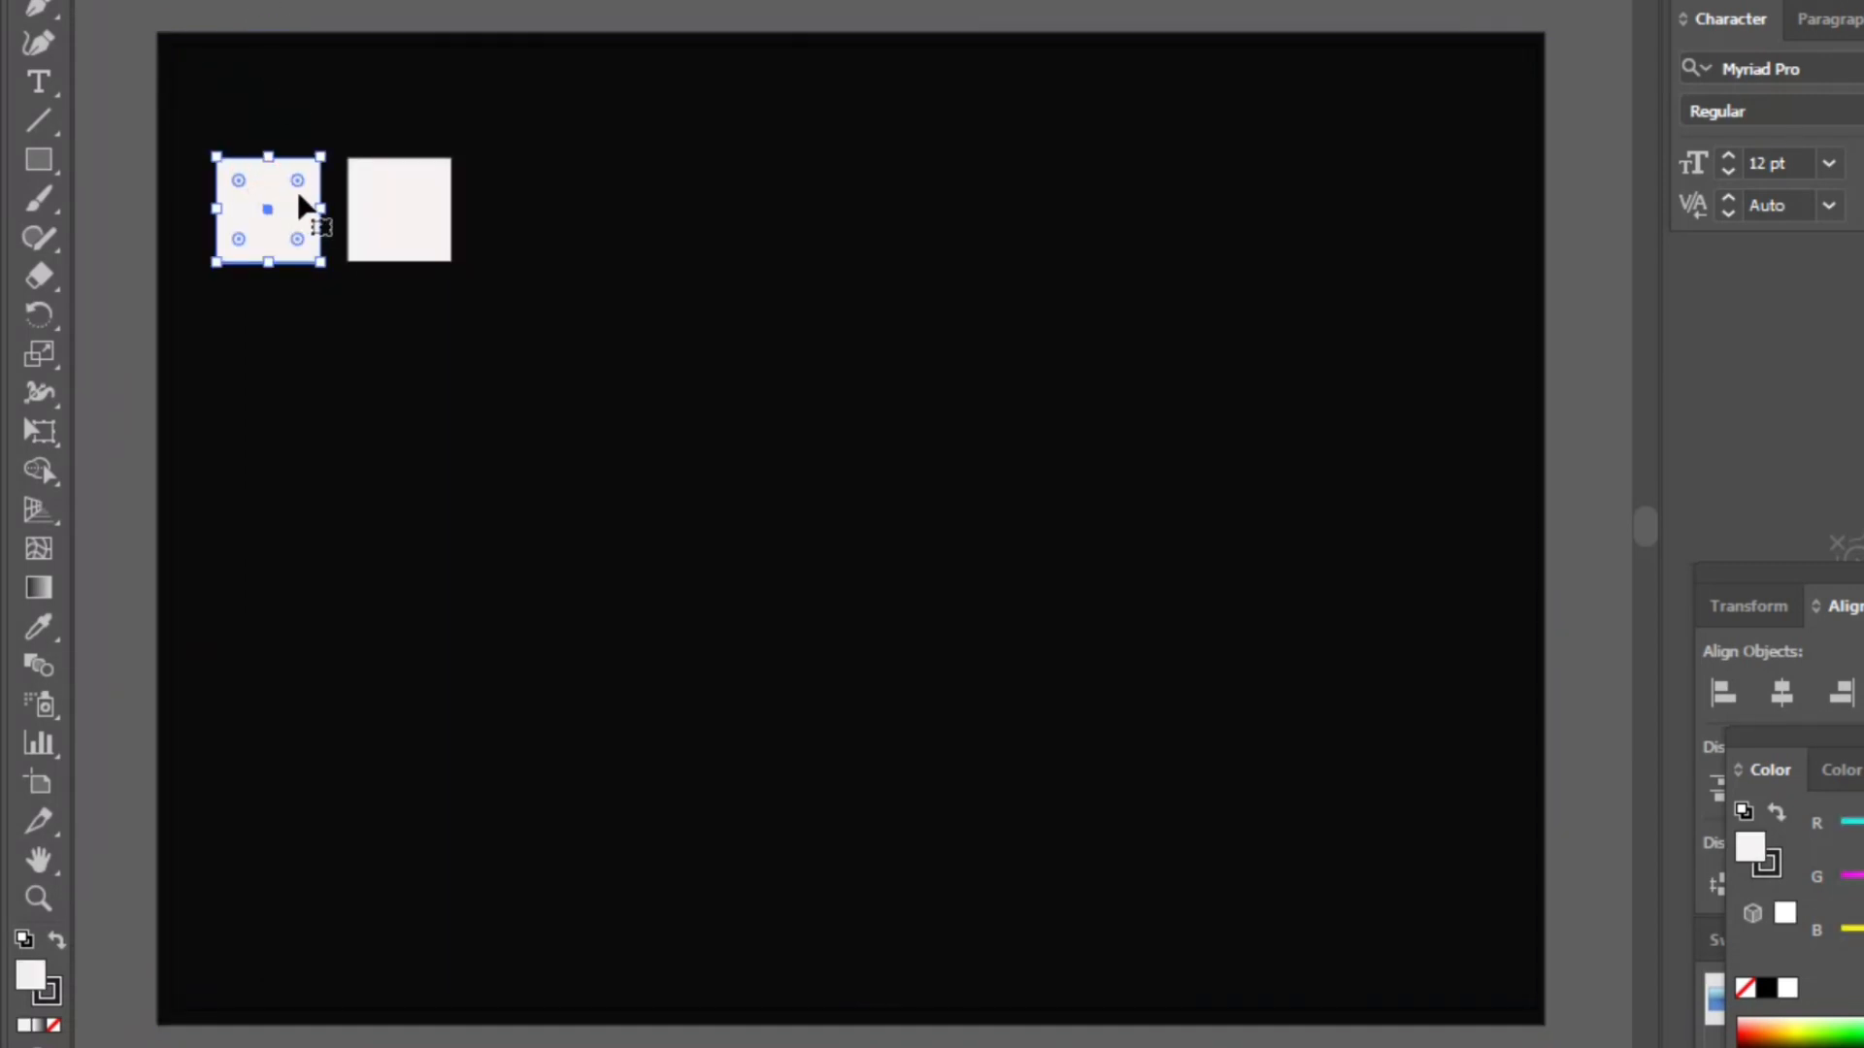
{"action": "left_click", "coordinate": [424, 195], "text": "shift"}
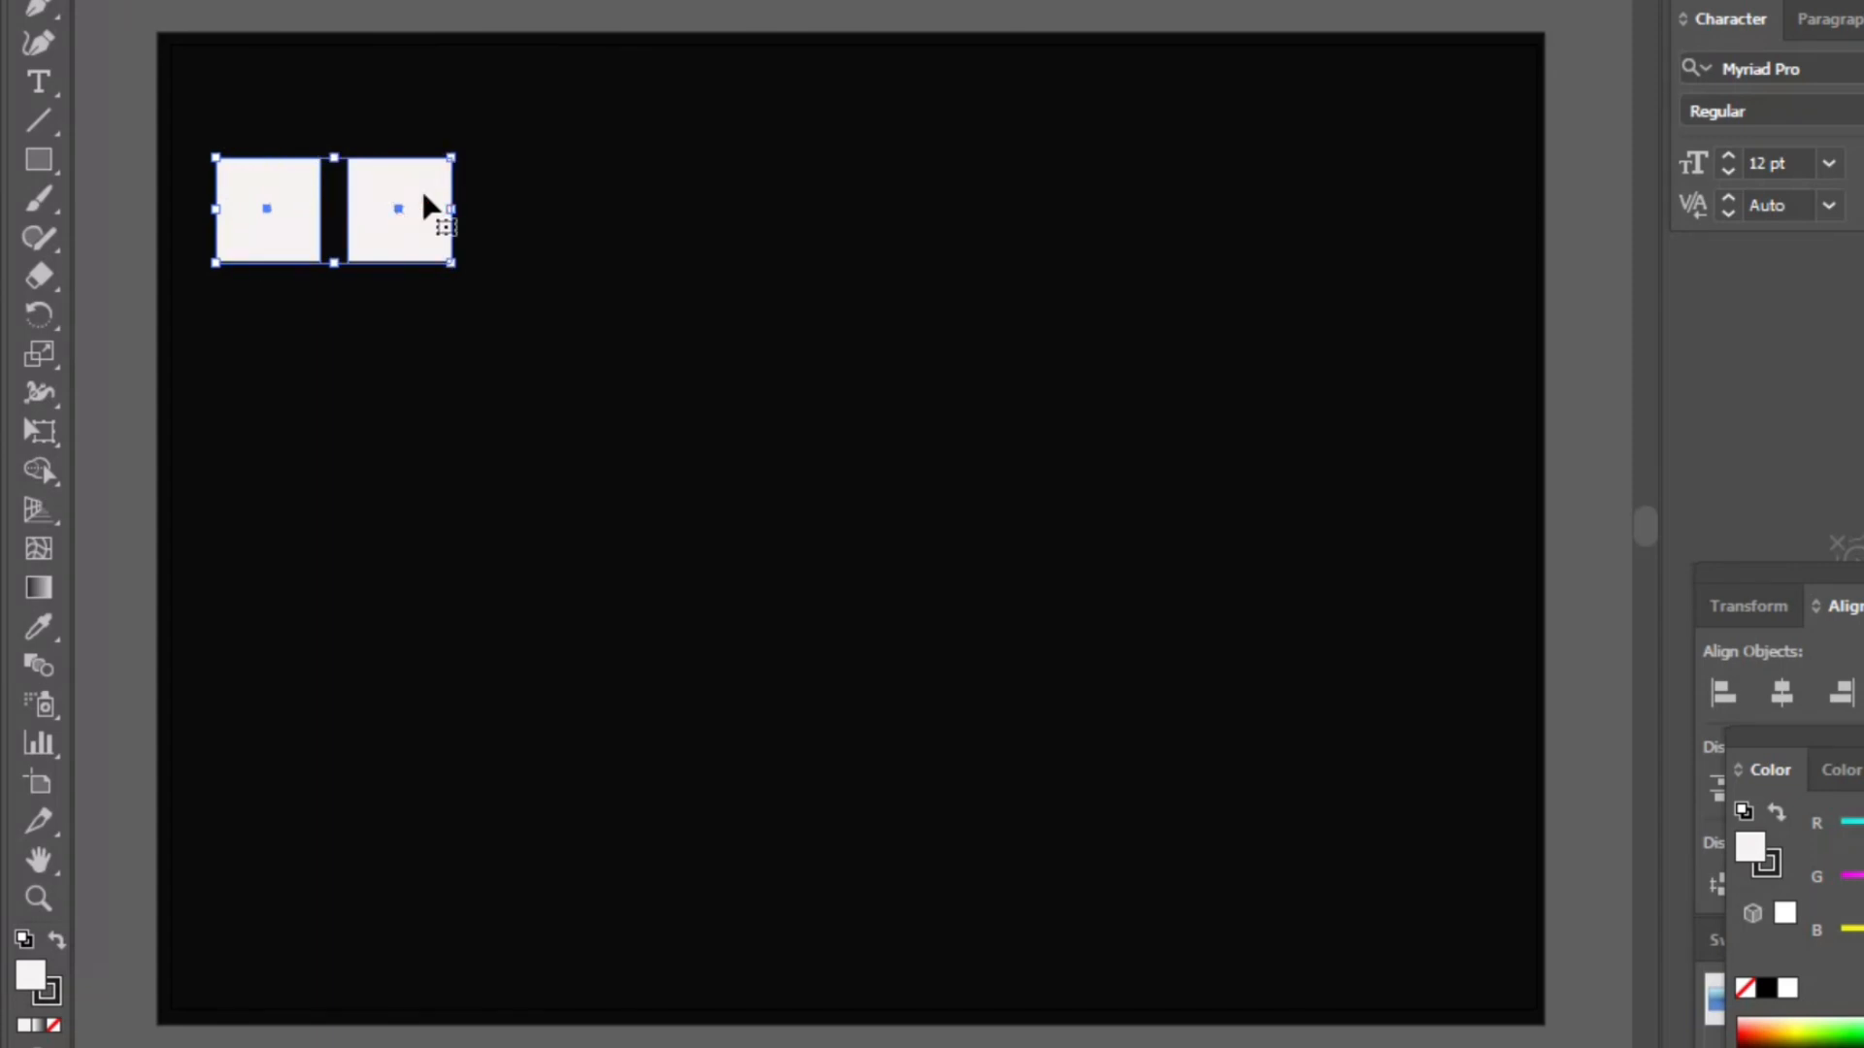
{"action": "left_click_drag", "start_coordinate": [423, 194], "coordinate": [670, 196]}
- Select all four squares and duplicate them to the right as a group
{"action": "left_click", "coordinate": [269, 172]}
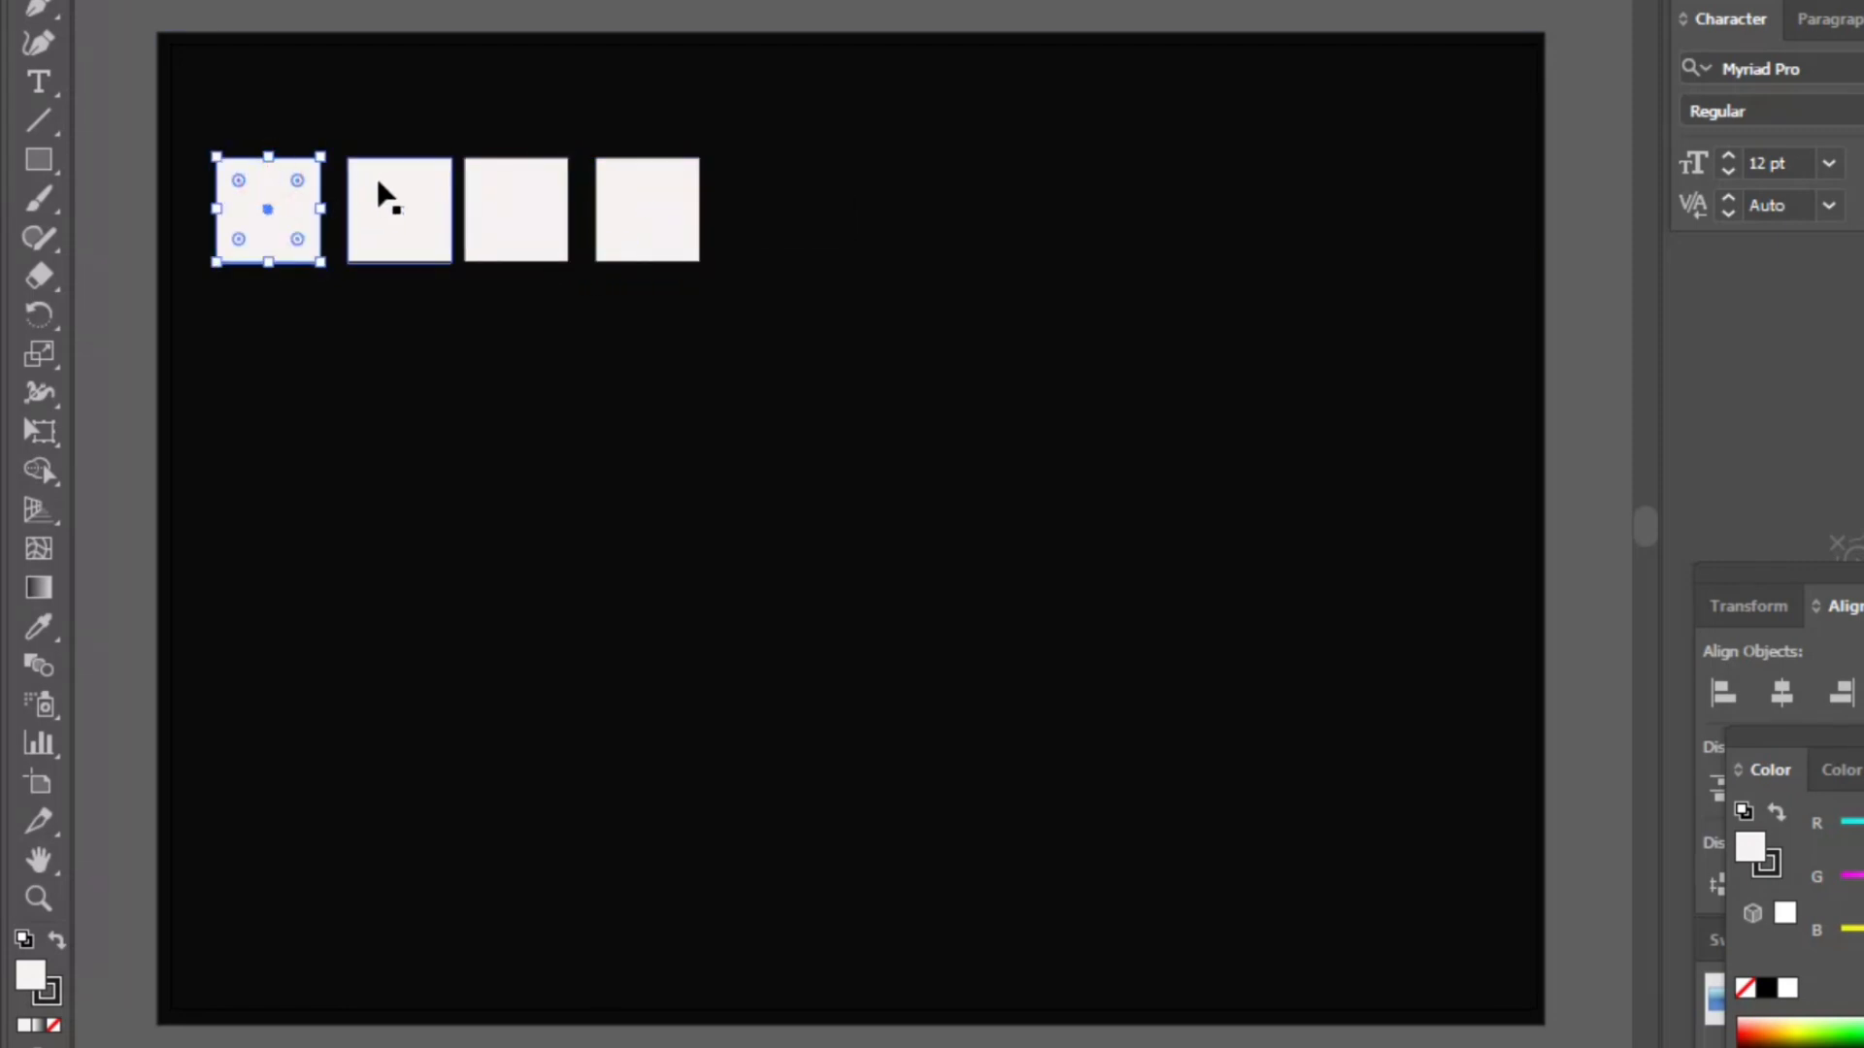
{"action": "left_click", "coordinate": [377, 178], "text": "shift"}
{"action": "left_click", "coordinate": [499, 170], "text": "shift"}
{"action": "left_click", "coordinate": [637, 179], "text": "shift"}
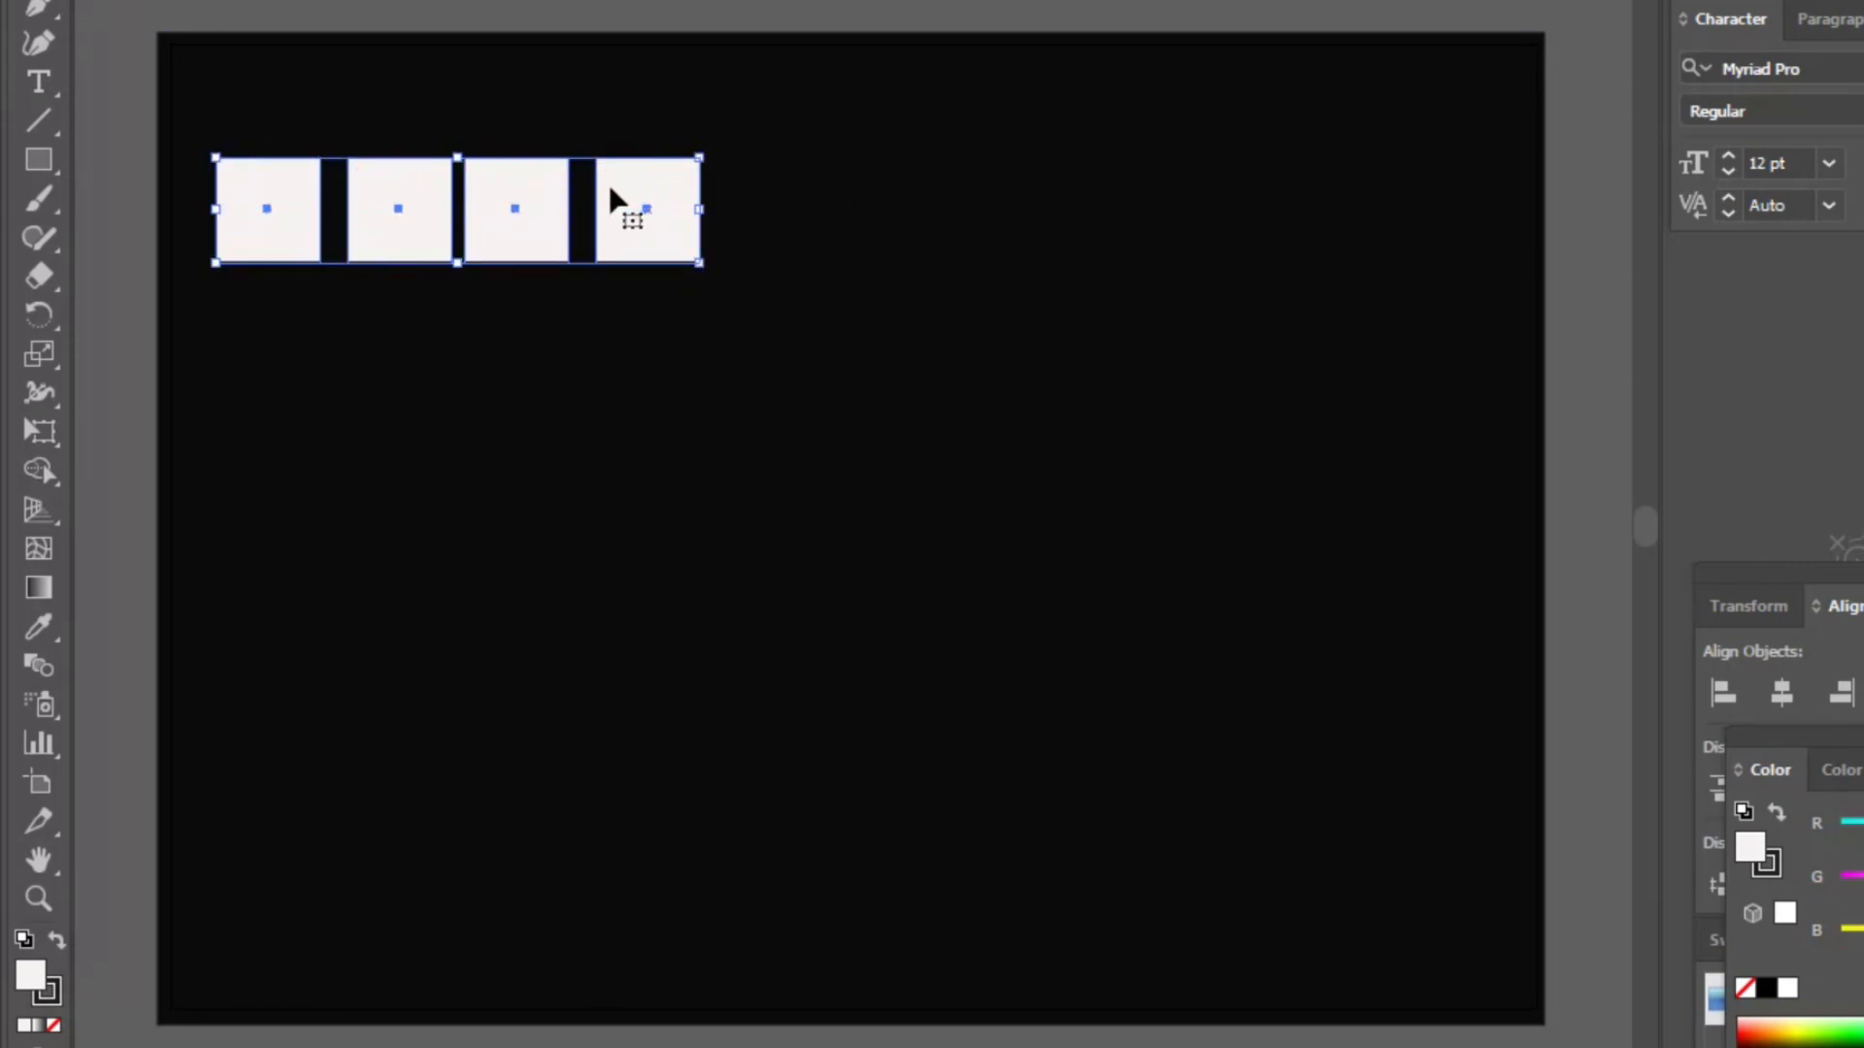
{"action": "left_click_drag", "start_coordinate": [300, 187], "coordinate": [812, 199]}
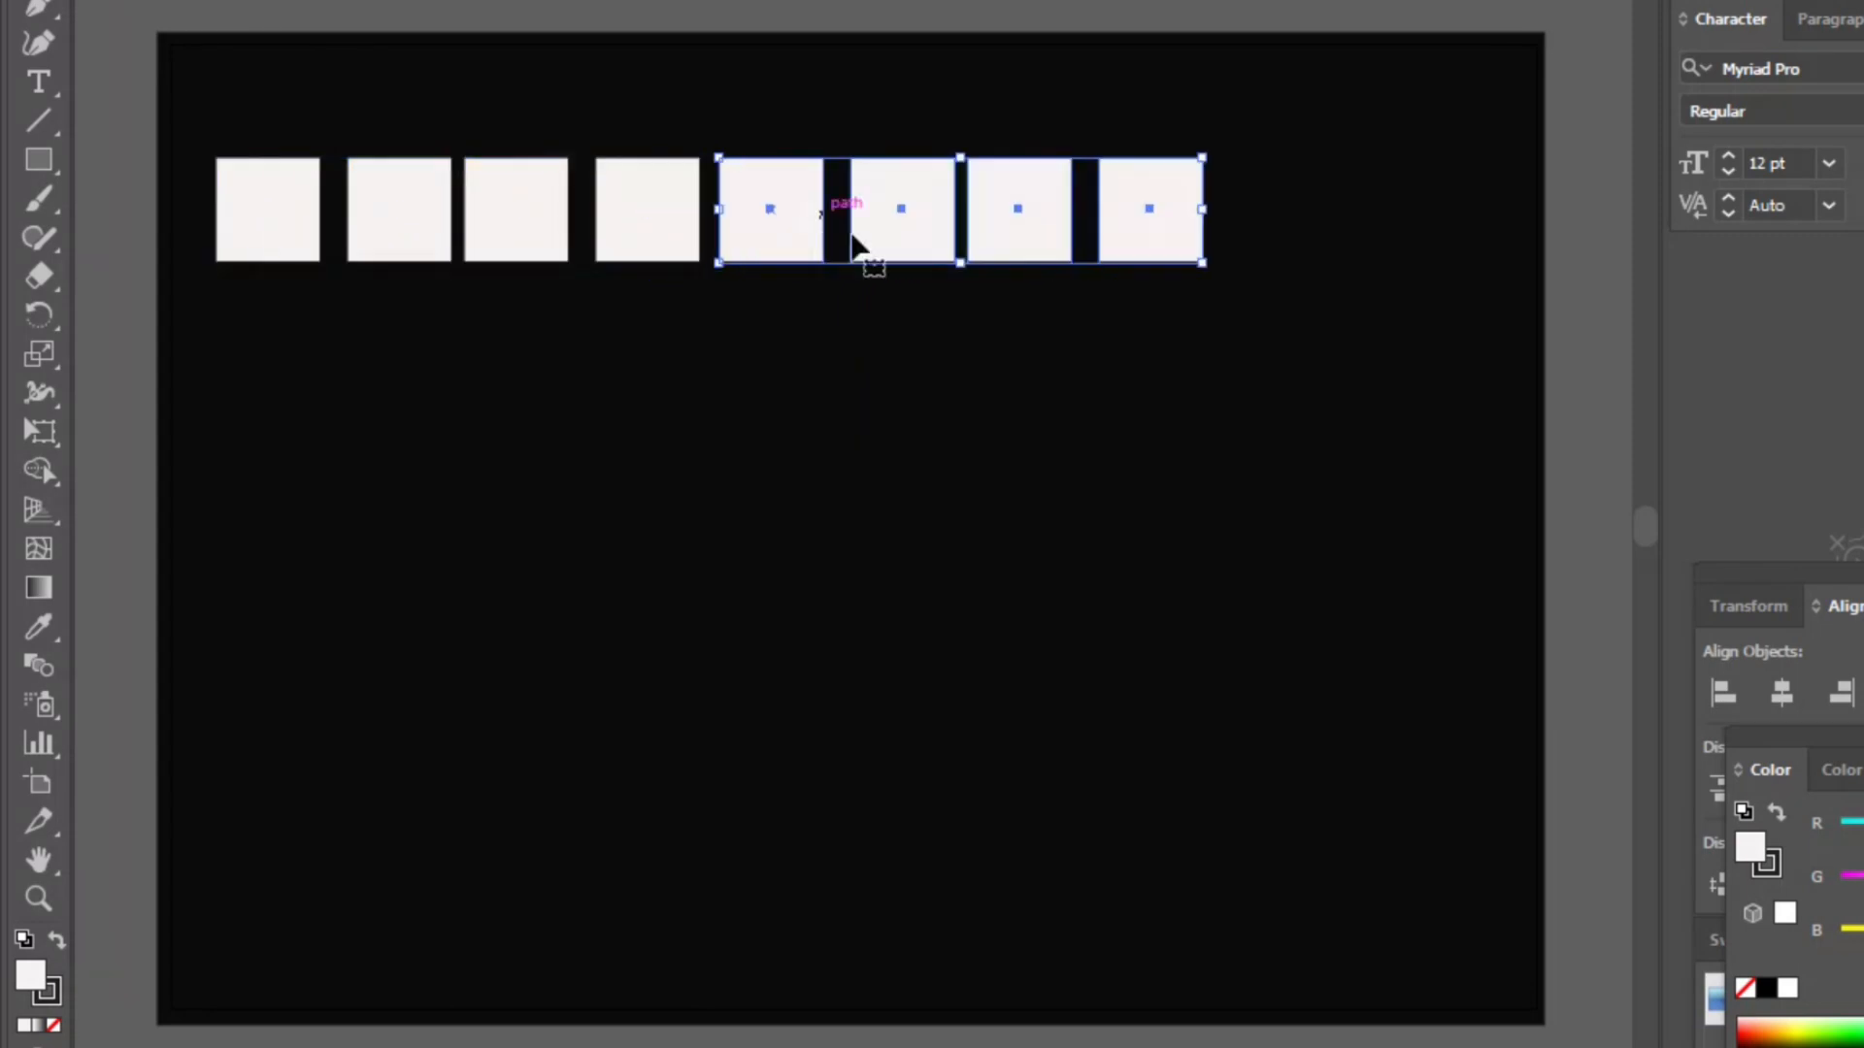
{"action": "left_click", "coordinate": [1172, 179]}
{"action": "key", "text": "Delete"}
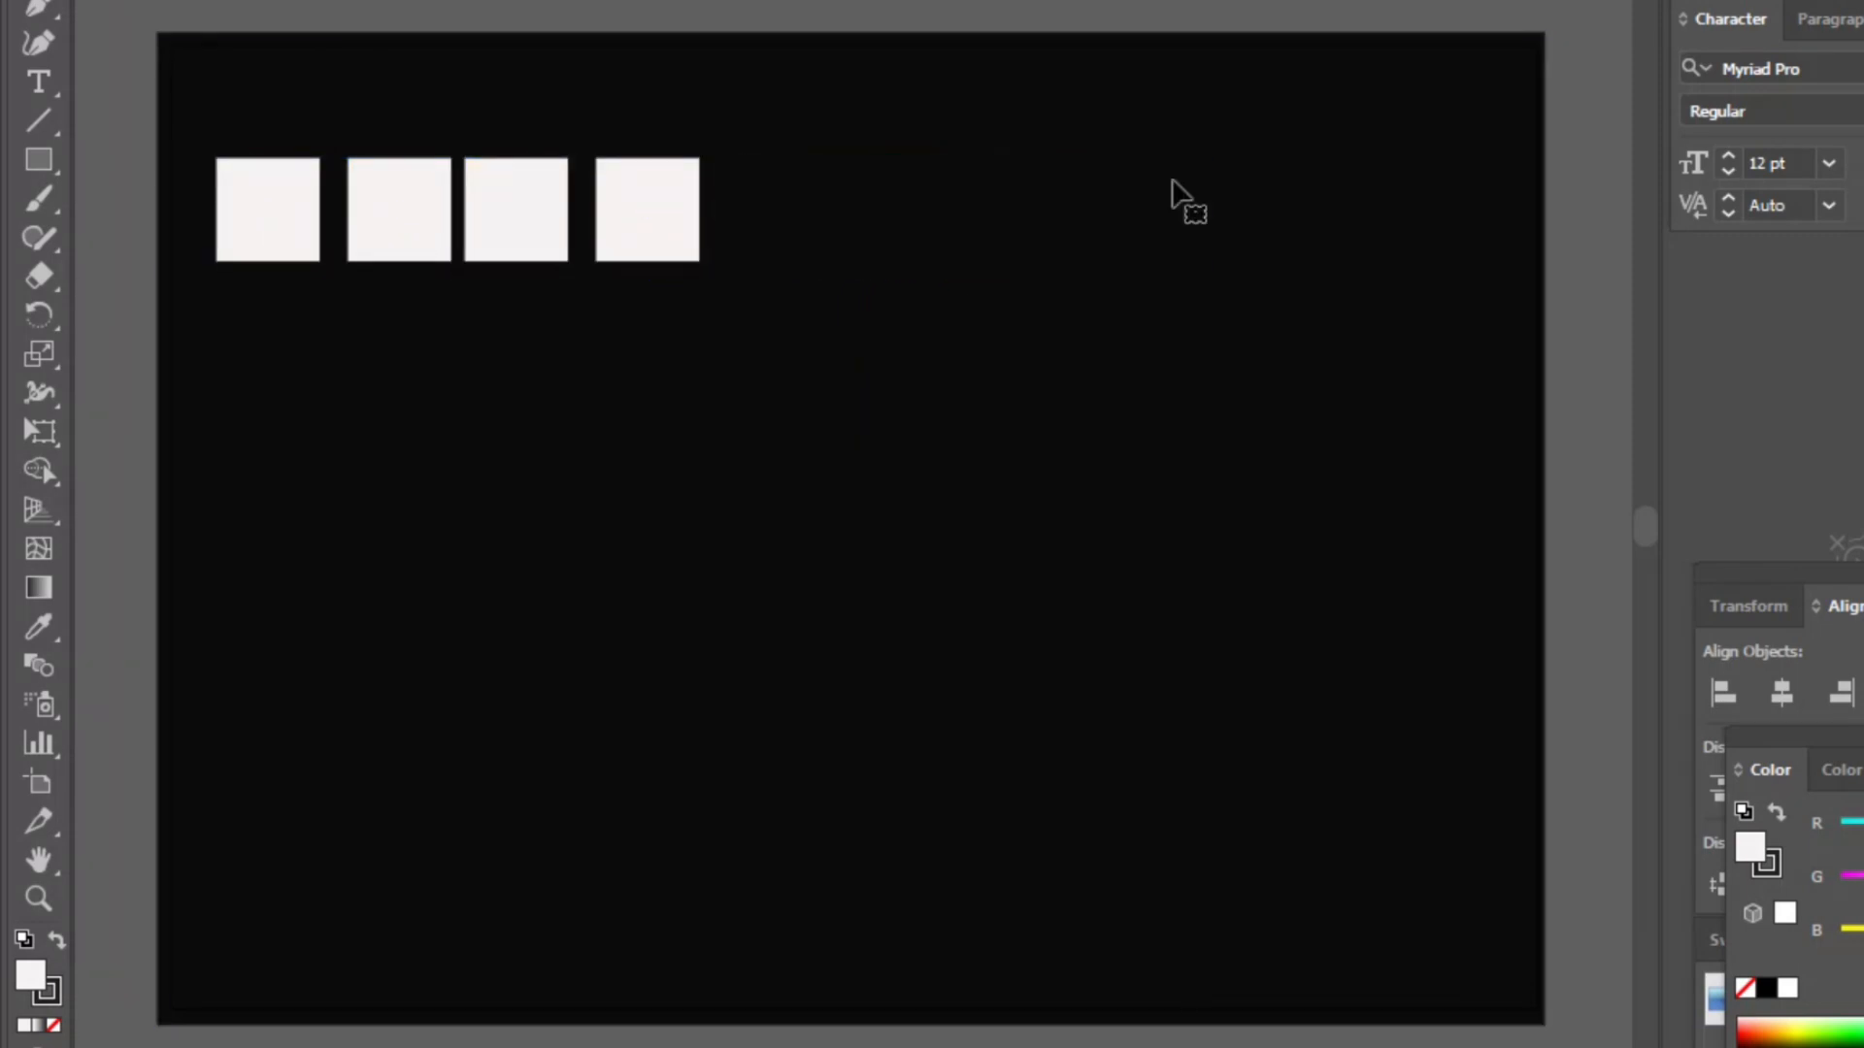
{"action": "left_click", "coordinate": [218, 0]}
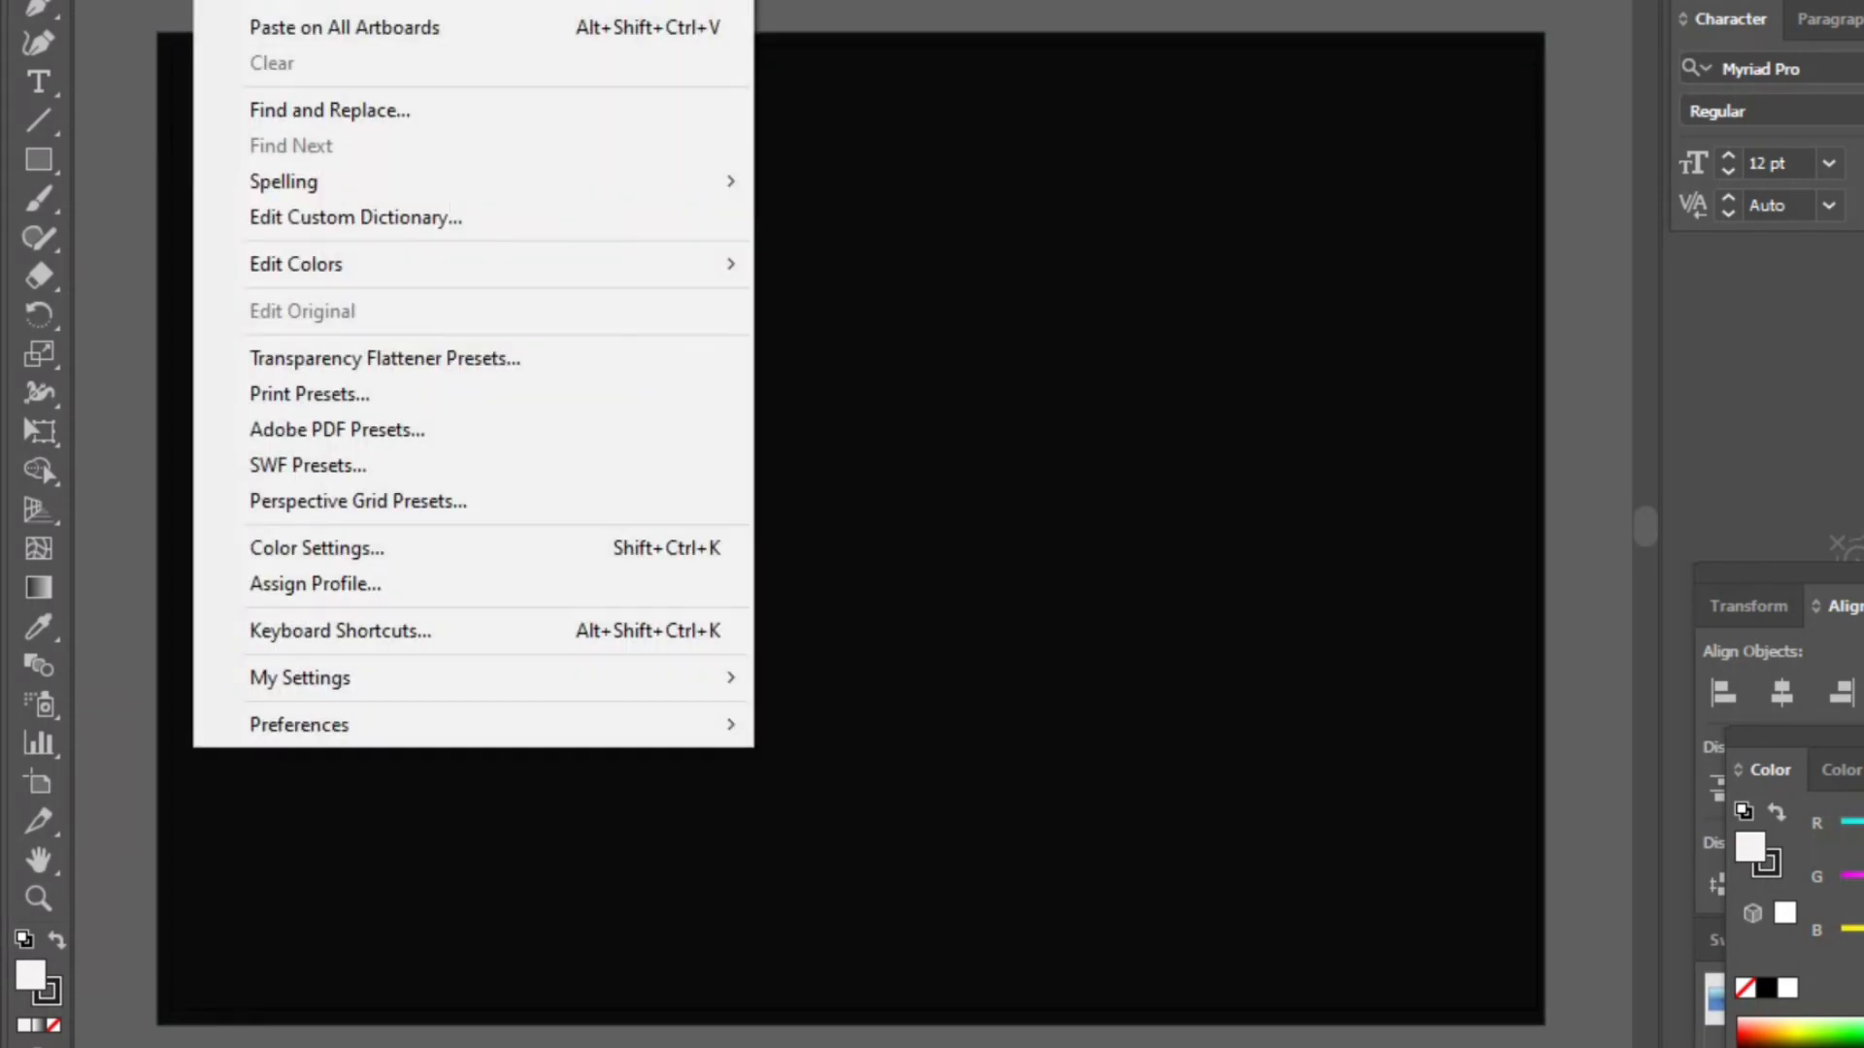
{"action": "left_click", "coordinate": [292, 0]}
{"action": "left_click", "coordinate": [998, 8]}
- Delete the rightmost square of the row
{"action": "left_click", "coordinate": [1159, 176]}
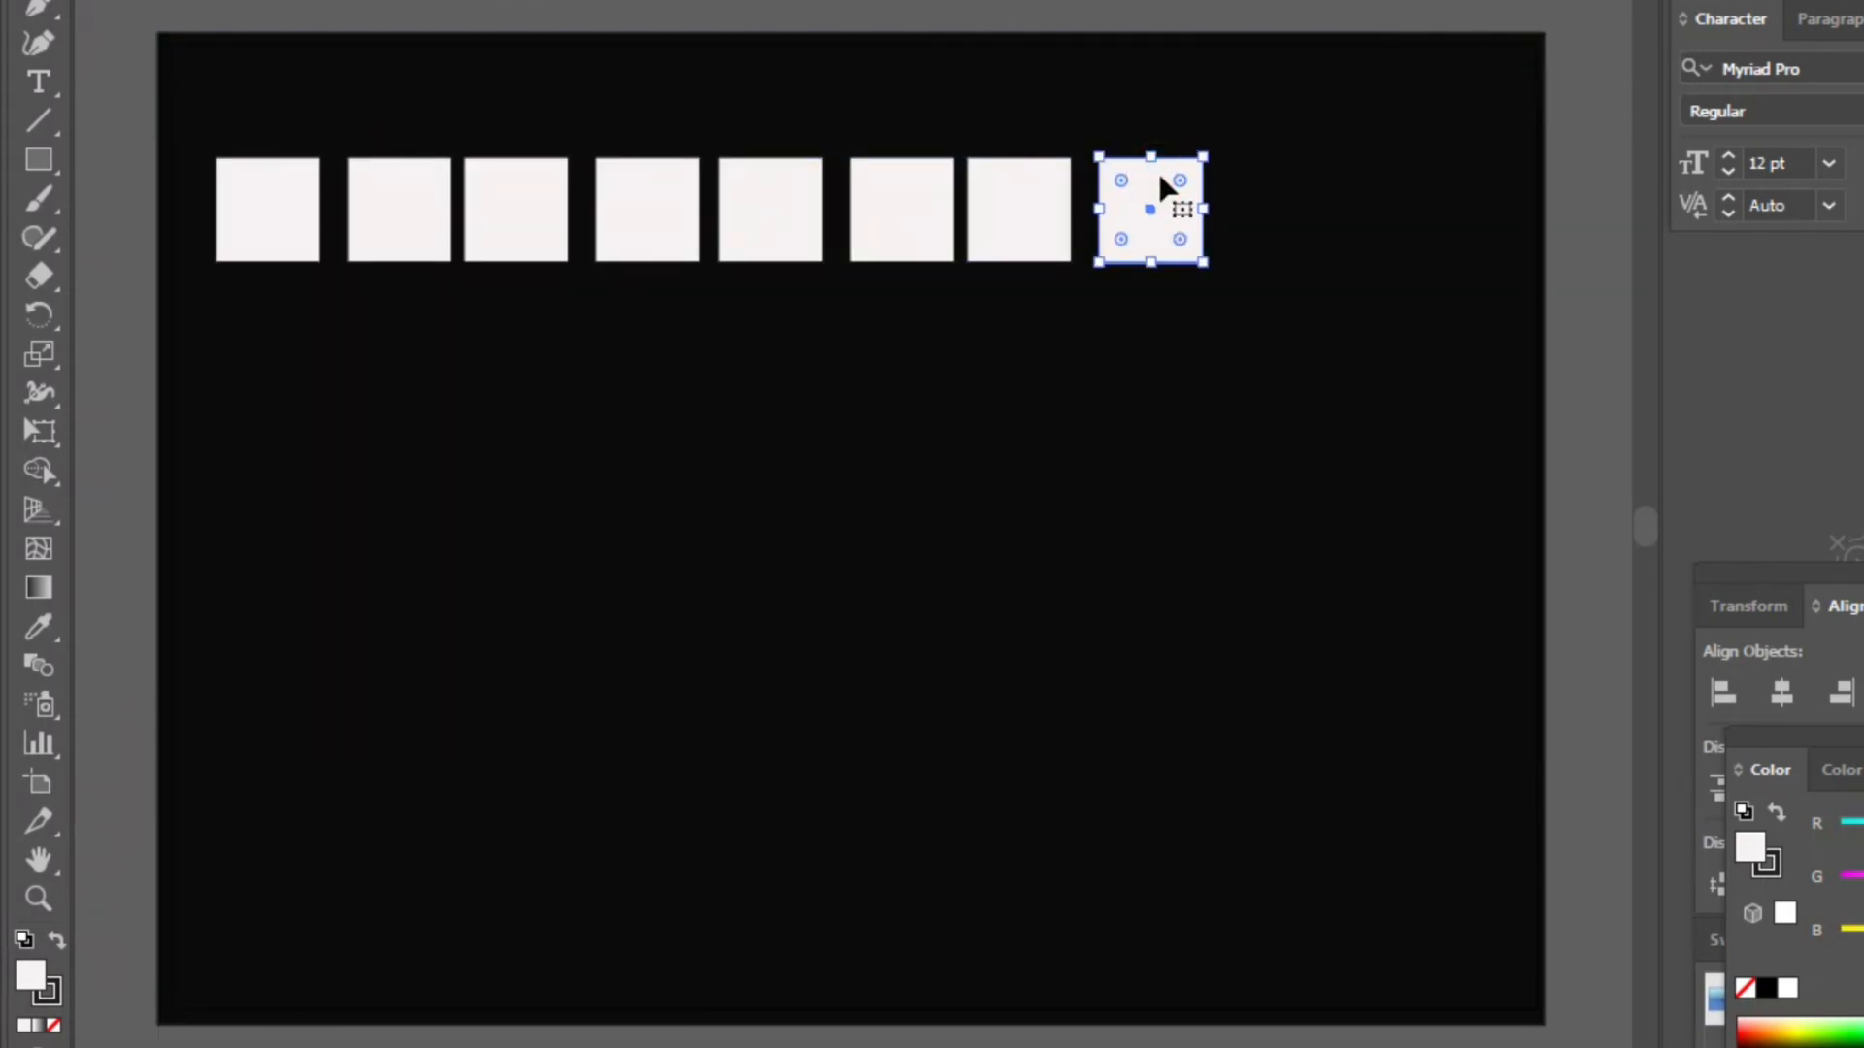
{"action": "key", "text": "Delete"}
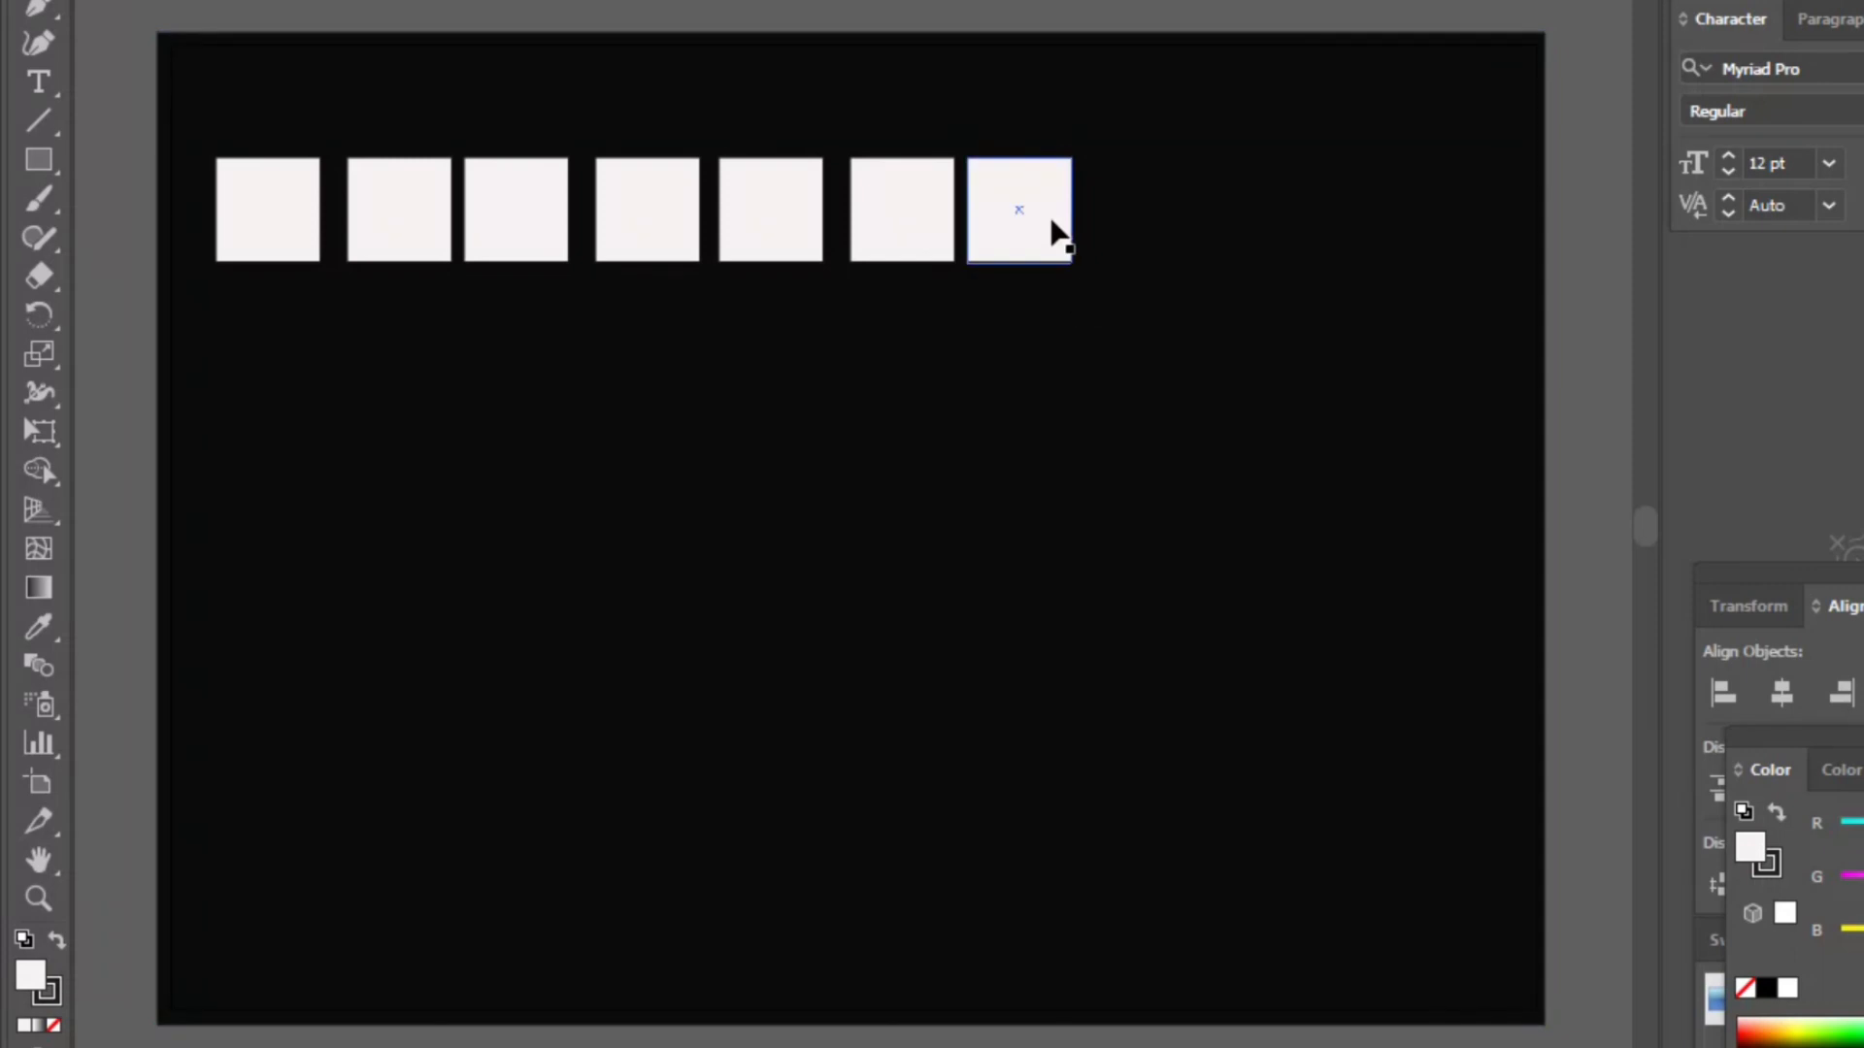
- Select the second through last squares and distribute their horizontal spacing evenly
{"action": "left_click", "coordinate": [266, 195]}
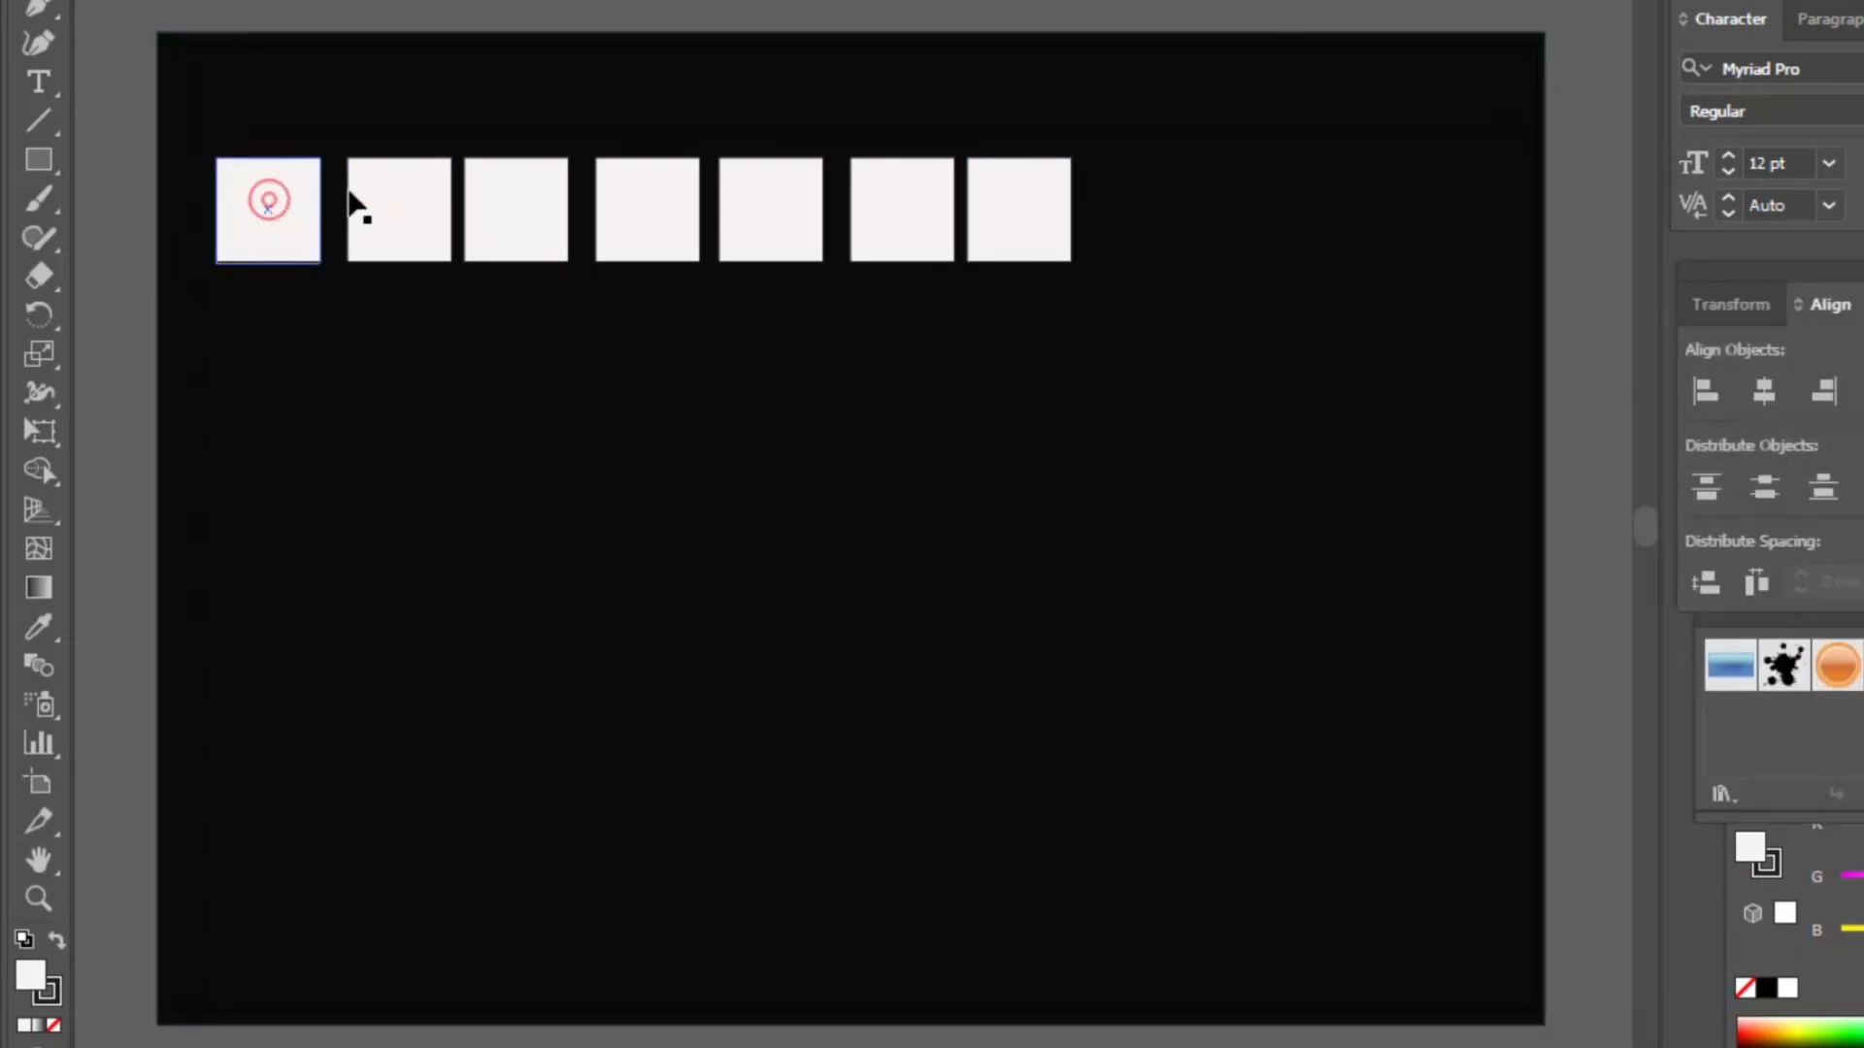
{"action": "left_click", "coordinate": [381, 190]}
{"action": "left_click", "coordinate": [516, 192], "text": "shift"}
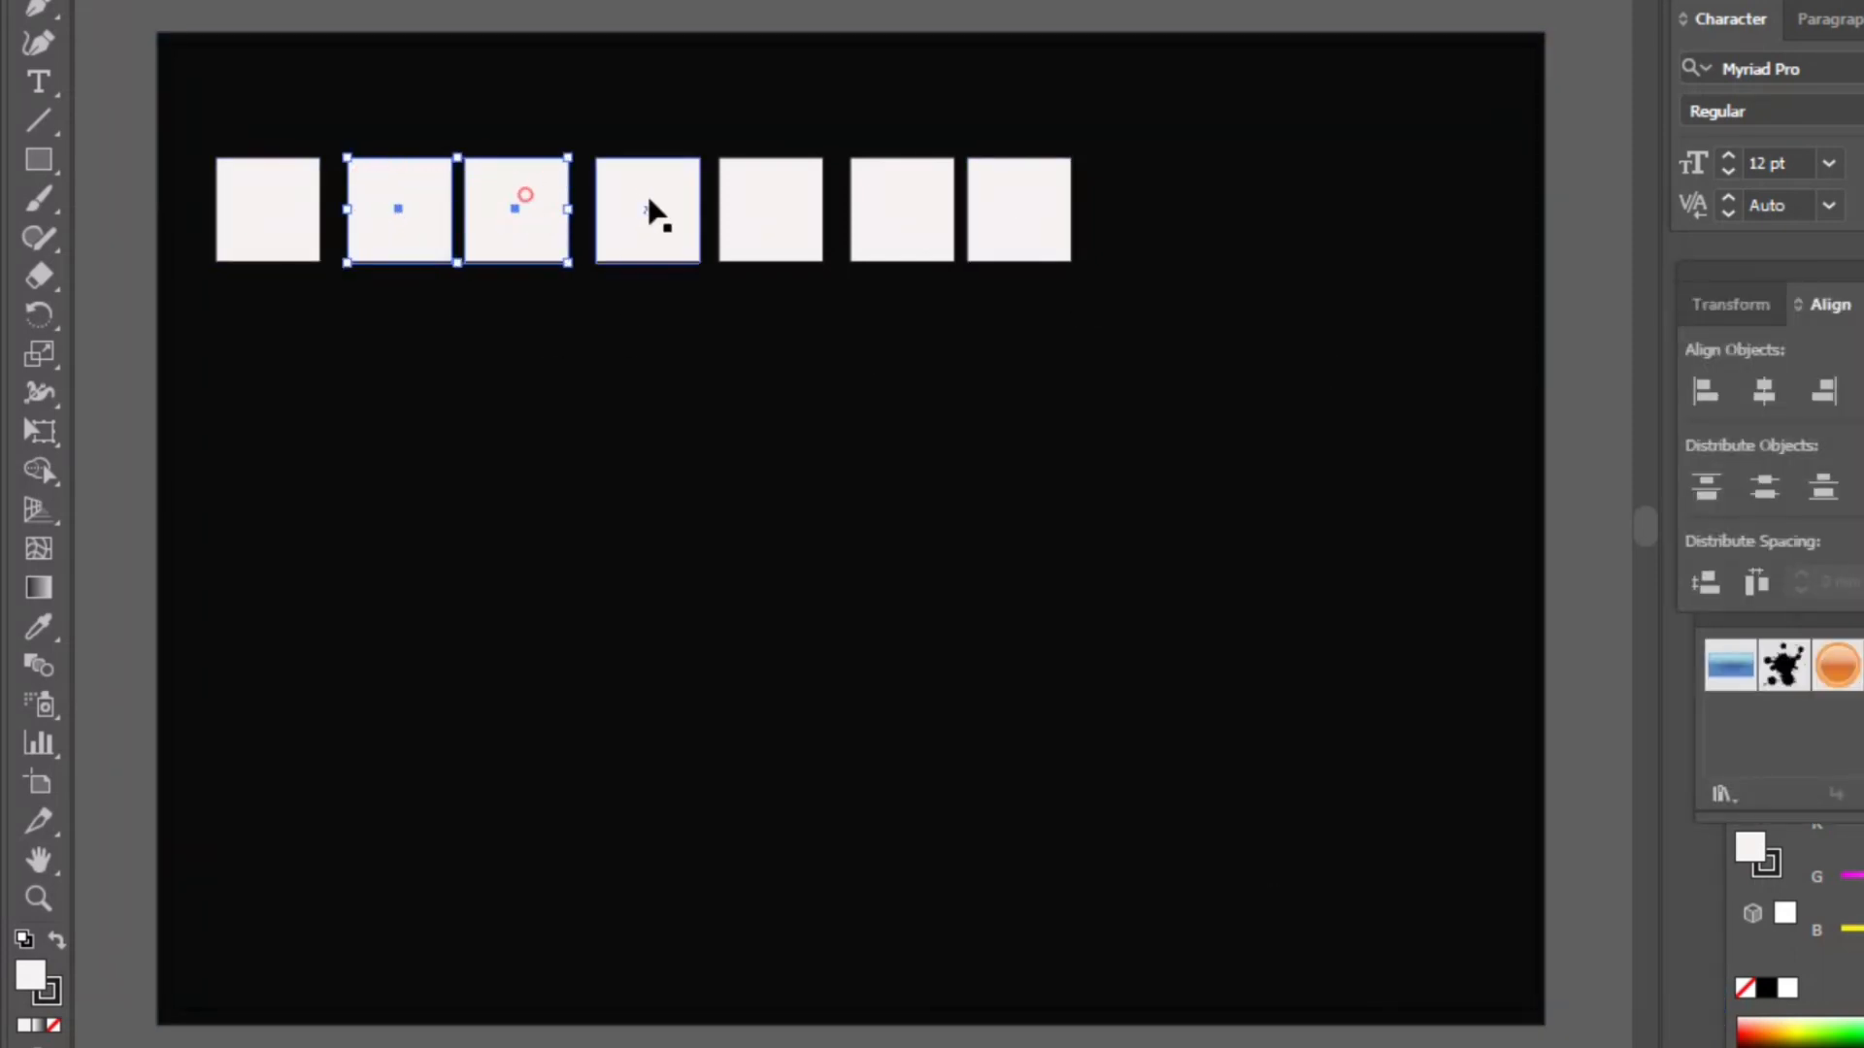
{"action": "left_click", "coordinate": [647, 198], "text": "shift"}
{"action": "left_click", "coordinate": [757, 211], "text": "shift"}
{"action": "left_click", "coordinate": [906, 195], "text": "shift"}
{"action": "left_click", "coordinate": [1024, 199], "text": "shift"}
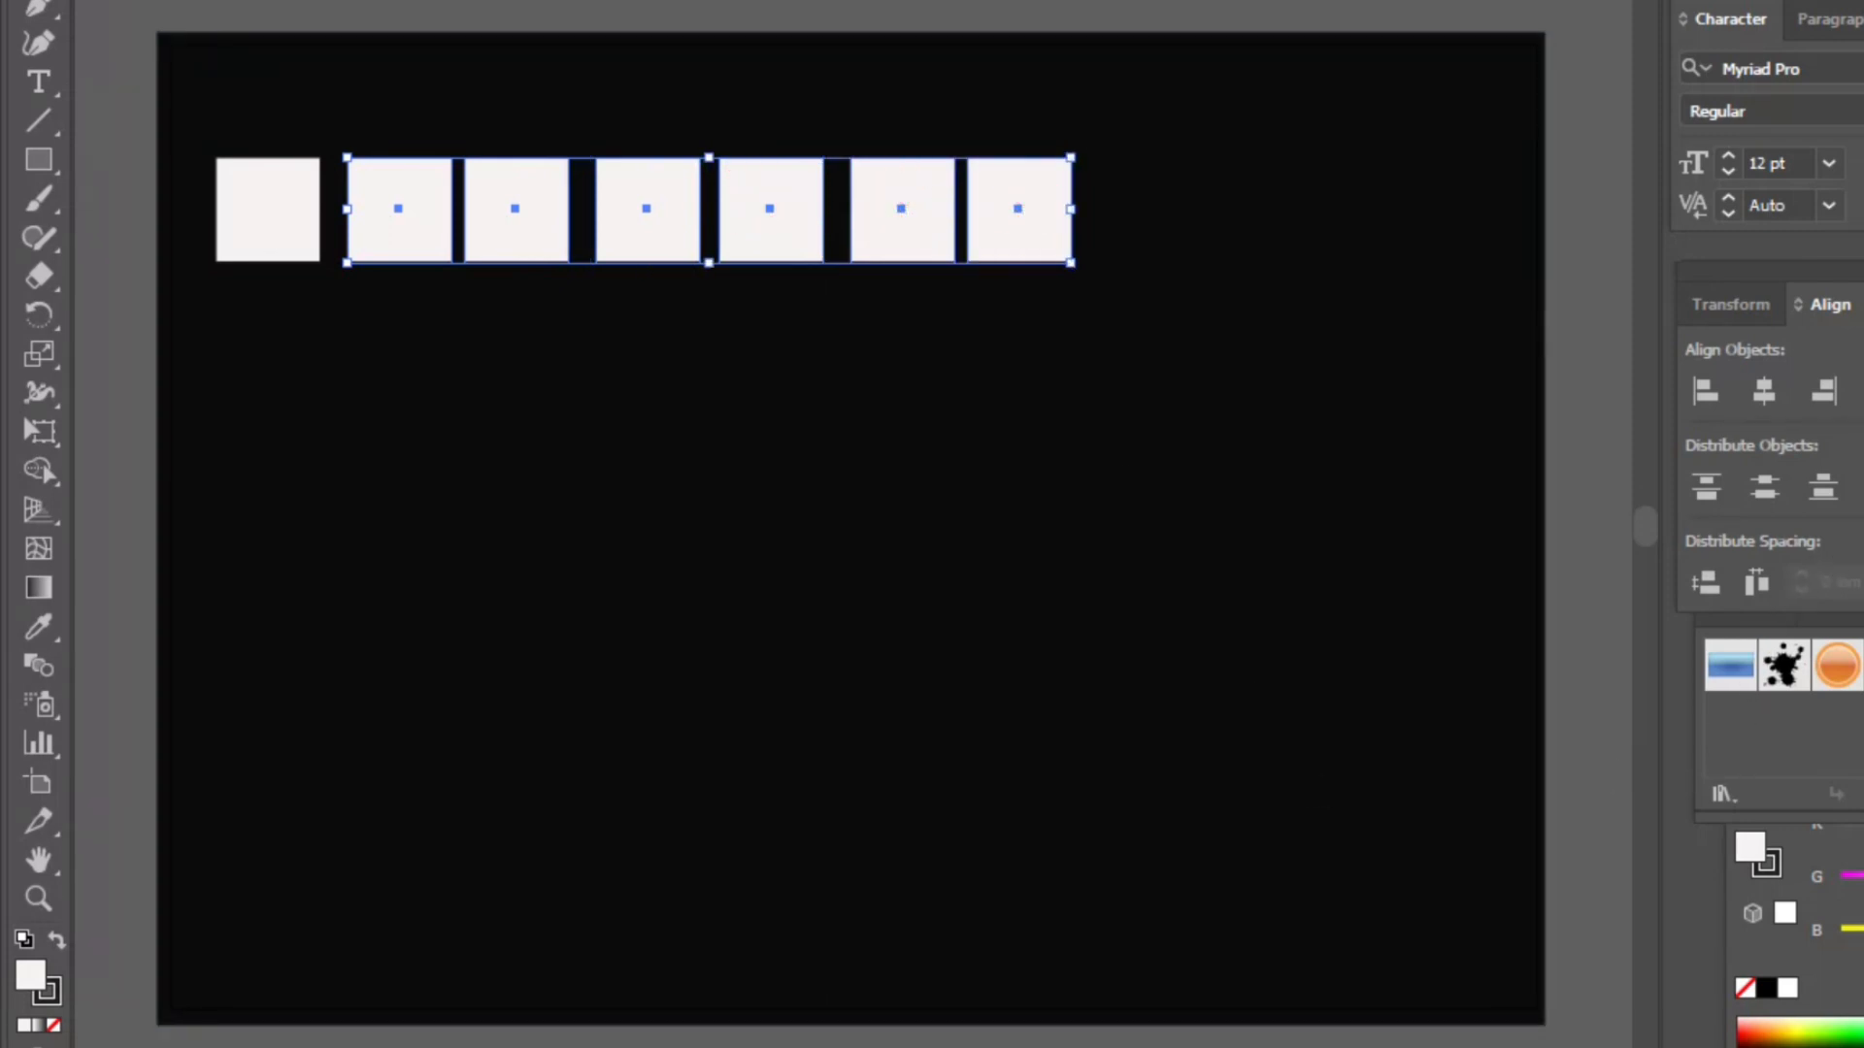
{"action": "left_click", "coordinate": [1757, 582]}
{"action": "left_click", "coordinate": [670, 4]}
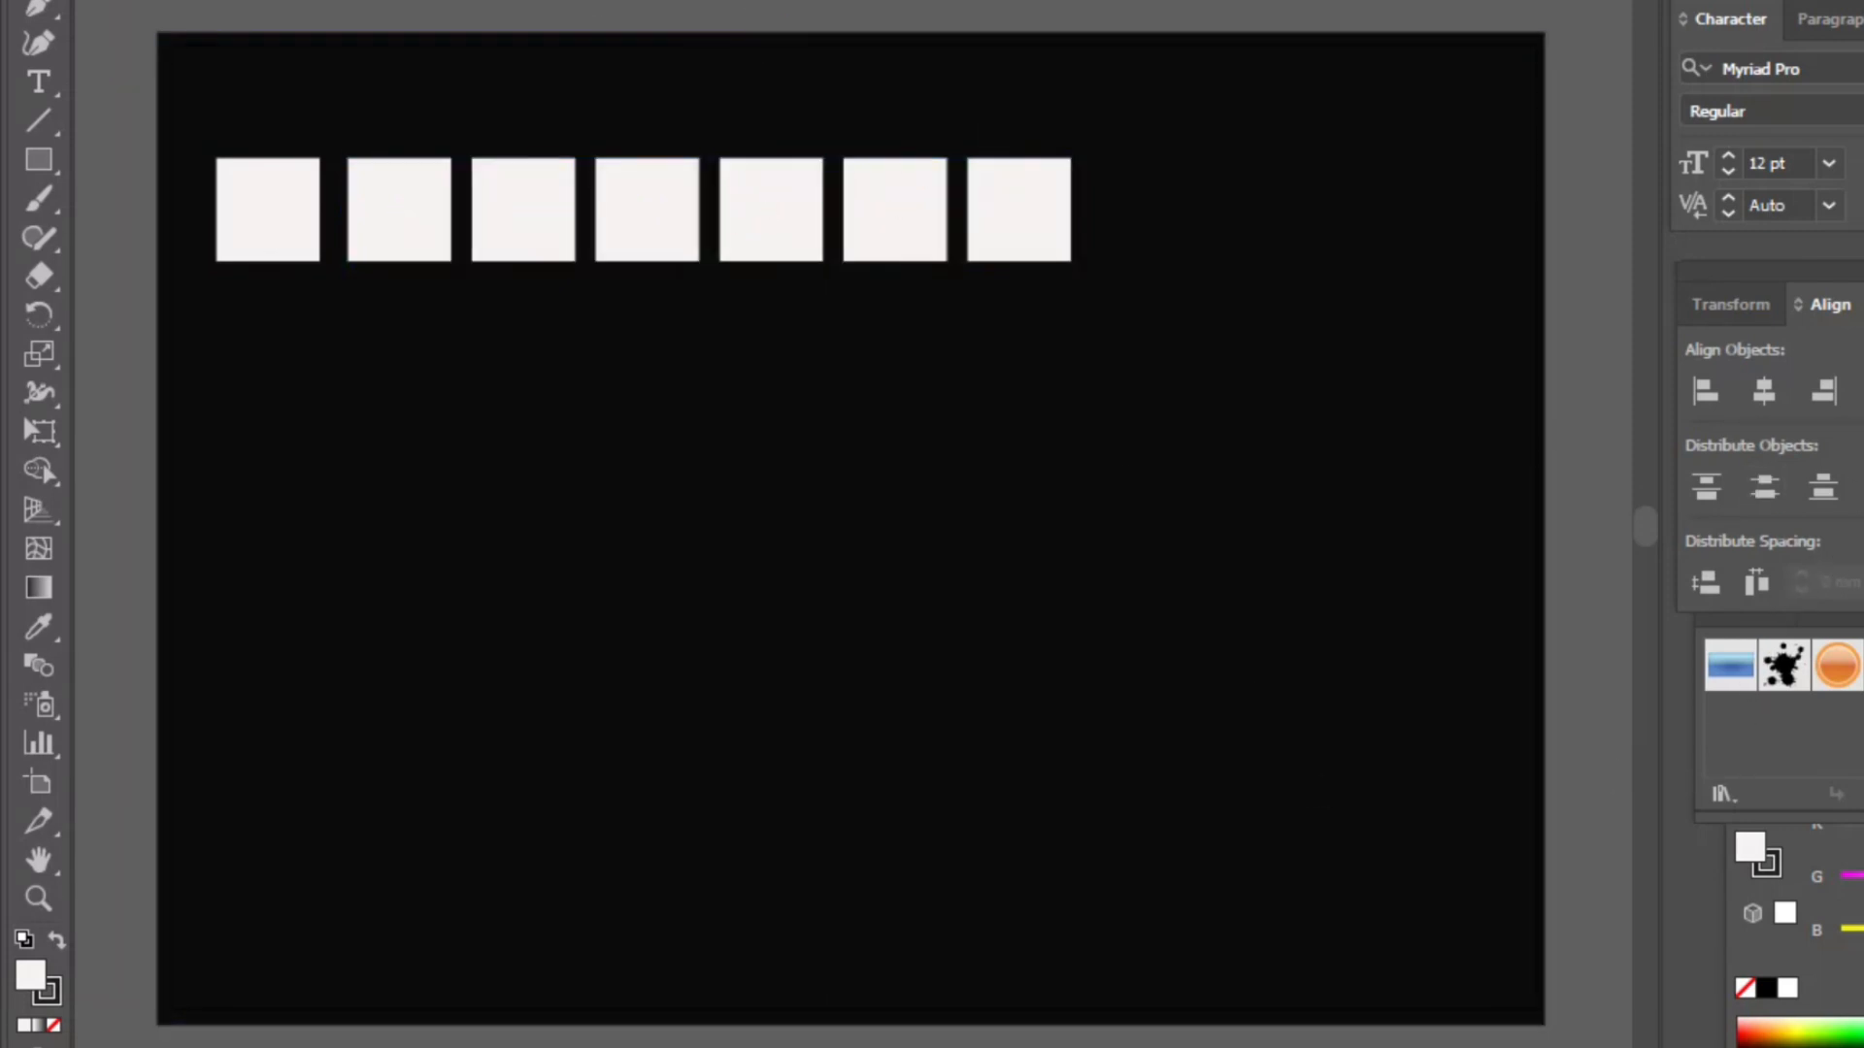
- Fill the first square of the row with the hex color a47a1e
{"action": "left_click", "coordinate": [256, 206]}
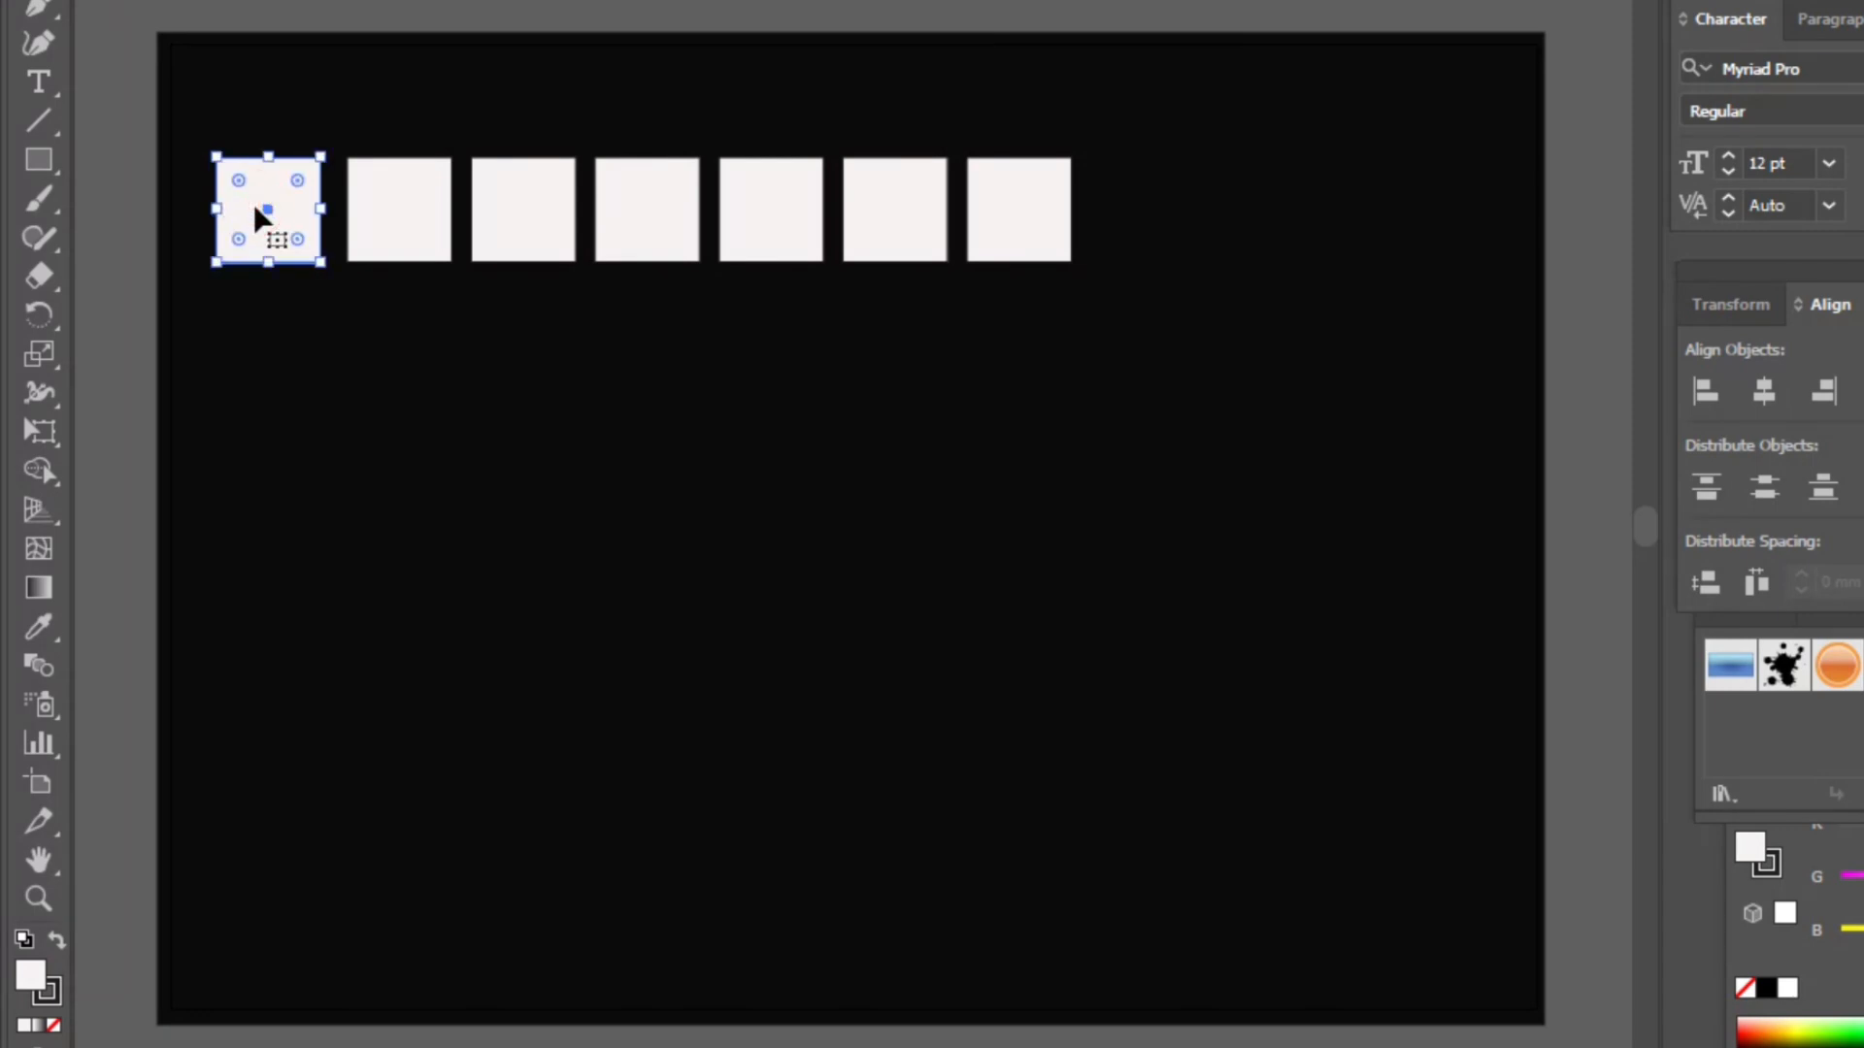
{"action": "double_click", "coordinate": [35, 980]}
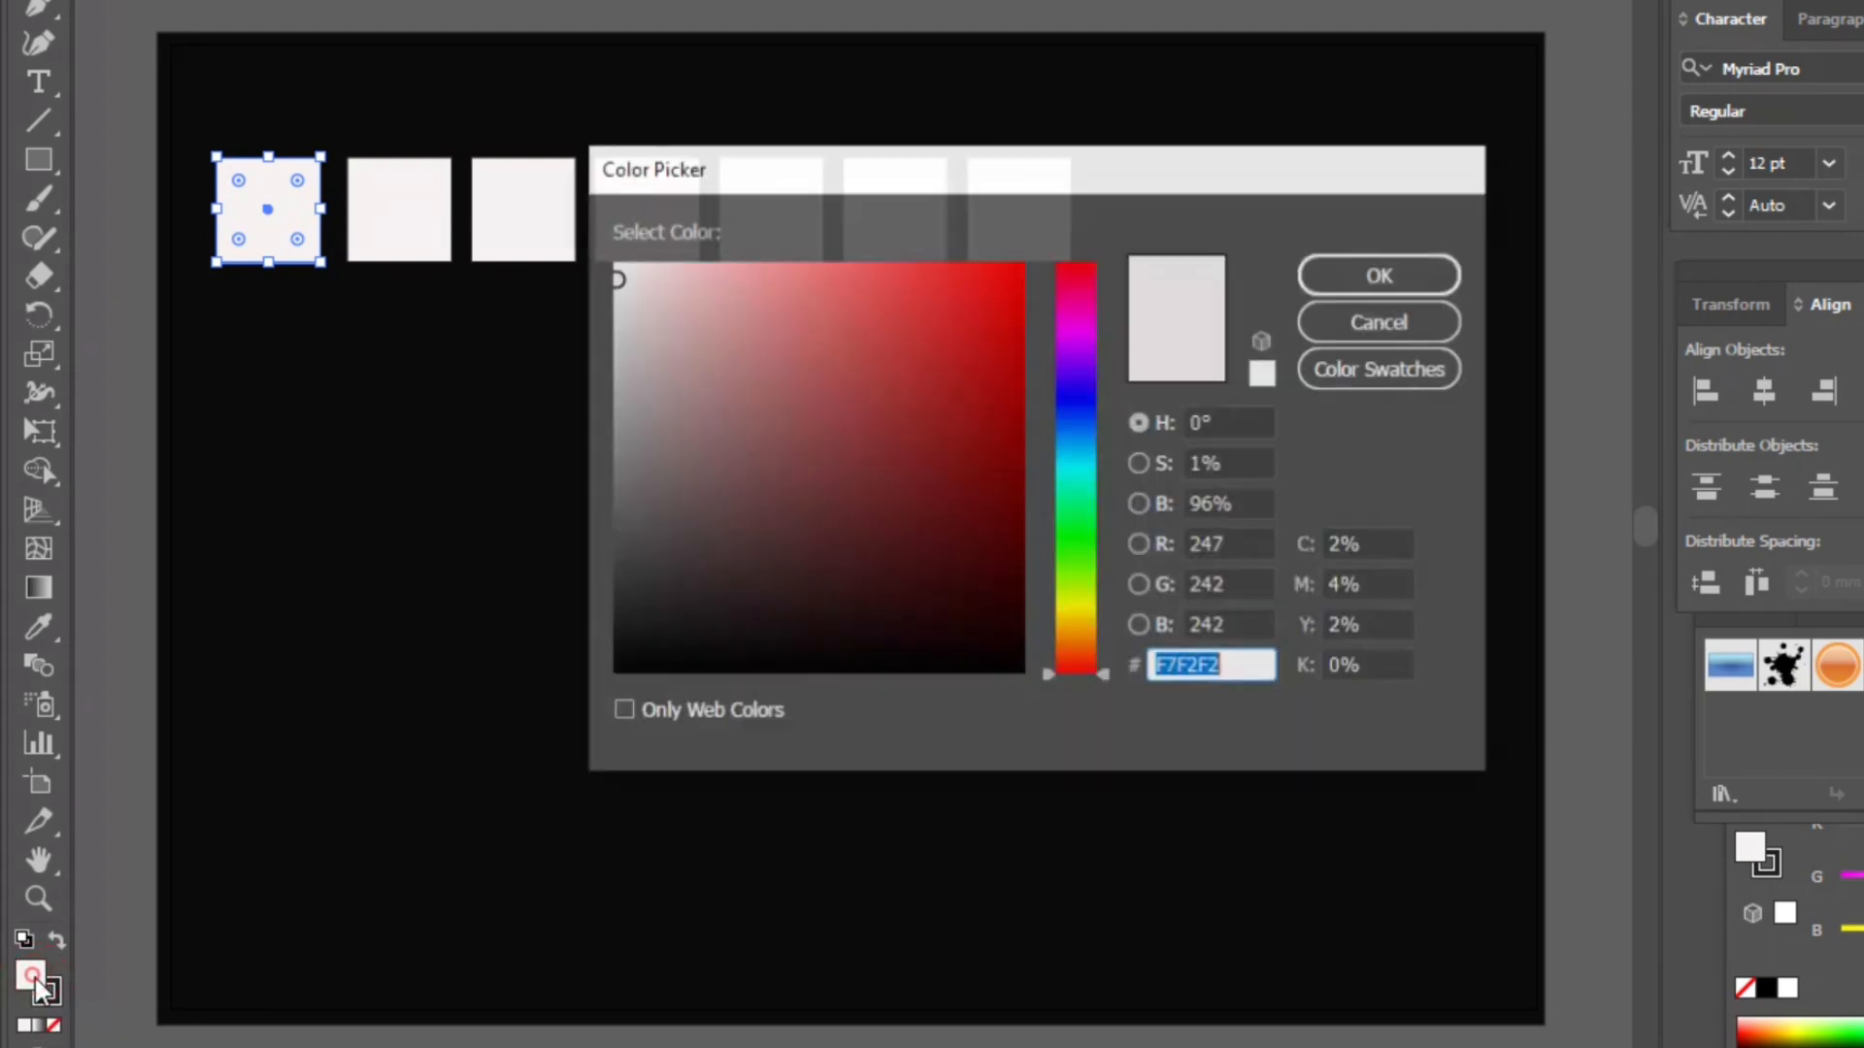
{"action": "left_click", "coordinate": [1238, 666]}
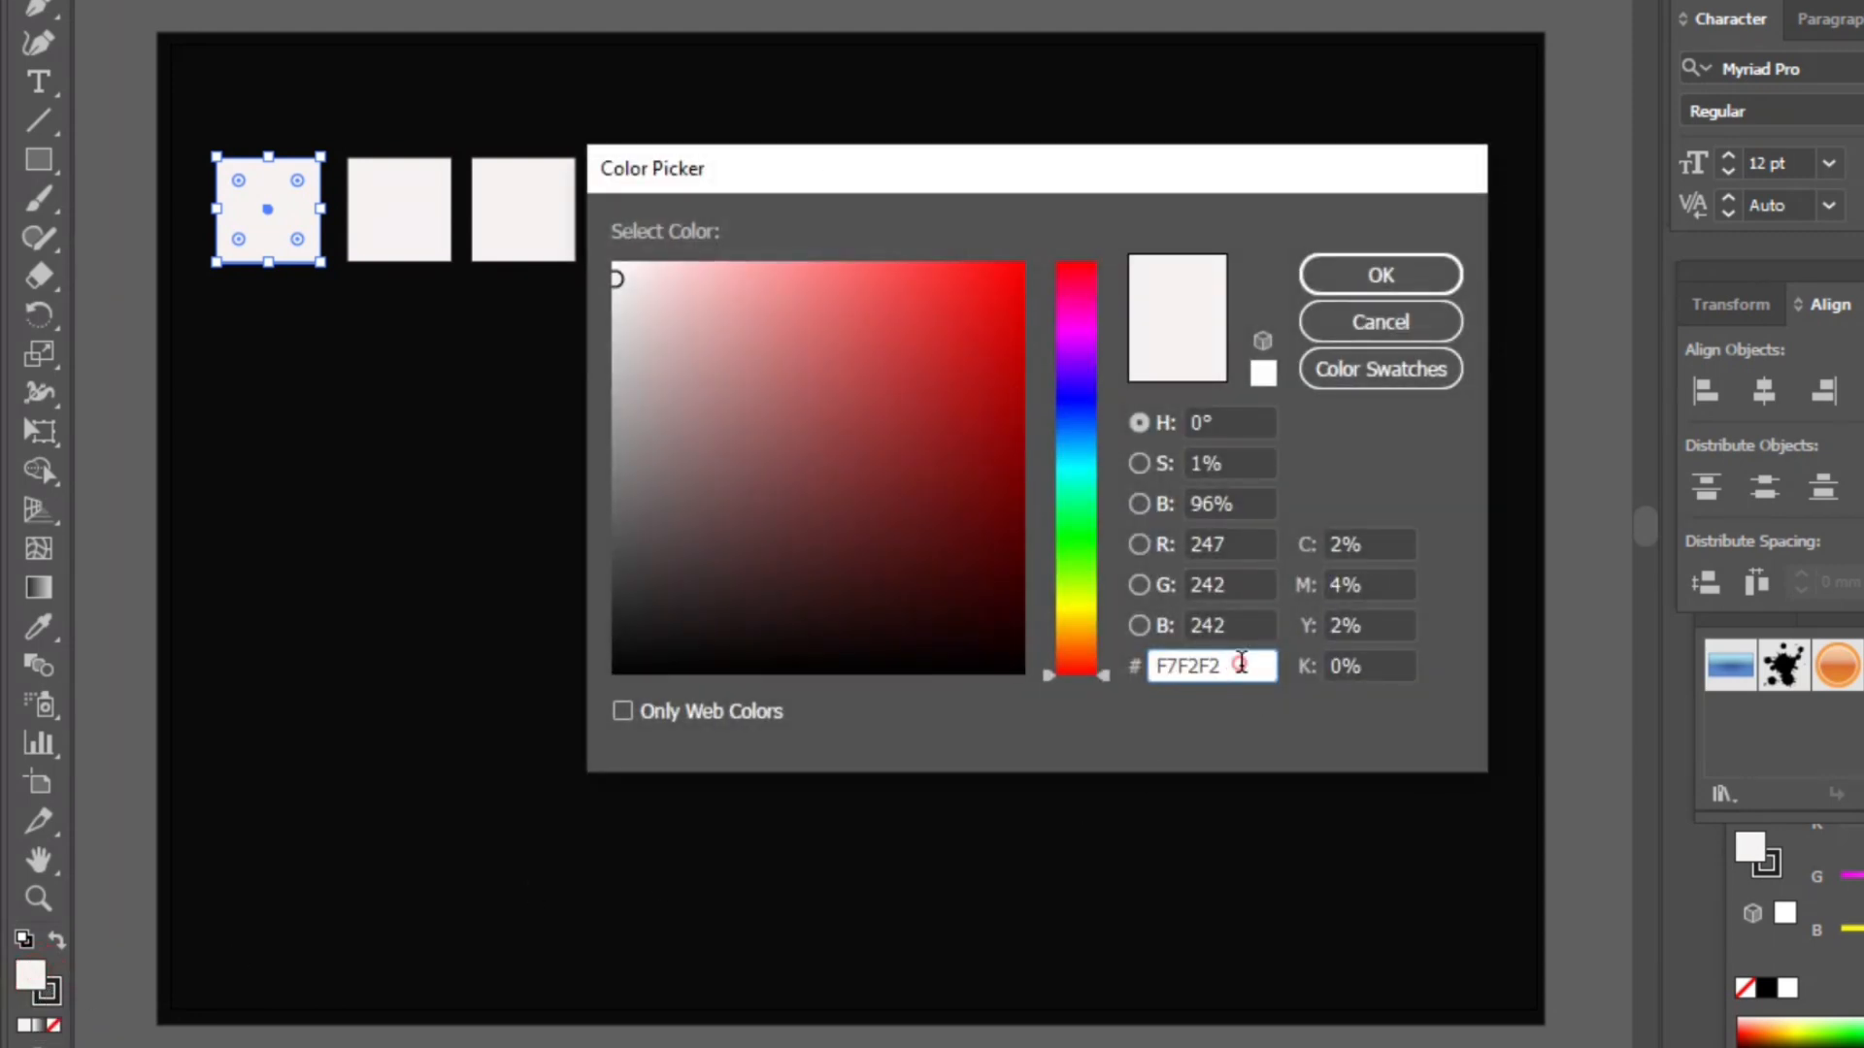
{"action": "key", "text": "BackSpace"}
{"action": "key", "text": "BackSpace"}
{"action": "key", "text": "BackSpace"}
{"action": "key", "text": "BackSpace"}
{"action": "key", "text": "BackSpace"}
{"action": "key", "text": "BackSpace"}
{"action": "type", "text": "a47a1e"}
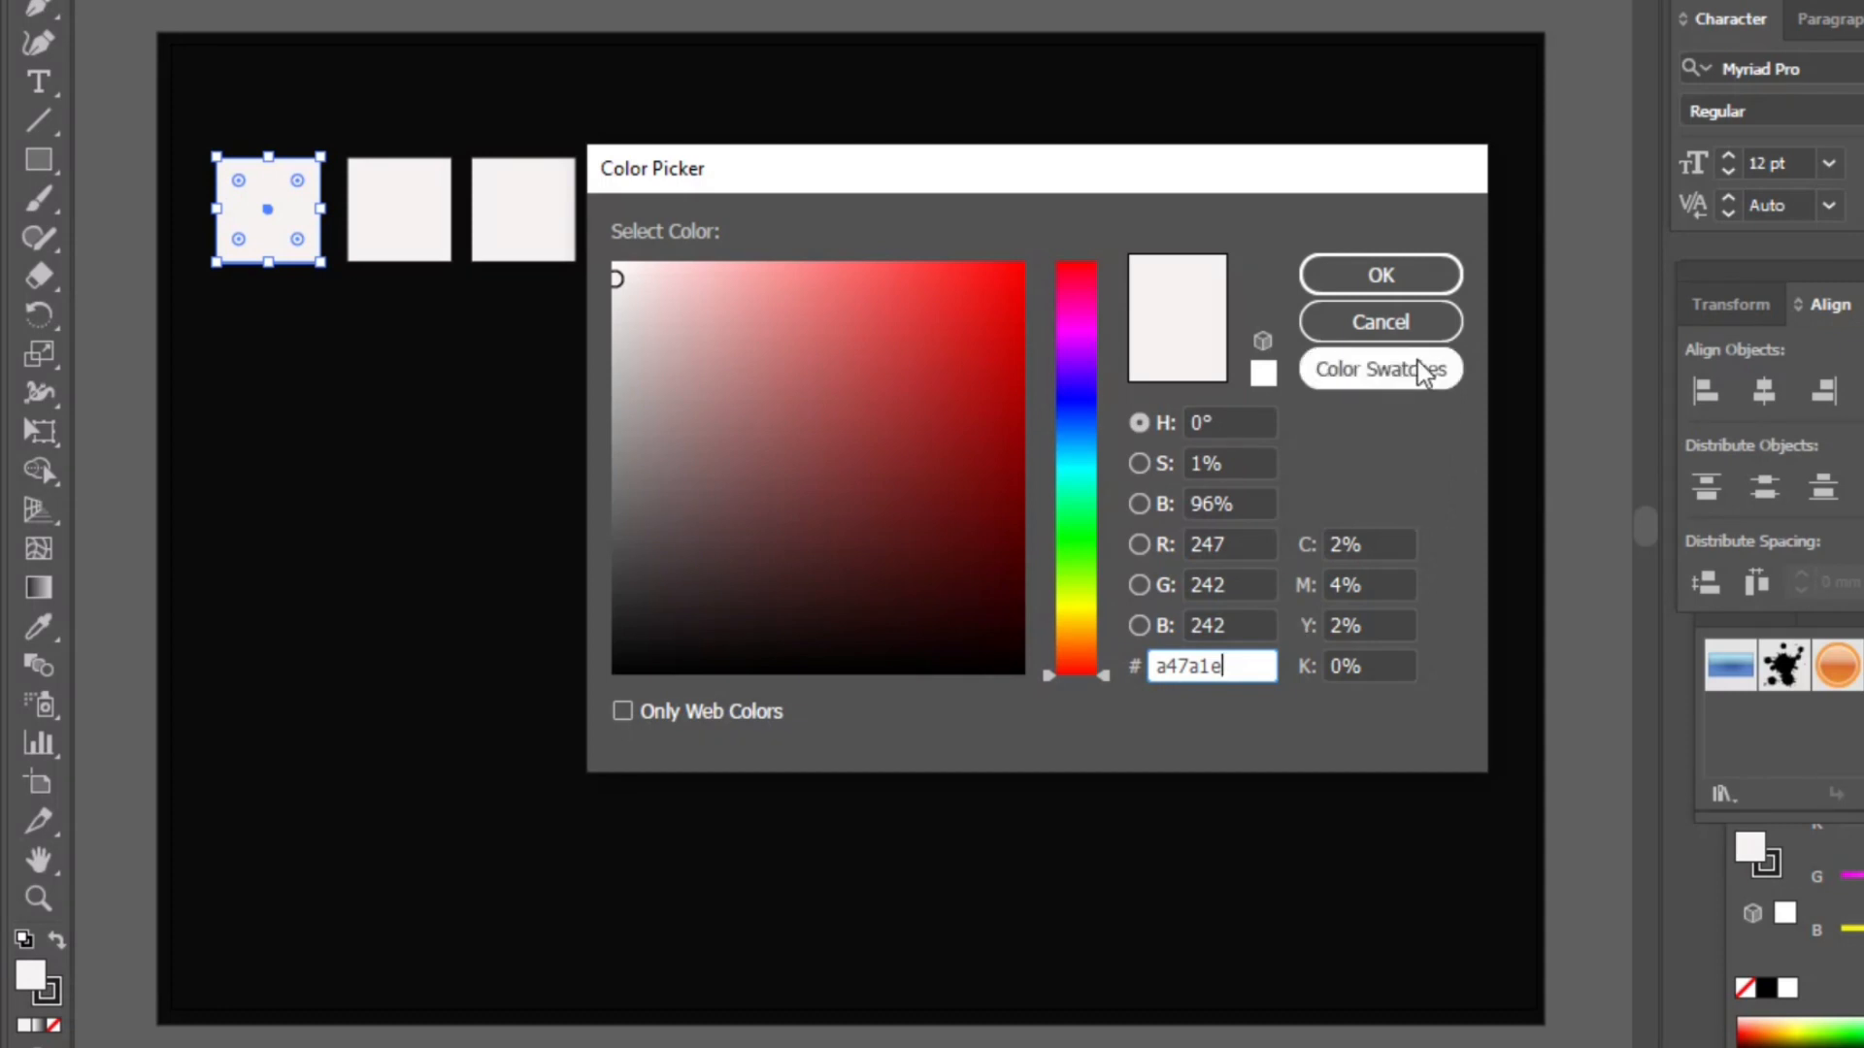
{"action": "left_click", "coordinate": [1394, 276]}
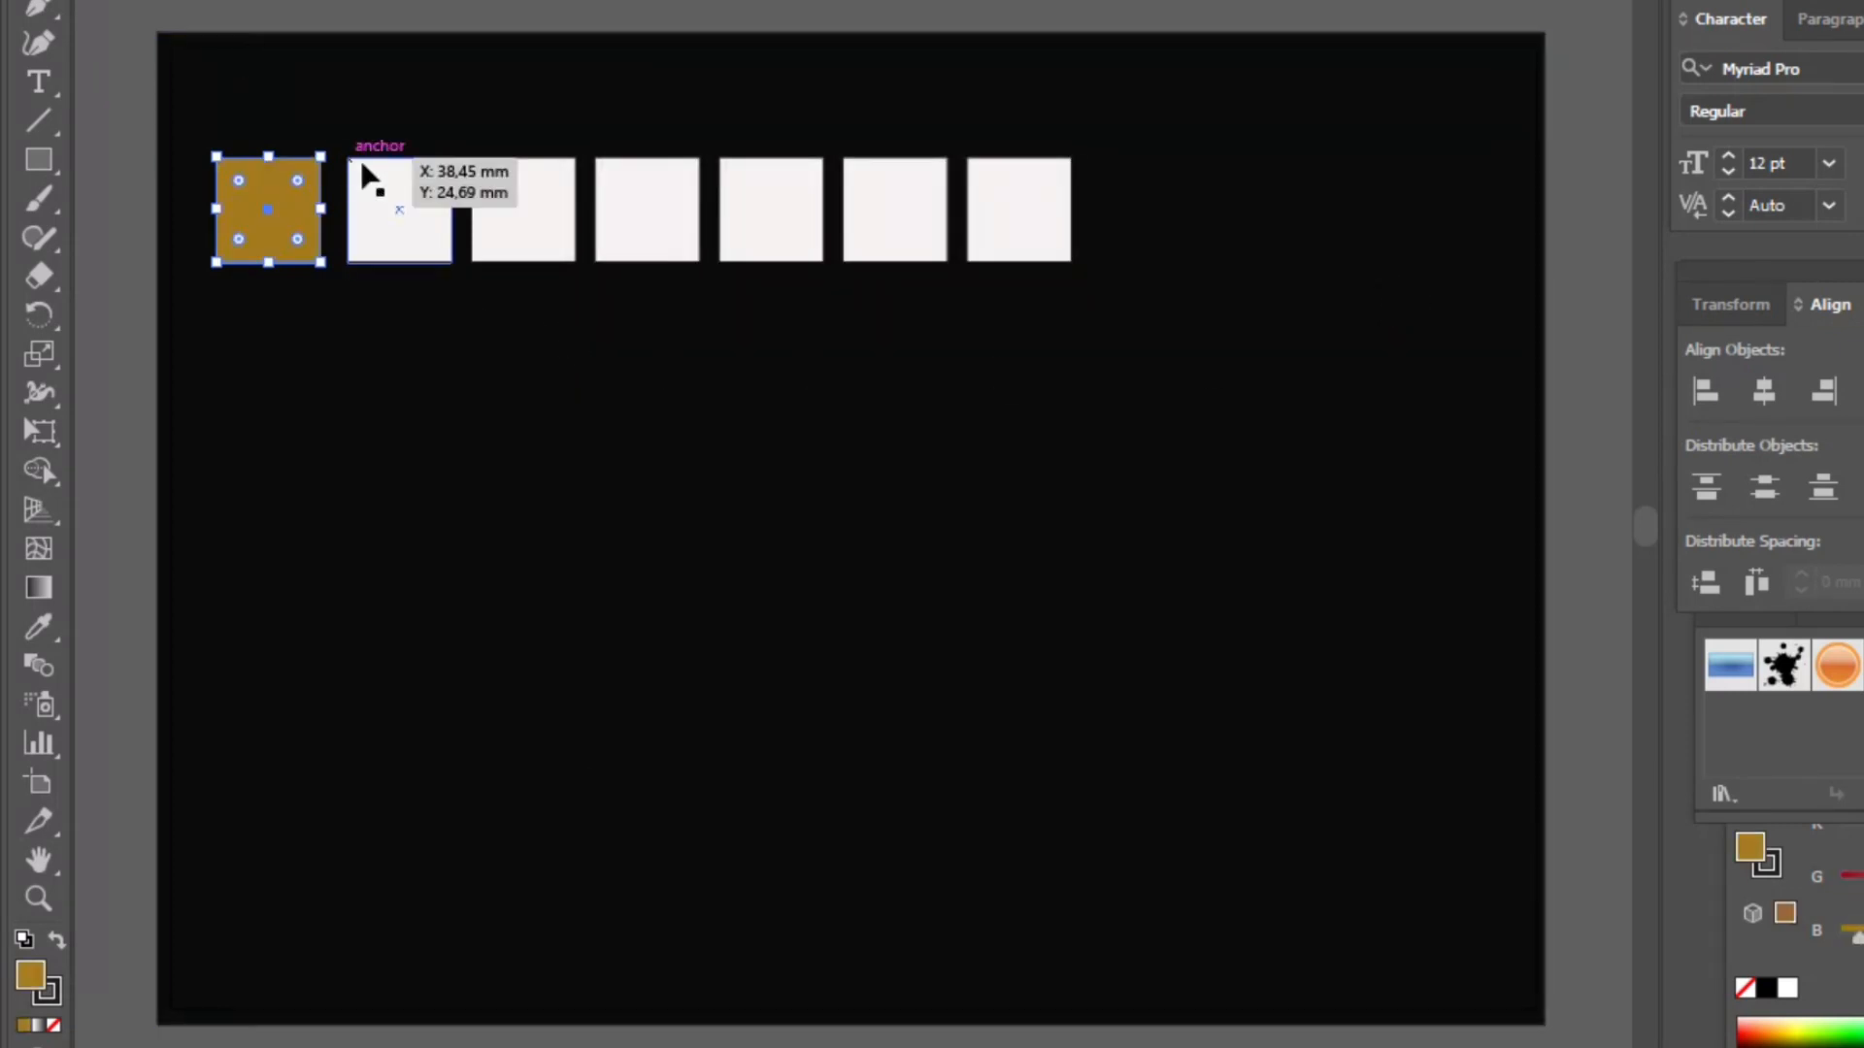
- Fill the second square with the hex color d3a84c
{"action": "left_click", "coordinate": [393, 181]}
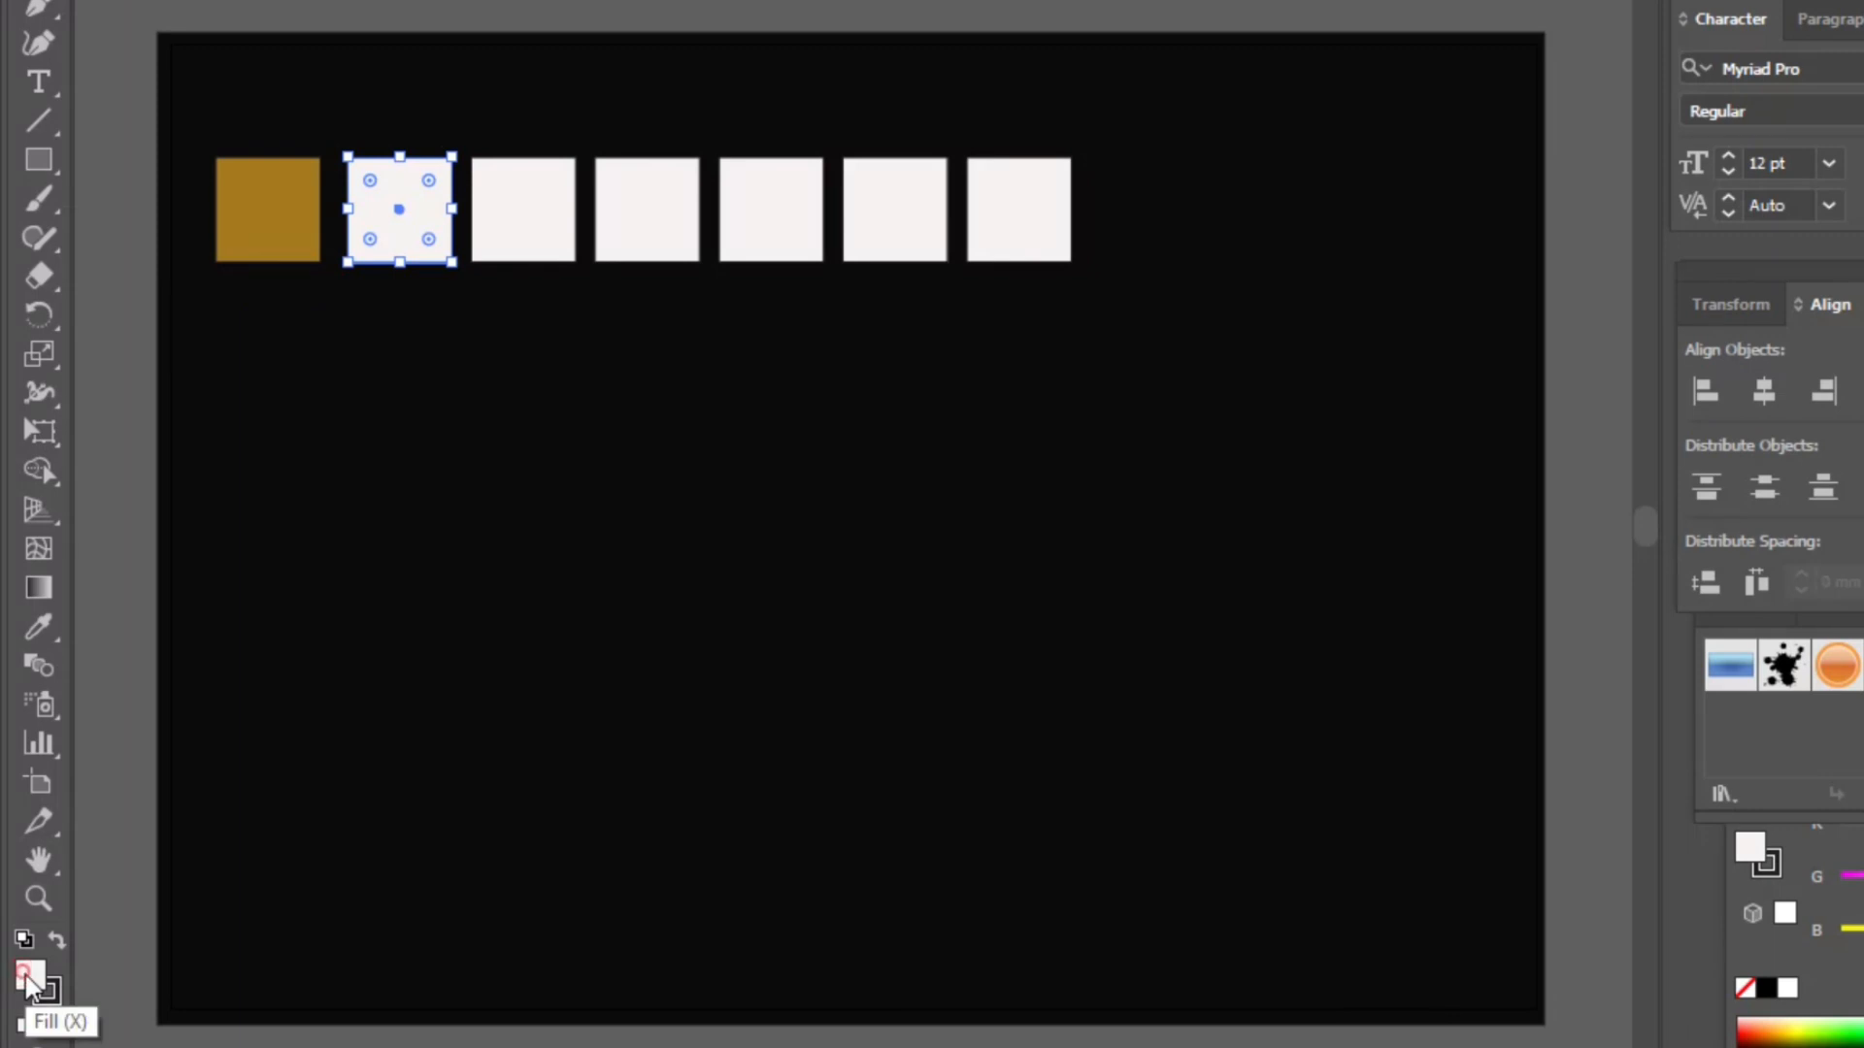
{"action": "double_click", "coordinate": [30, 975]}
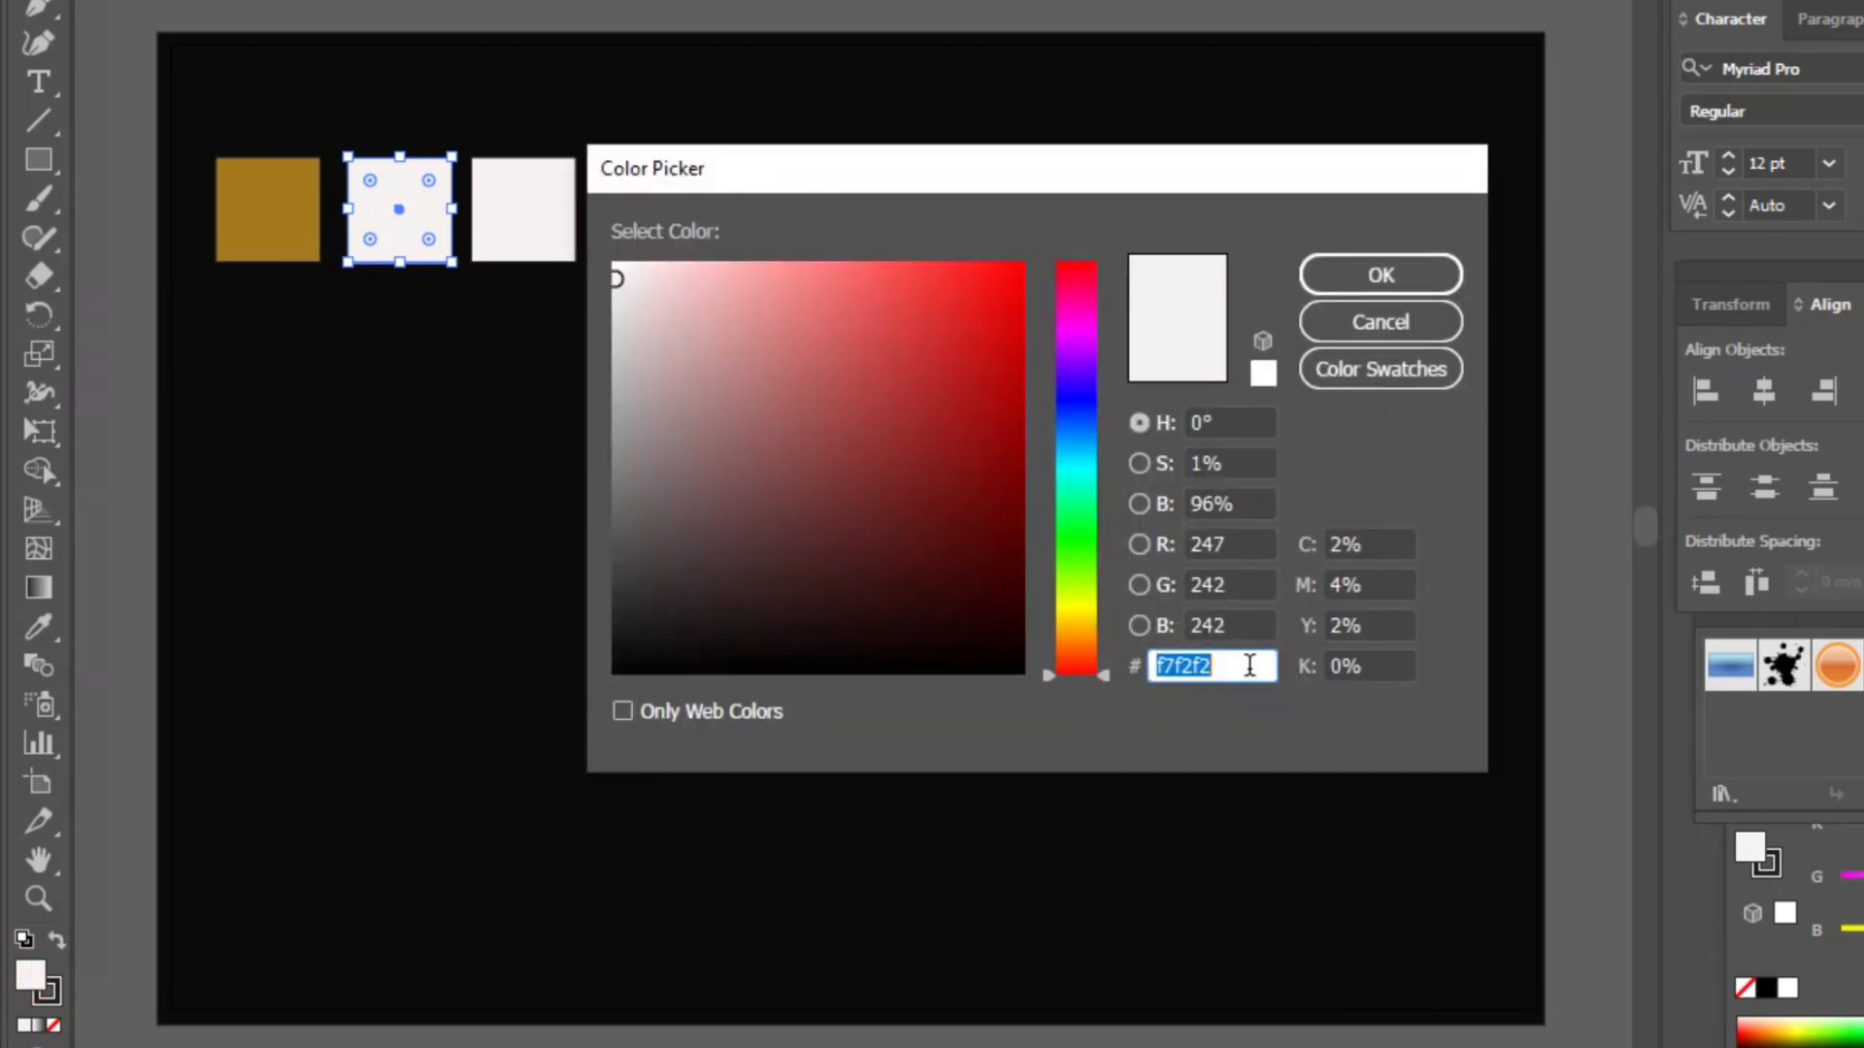
{"action": "key", "text": "BackSpace"}
{"action": "type", "text": "d3a84c"}
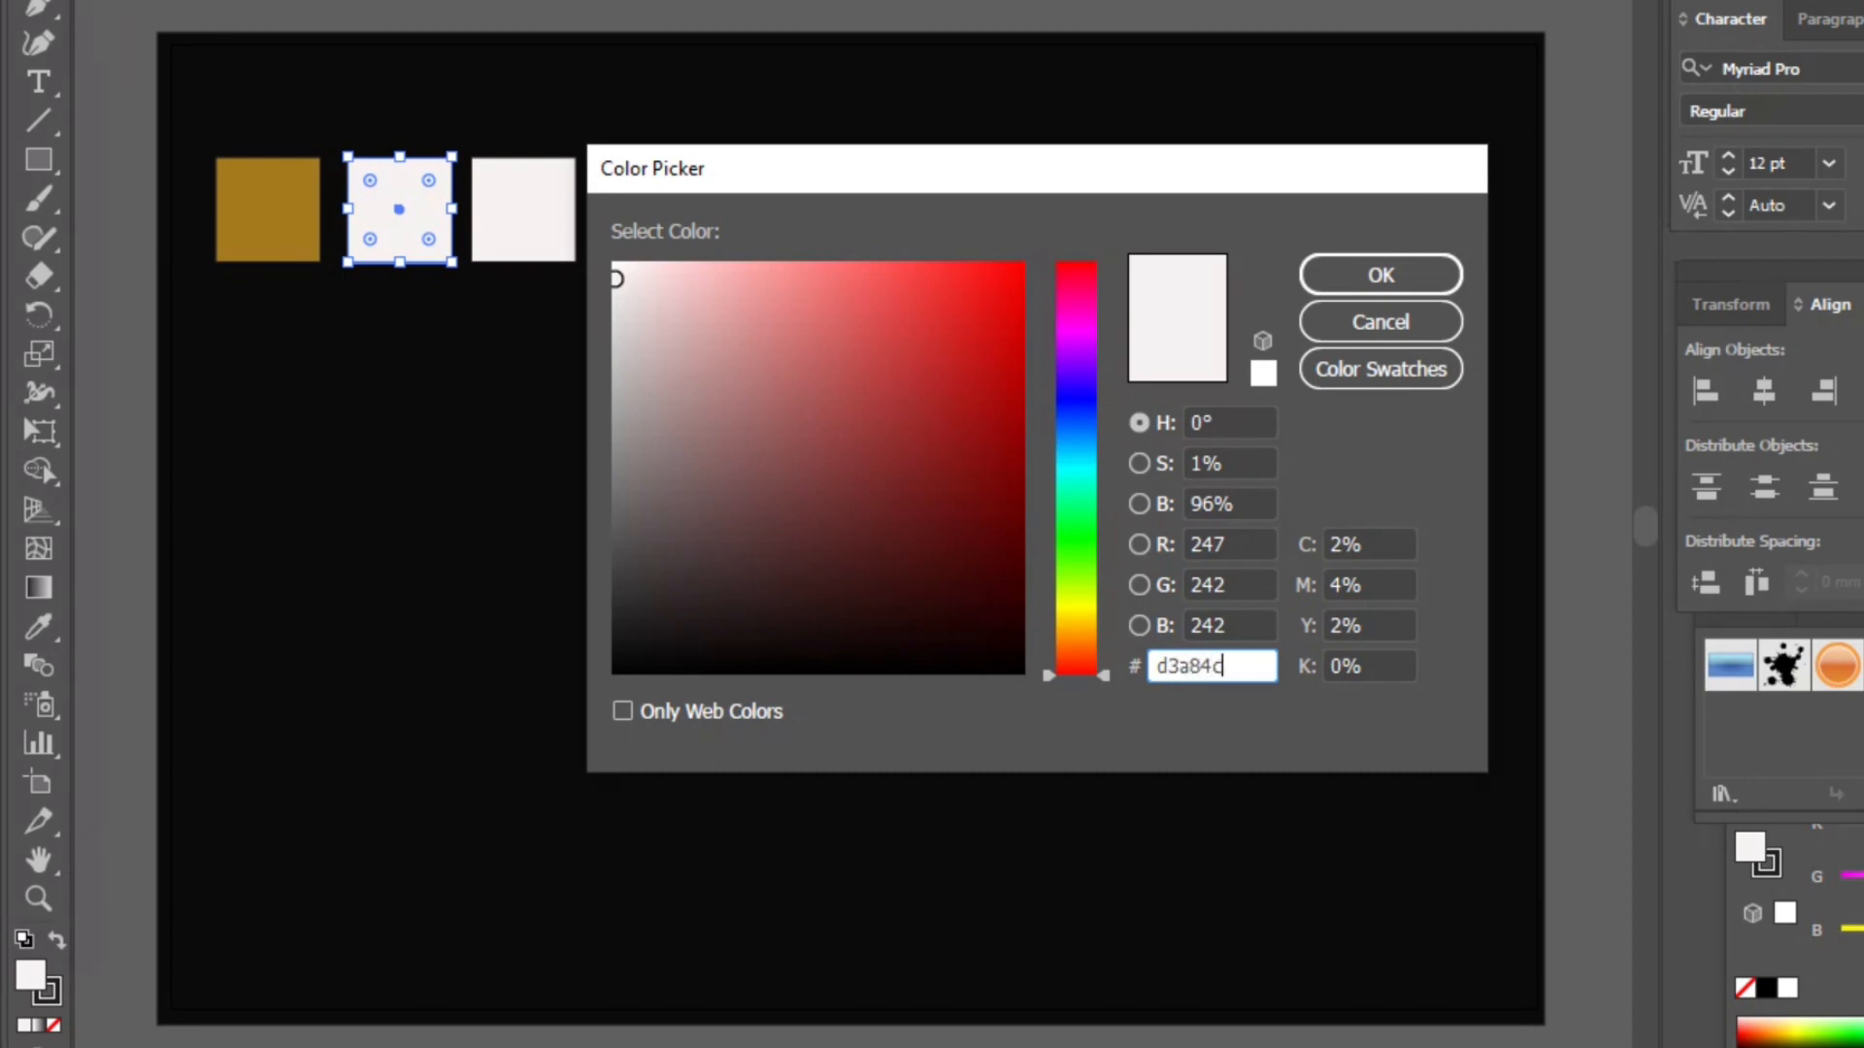
{"action": "left_click", "coordinate": [1427, 280]}
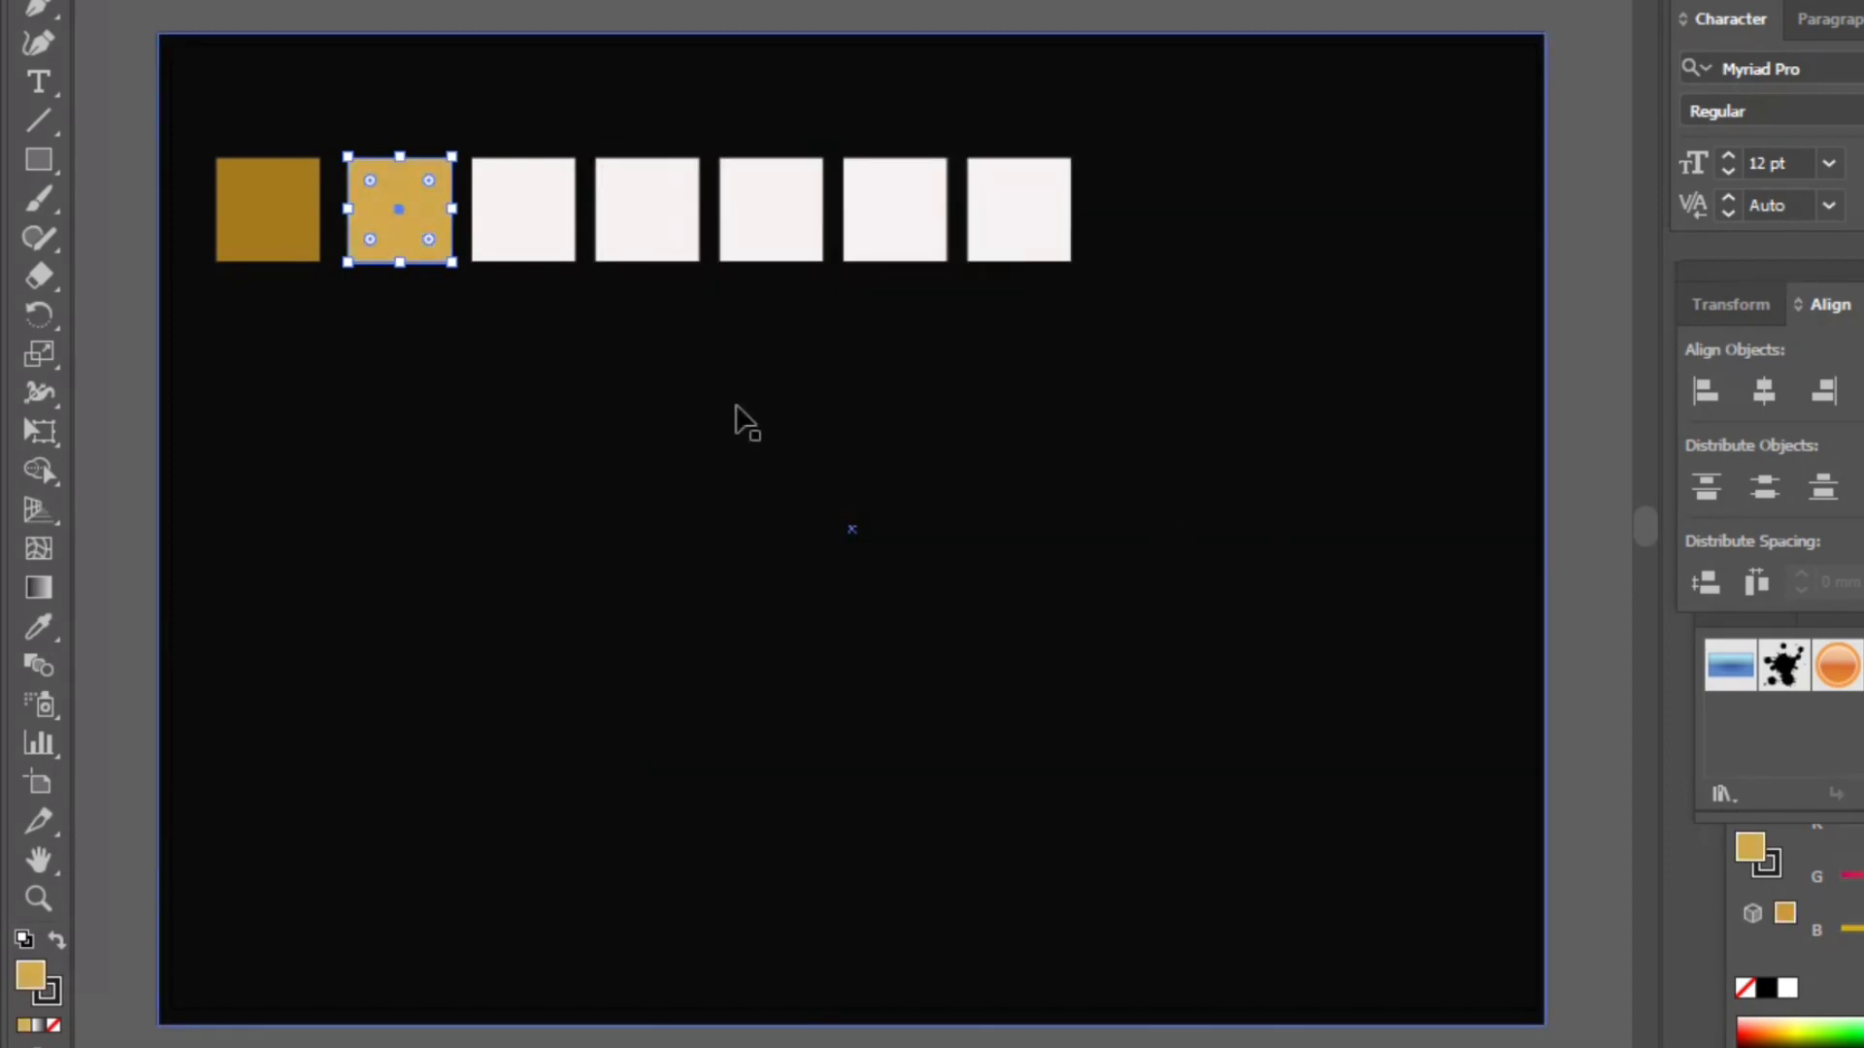
- Fill the third square with the hex color ffec94
{"action": "left_click", "coordinate": [506, 192]}
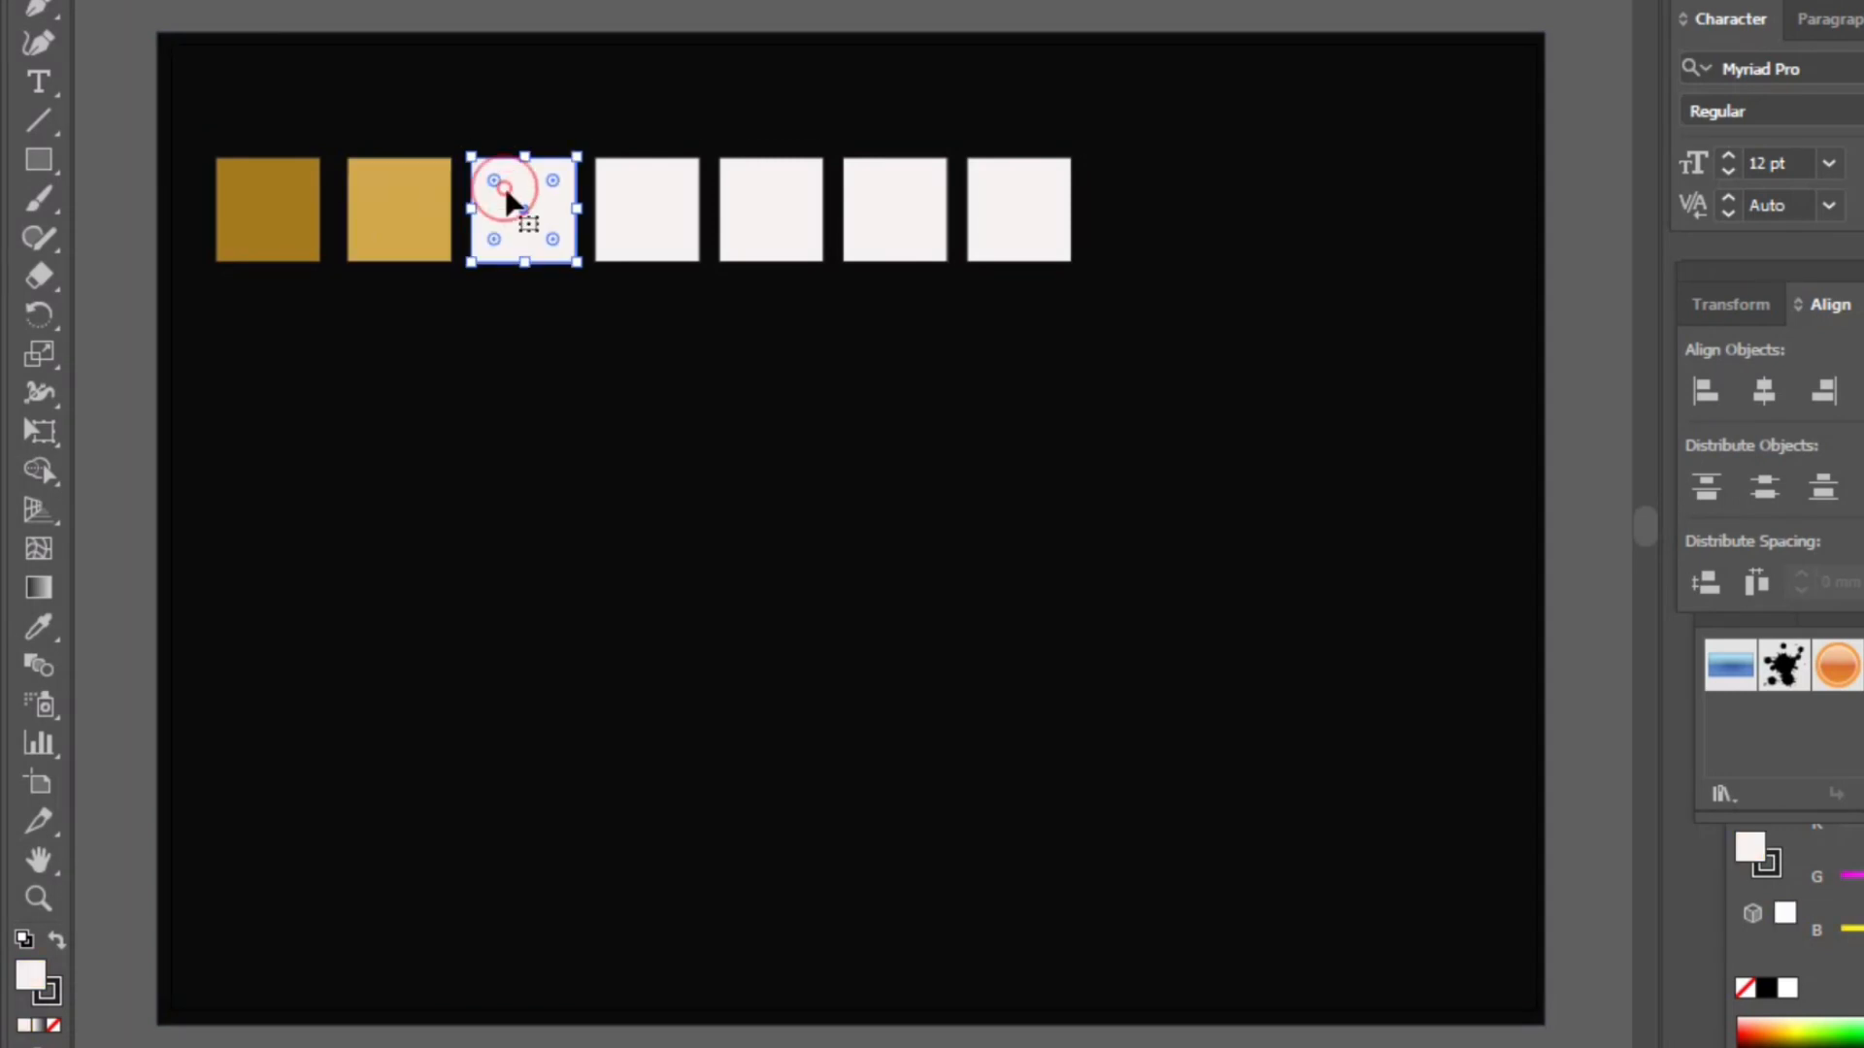
{"action": "double_click", "coordinate": [39, 984]}
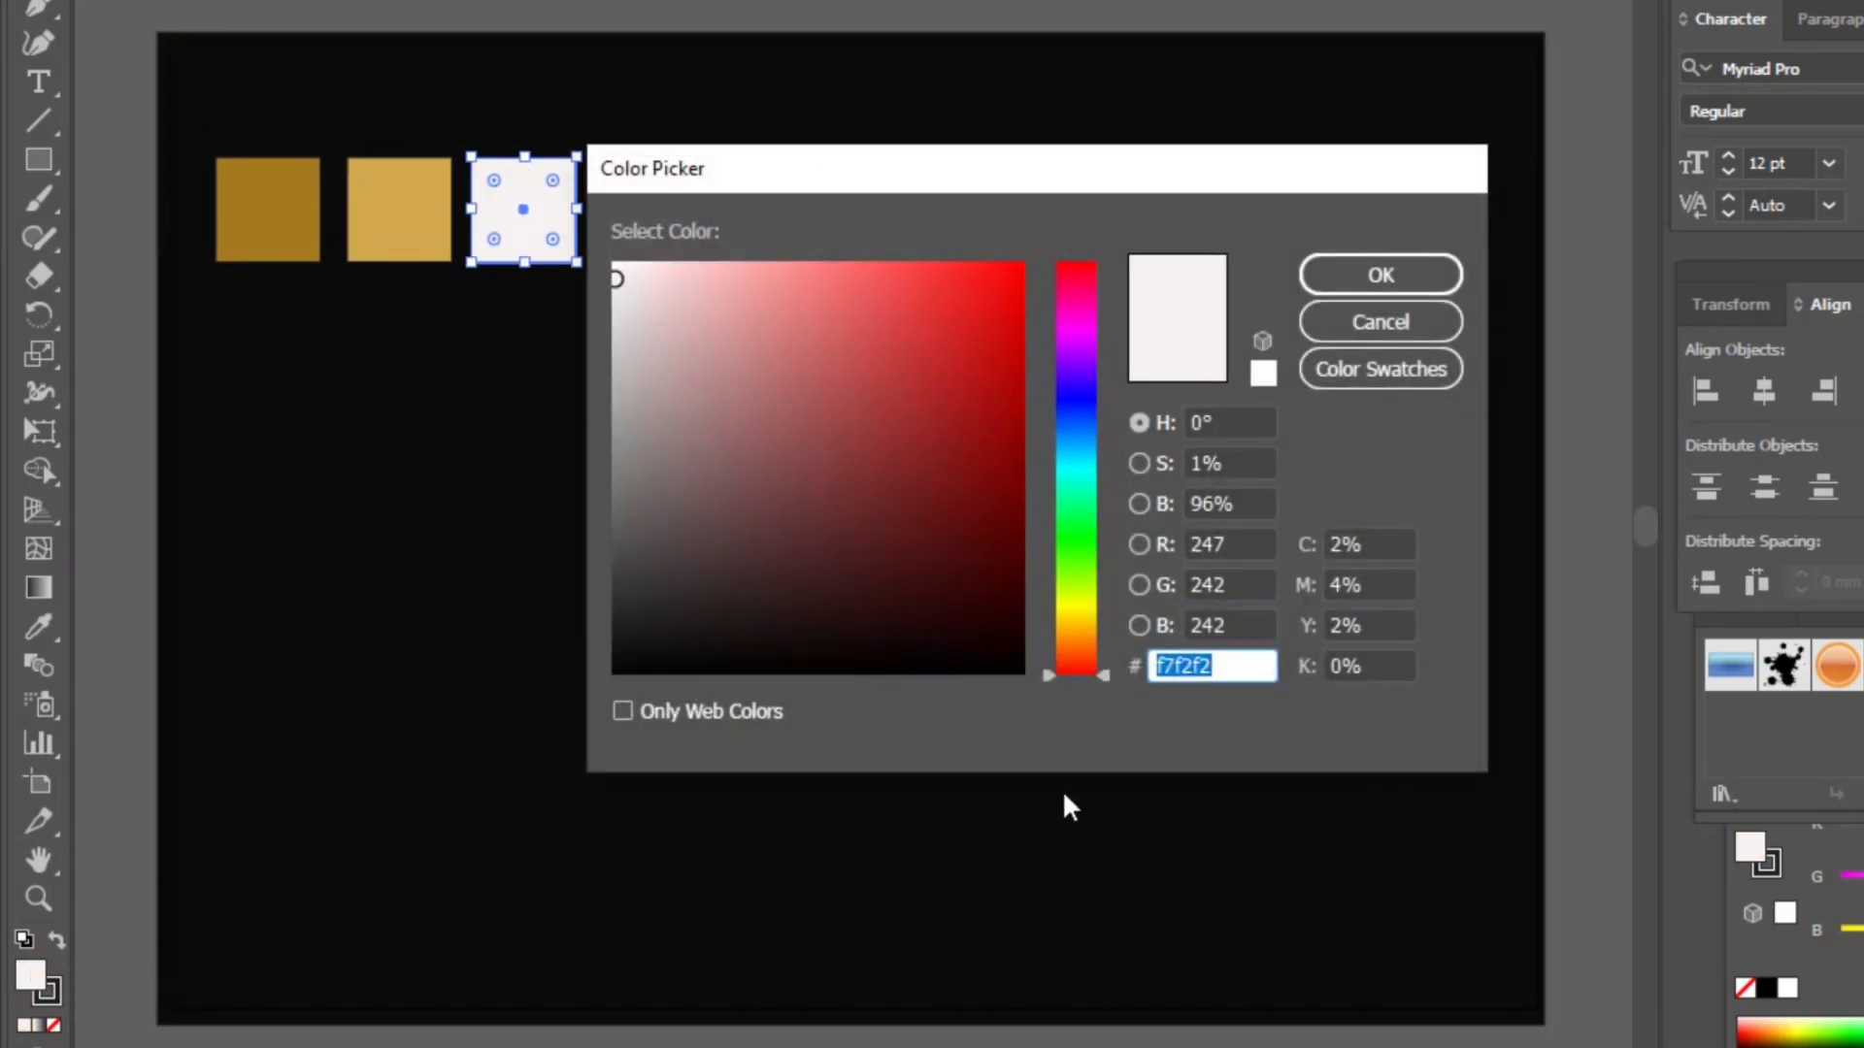
{"action": "key", "text": "BackSpace"}
{"action": "type", "text": "ffec94"}
{"action": "left_click", "coordinate": [1397, 276]}
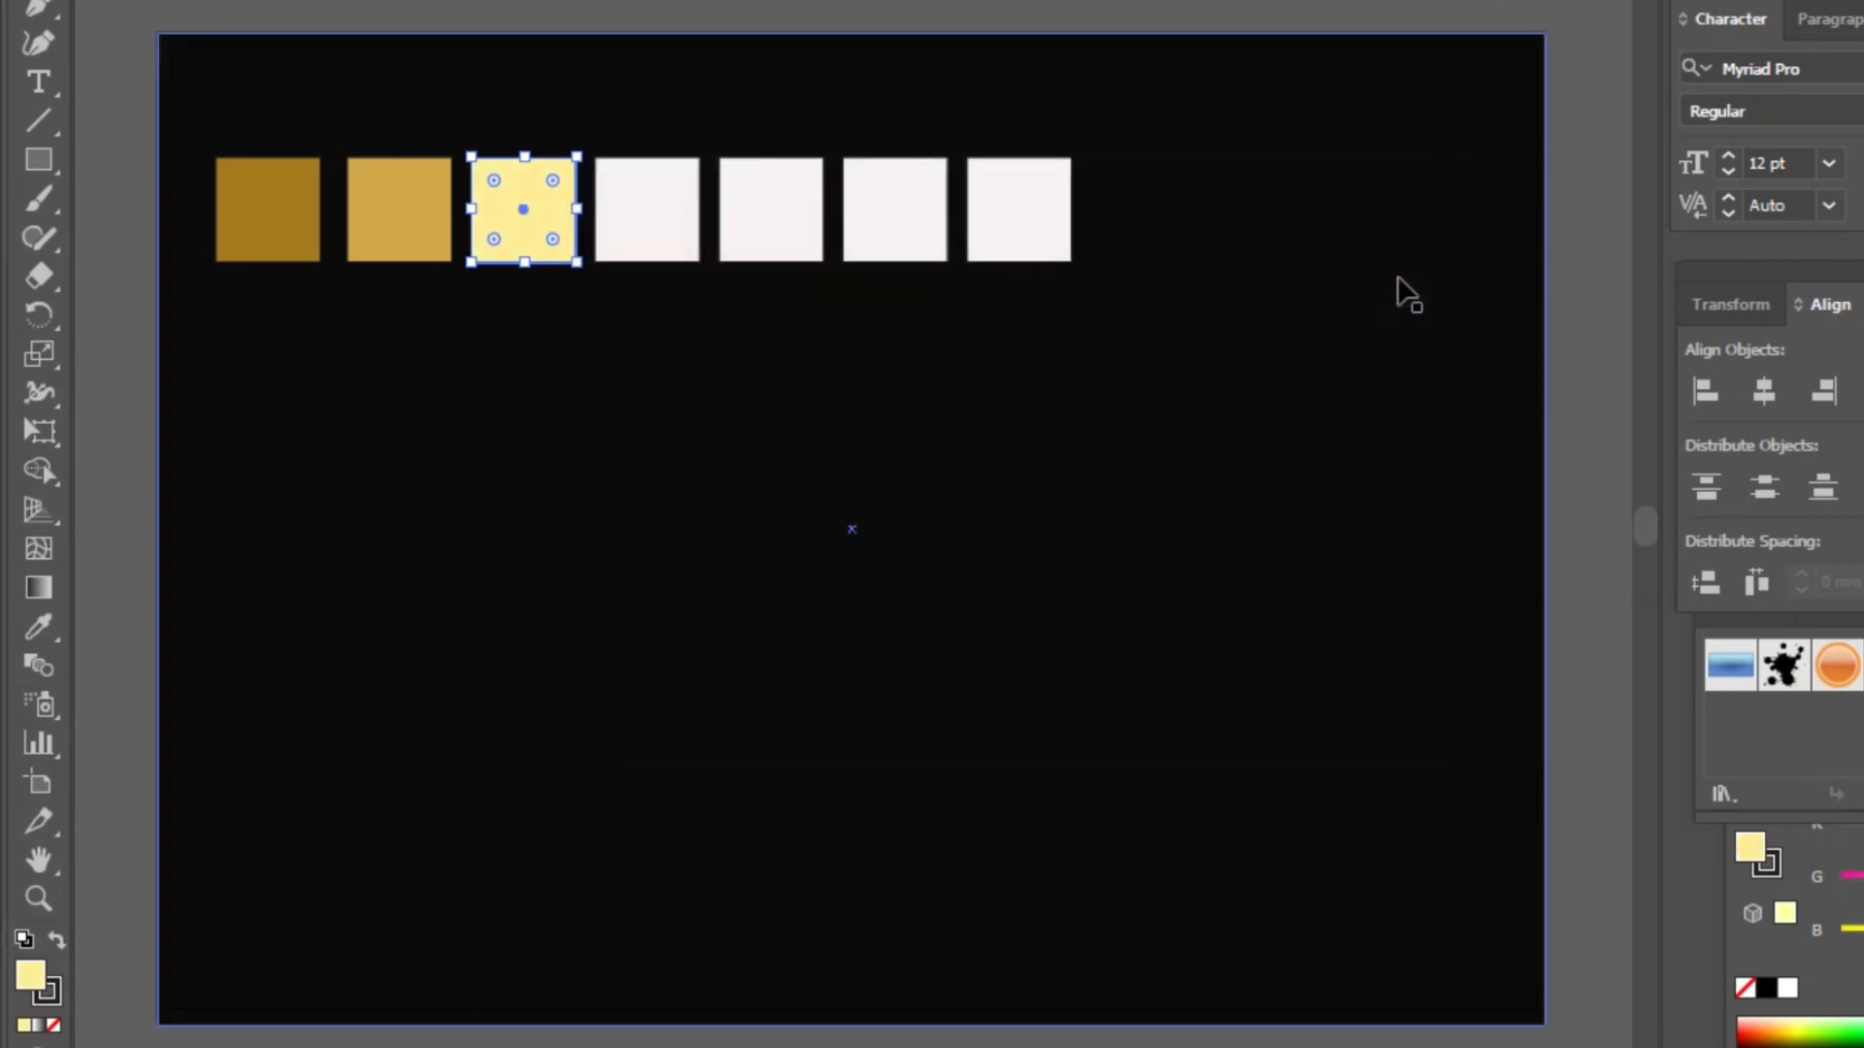
- Fill the fourth square with the hex color e6be69
{"action": "left_click", "coordinate": [646, 194]}
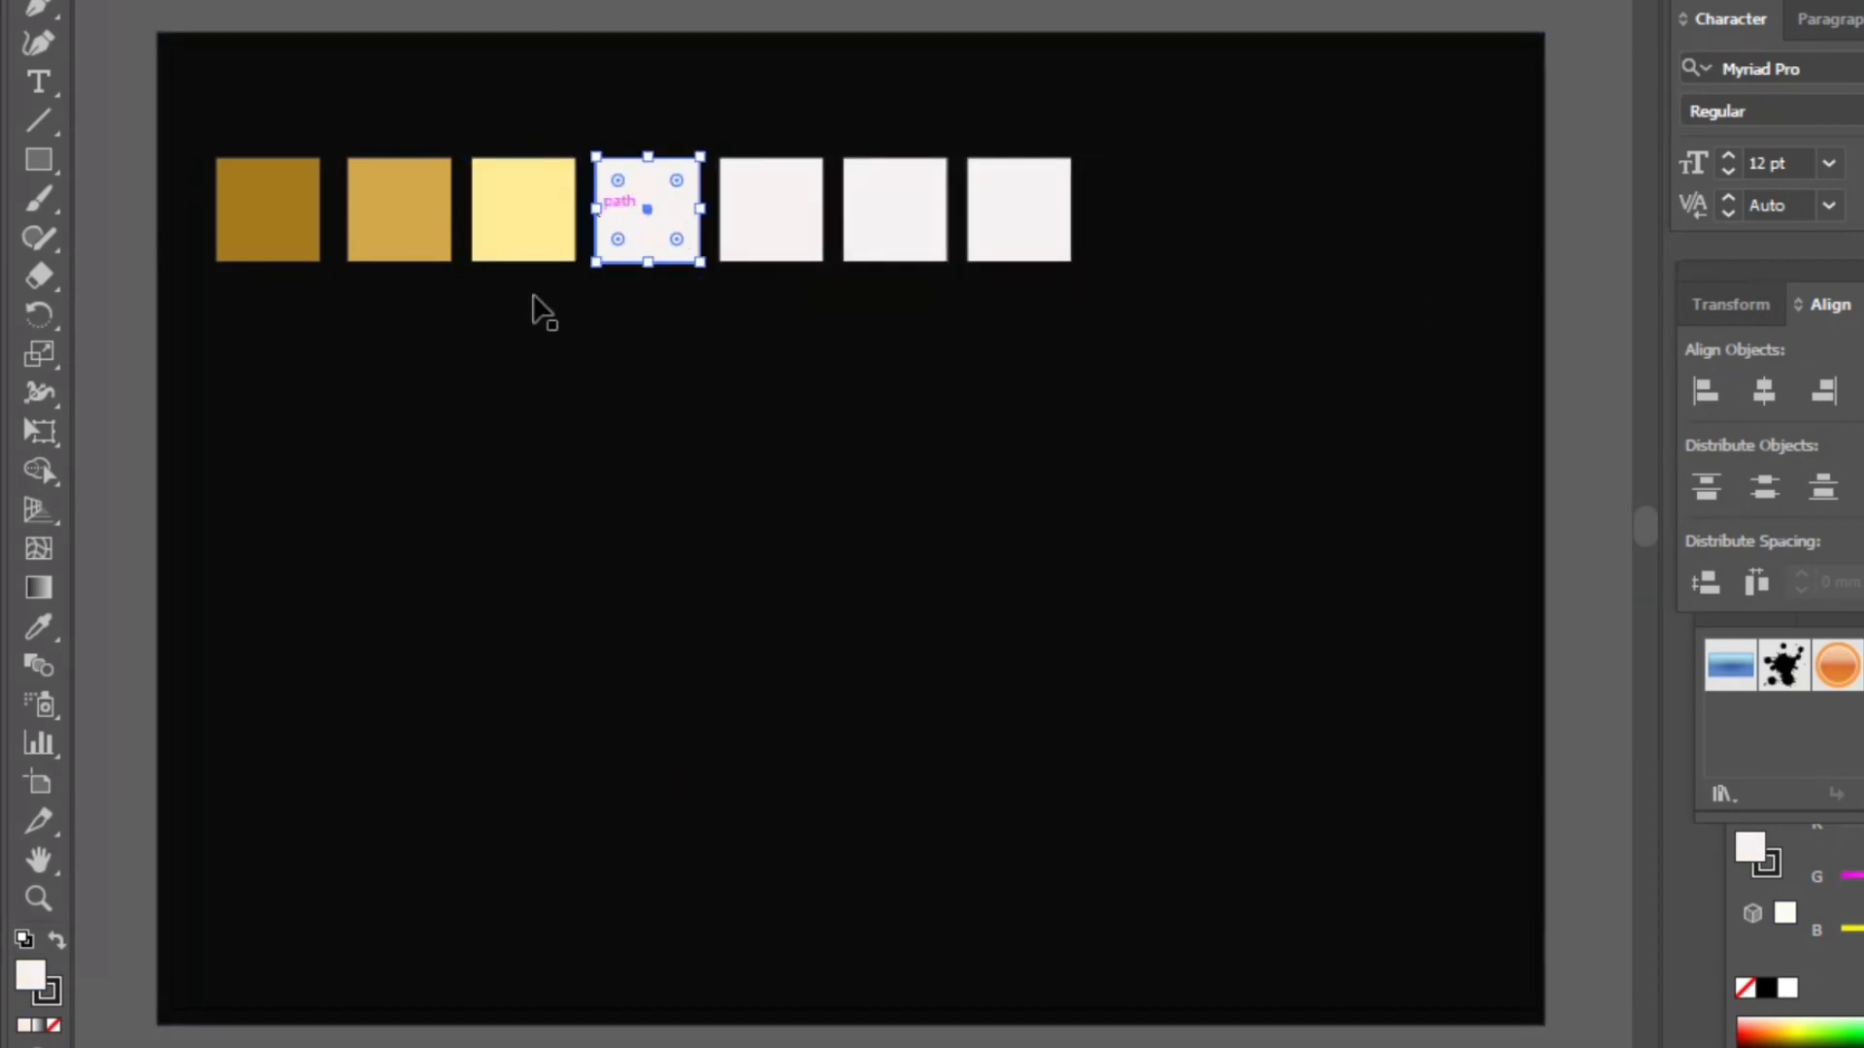
{"action": "double_click", "coordinate": [30, 975]}
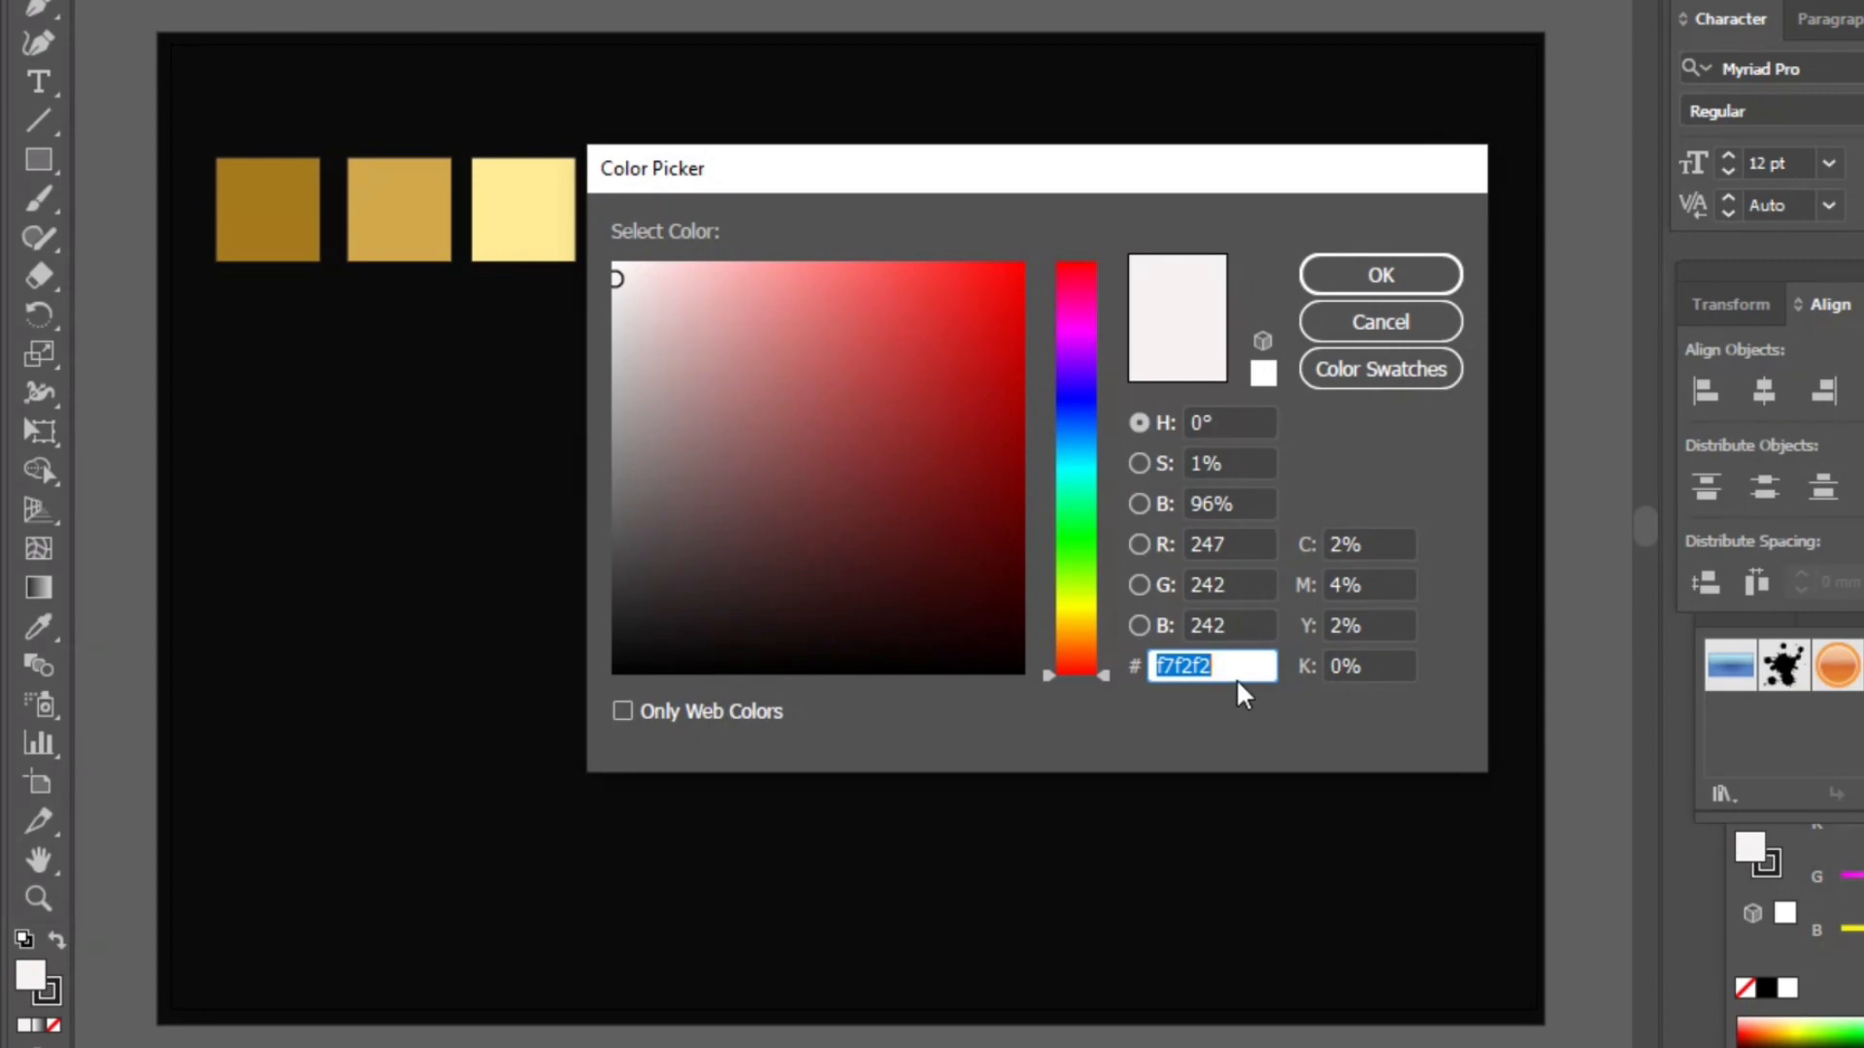
{"action": "key", "text": "BackSpace"}
{"action": "type", "text": "e6be69"}
{"action": "left_click", "coordinate": [1401, 275]}
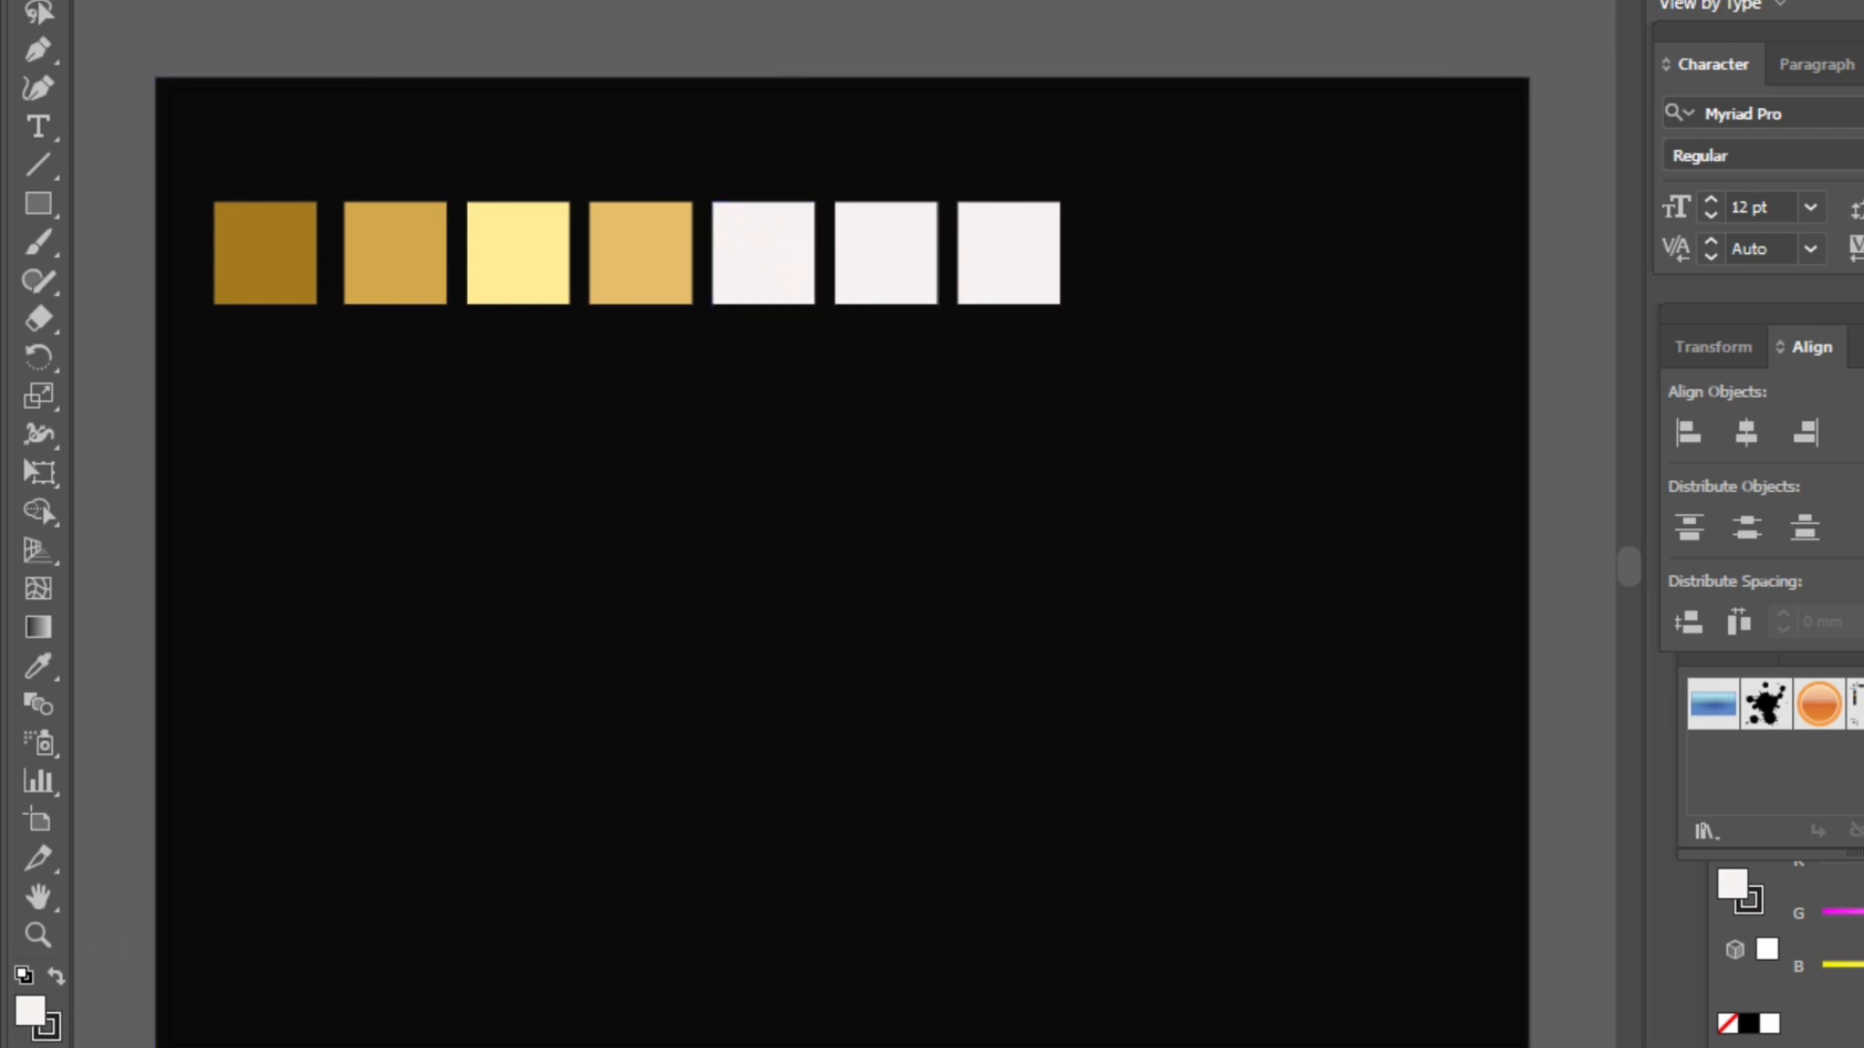
- Fill the fifth square with the hex color ffd87c
{"action": "left_click", "coordinate": [766, 238]}
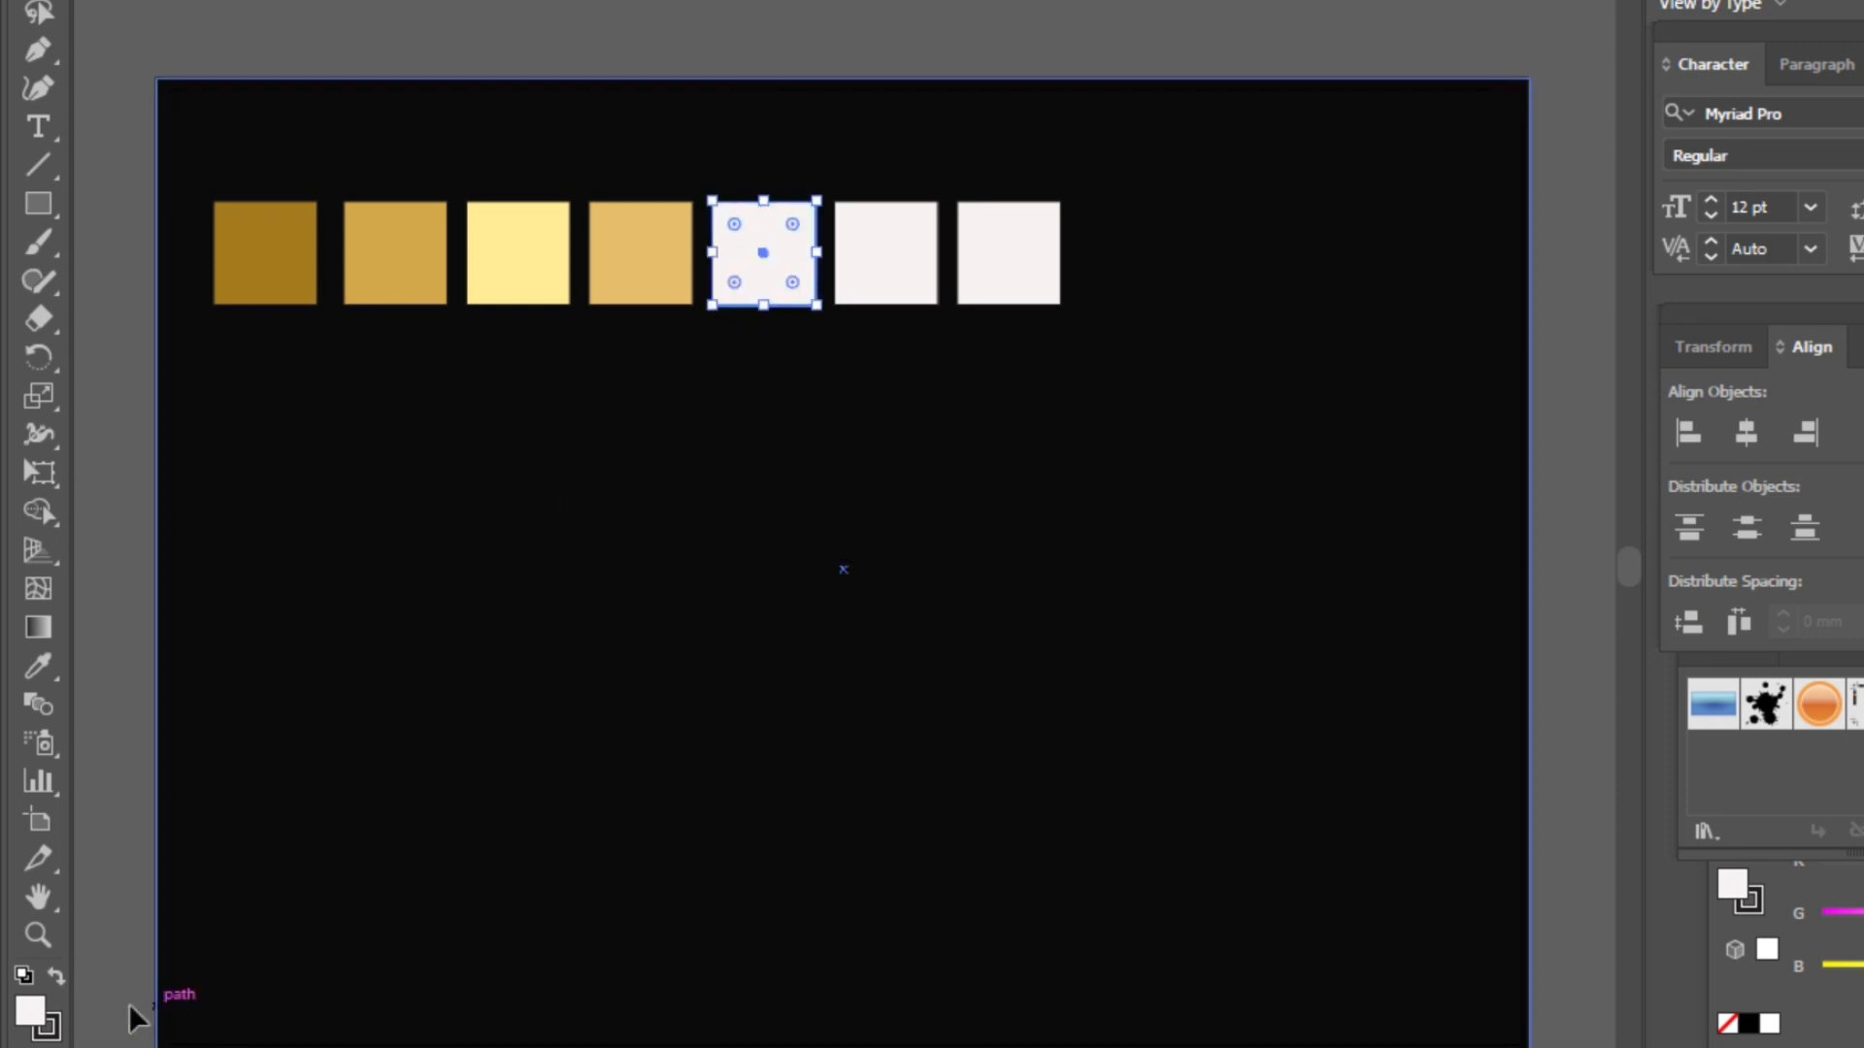
{"action": "double_click", "coordinate": [32, 1012]}
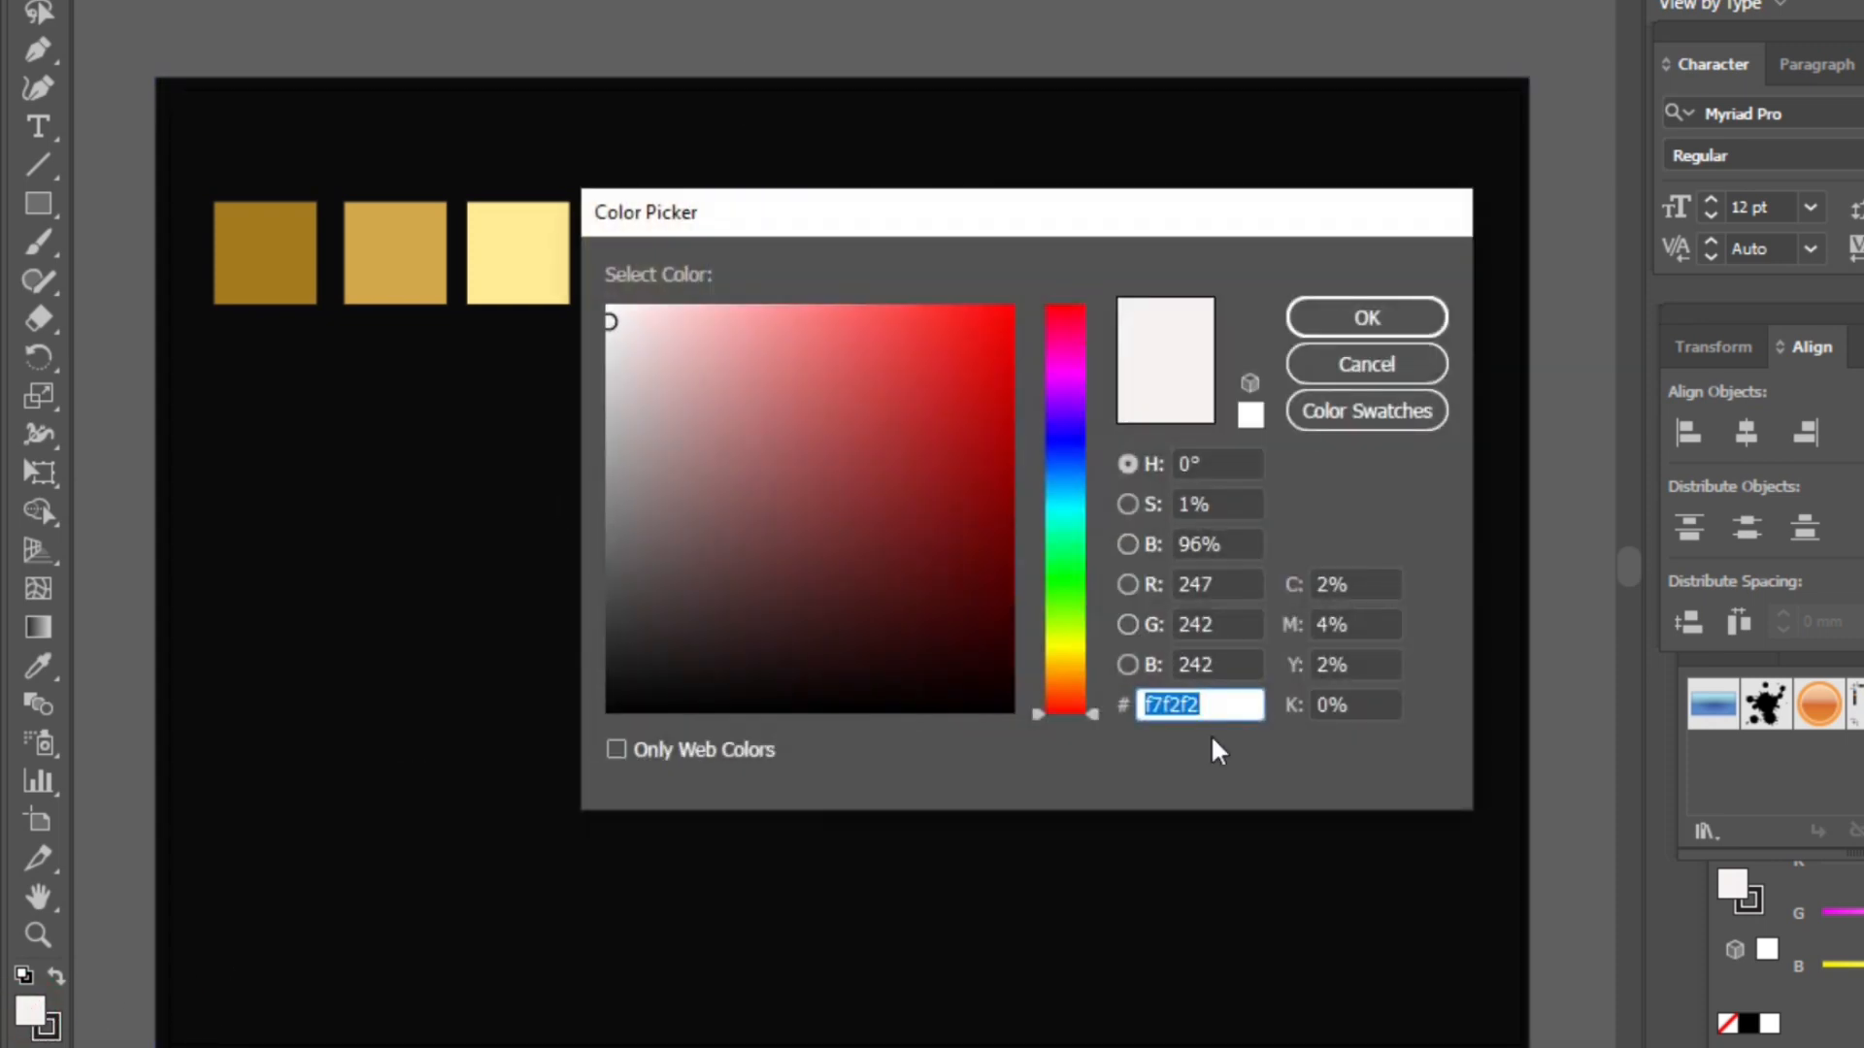
{"action": "type", "text": "ff"}
{"action": "type", "text": "d87c"}
{"action": "left_click", "coordinate": [1409, 328]}
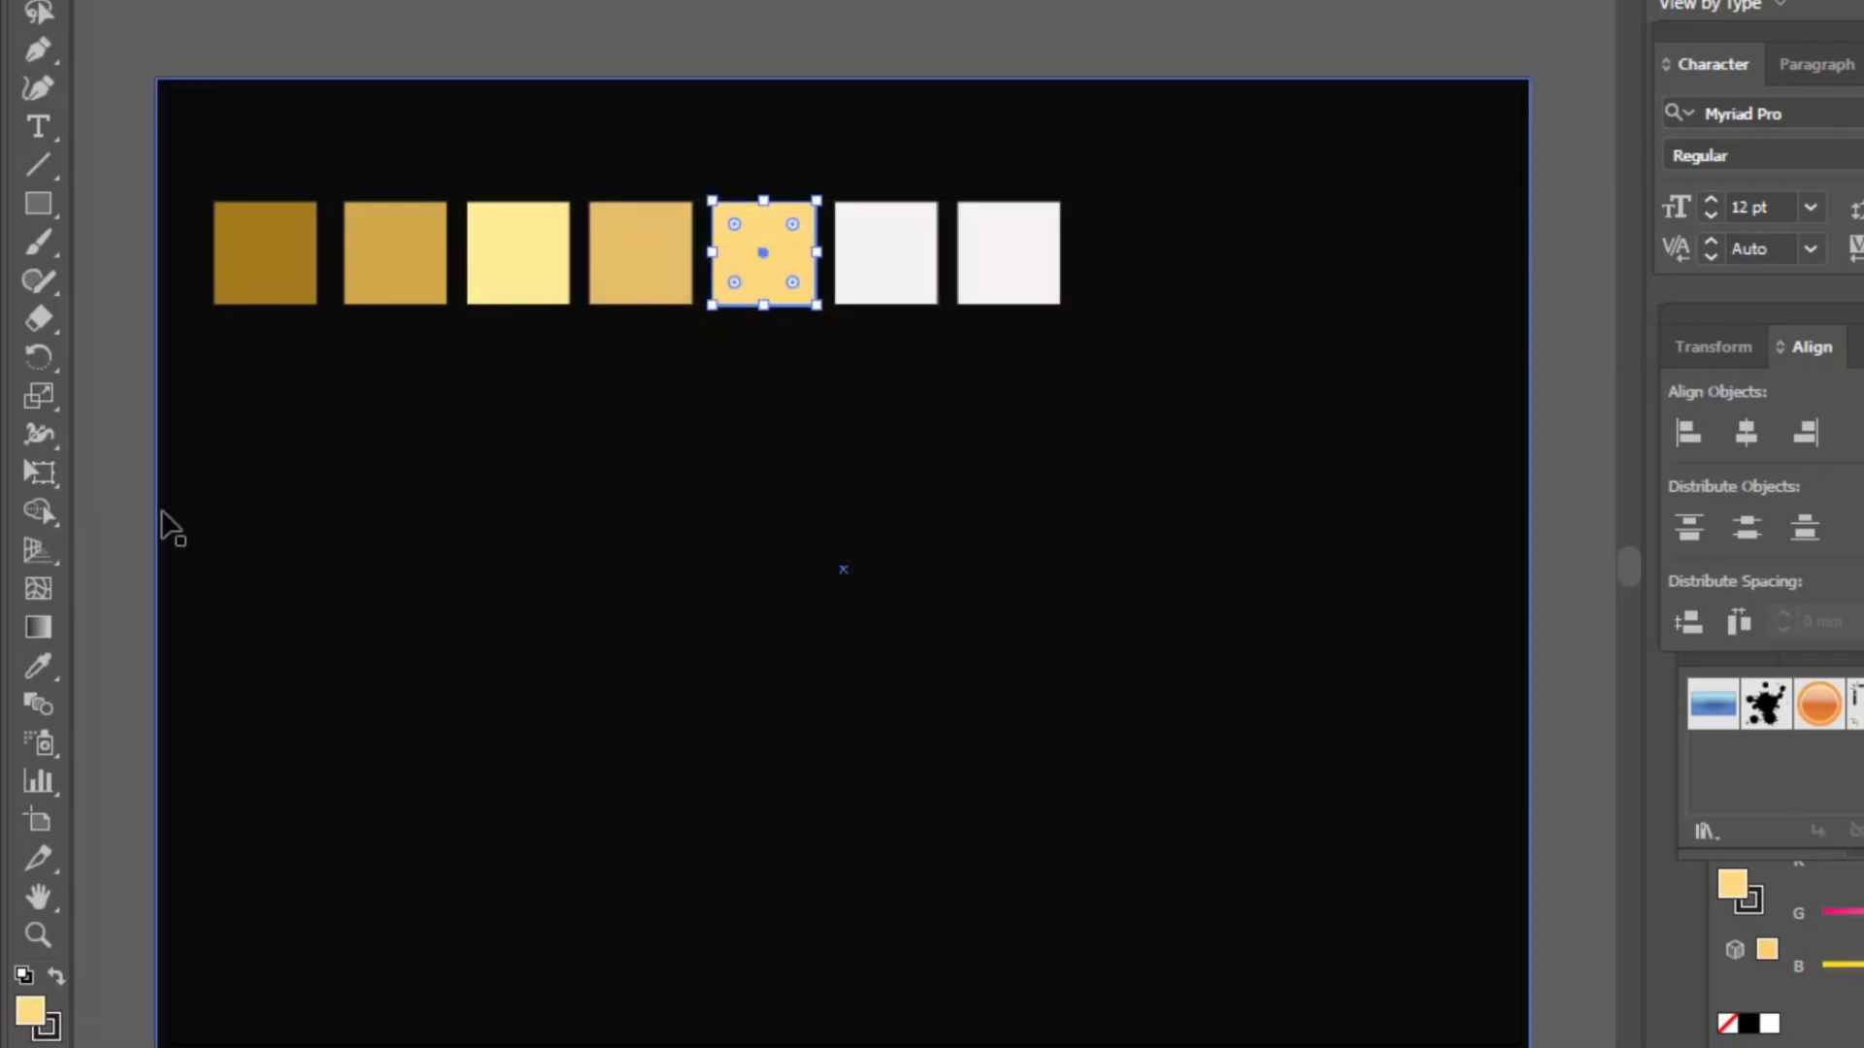
- Fill the sixth square with the hex color b58fe3
{"action": "left_click", "coordinate": [873, 243]}
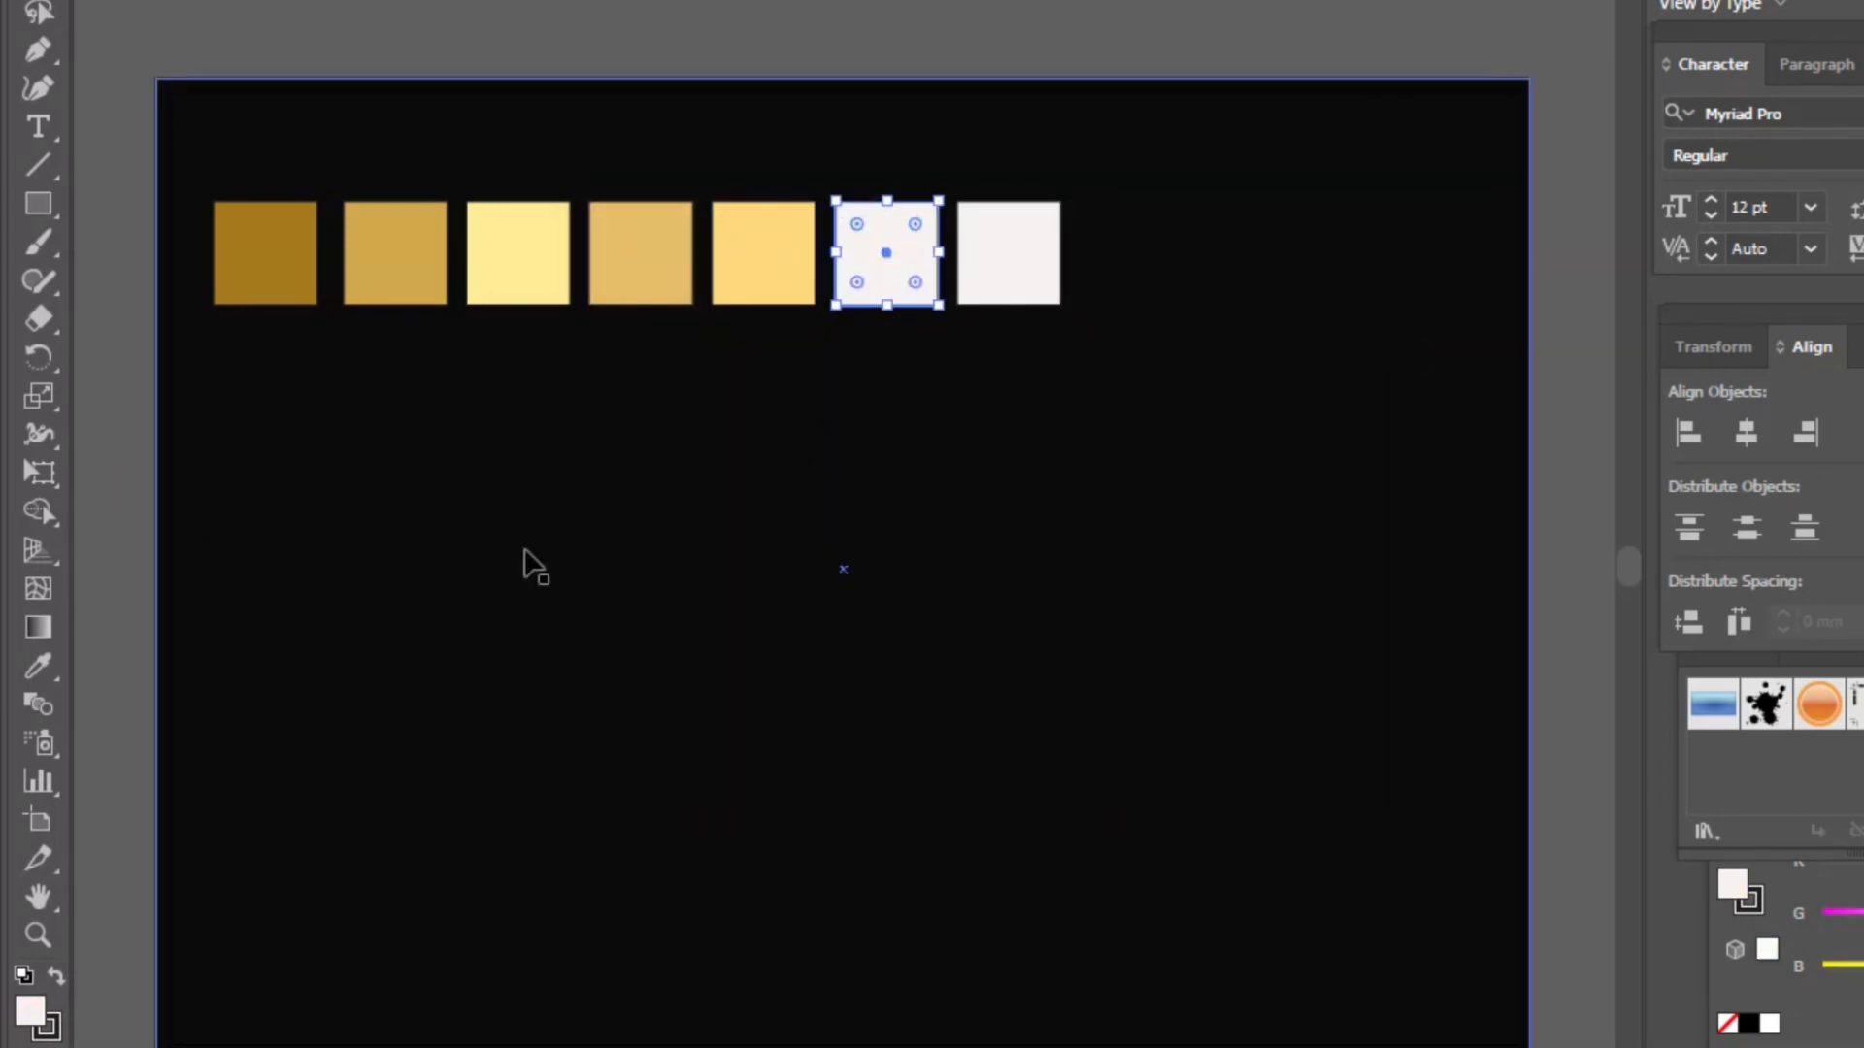
{"action": "double_click", "coordinate": [30, 1011]}
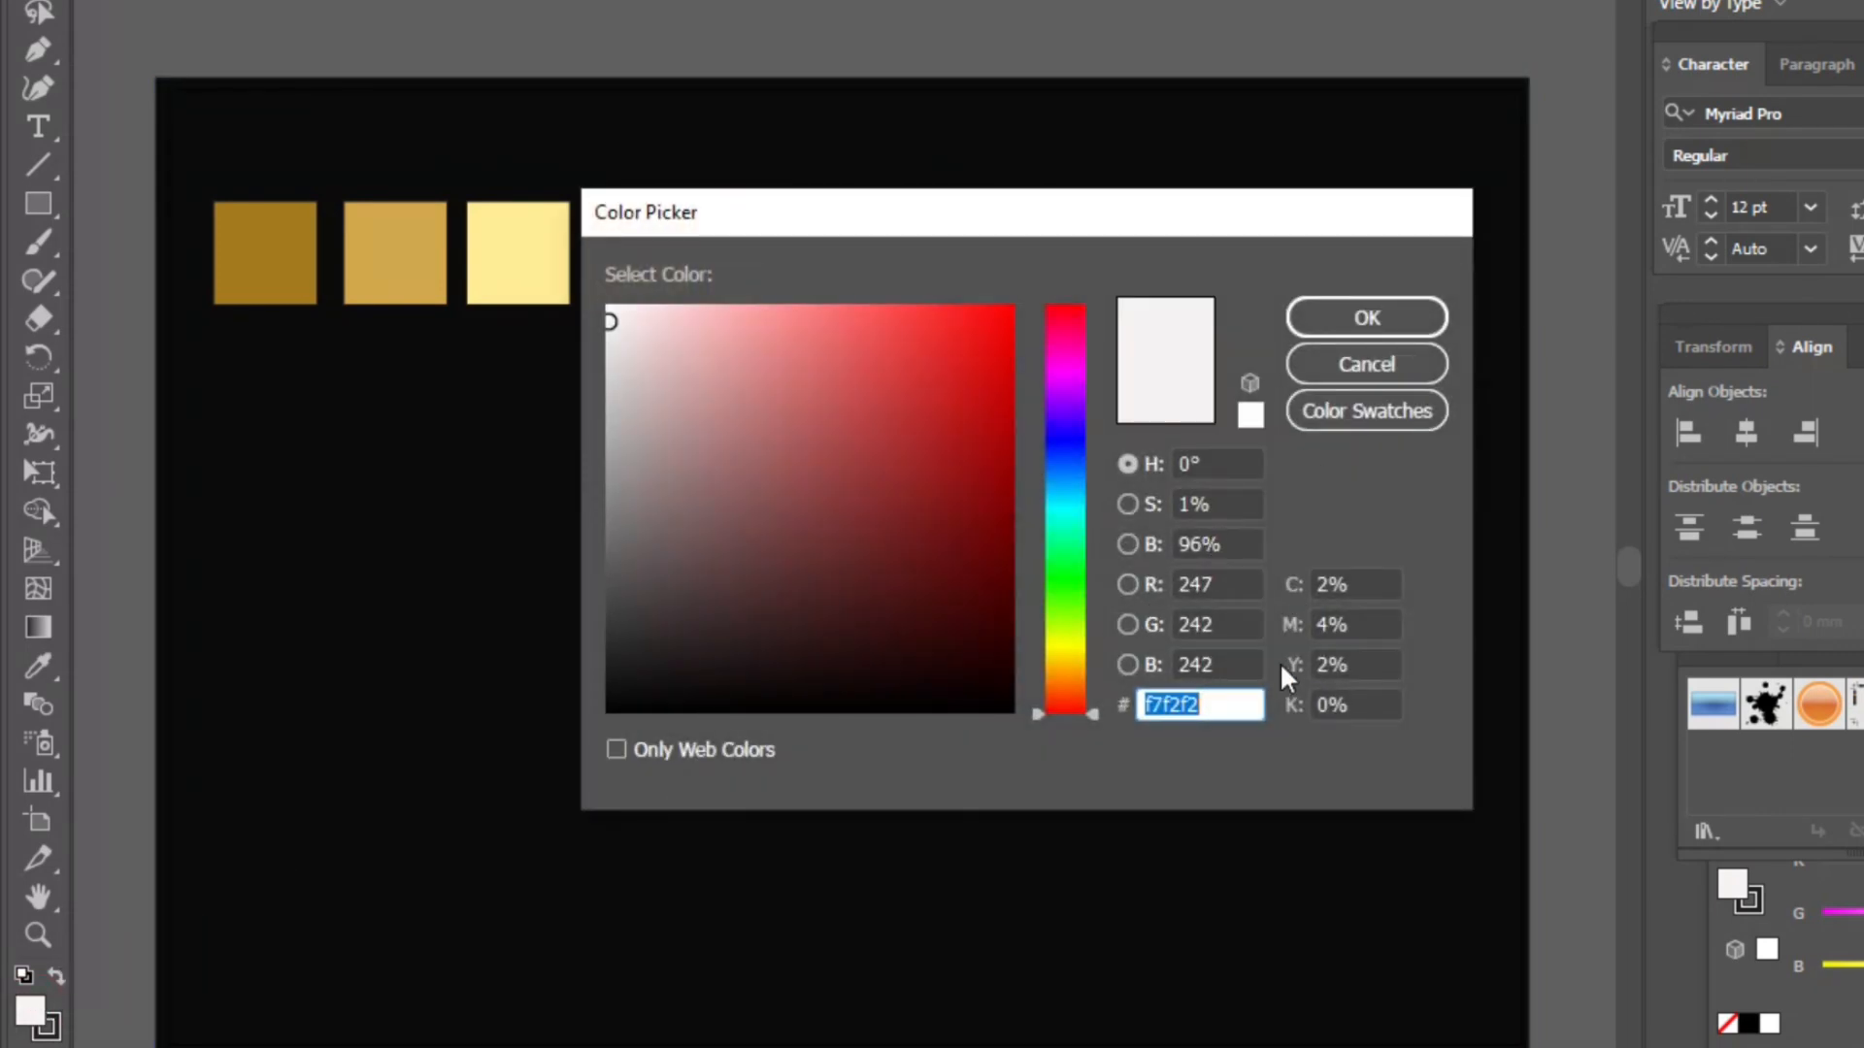
{"action": "key", "text": "BackSpace"}
{"action": "type", "text": "b58f3"}
{"action": "key", "text": "BackSpace"}
{"action": "type", "text": "e3"}
{"action": "left_click", "coordinate": [1402, 313]}
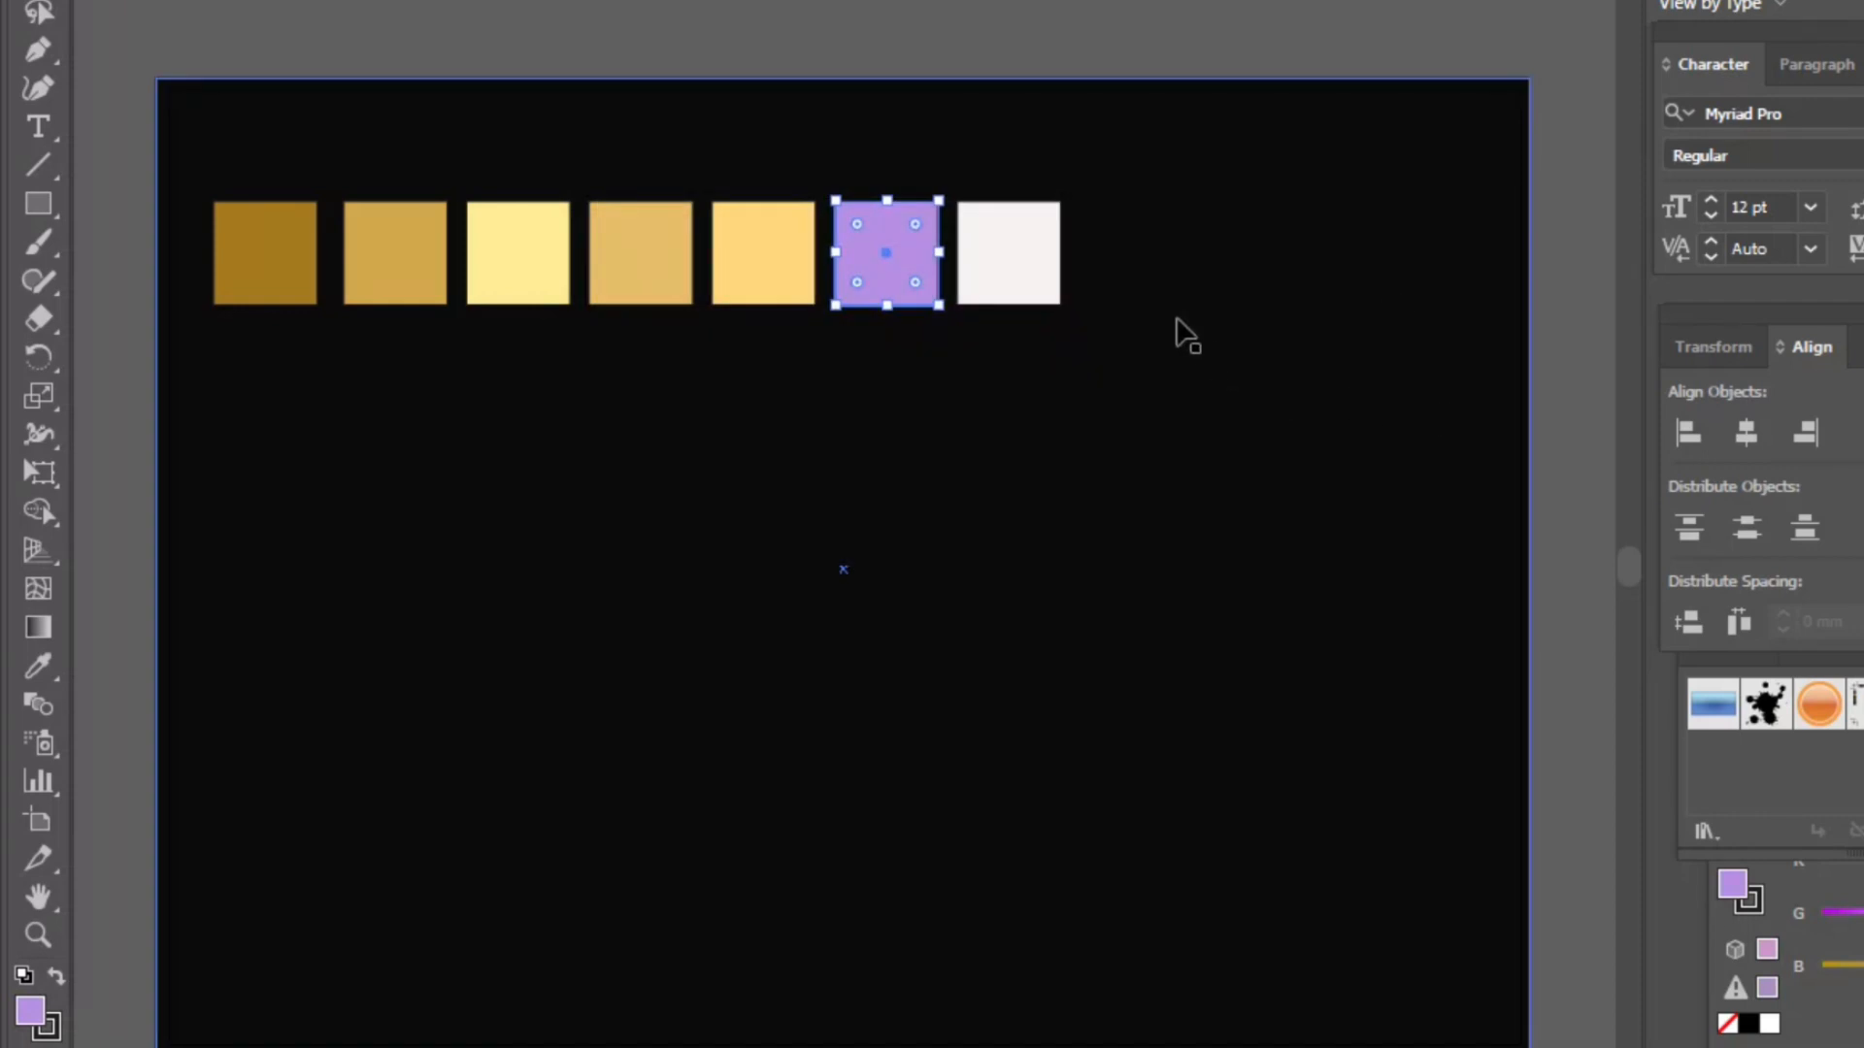
- Refill the sixth square with a muted gold color in the color picker
{"action": "double_click", "coordinate": [885, 222]}
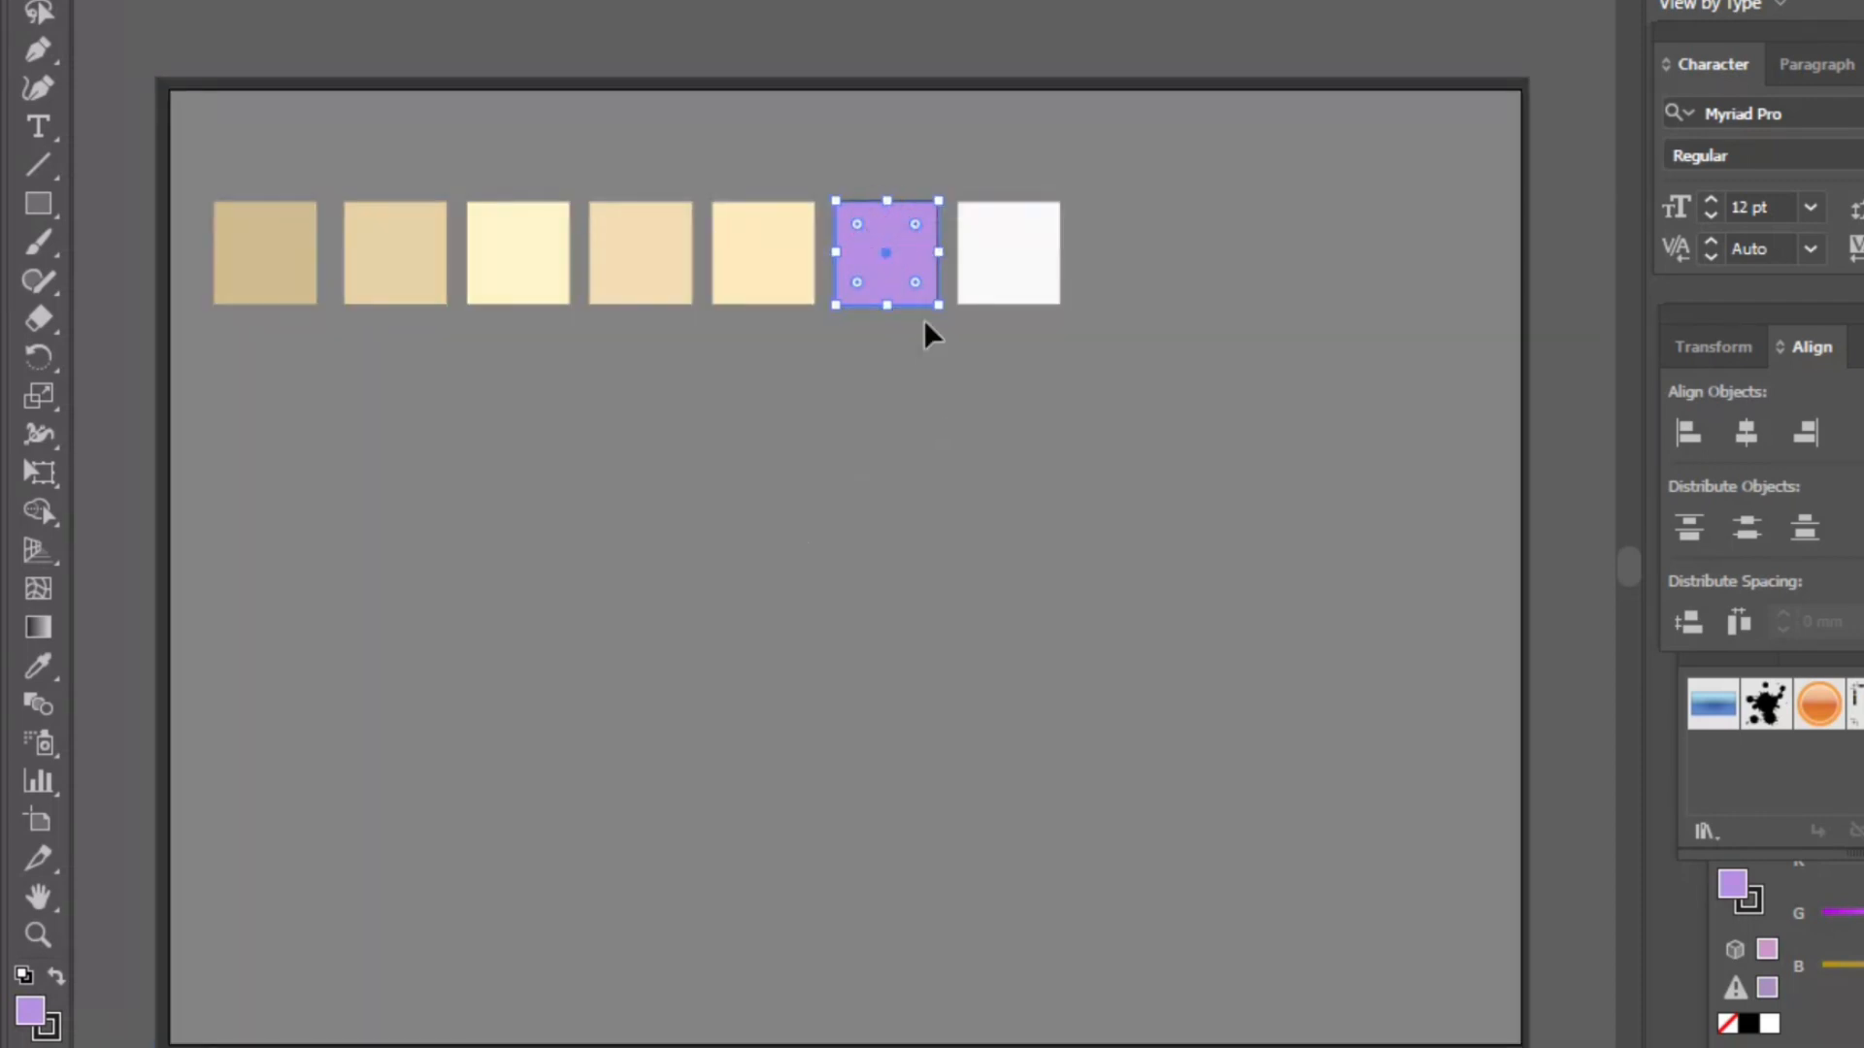
{"action": "double_click", "coordinate": [1006, 17]}
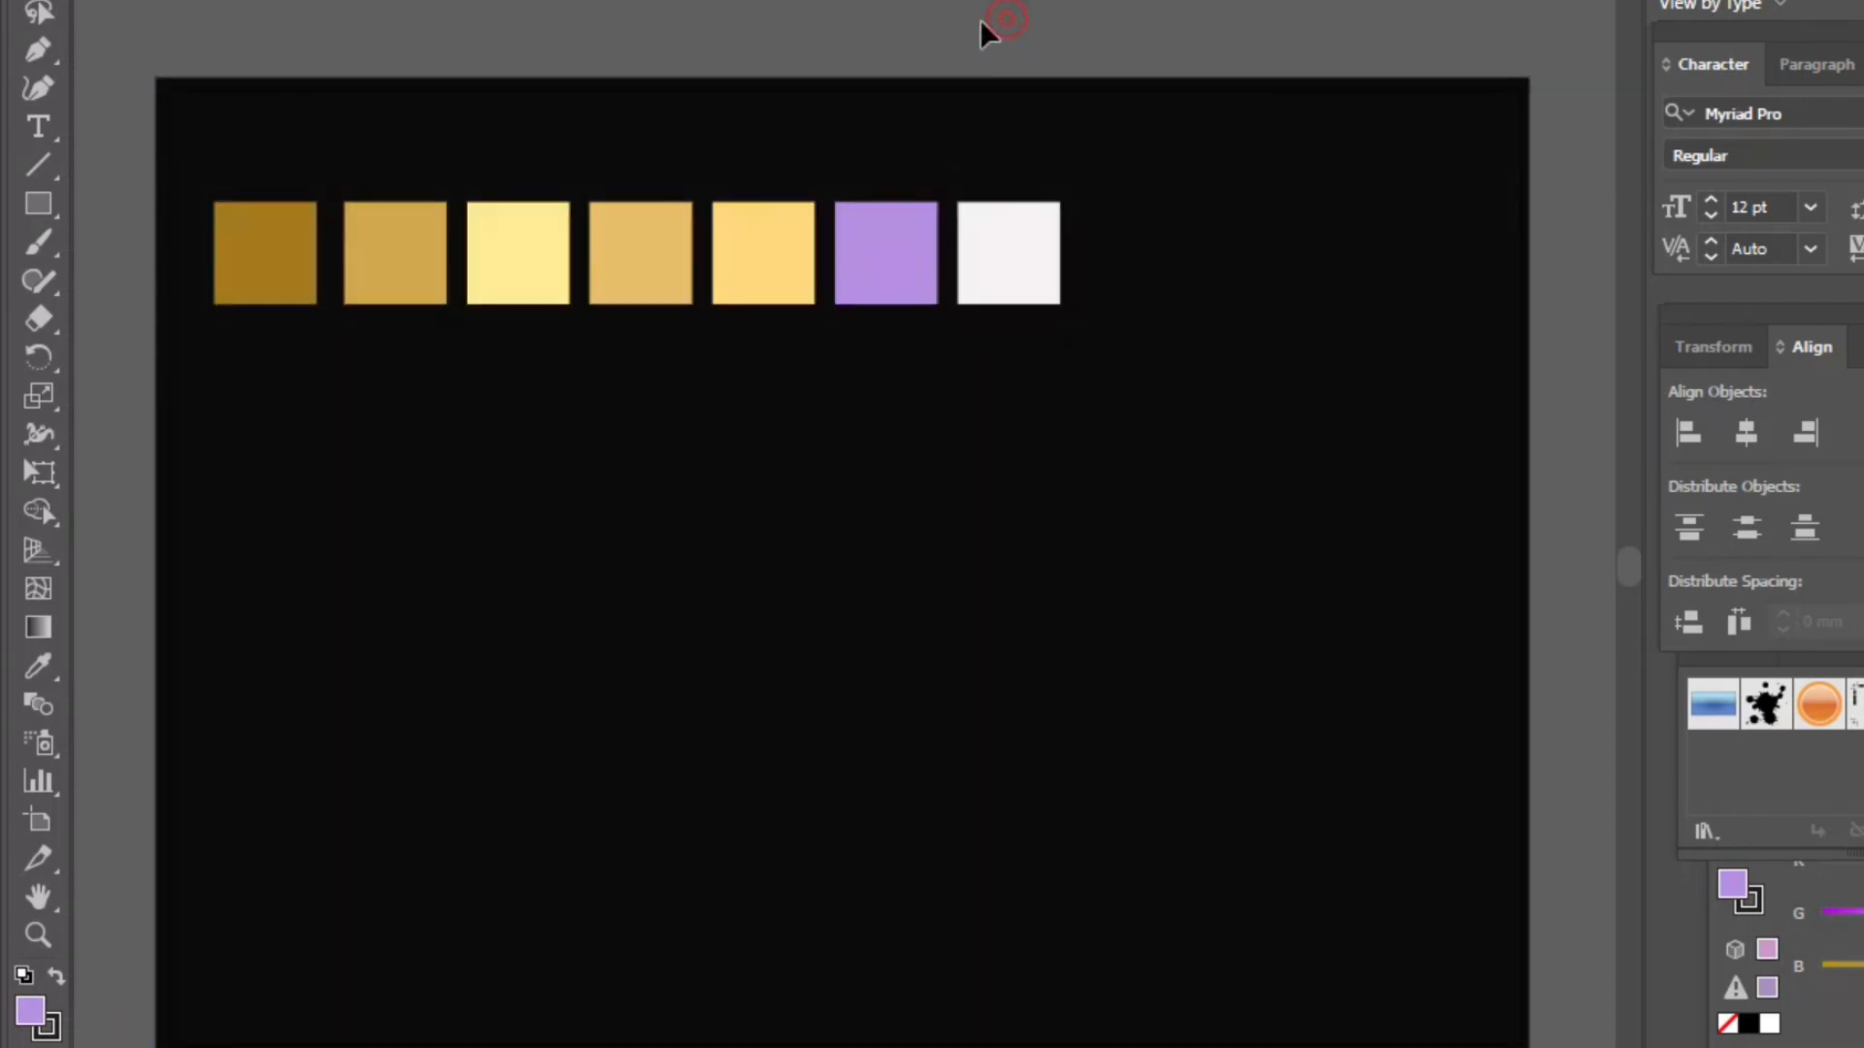
{"action": "left_click", "coordinate": [871, 254]}
{"action": "double_click", "coordinate": [30, 1011]}
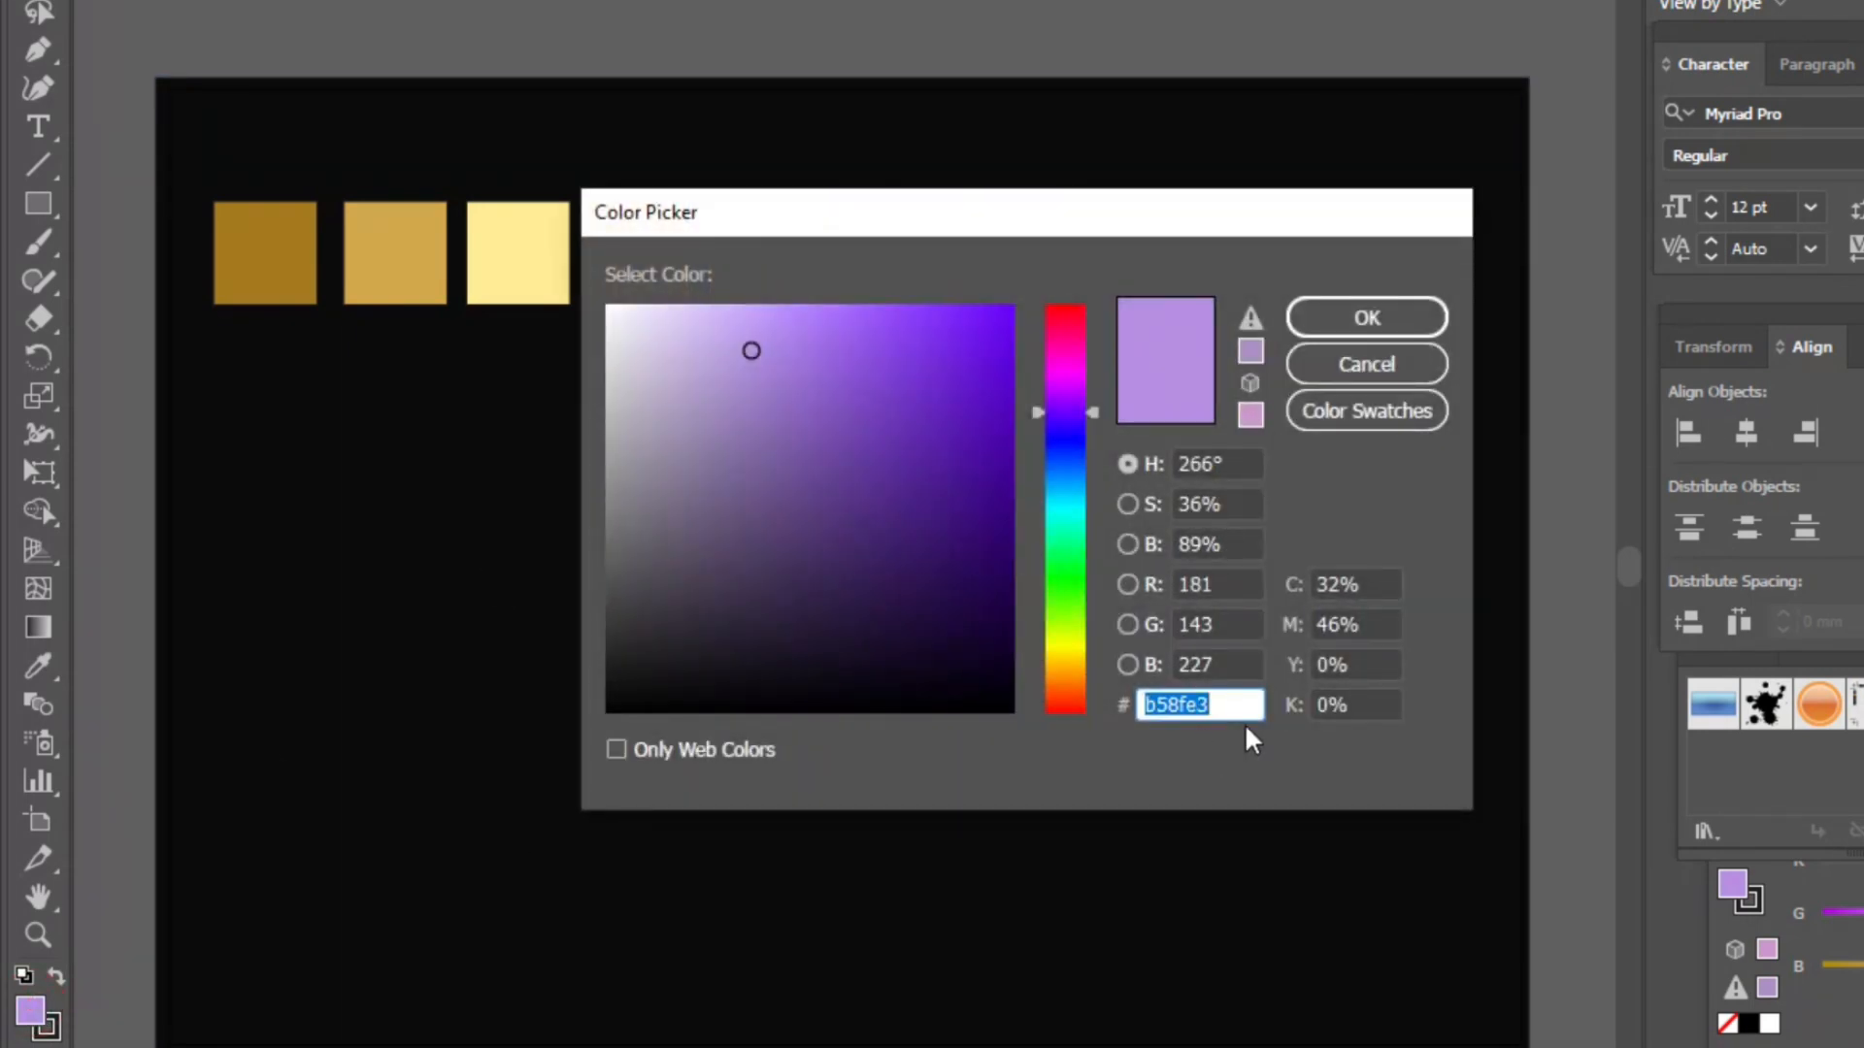
{"action": "key", "text": "BackSpace"}
{"action": "type", "text": "b"}
{"action": "type", "text": "8f3e"}
{"action": "left_click", "coordinate": [1409, 326]}
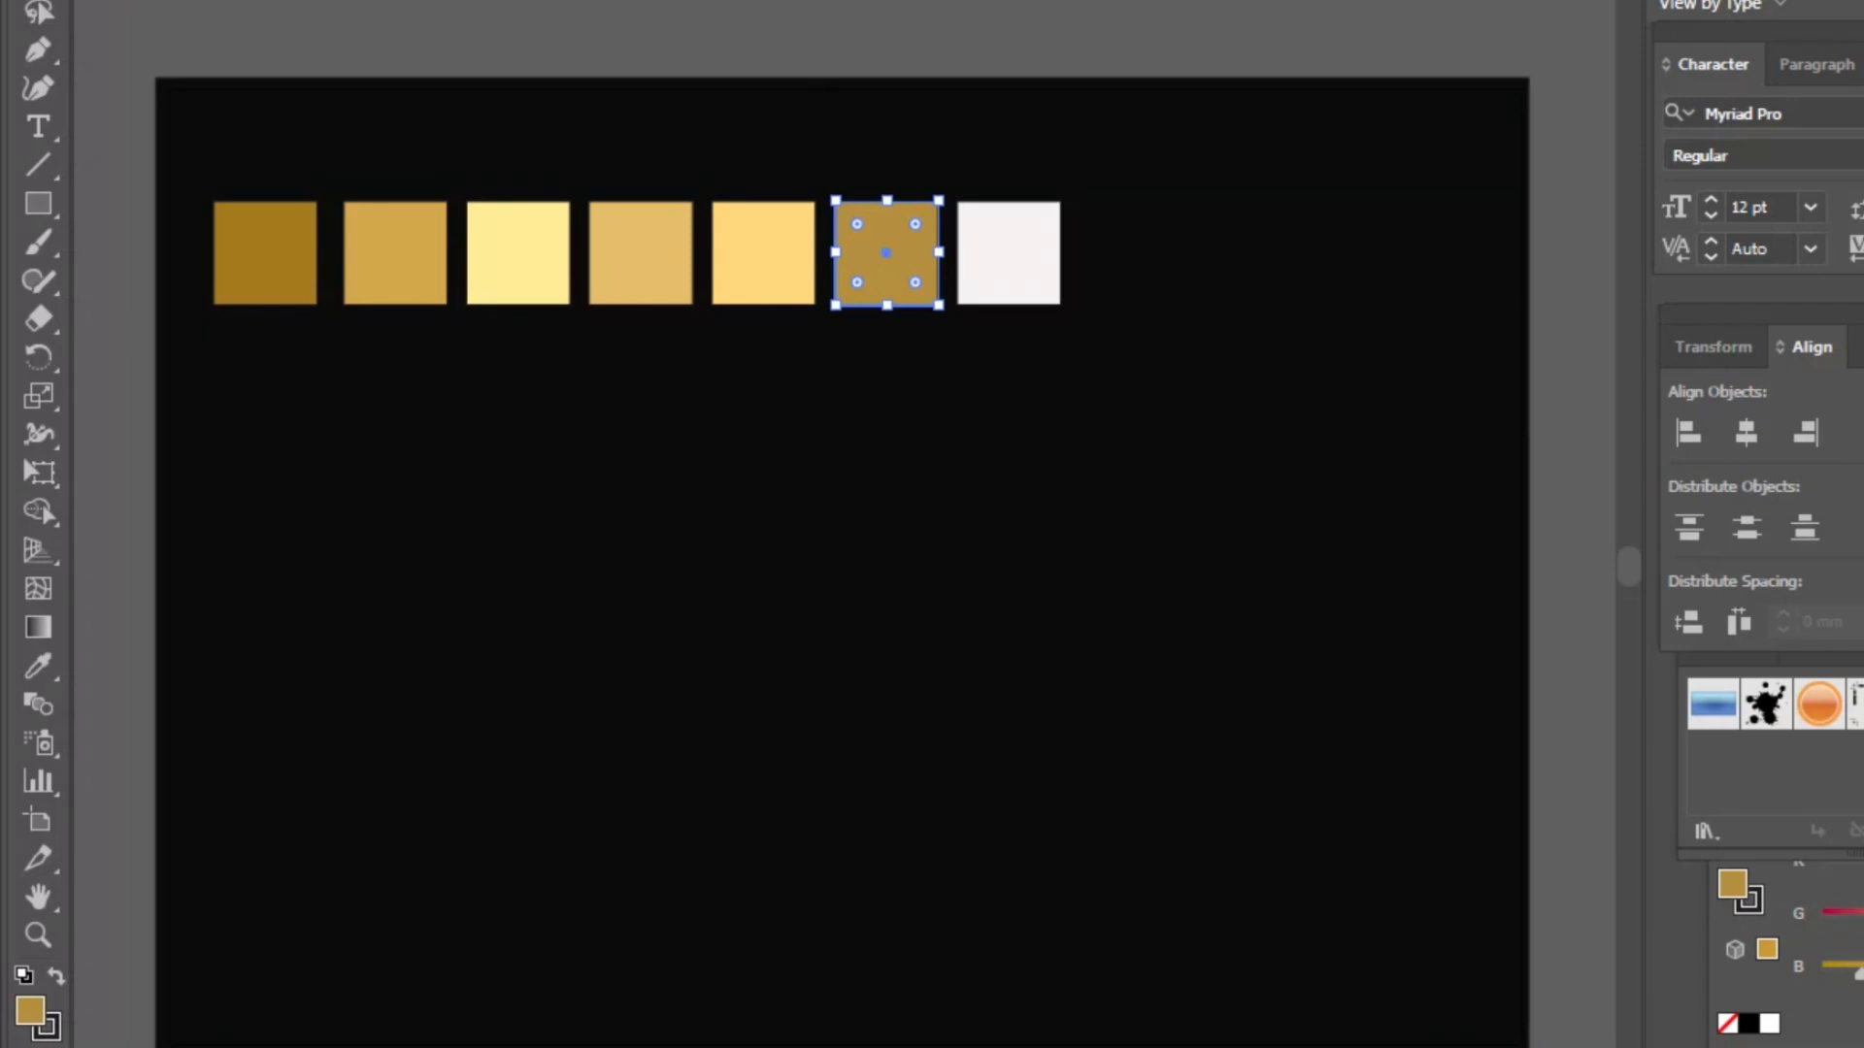
- Fill the seventh square with the hex color 956d13 and deselect it
{"action": "left_click", "coordinate": [783, 166]}
{"action": "left_click", "coordinate": [998, 256]}
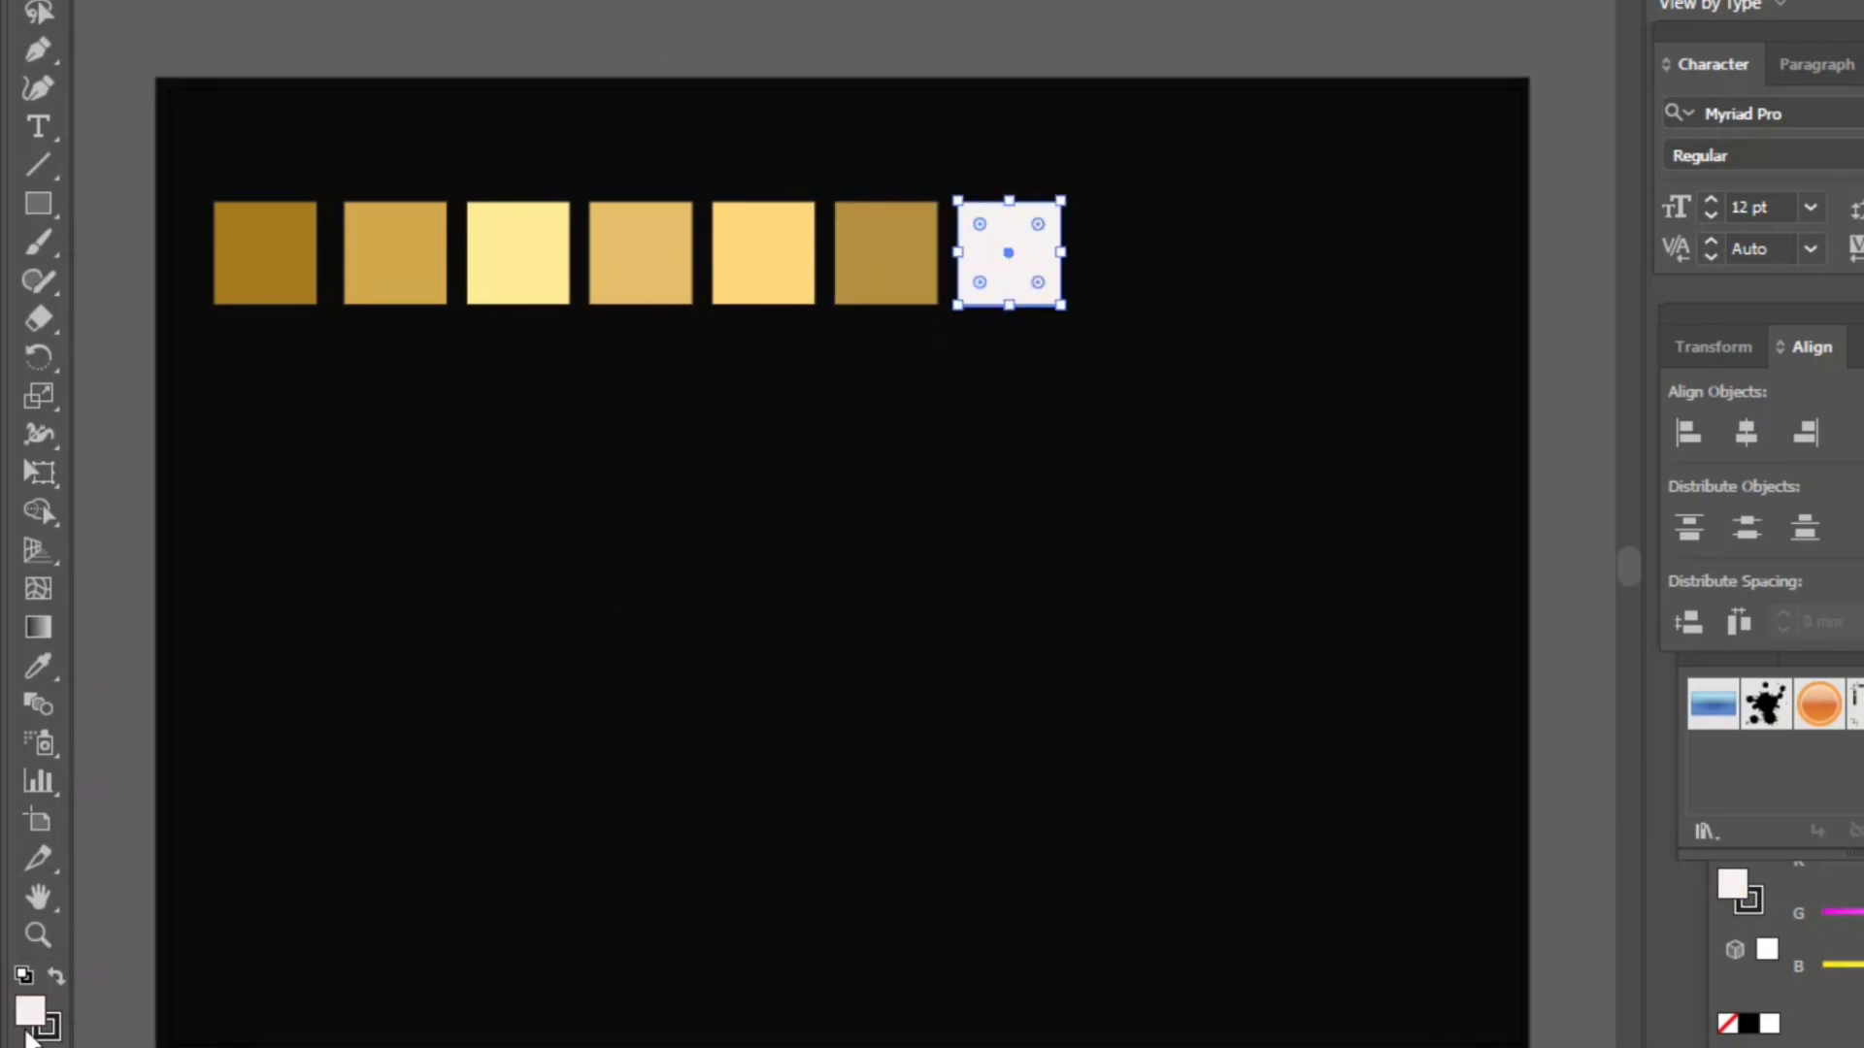
{"action": "double_click", "coordinate": [30, 1011]}
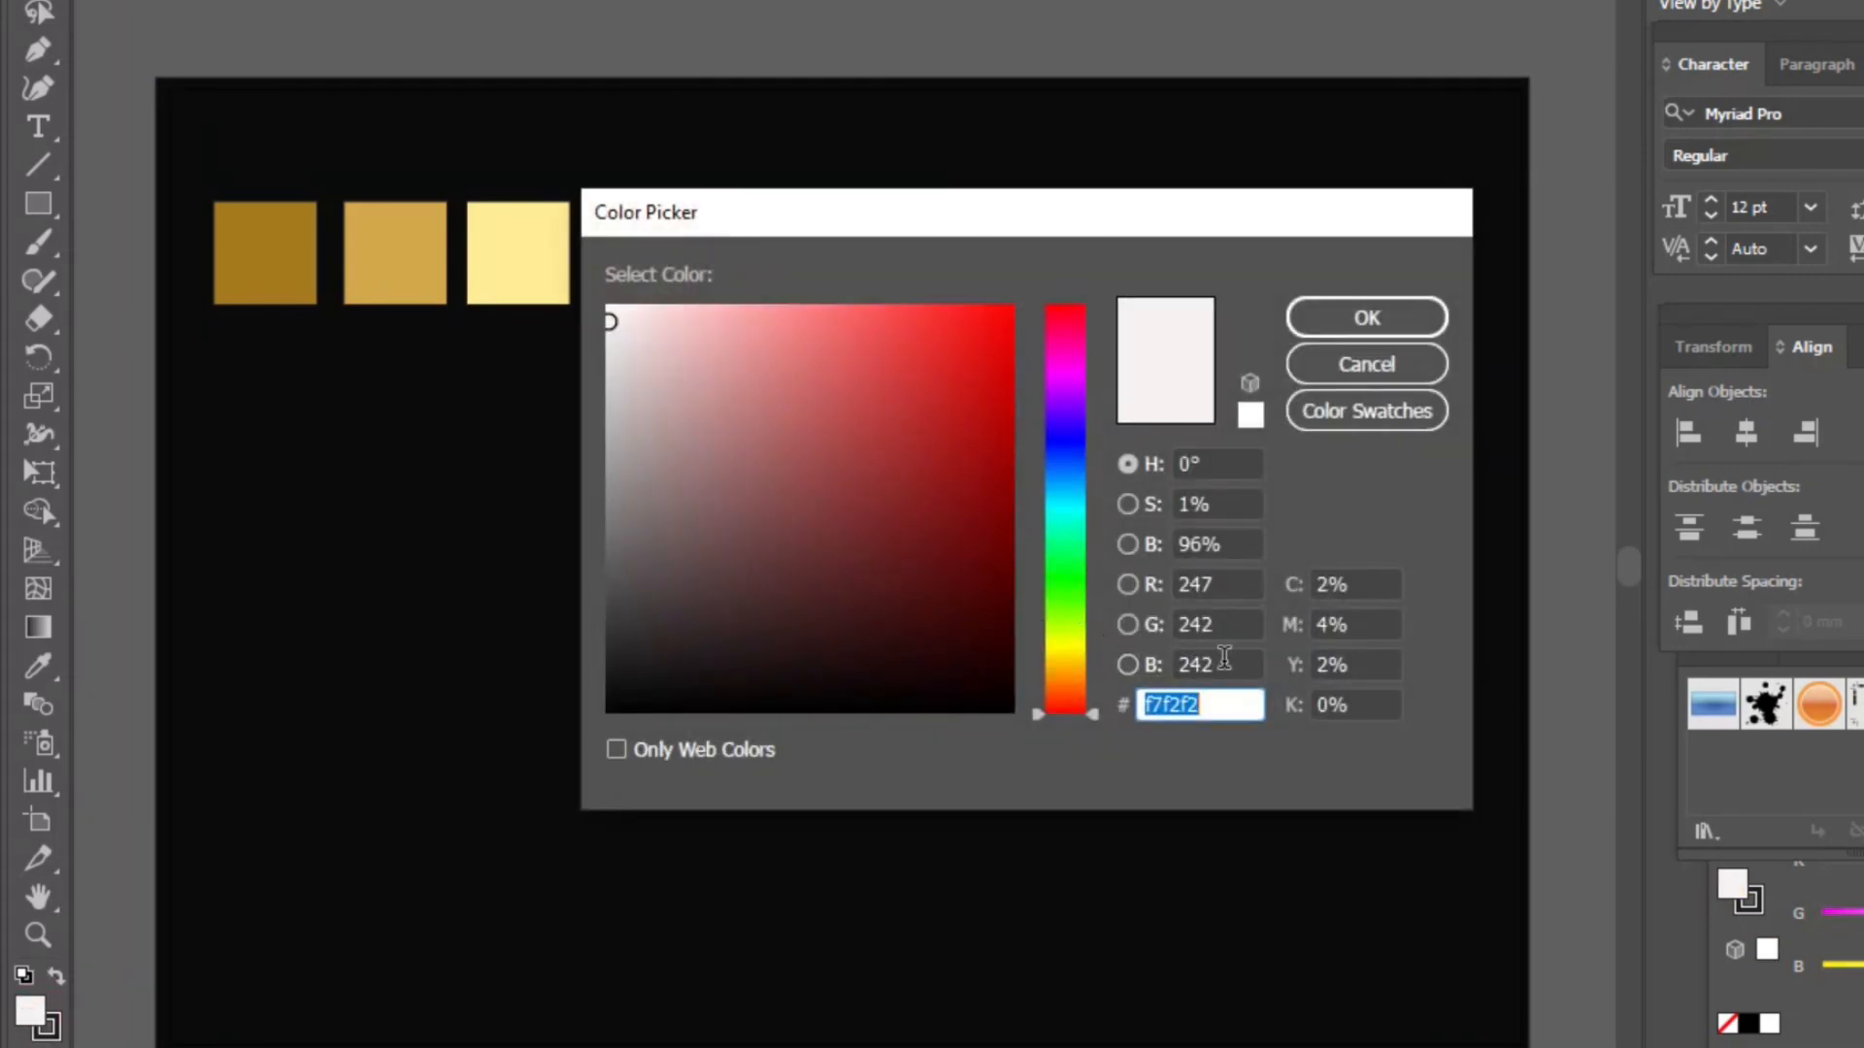
{"action": "type", "text": "956d13"}
{"action": "left_click", "coordinate": [1365, 330]}
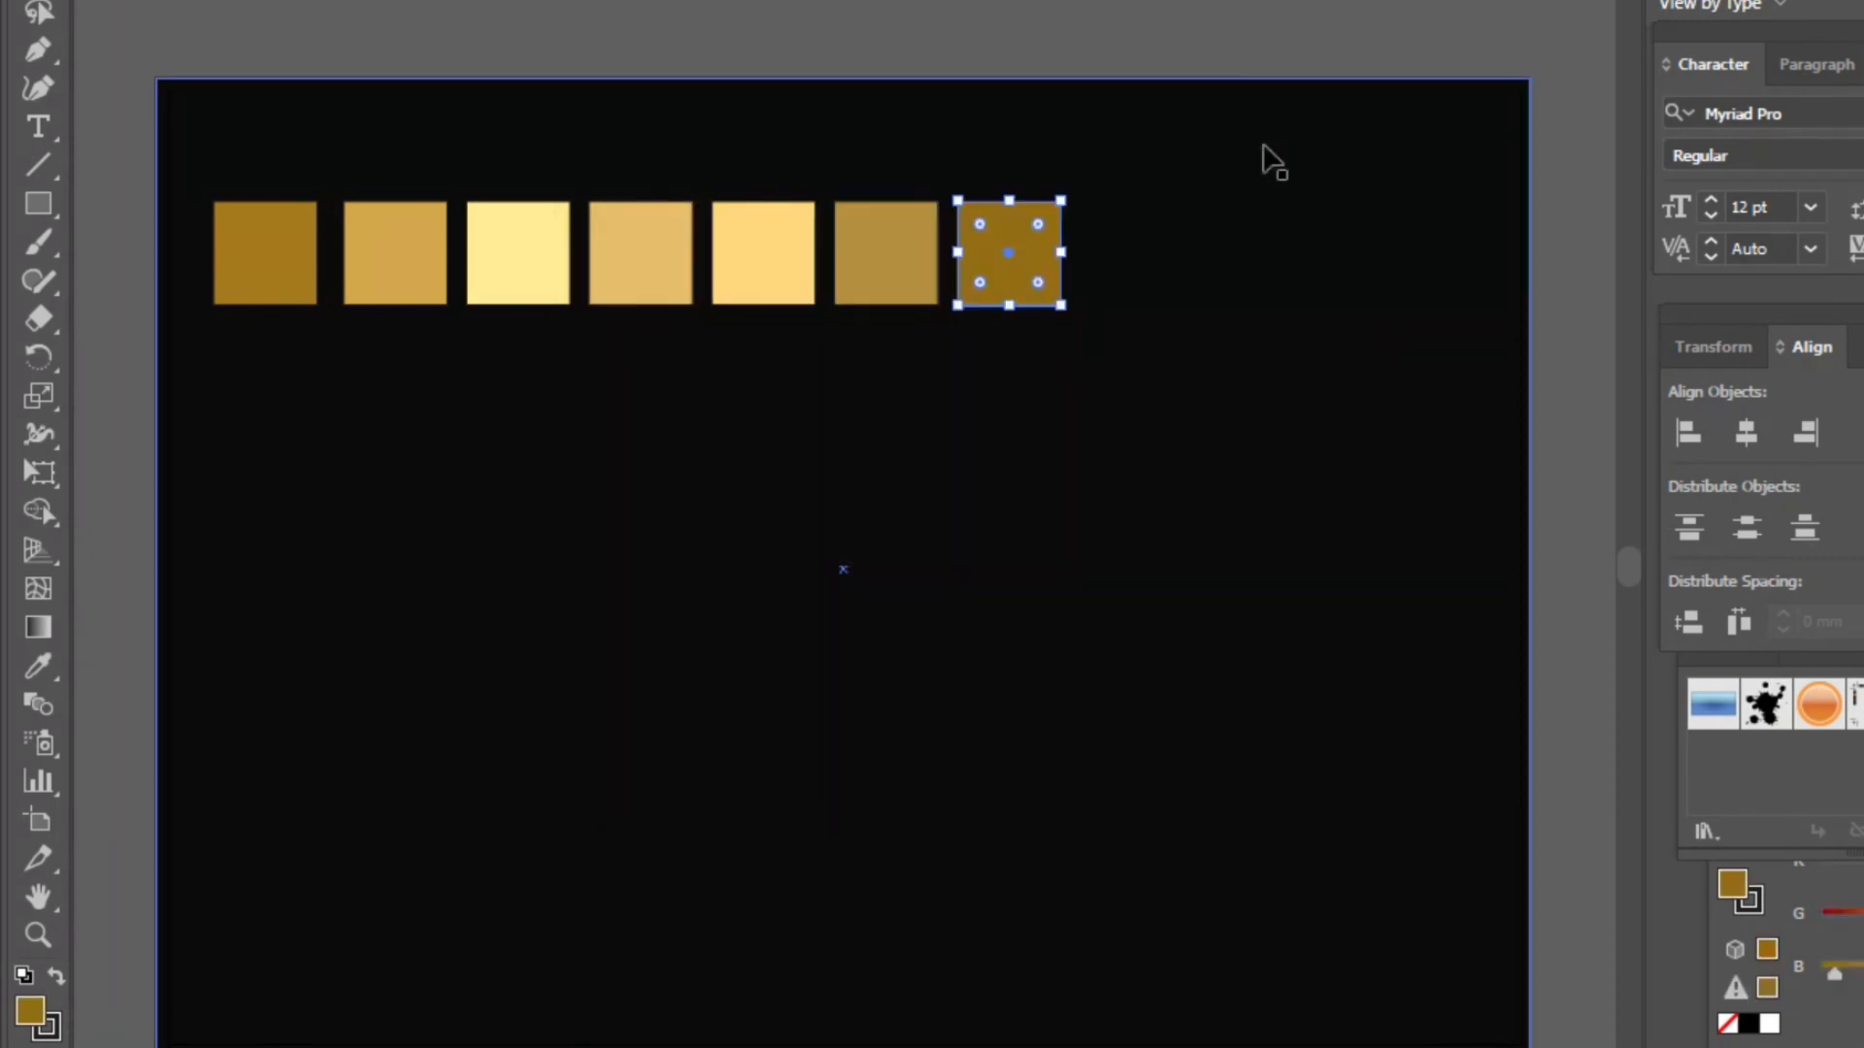
{"action": "left_click", "coordinate": [1214, 194]}
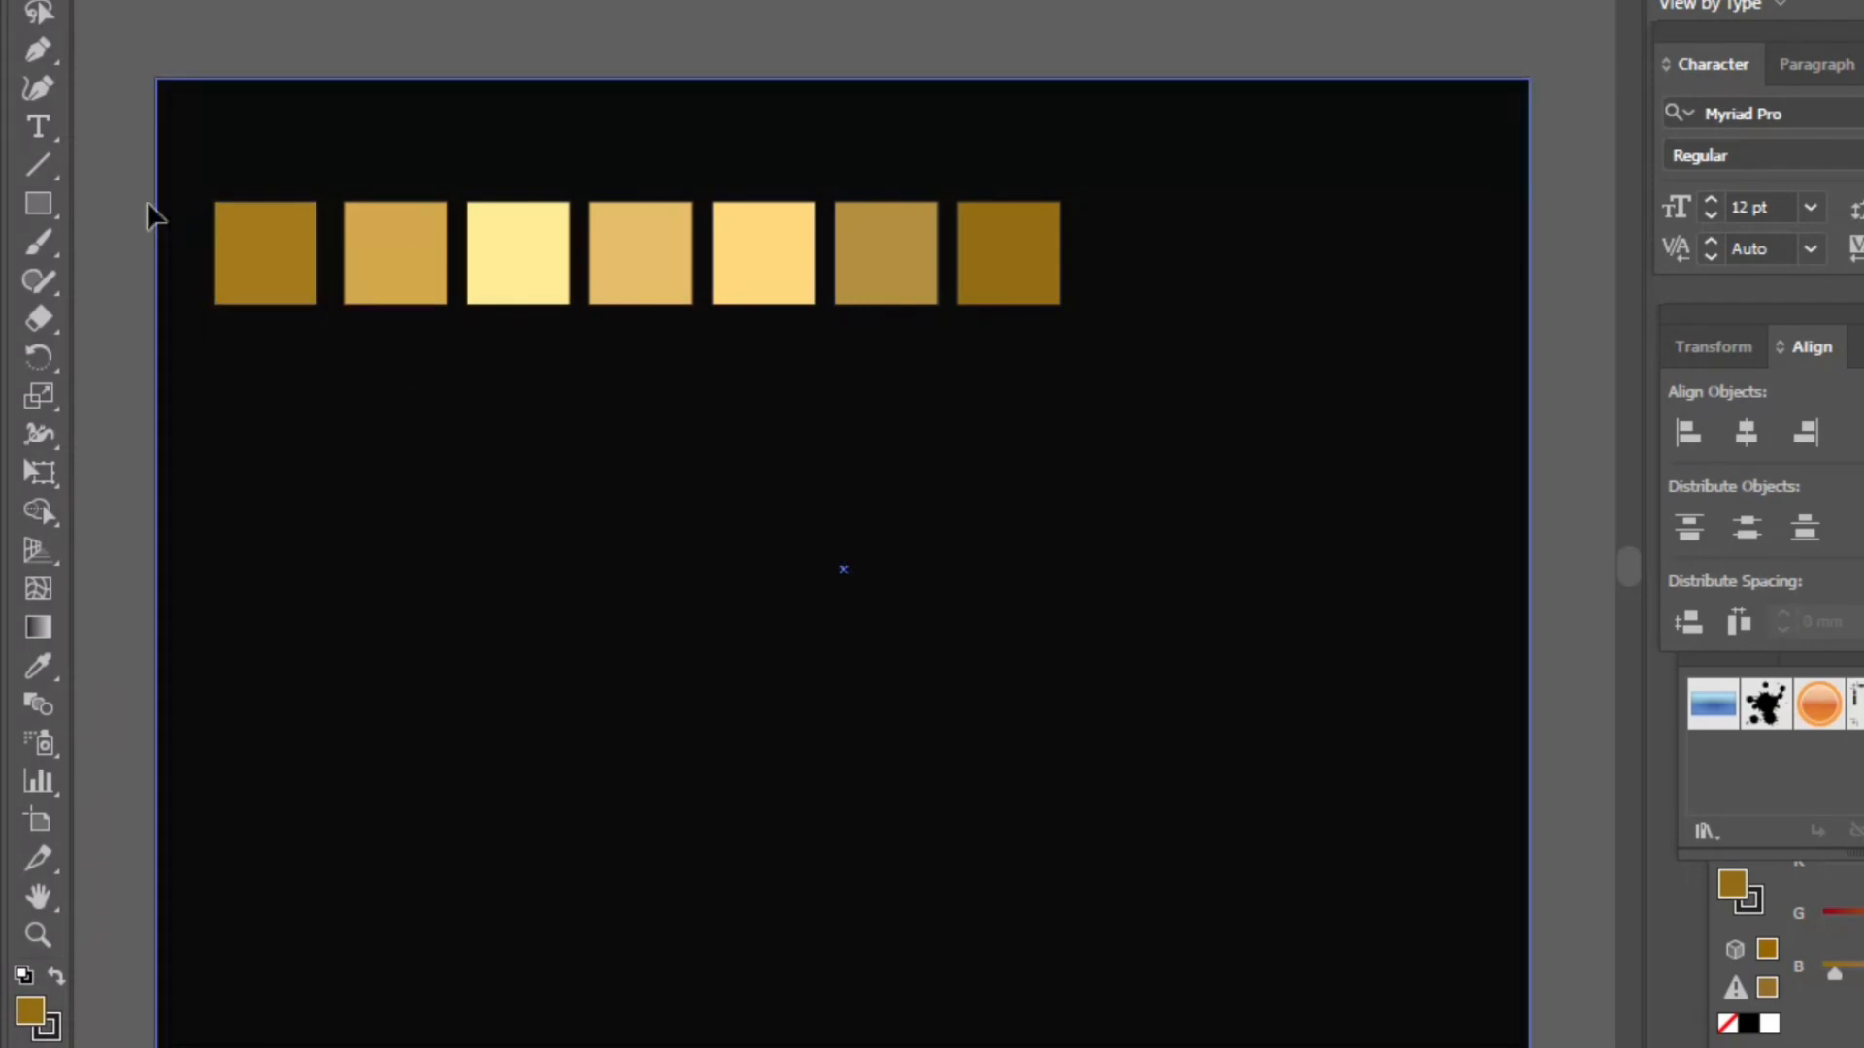
- Draw a wide rectangle below the squares, spanning the full width of the row
{"action": "left_click", "coordinate": [40, 204]}
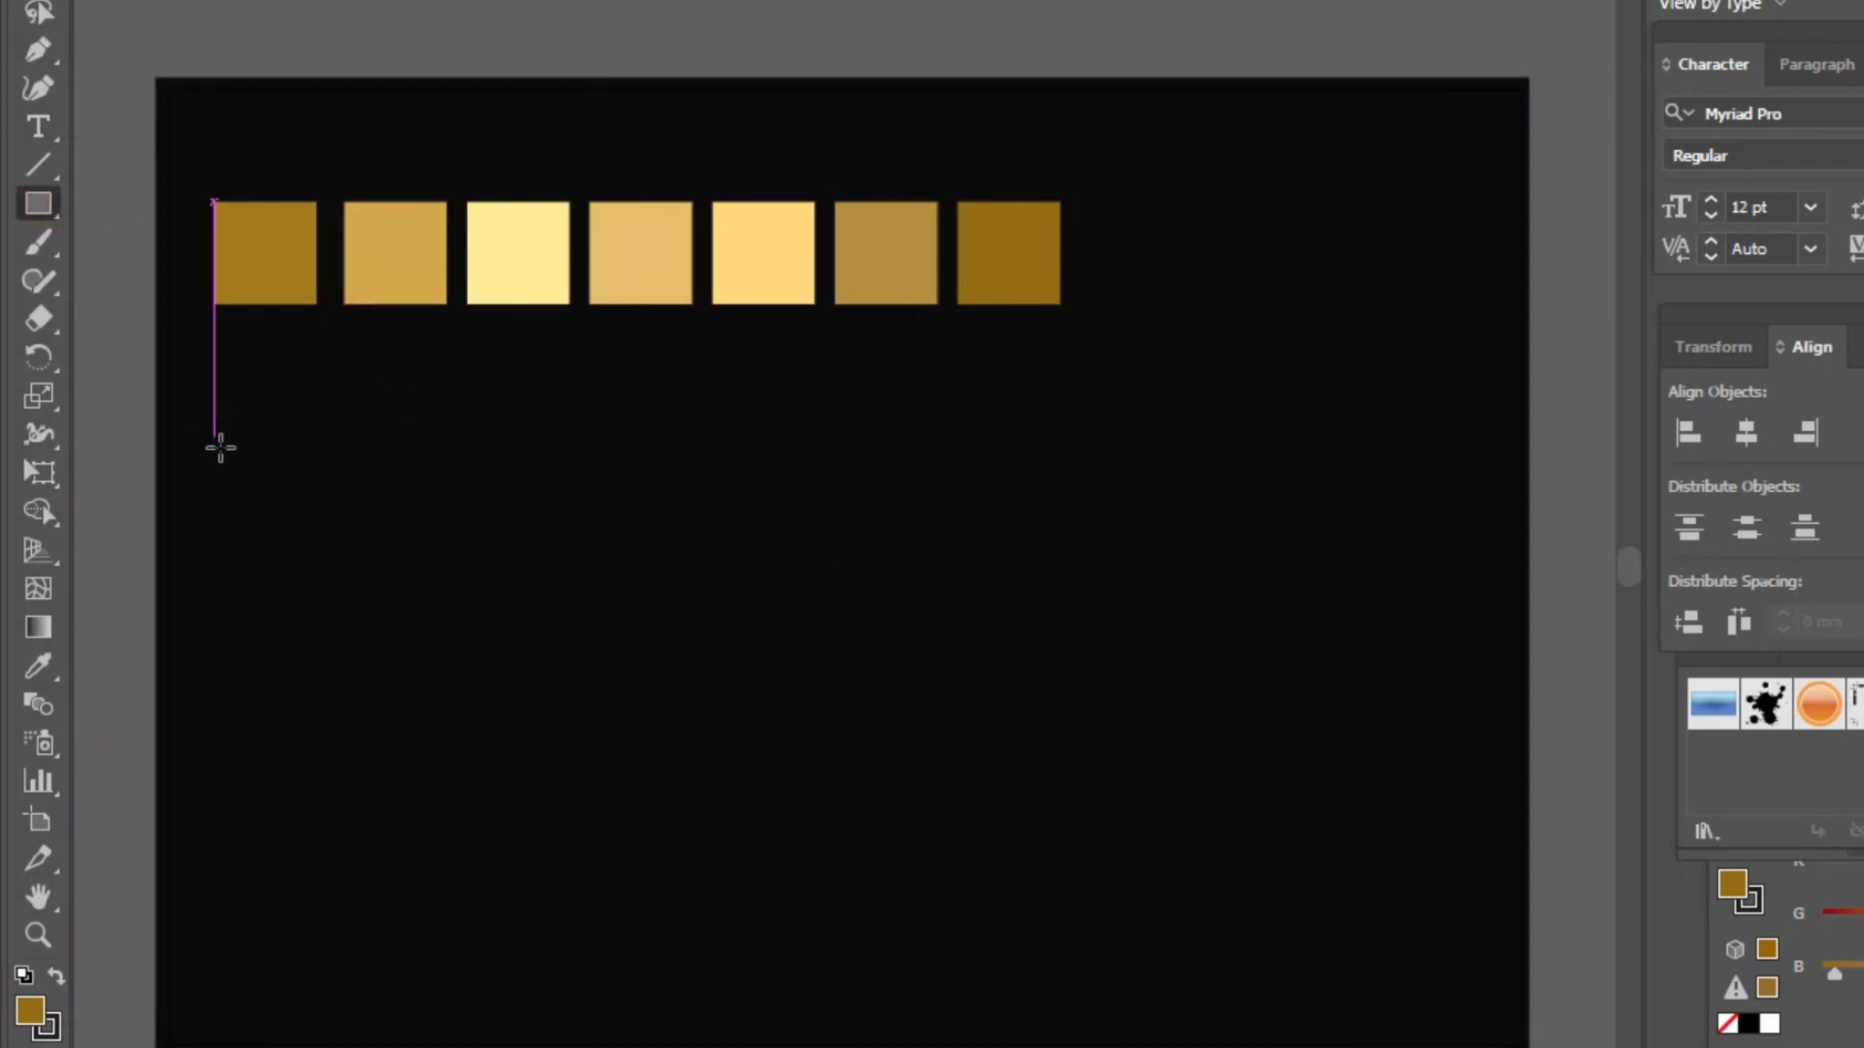
{"action": "left_click_drag", "start_coordinate": [215, 462], "coordinate": [1060, 600]}
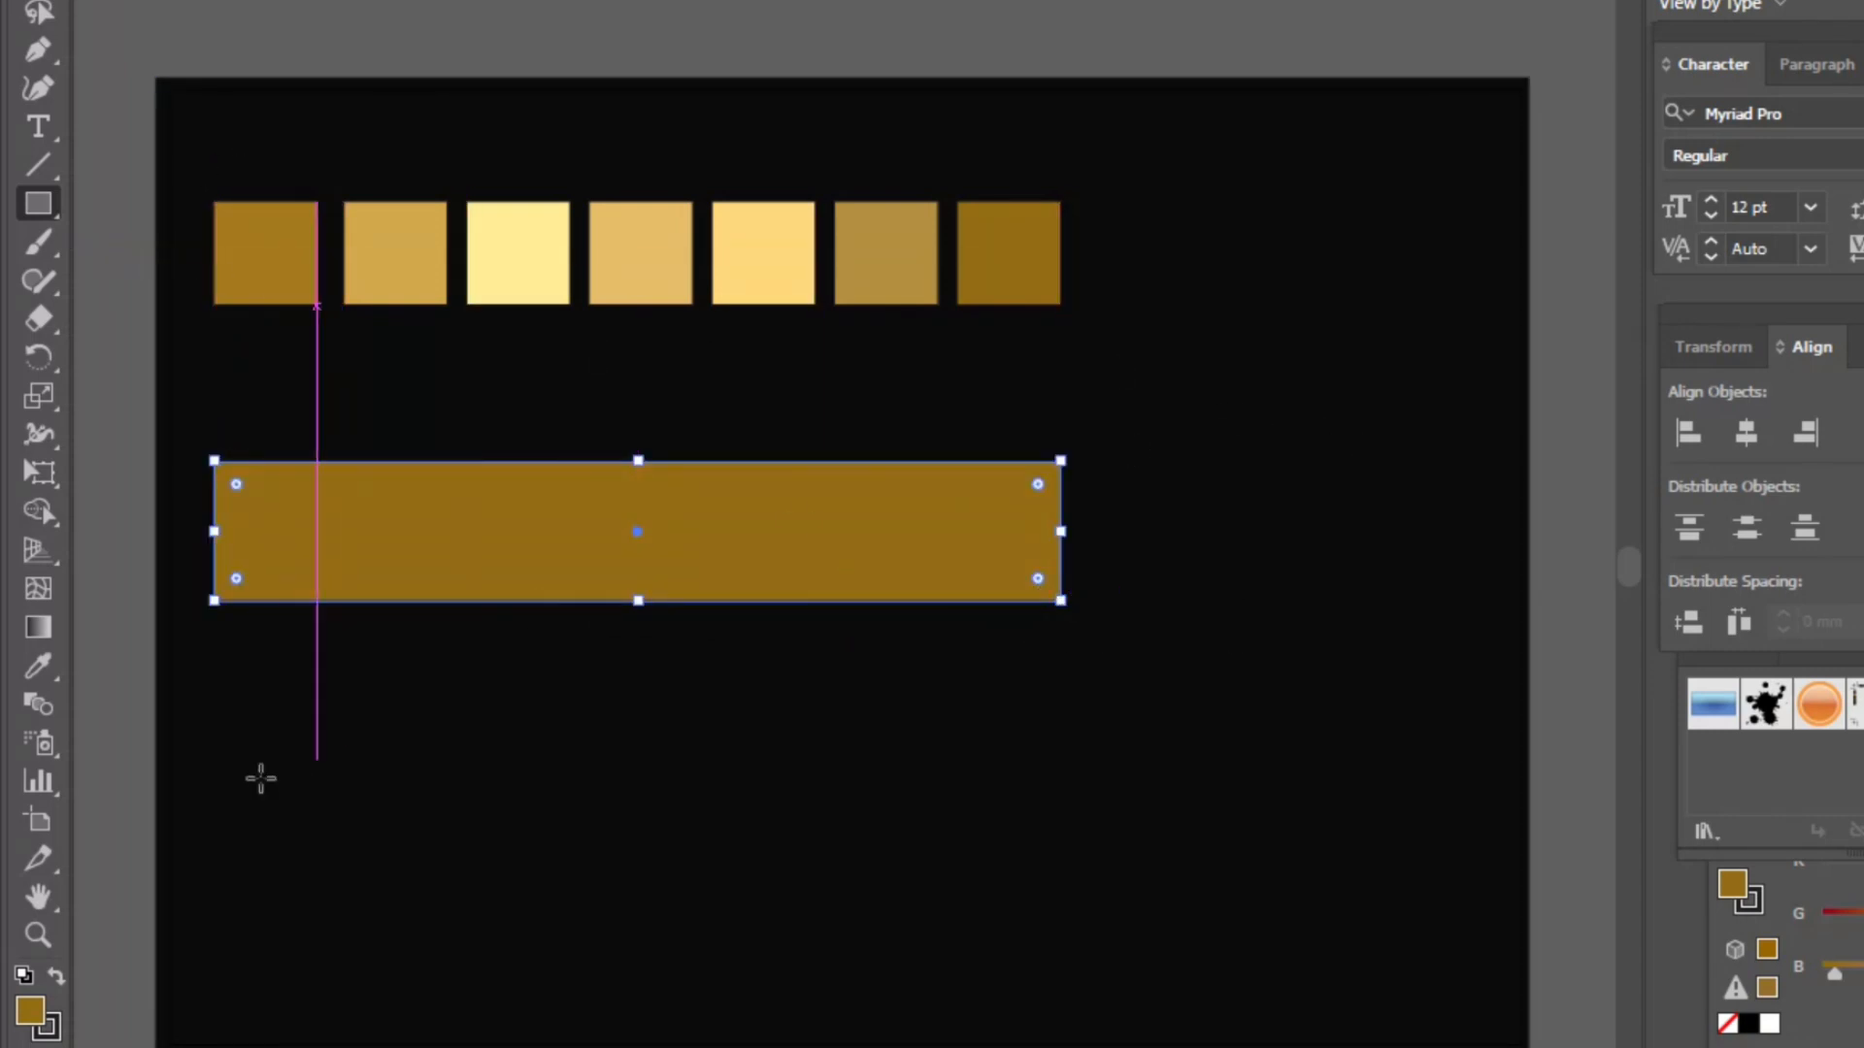
- Apply a linear gradient to the wide rectangle with the Gradient tool and add five more color stops along it
{"action": "left_click", "coordinate": [39, 629]}
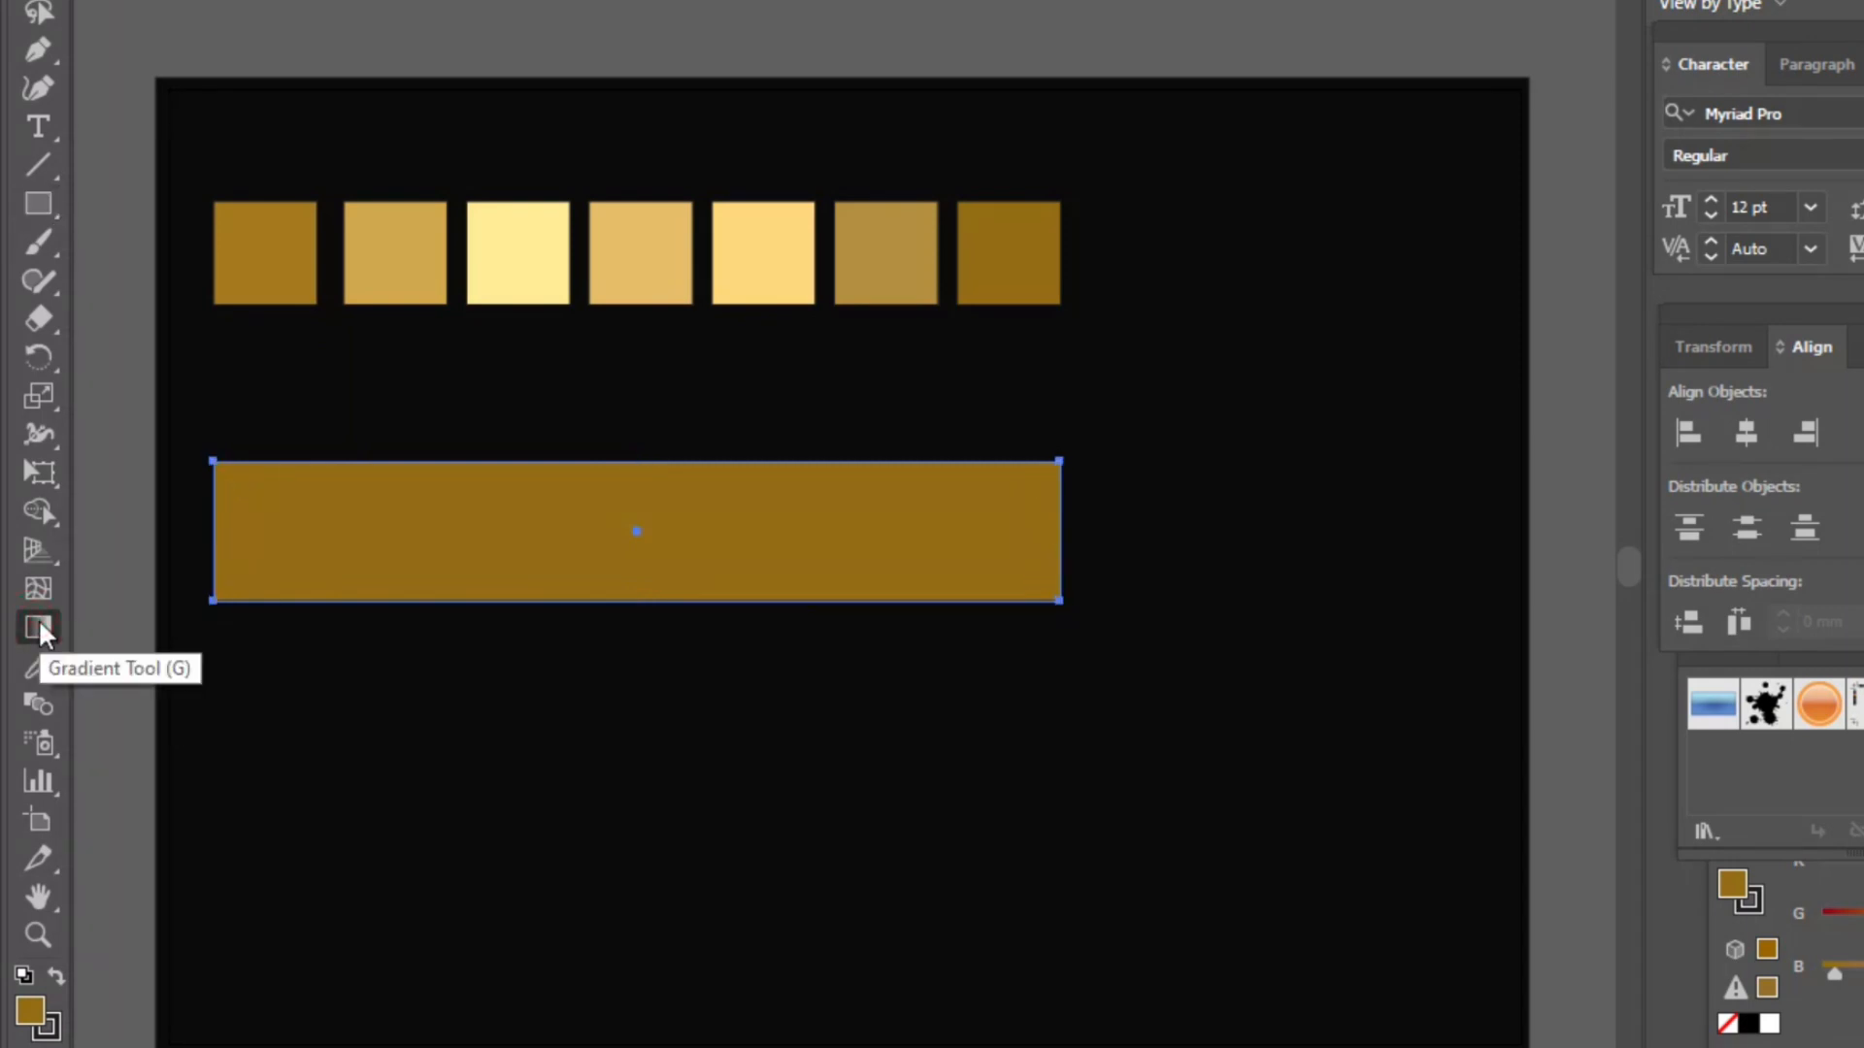
{"action": "double_click", "coordinate": [38, 628]}
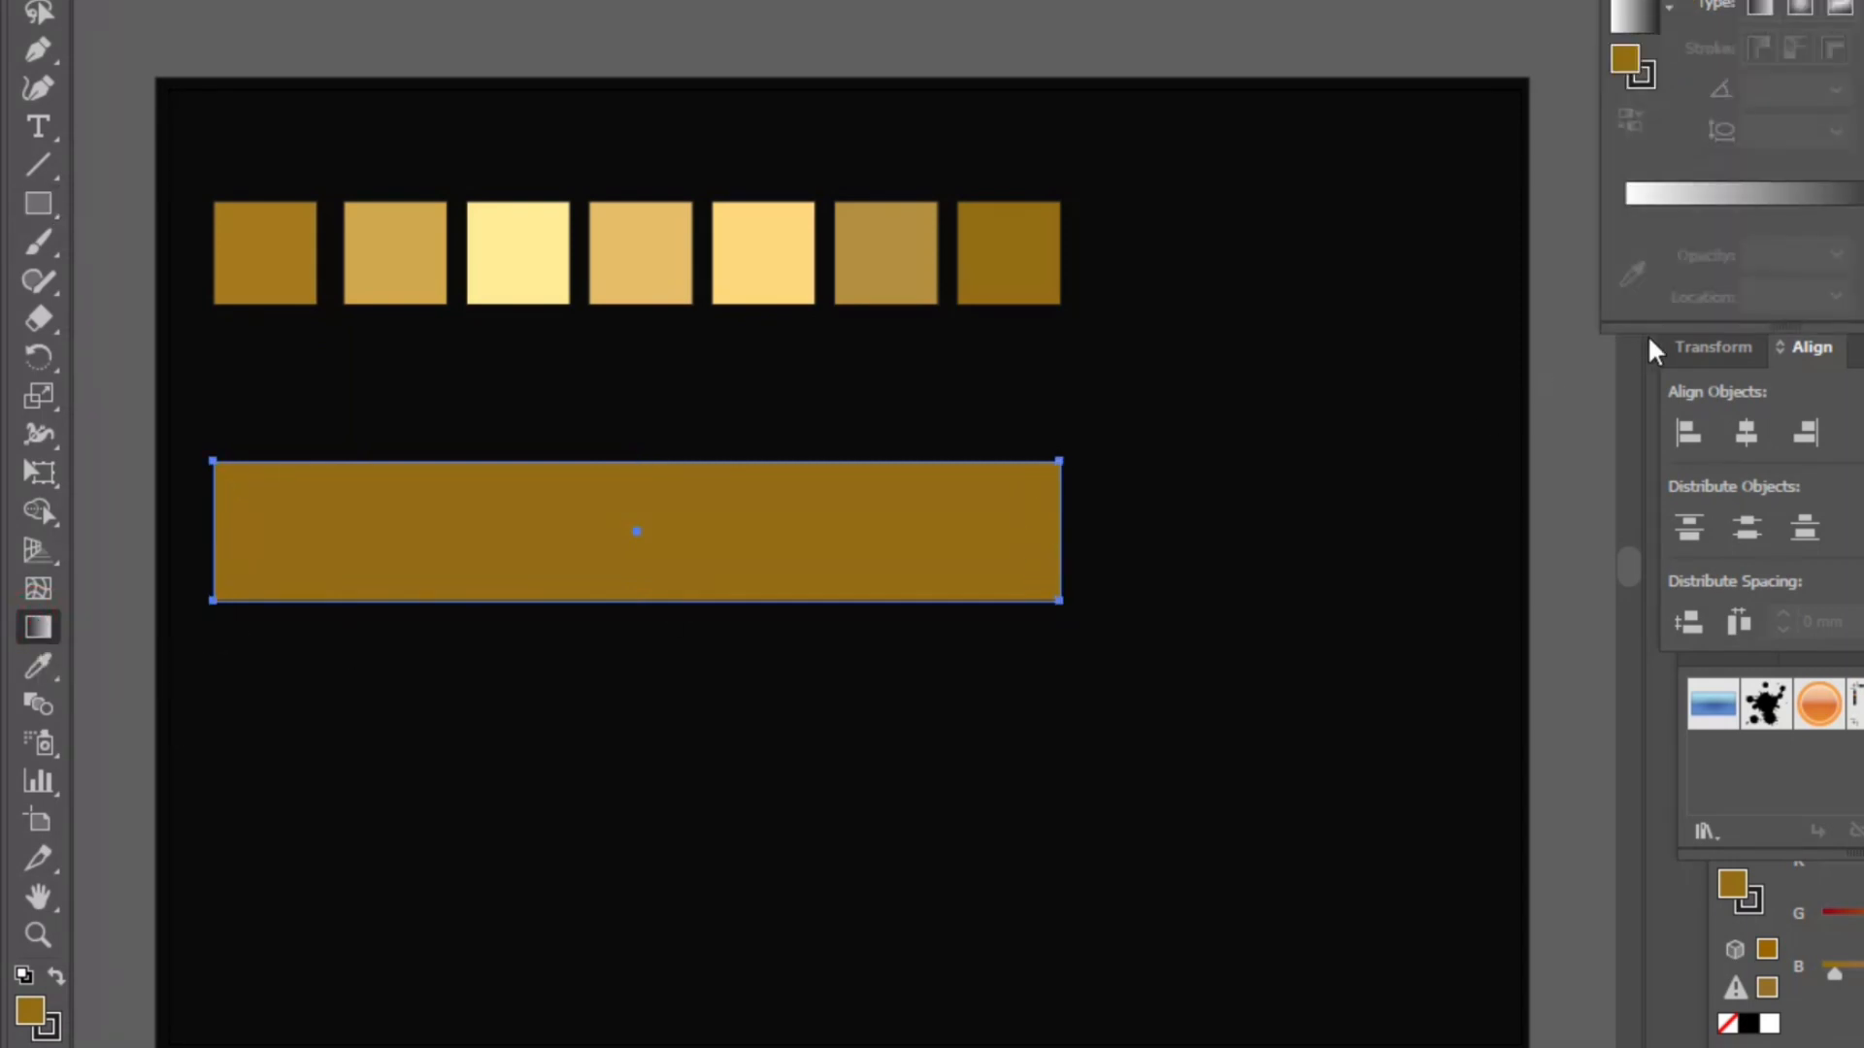
{"action": "left_click", "coordinate": [1648, 196]}
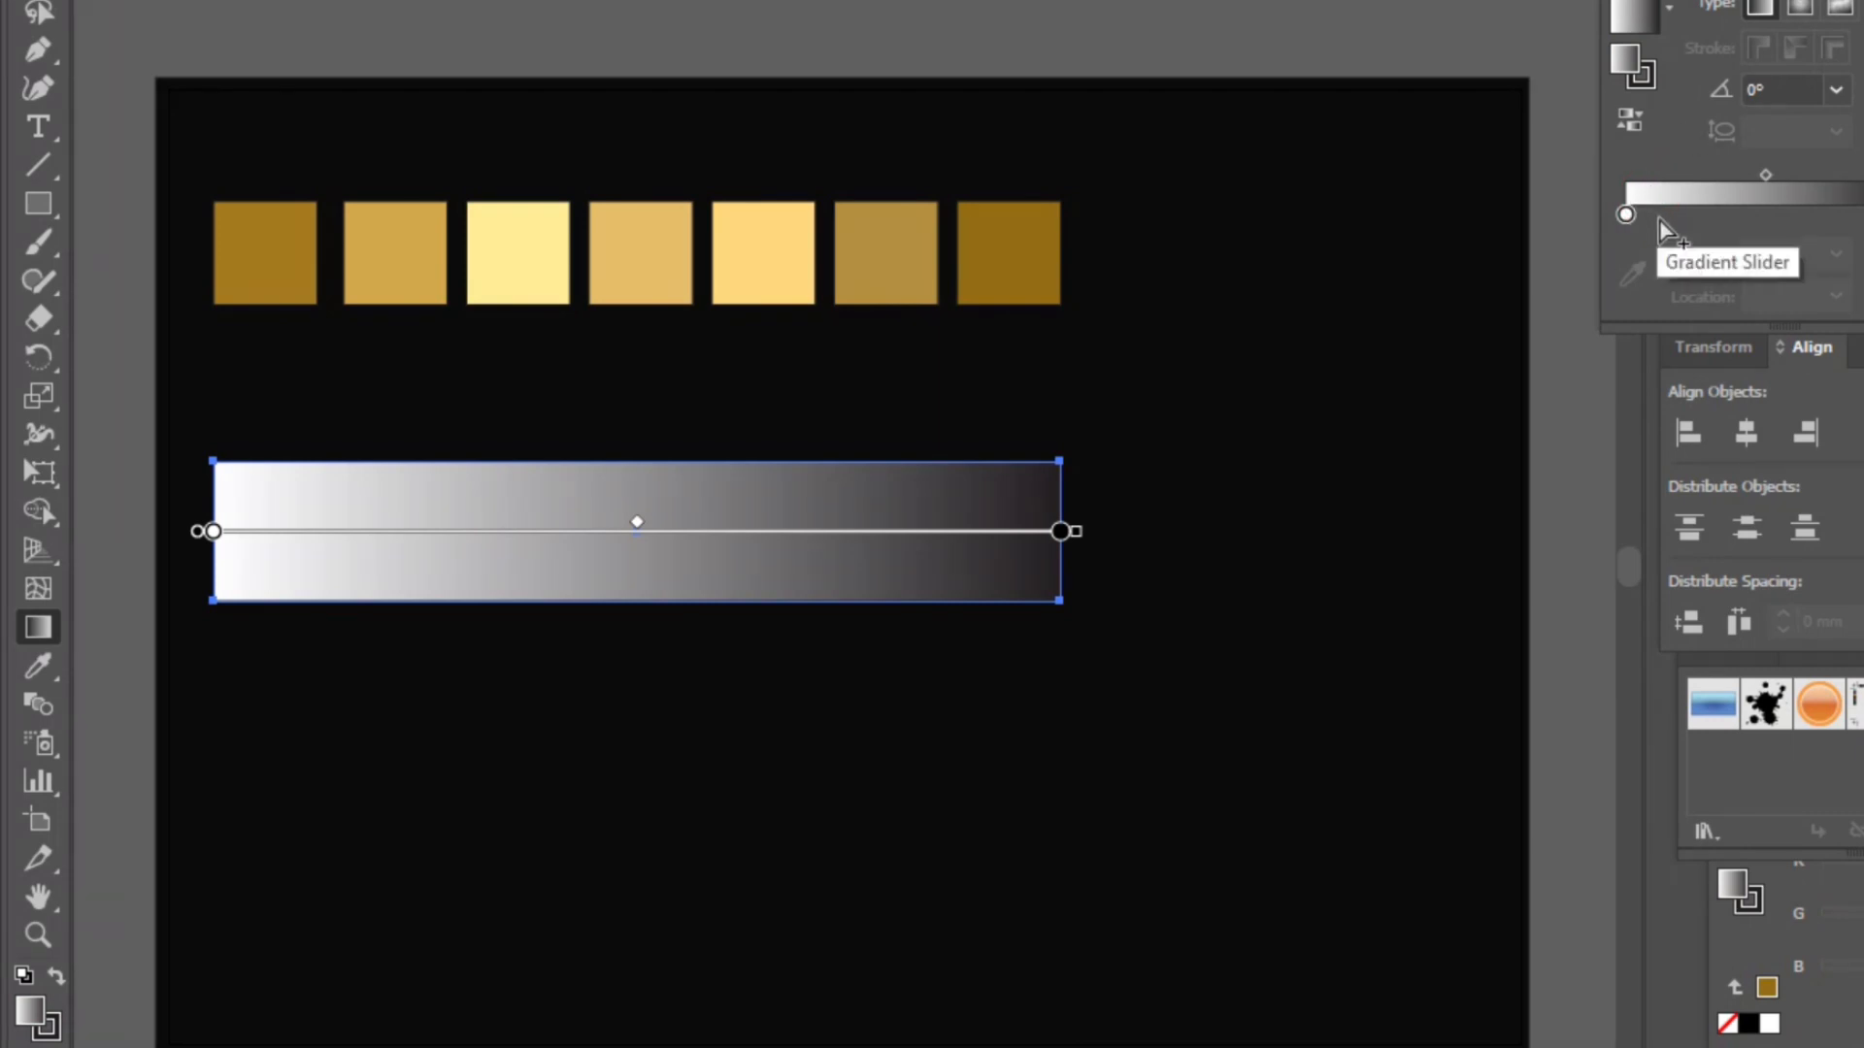
{"action": "left_click", "coordinate": [1667, 216]}
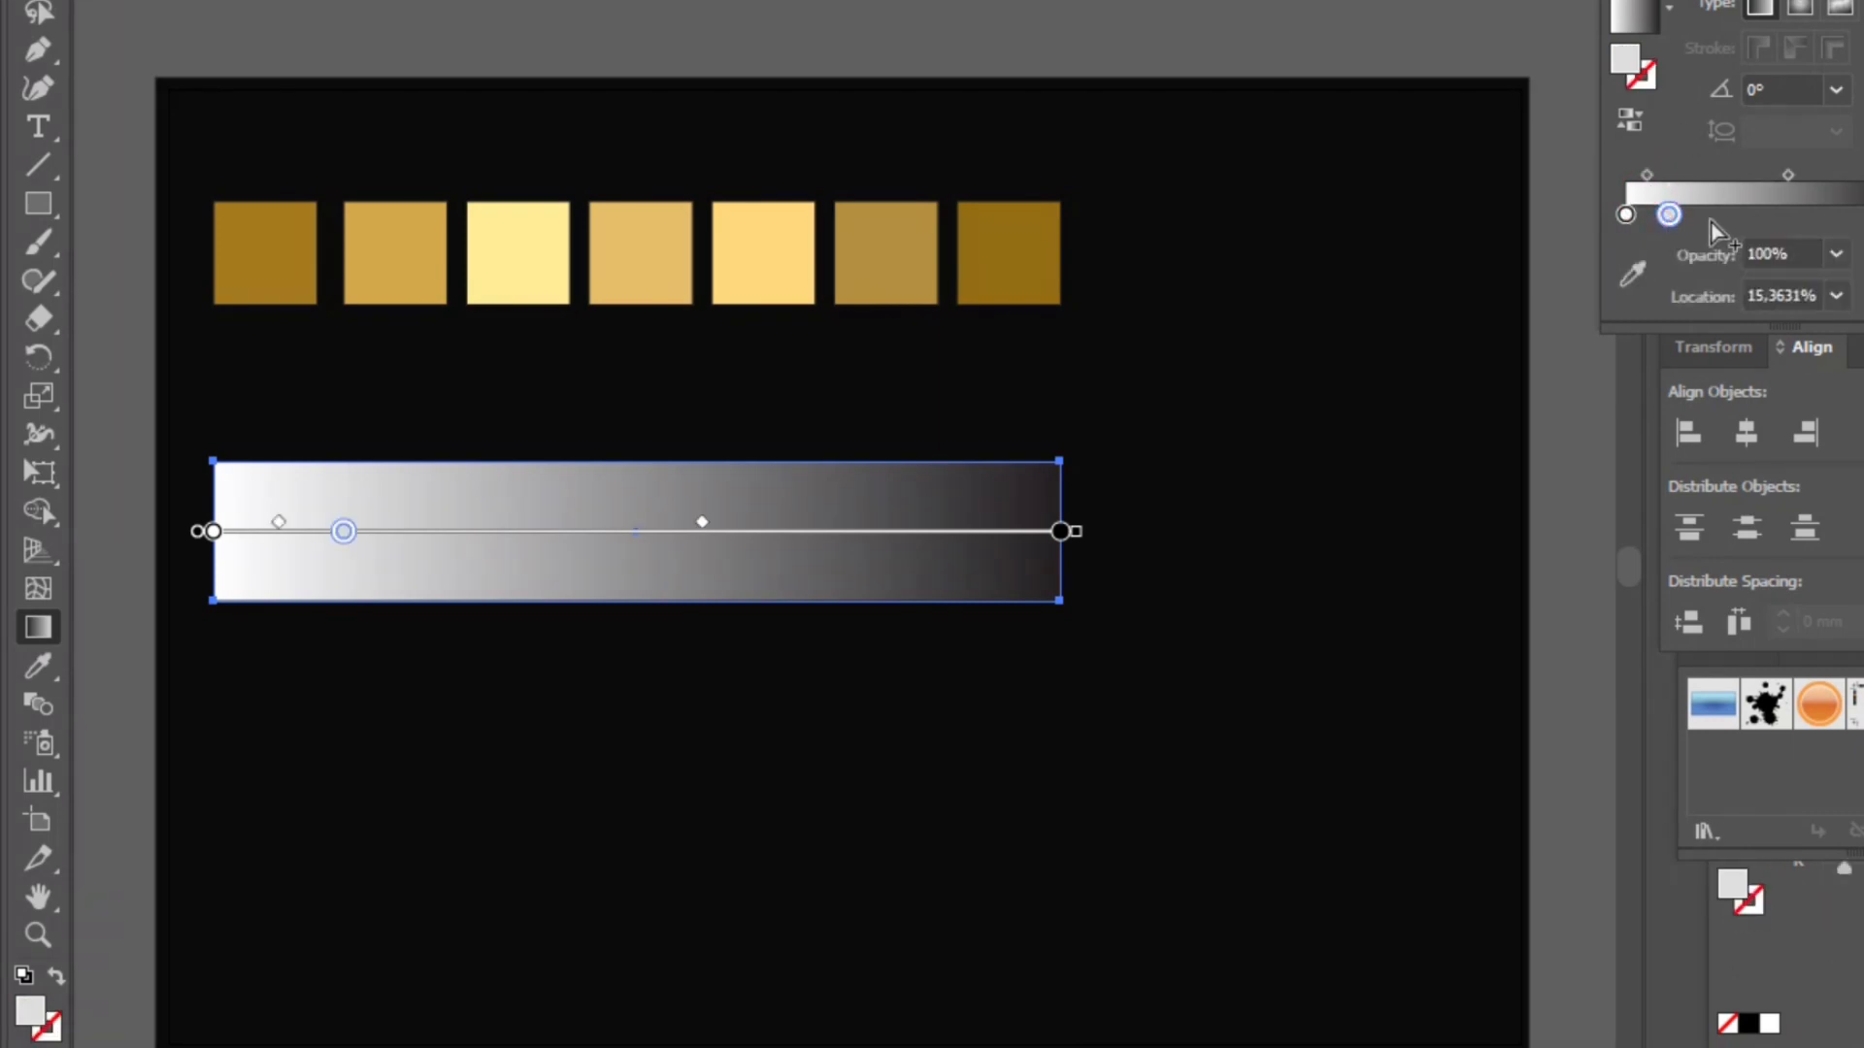
{"action": "left_click", "coordinate": [1711, 215]}
{"action": "left_click", "coordinate": [1759, 222]}
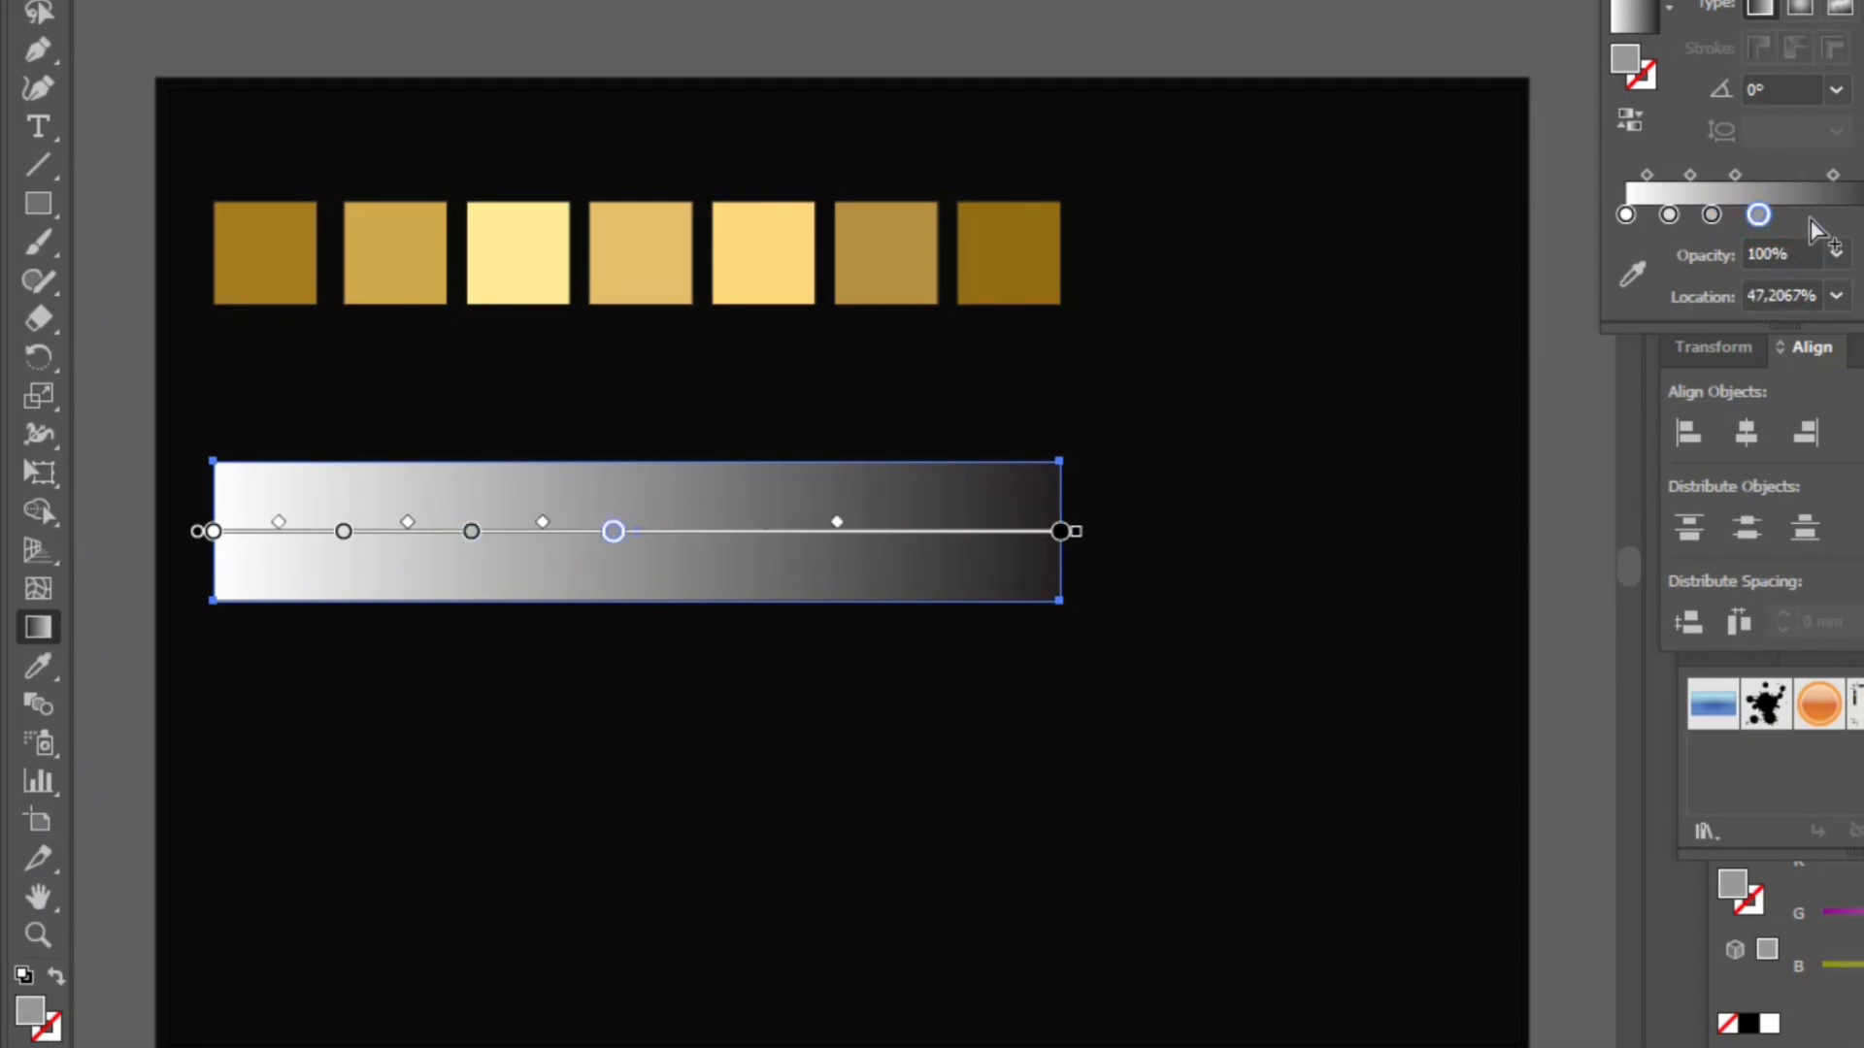
{"action": "left_click", "coordinate": [1809, 221]}
{"action": "left_click", "coordinate": [1855, 219]}
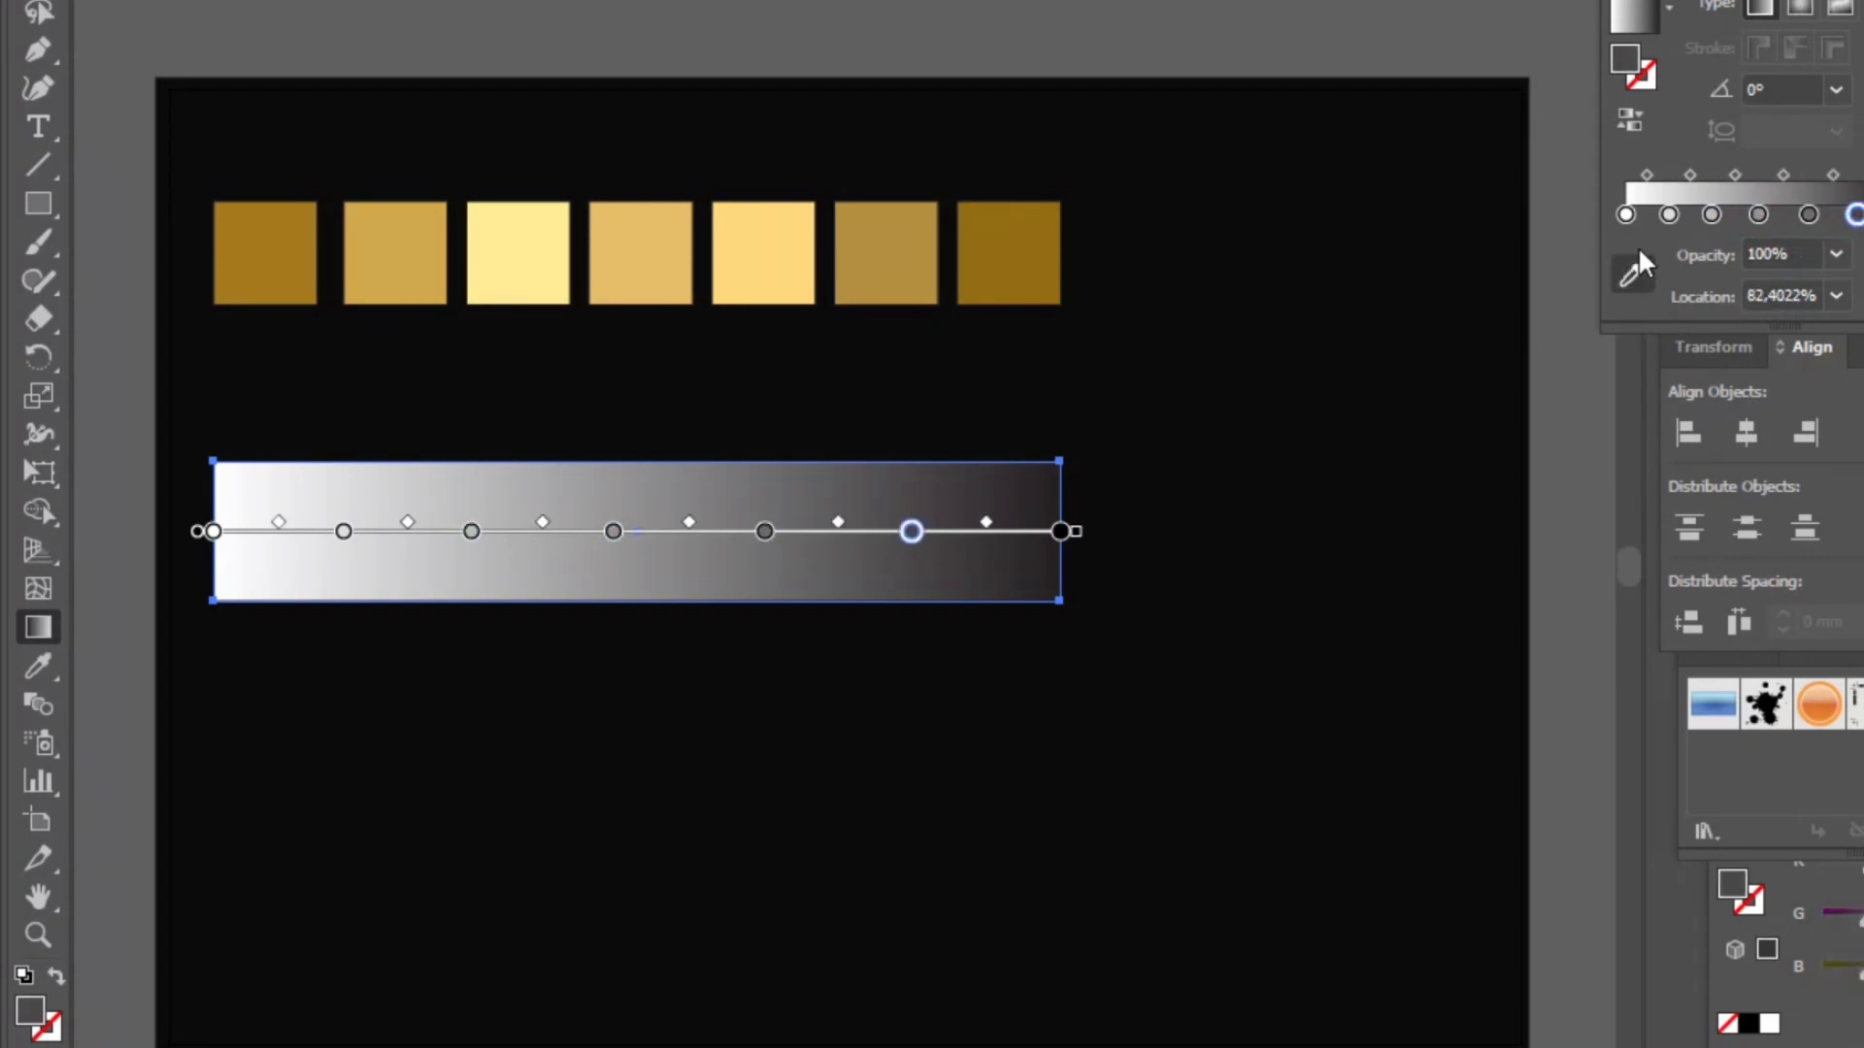
- Set the first gradient stop to the first square's color using the stop eyedropper
{"action": "left_click", "coordinate": [1627, 216]}
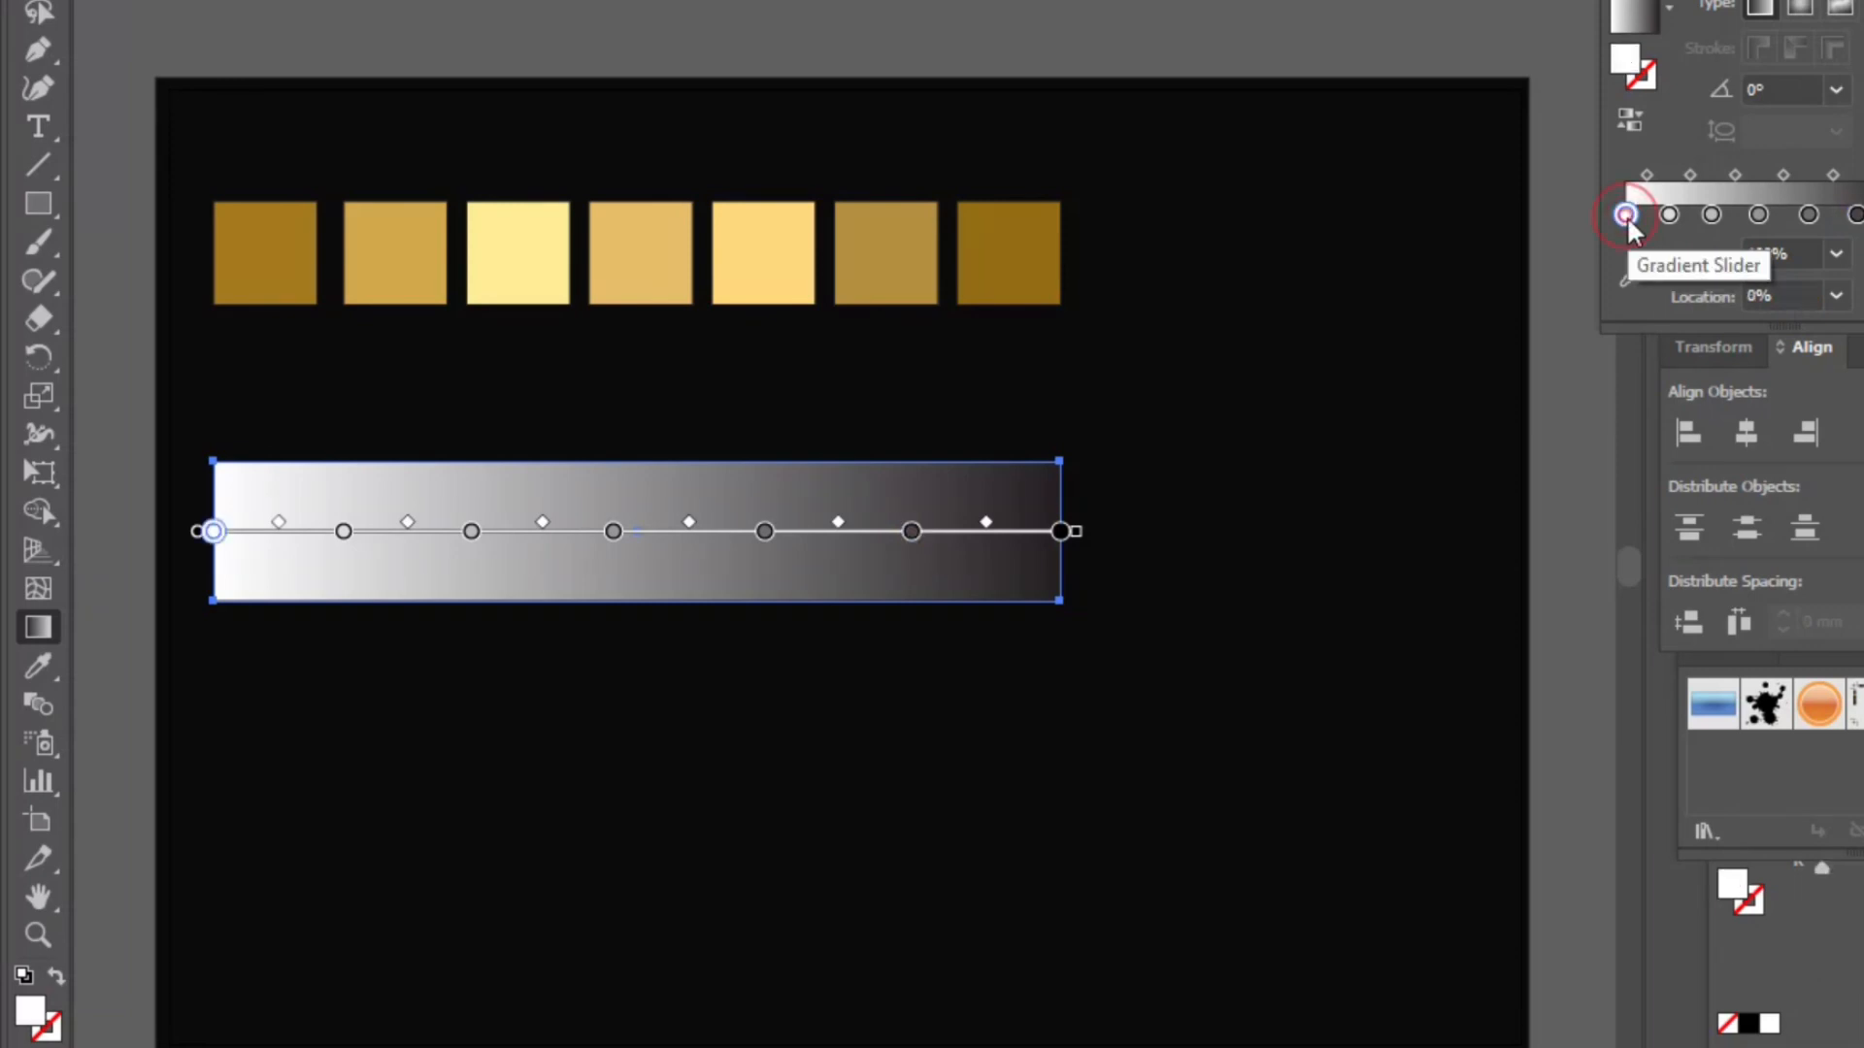
{"action": "left_click", "coordinate": [1631, 281]}
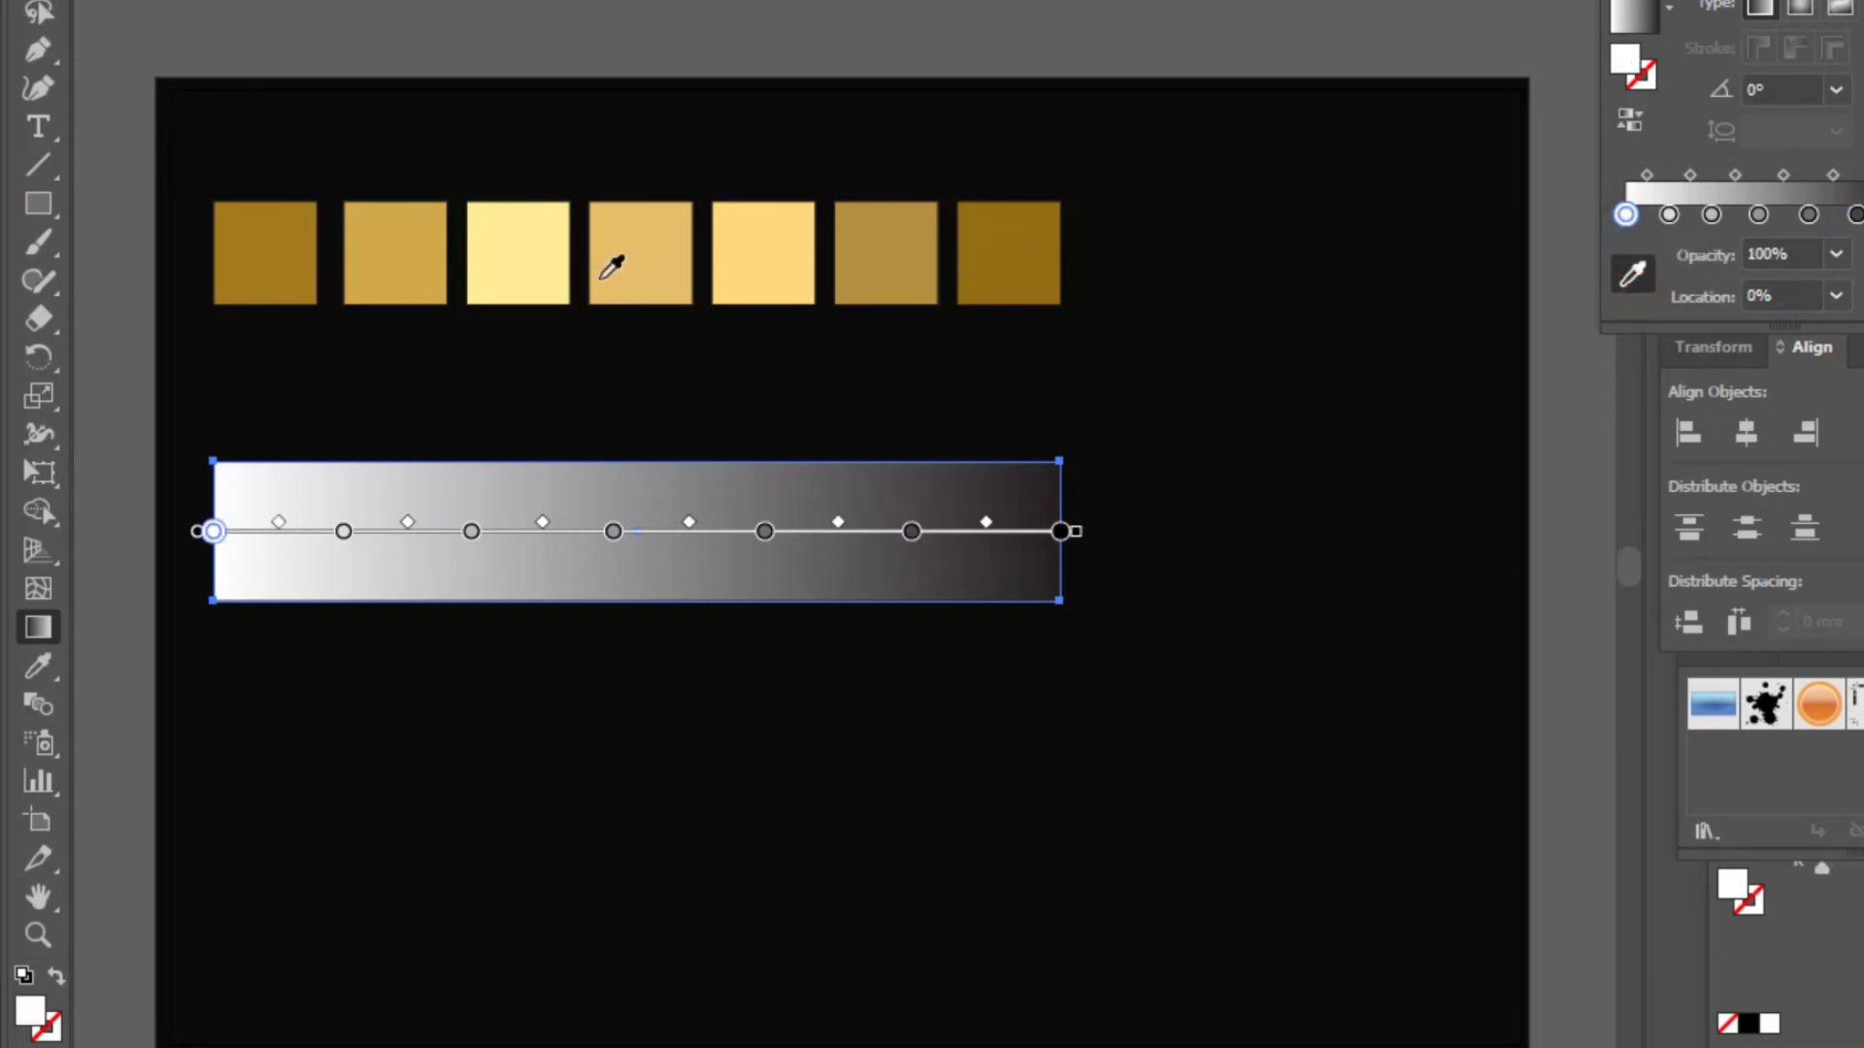
{"action": "left_click", "coordinate": [275, 266]}
- Try to sample the second square's color into the second gradient stop, then undo the solid fill it produced
{"action": "left_click", "coordinate": [1669, 216]}
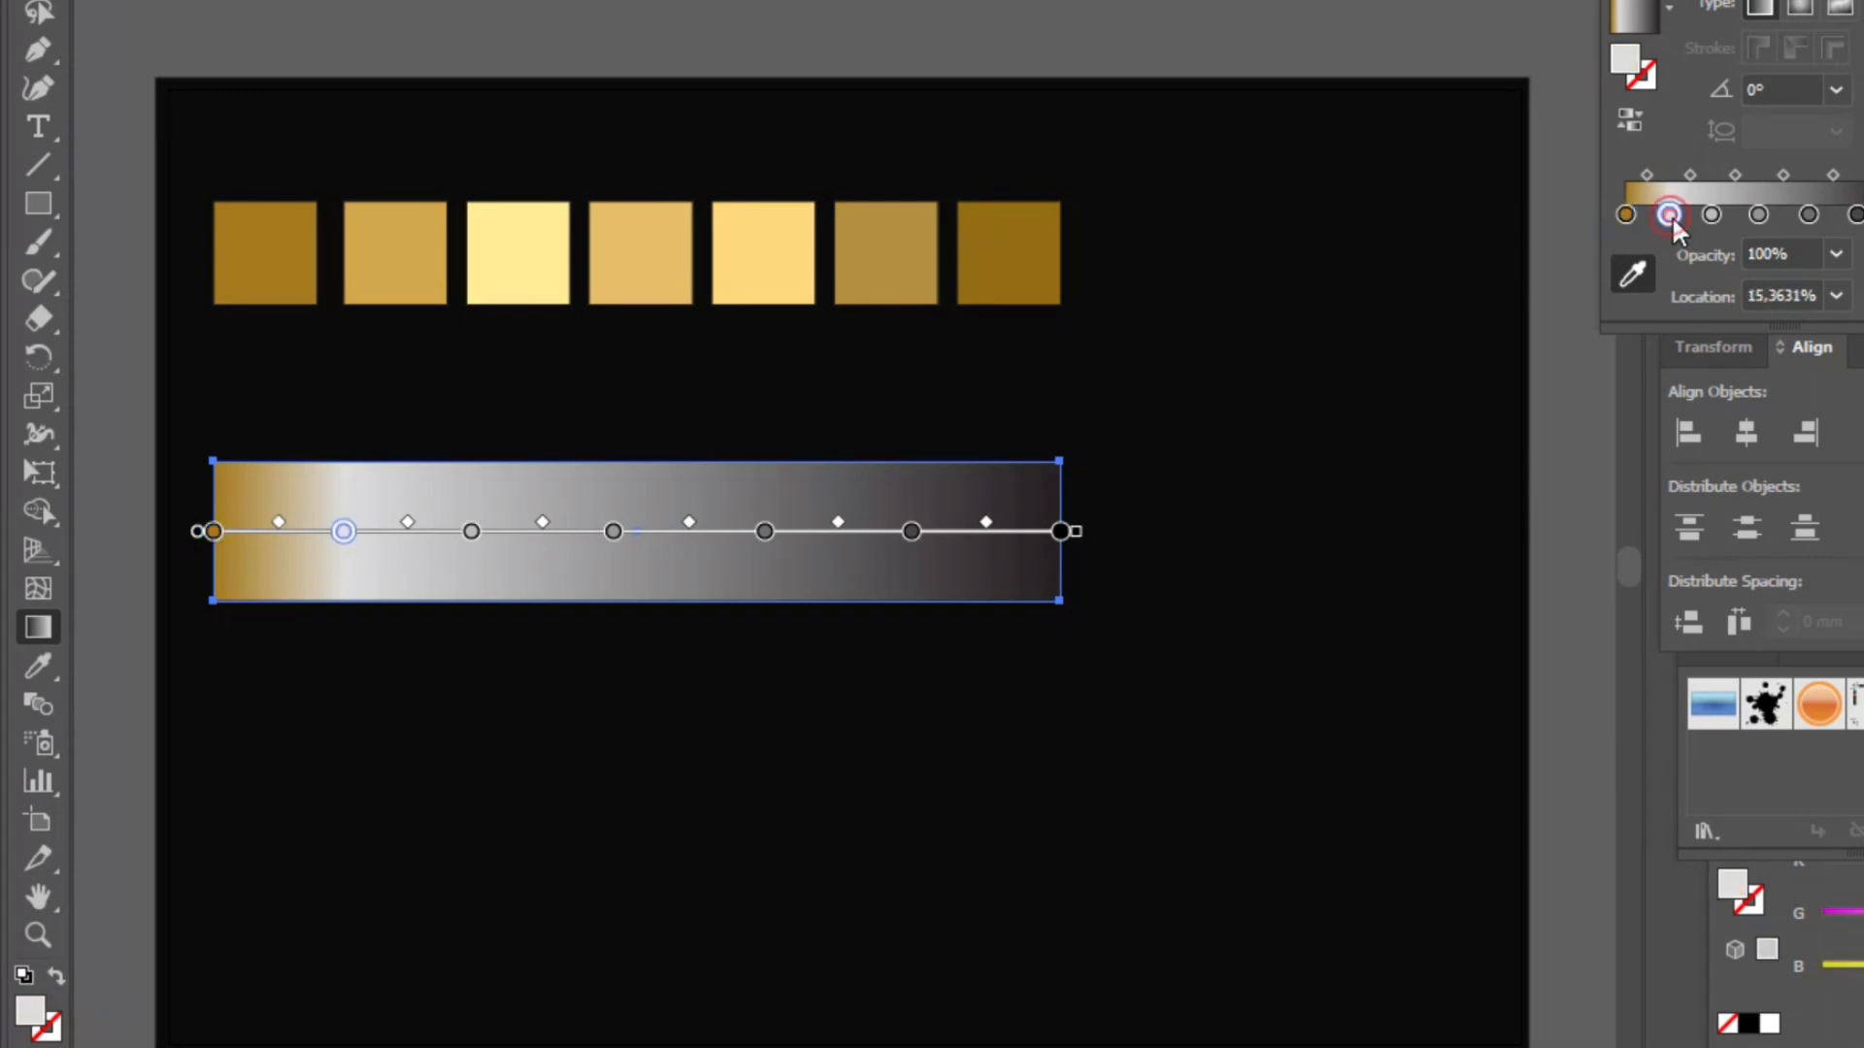
{"action": "left_click", "coordinate": [1635, 279]}
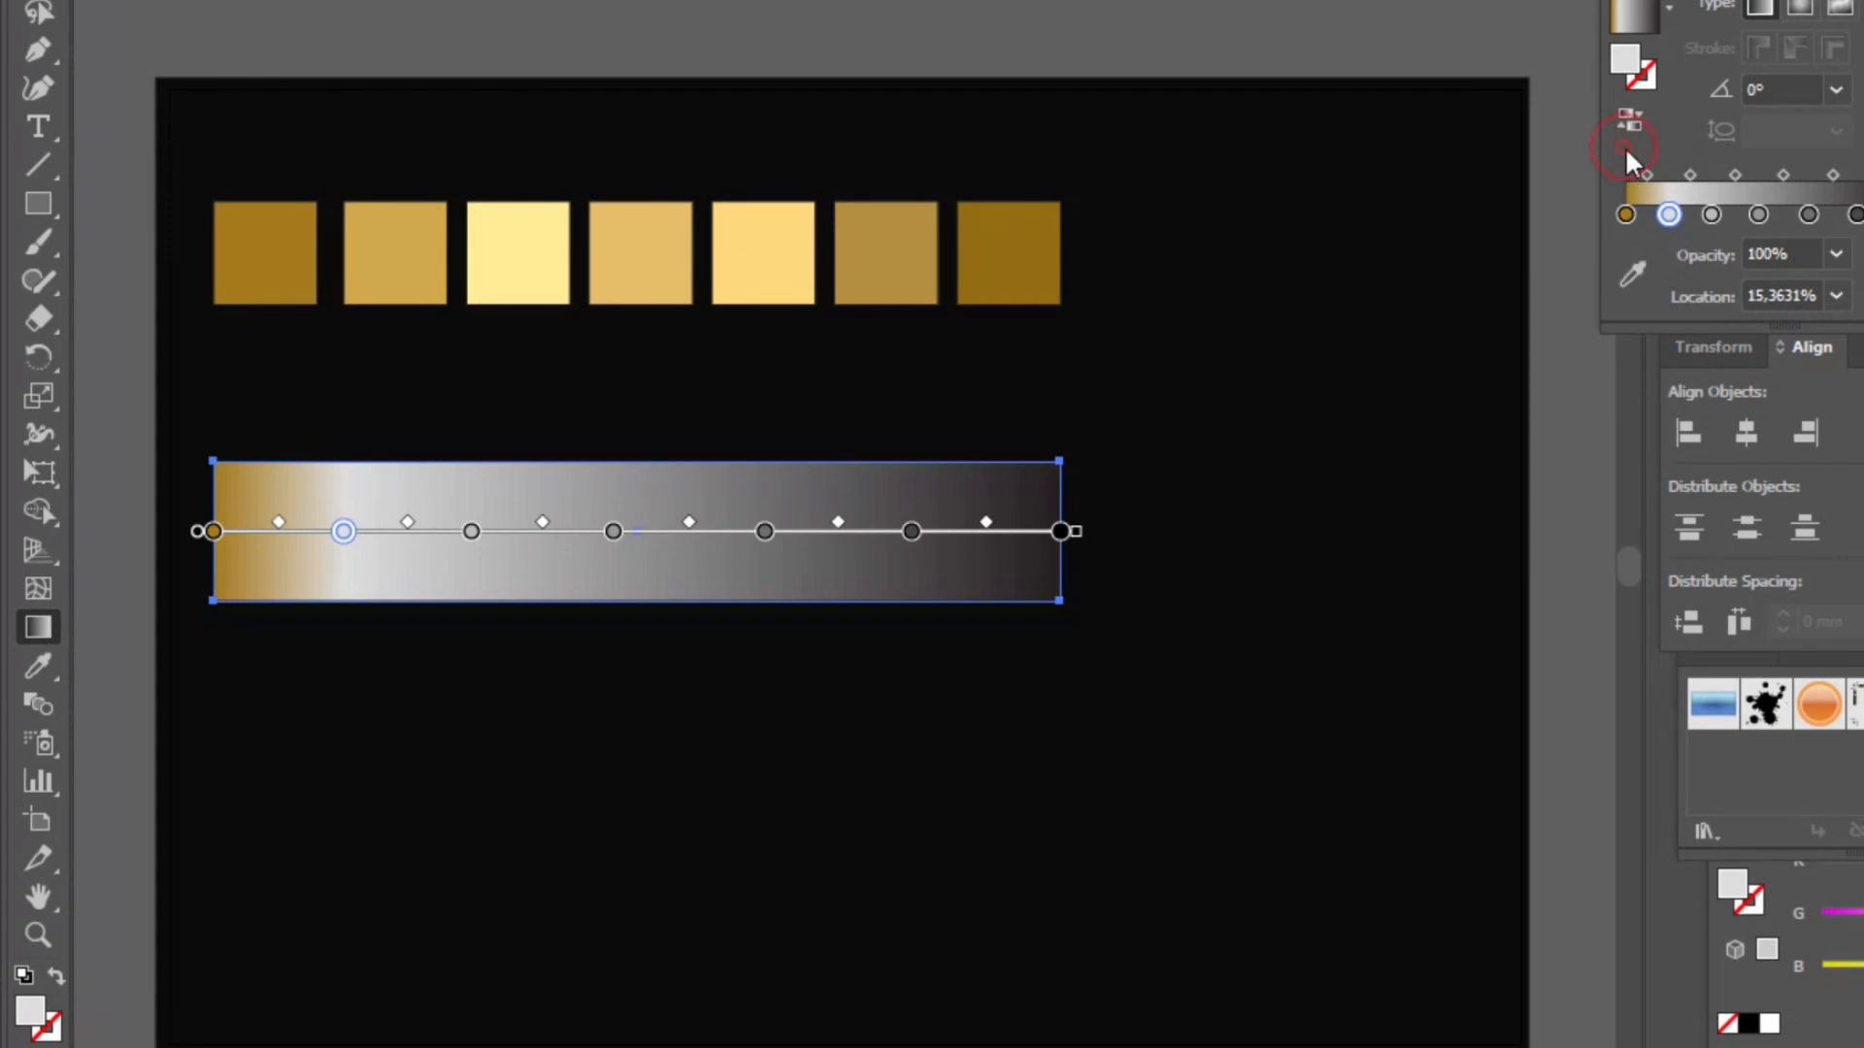
{"action": "left_click", "coordinate": [345, 533]}
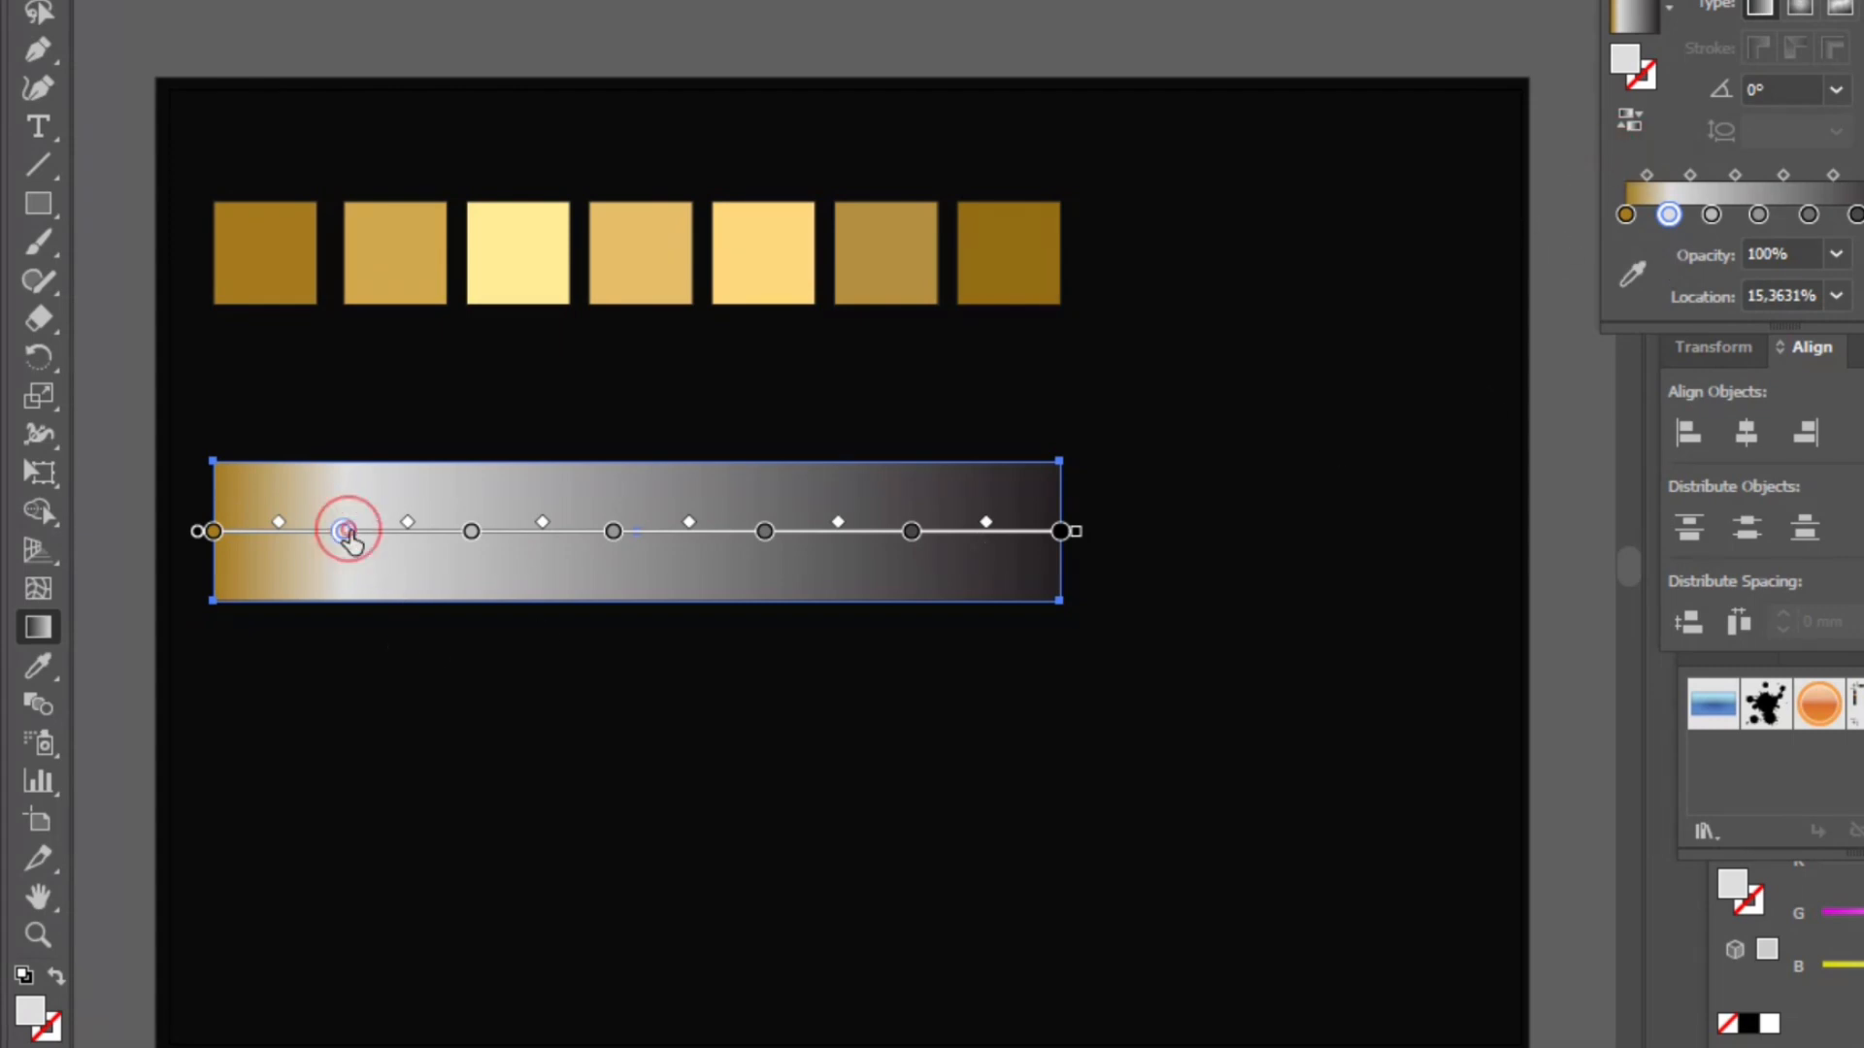
{"action": "left_click", "coordinate": [42, 676]}
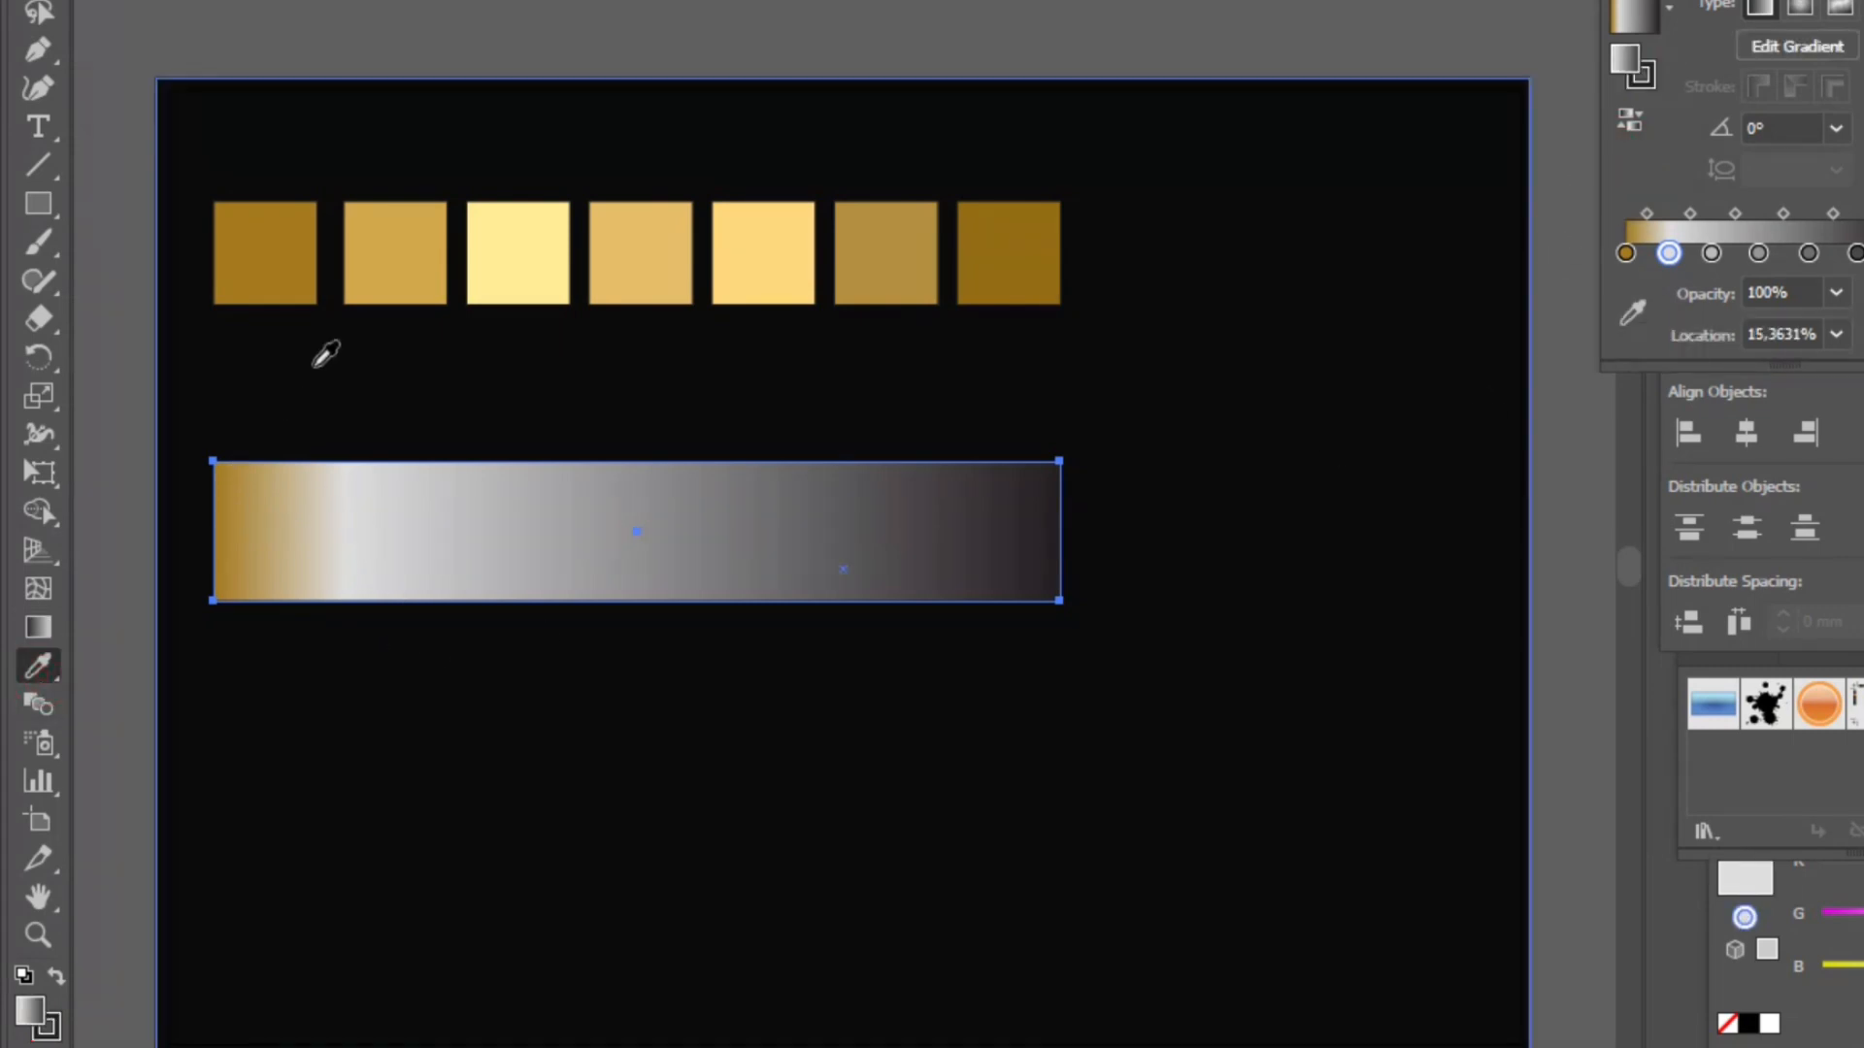
{"action": "left_click", "coordinate": [398, 238]}
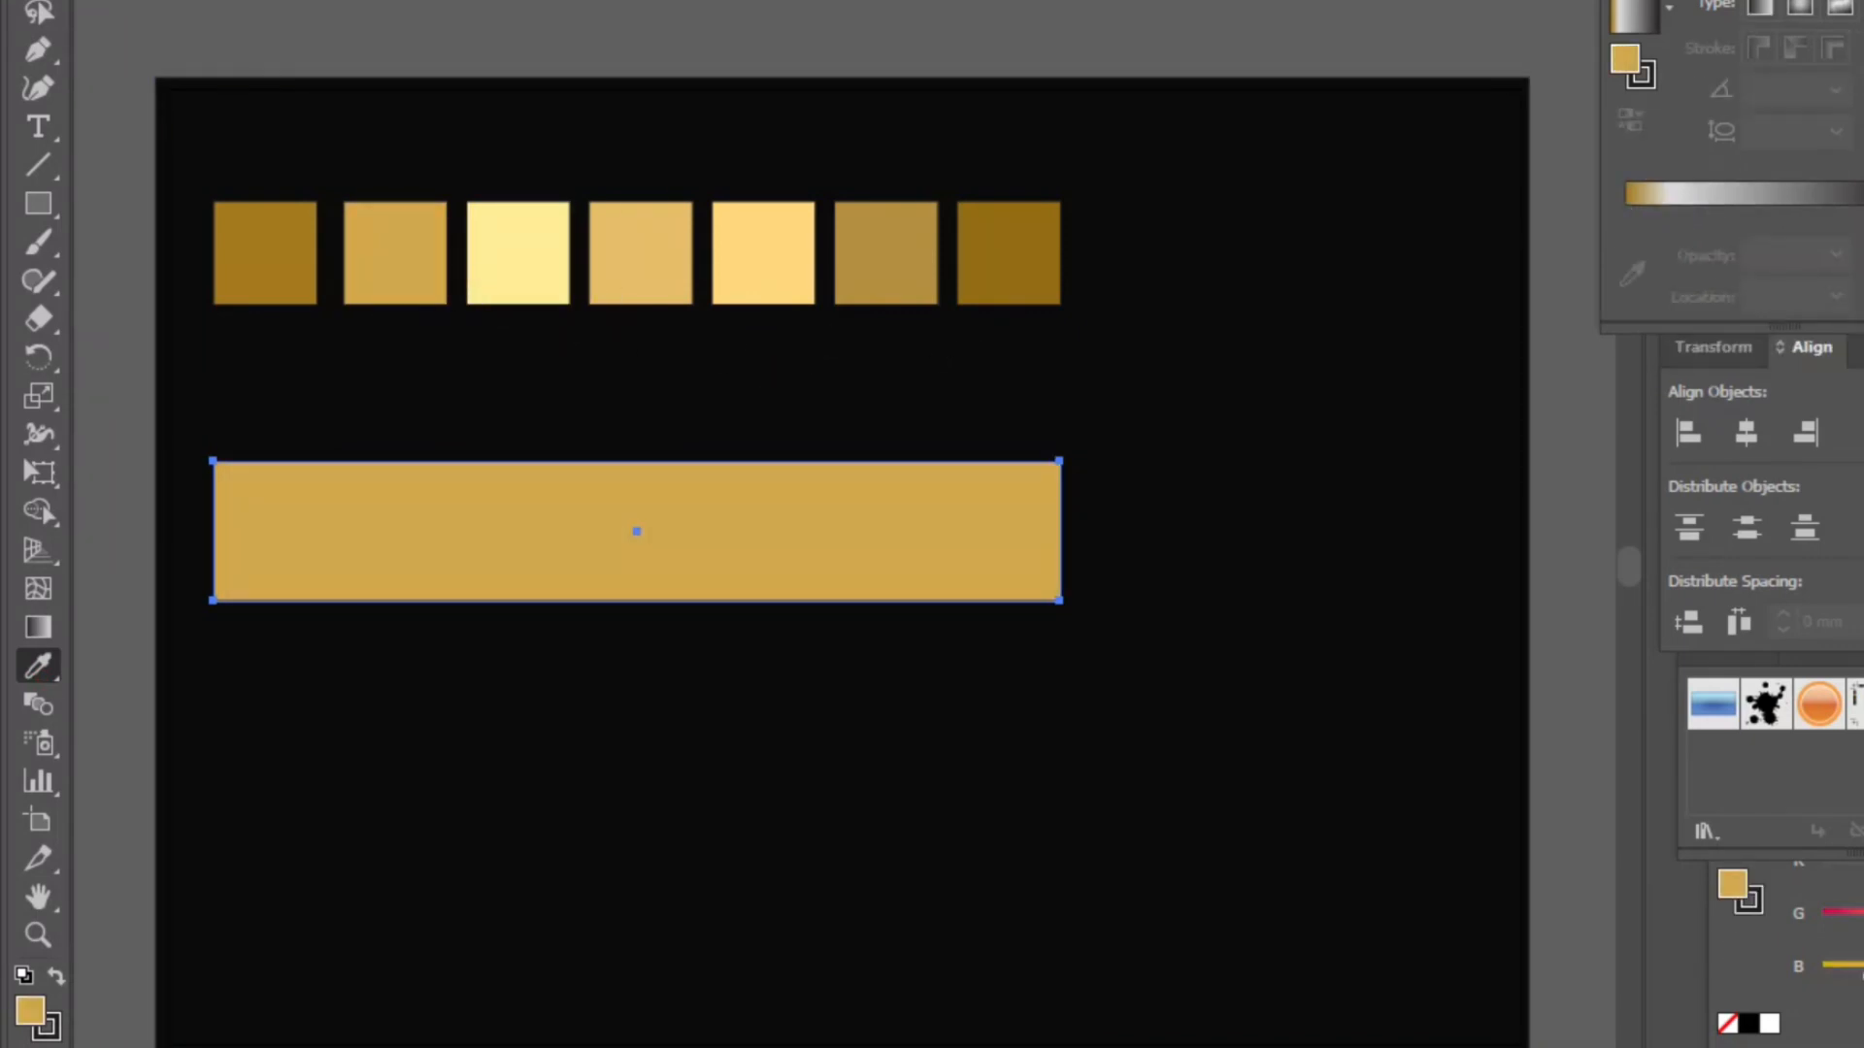
{"action": "left_click", "coordinate": [215, 0]}
{"action": "left_click", "coordinate": [255, 0]}
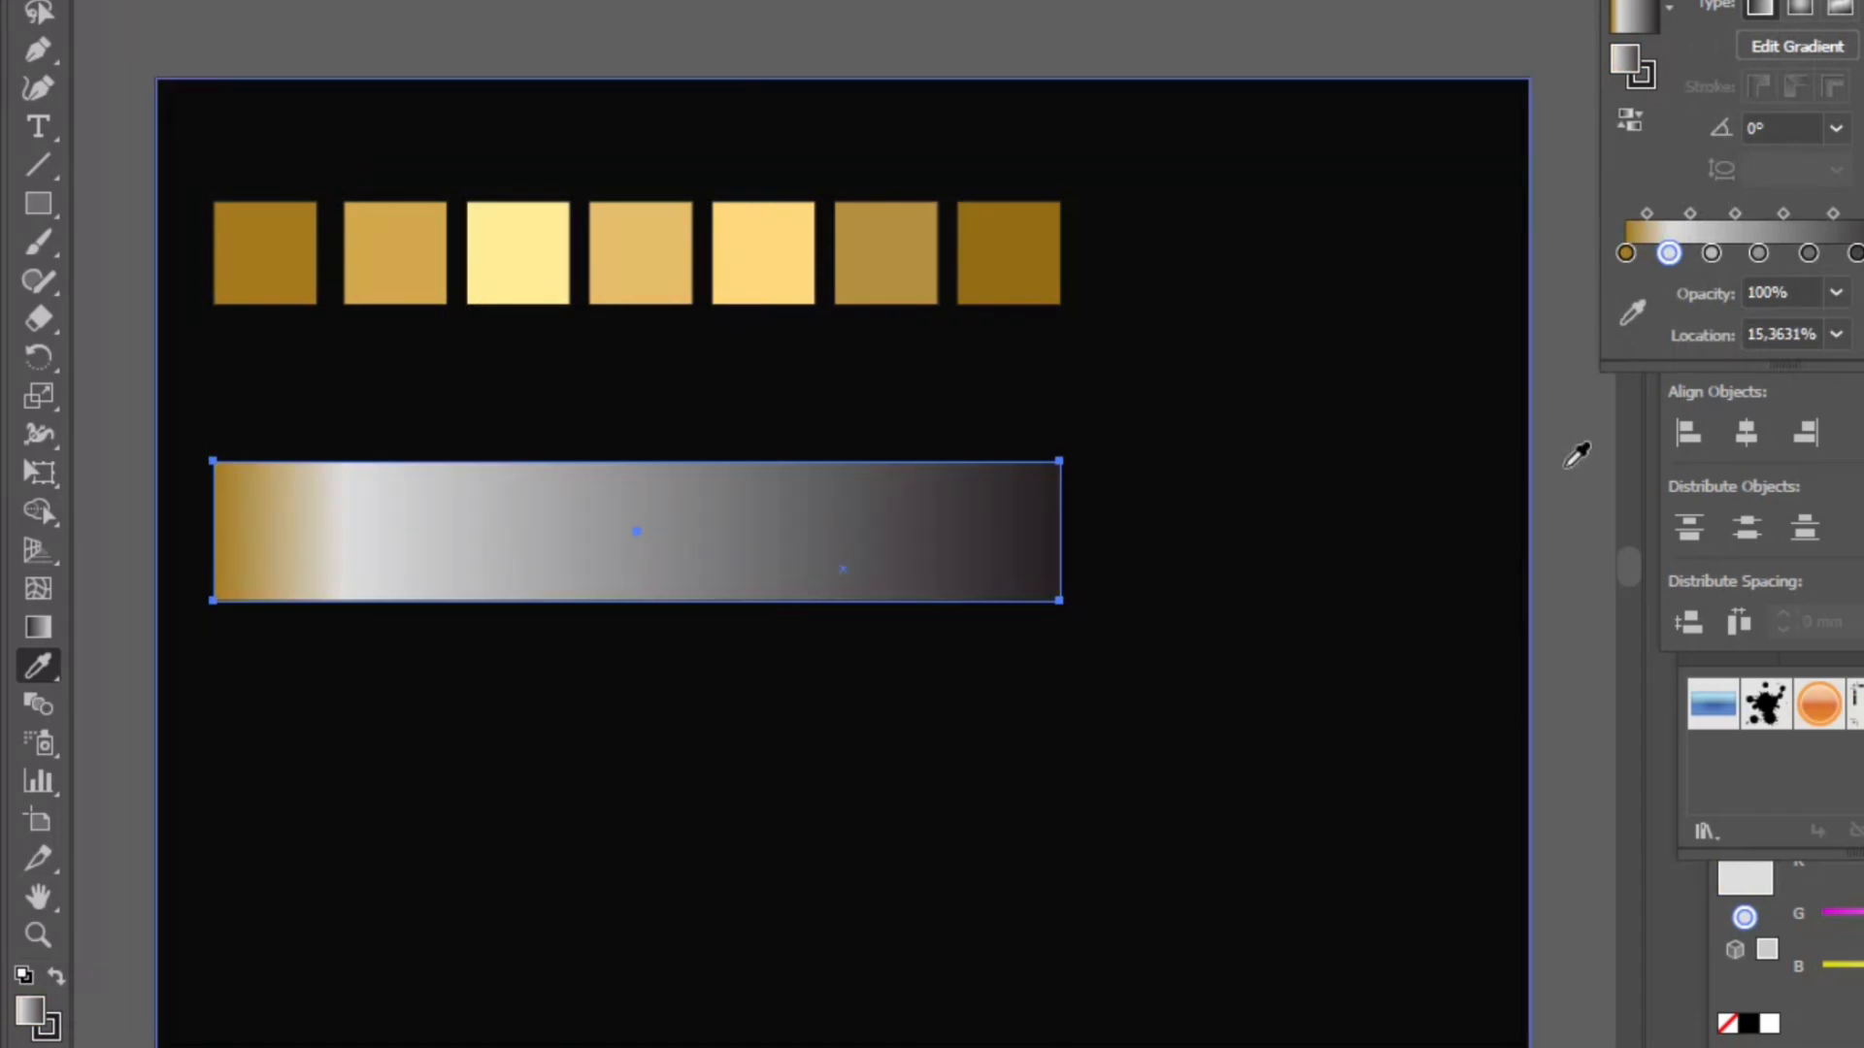
- Set the second gradient stop's color to hex d3a84c
{"action": "double_click", "coordinate": [1670, 253]}
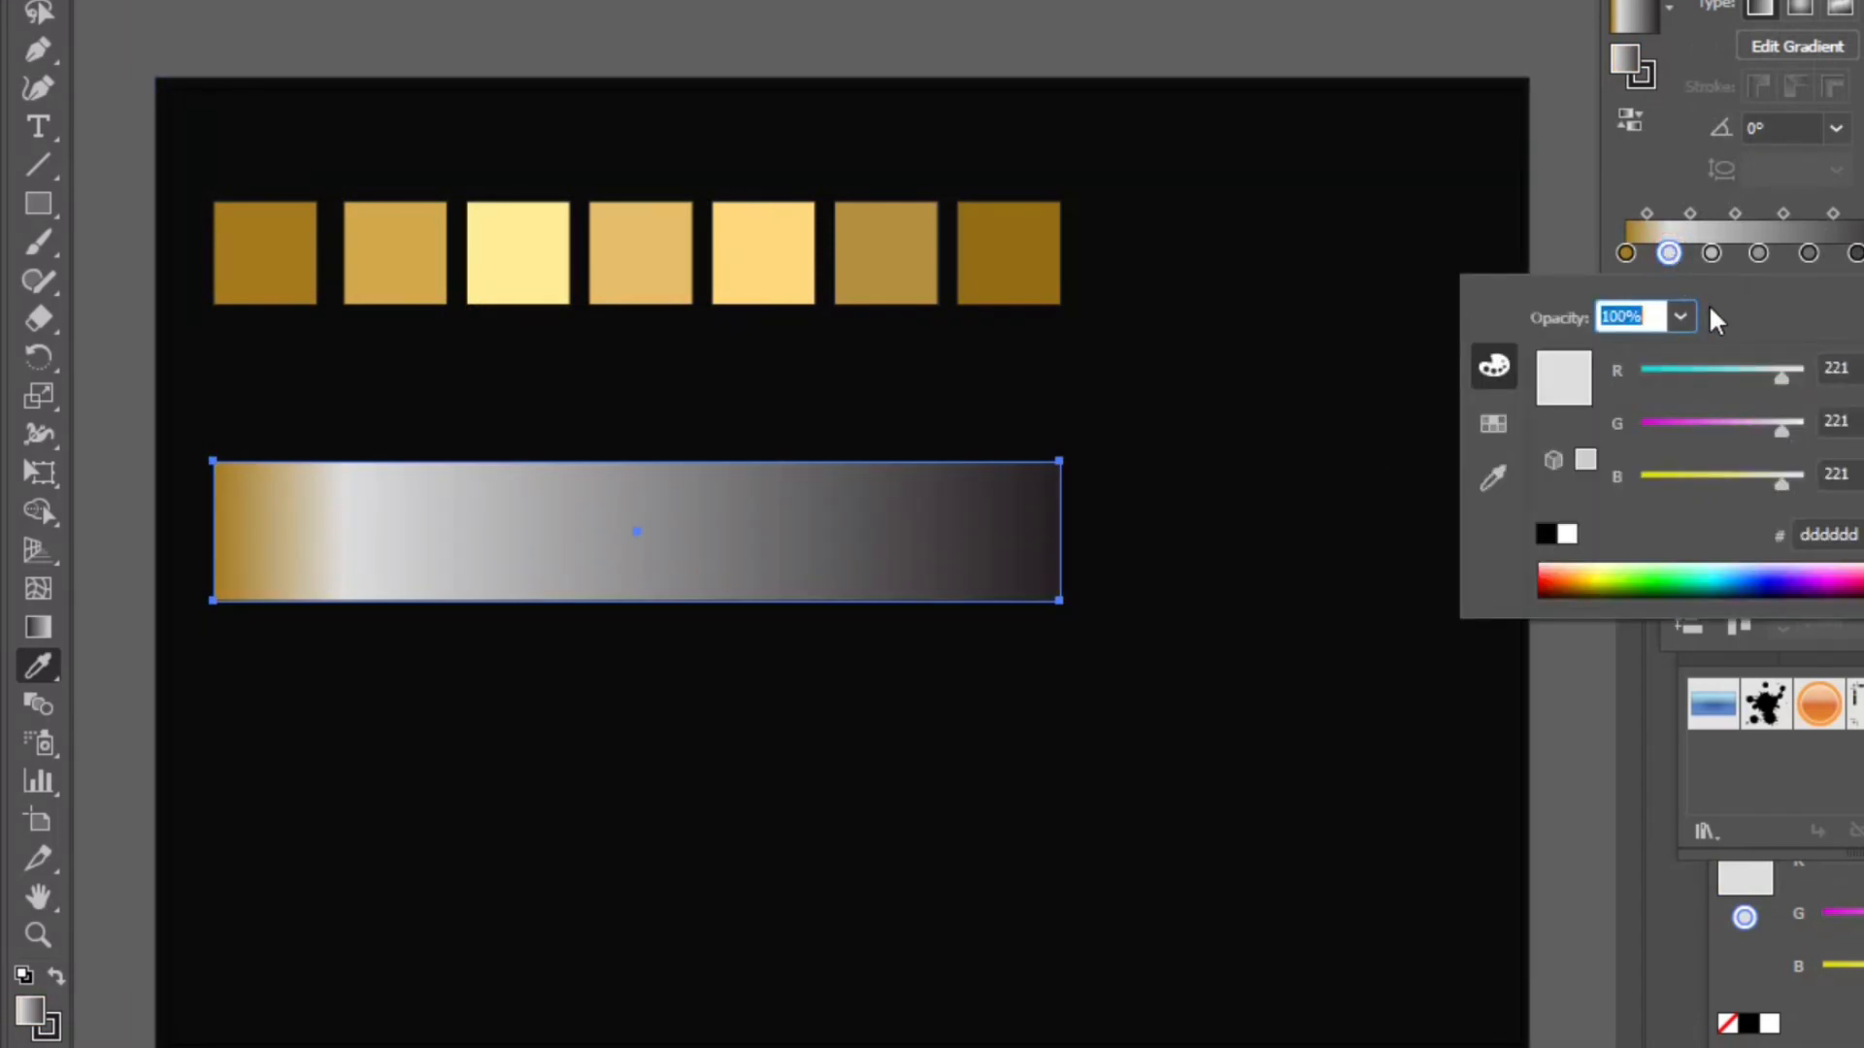
{"action": "left_click", "coordinate": [1830, 533]}
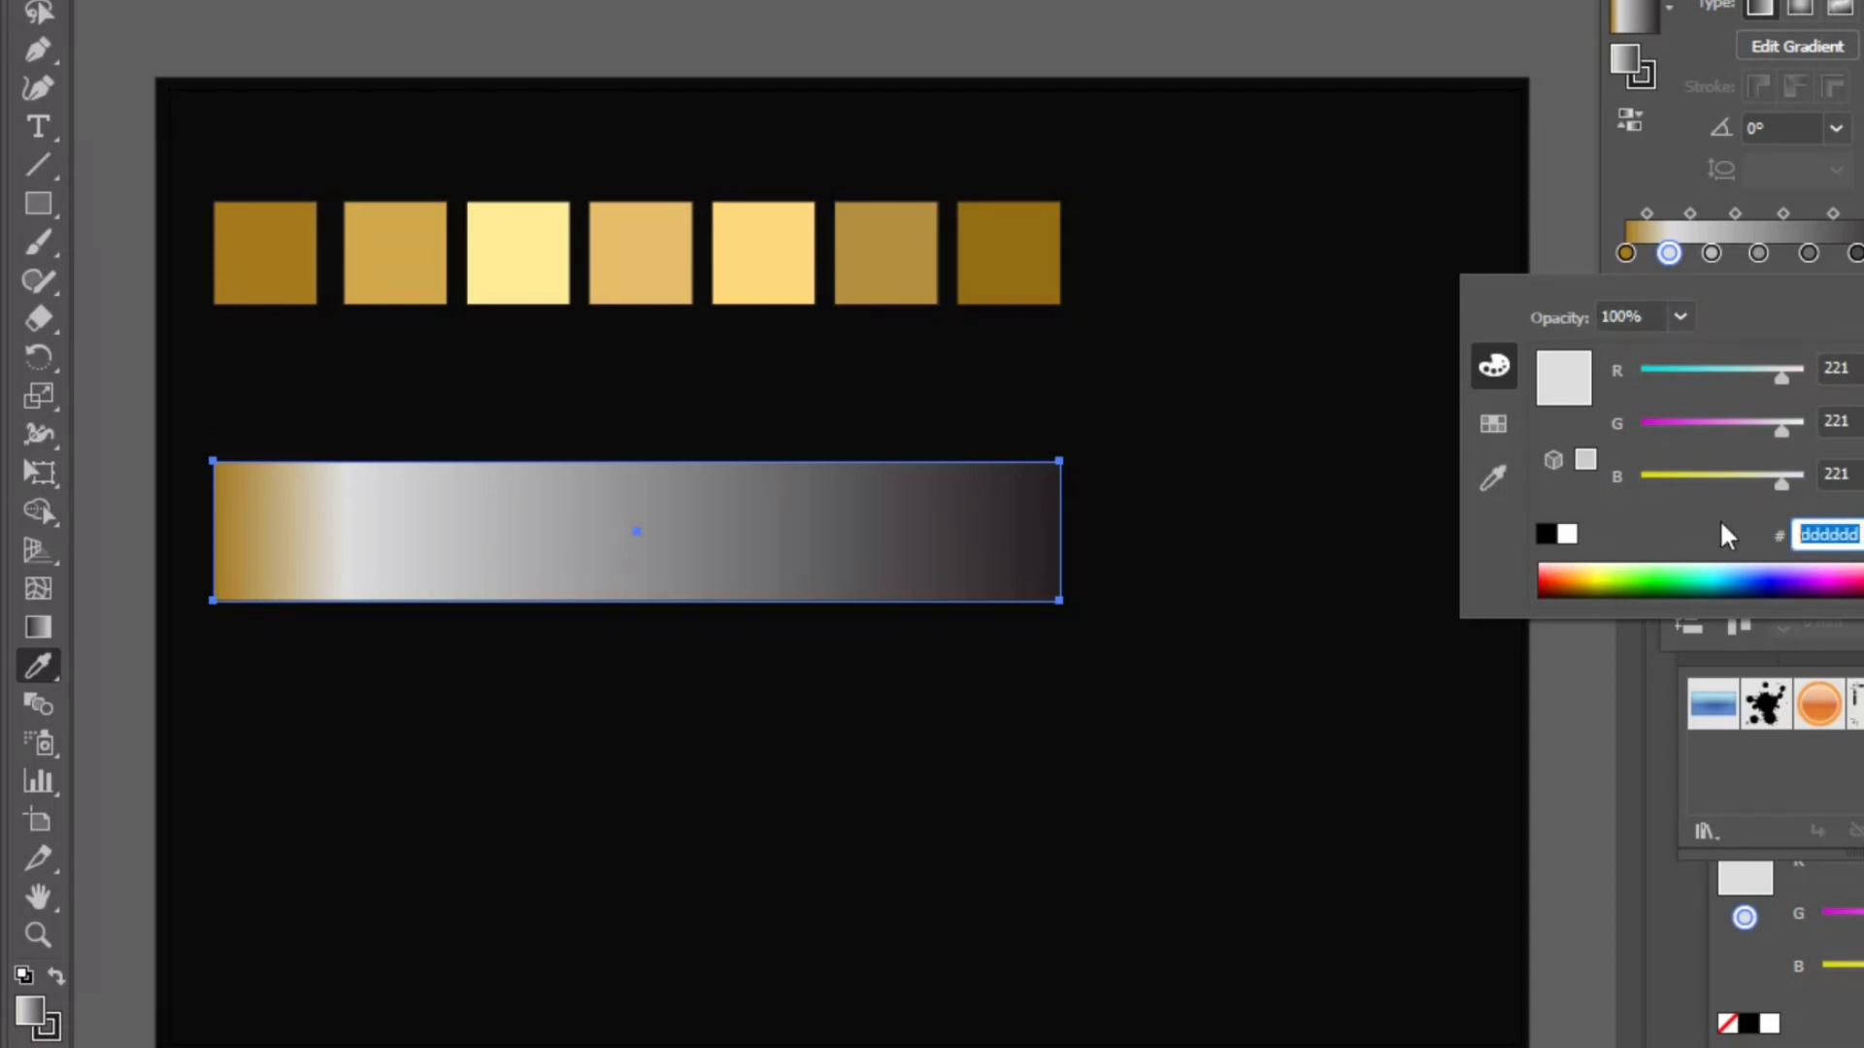
{"action": "type", "text": "d3a84c"}
{"action": "key", "text": "Return"}
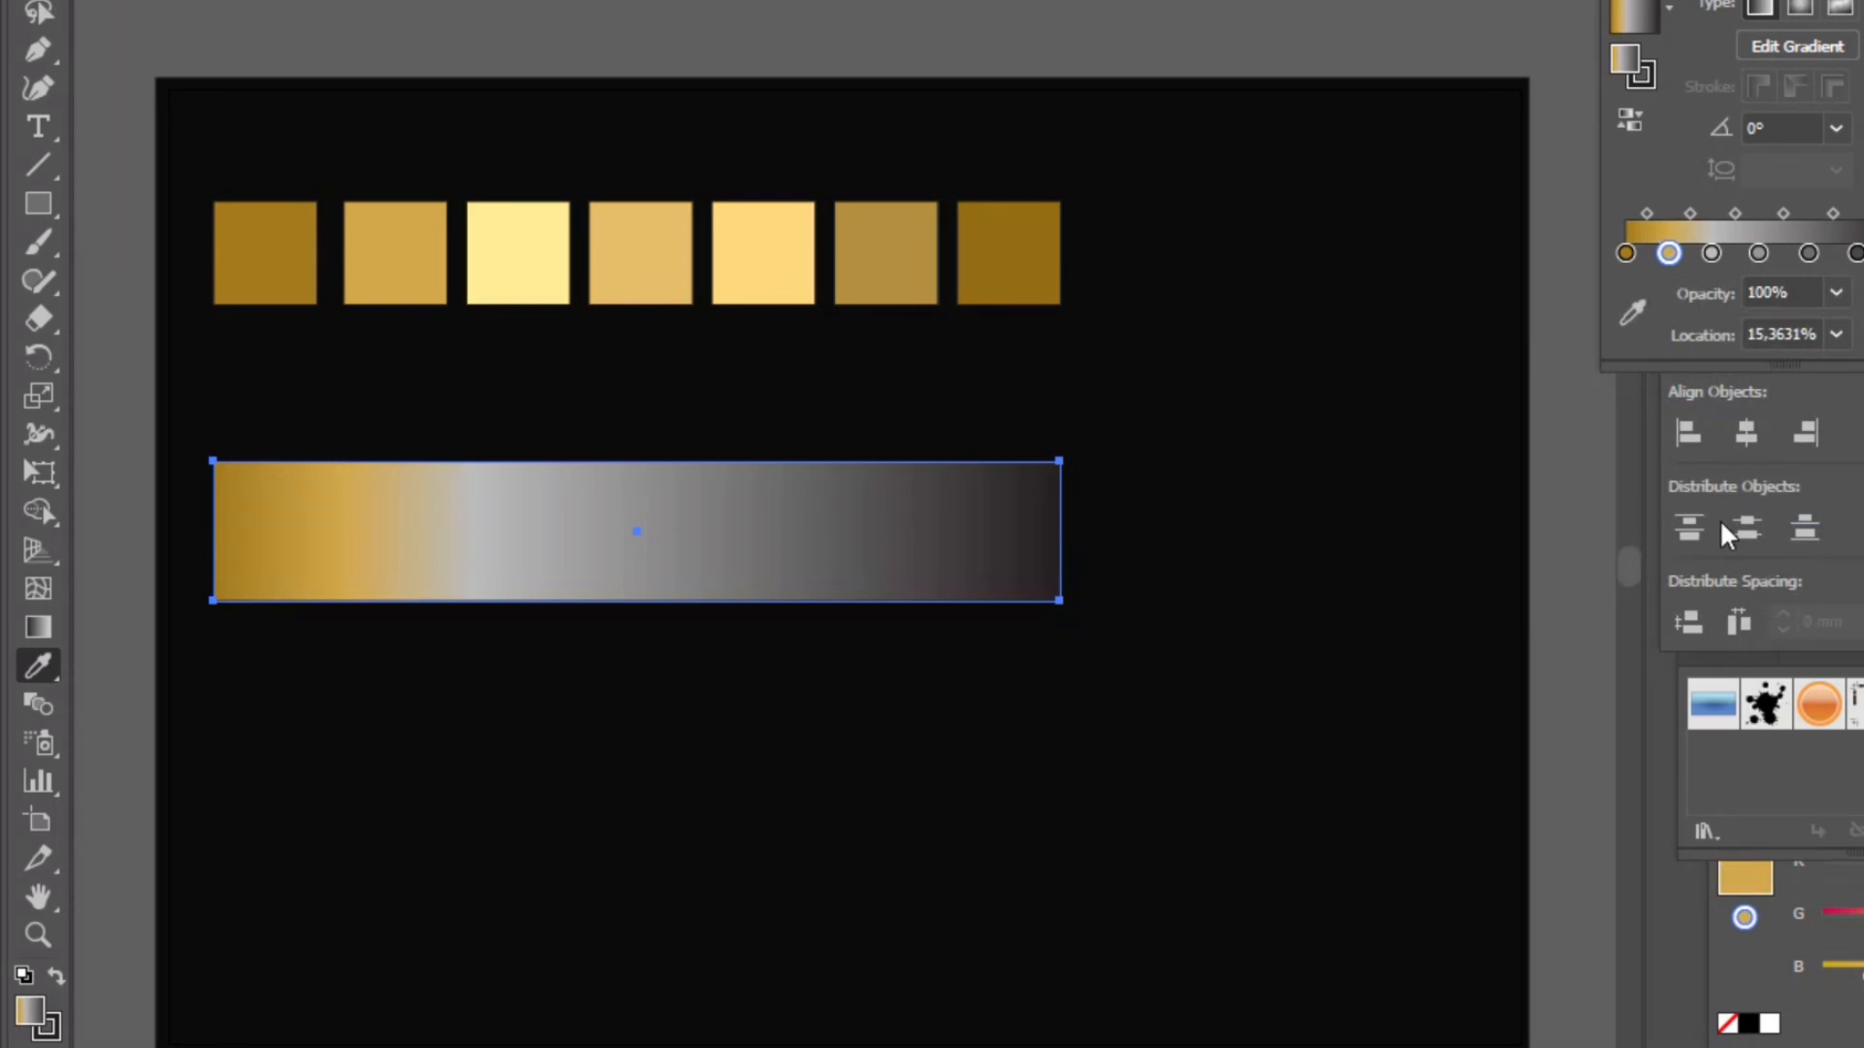
- Set the third gradient stop's color to hex ffec94
{"action": "left_click", "coordinate": [1711, 253]}
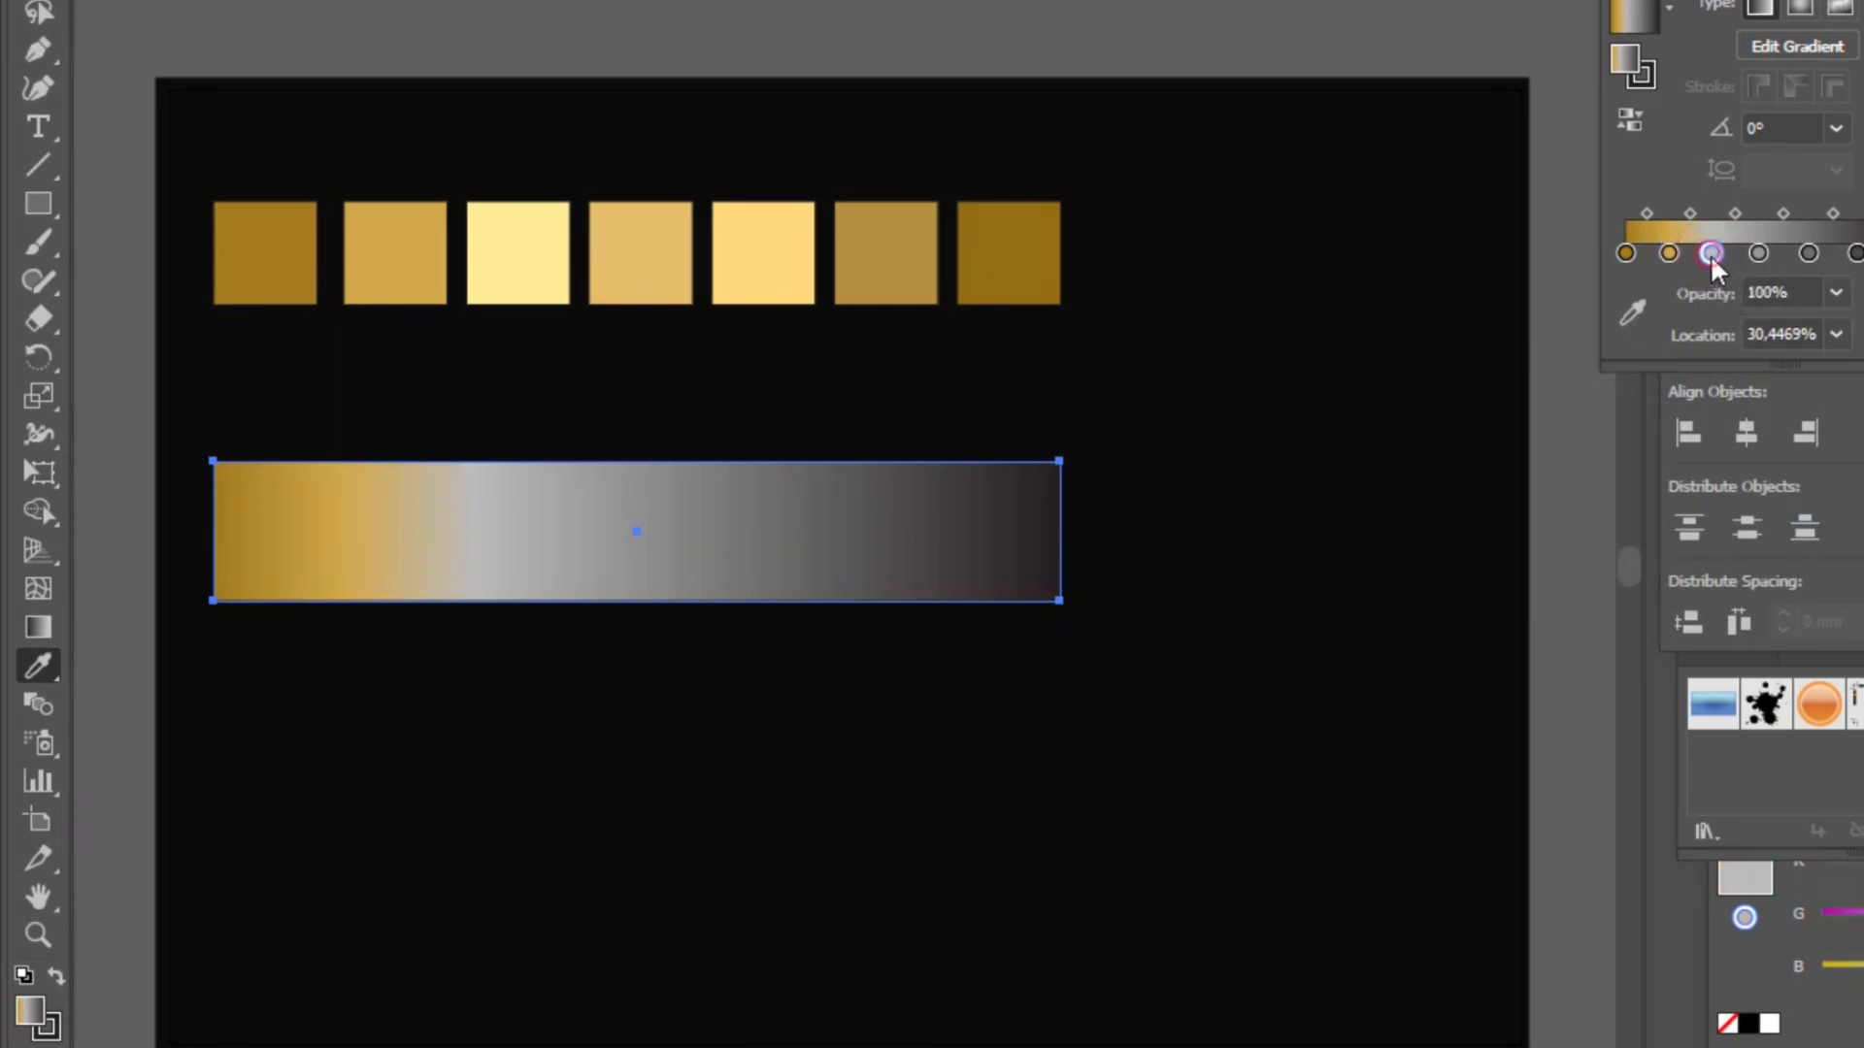
{"action": "double_click", "coordinate": [1711, 253]}
{"action": "left_click", "coordinate": [1858, 534]}
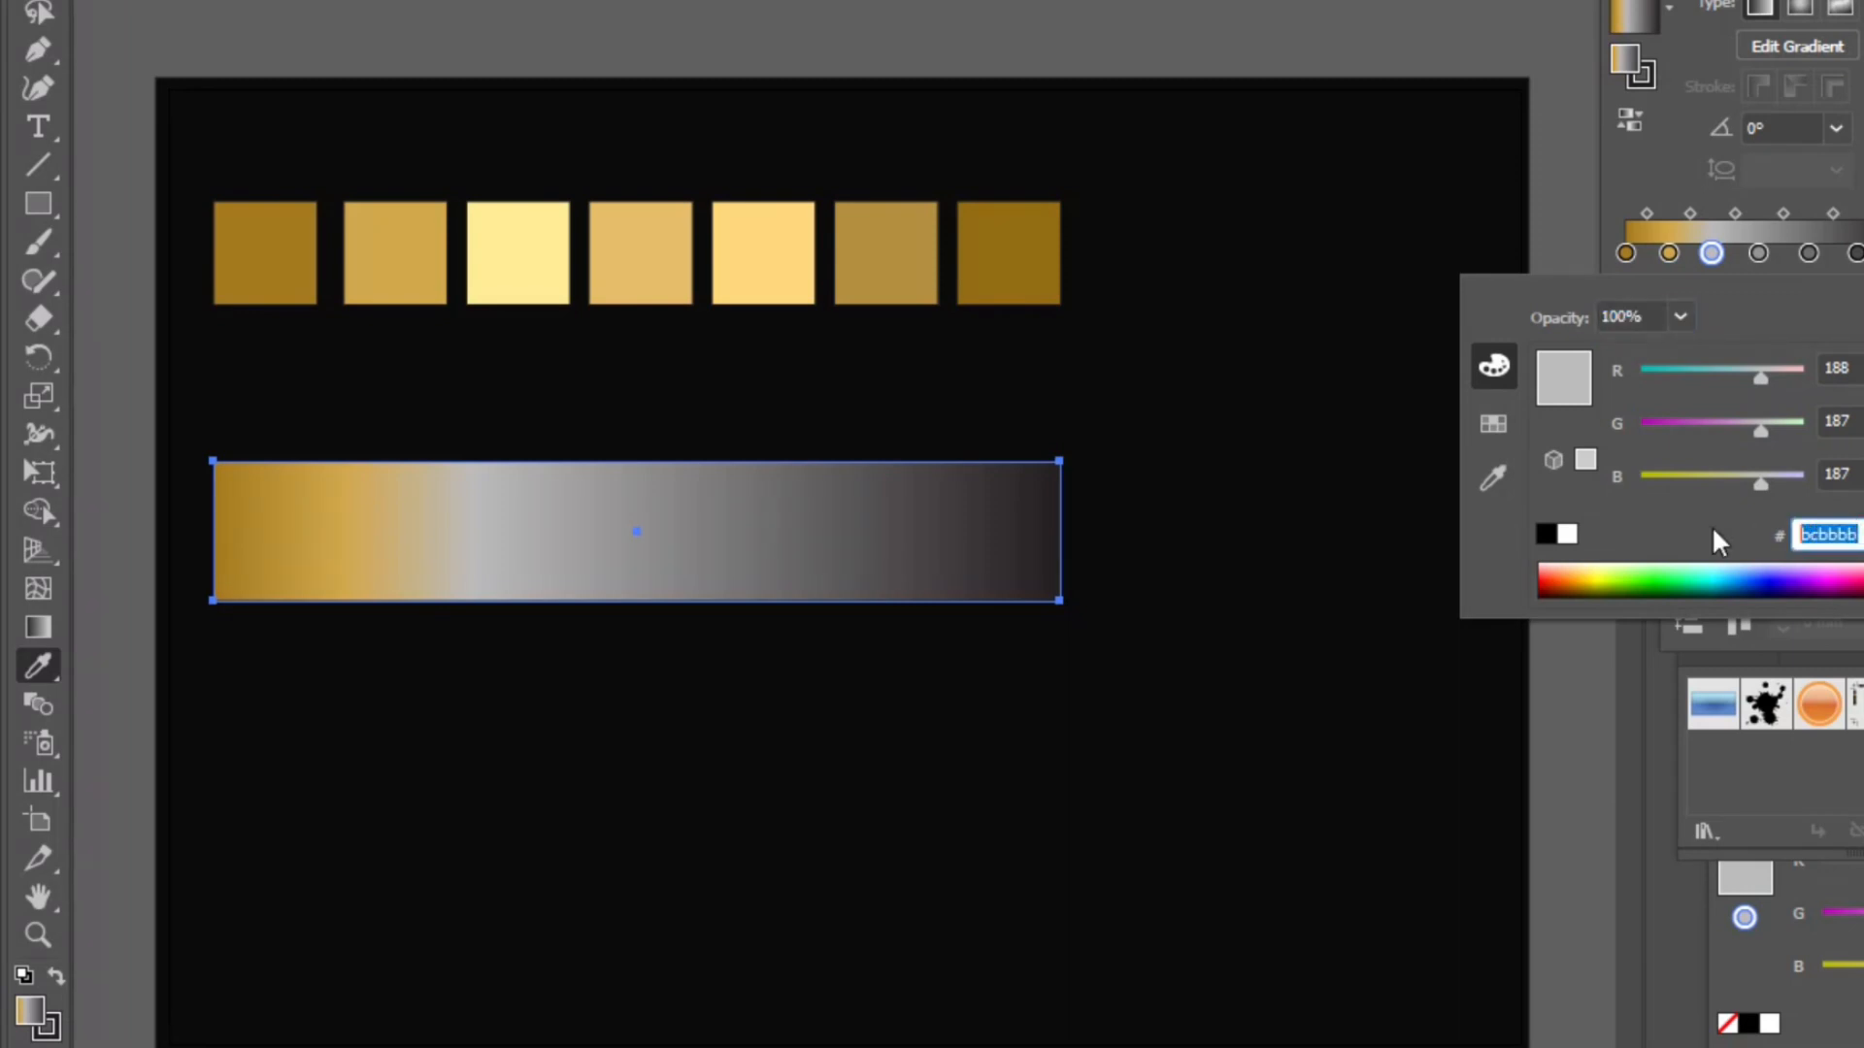
{"action": "type", "text": "ffec94"}
{"action": "key", "text": "Return"}
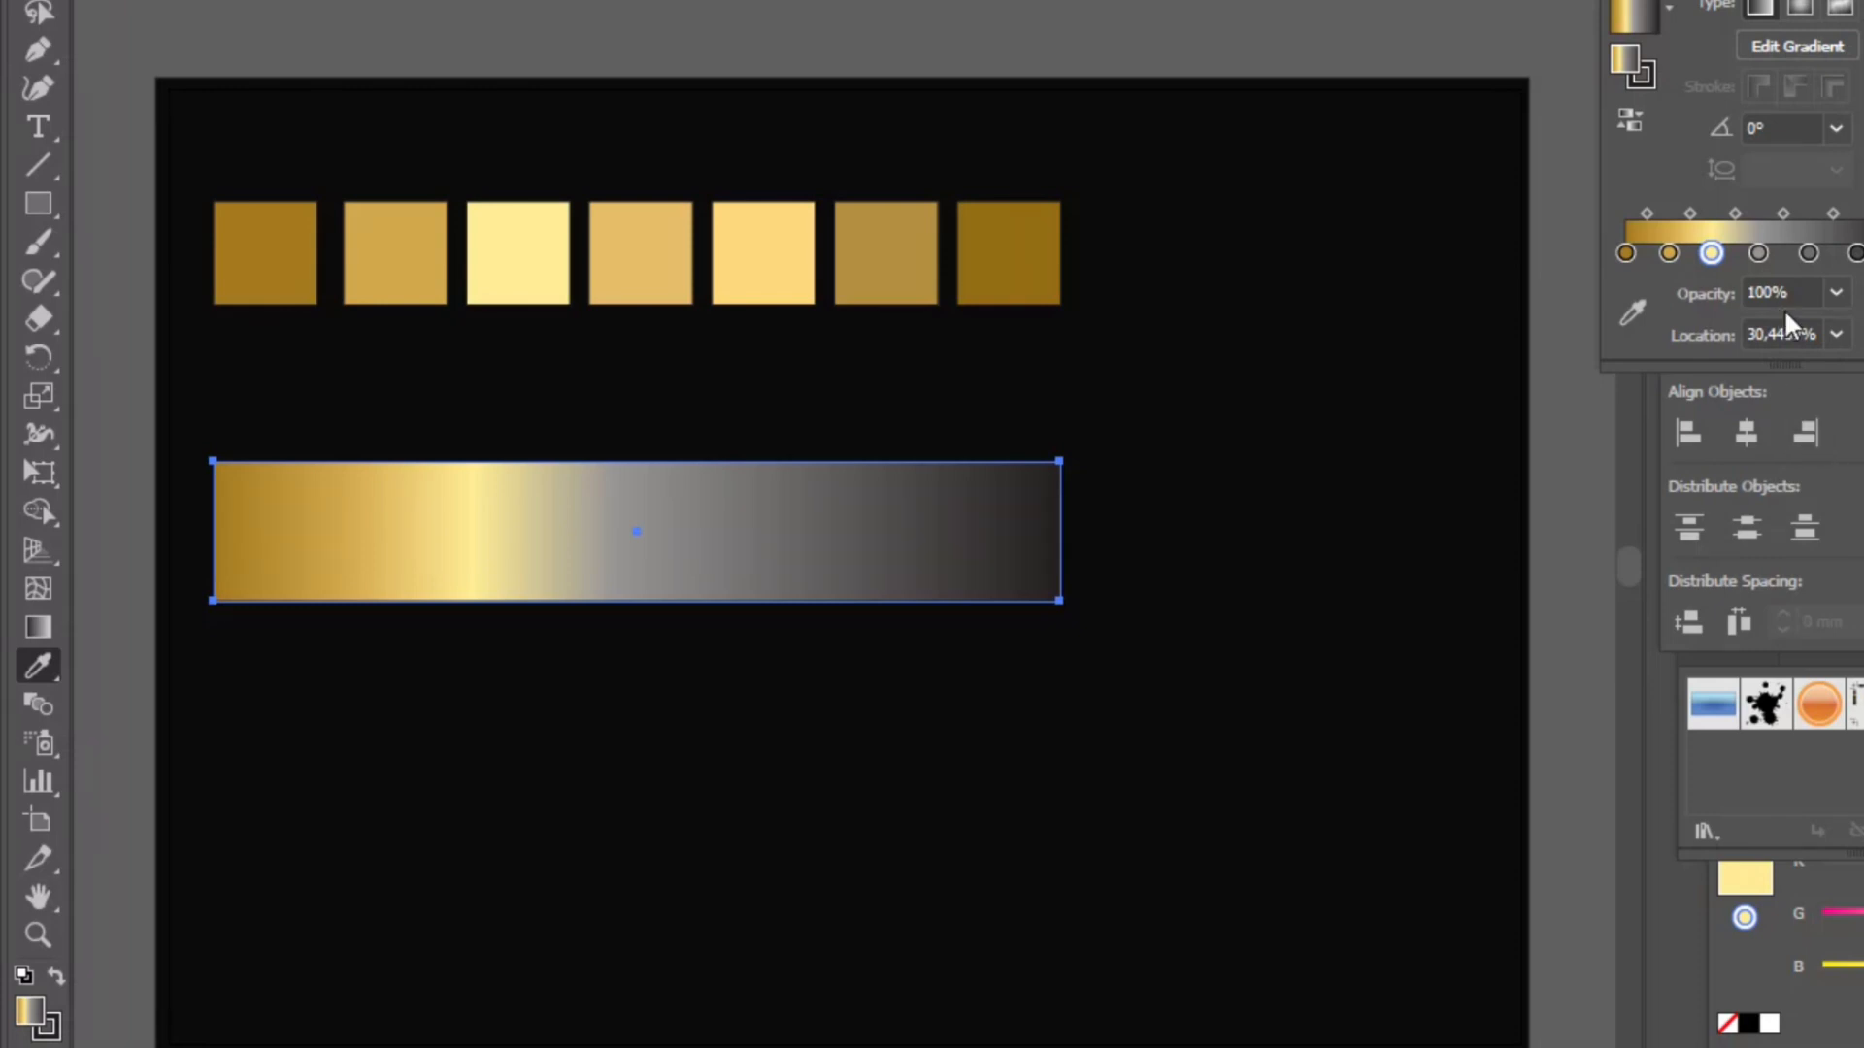
- Set the fourth gradient stop's color to hex e6be69
{"action": "double_click", "coordinate": [1758, 253]}
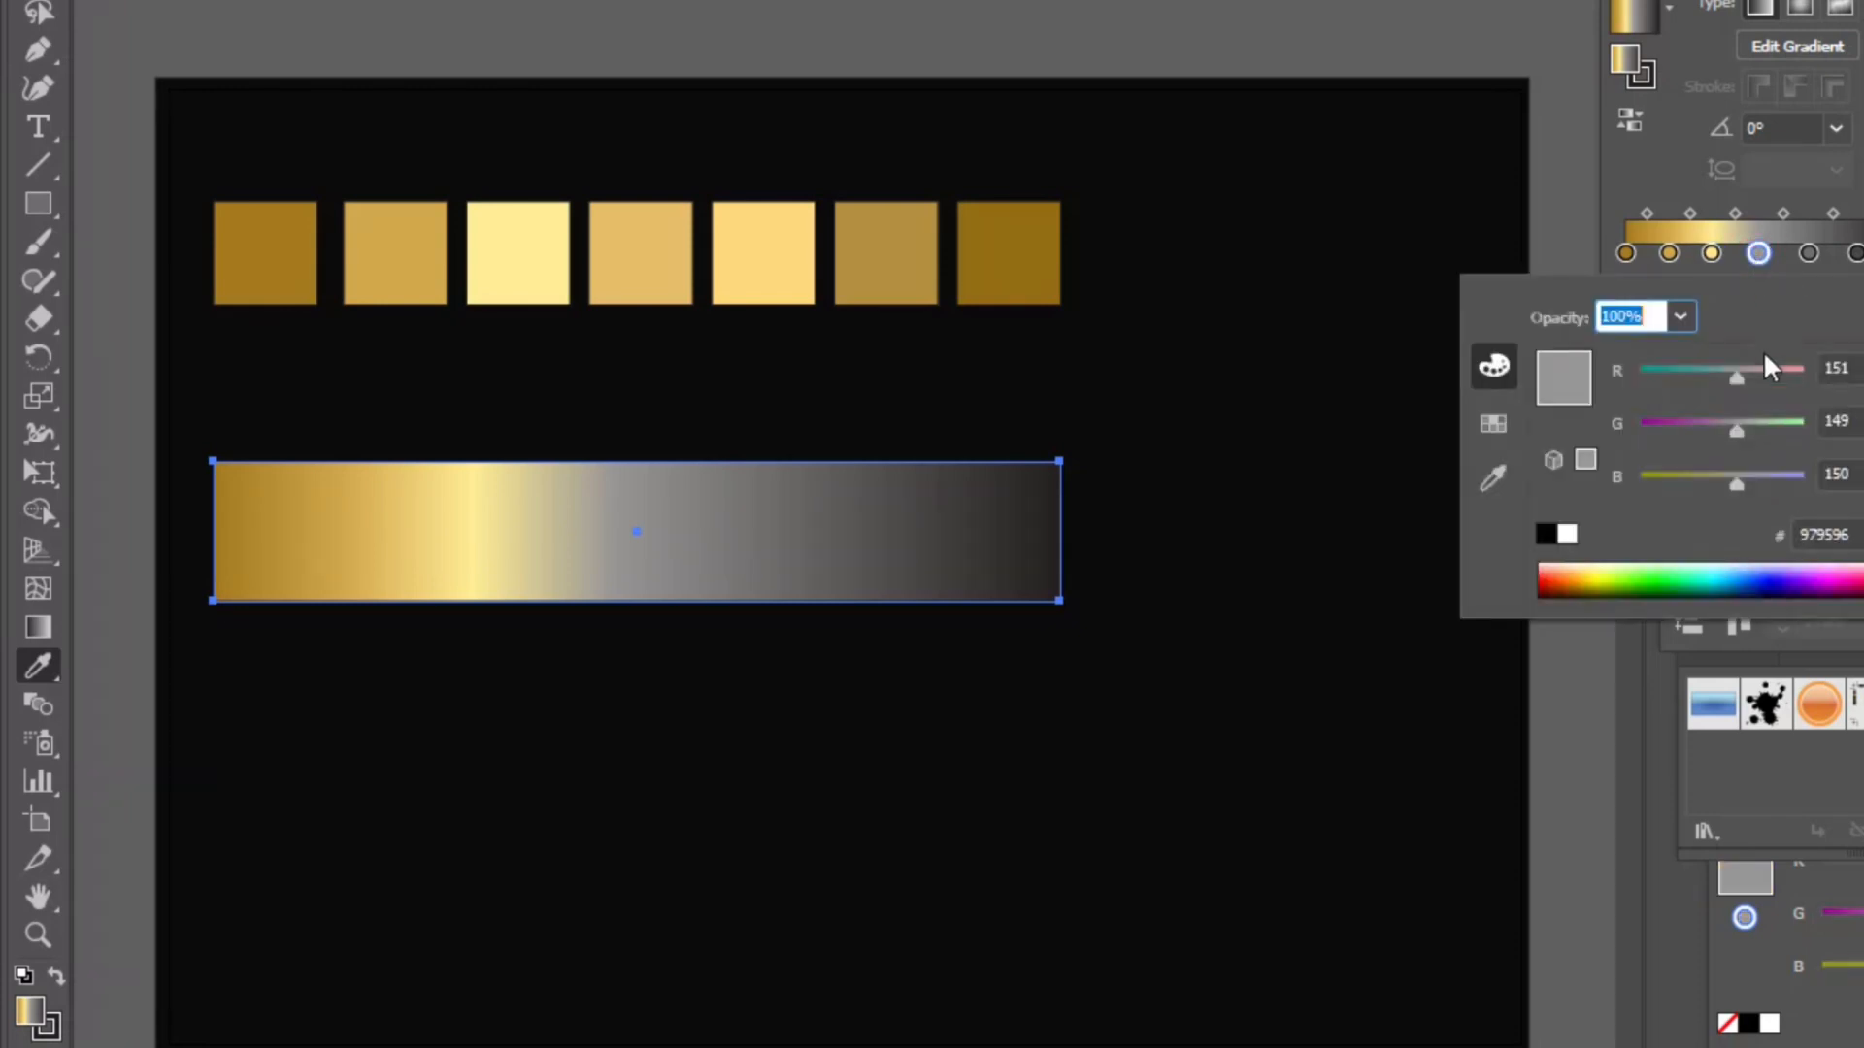
{"action": "left_click", "coordinate": [1839, 535]}
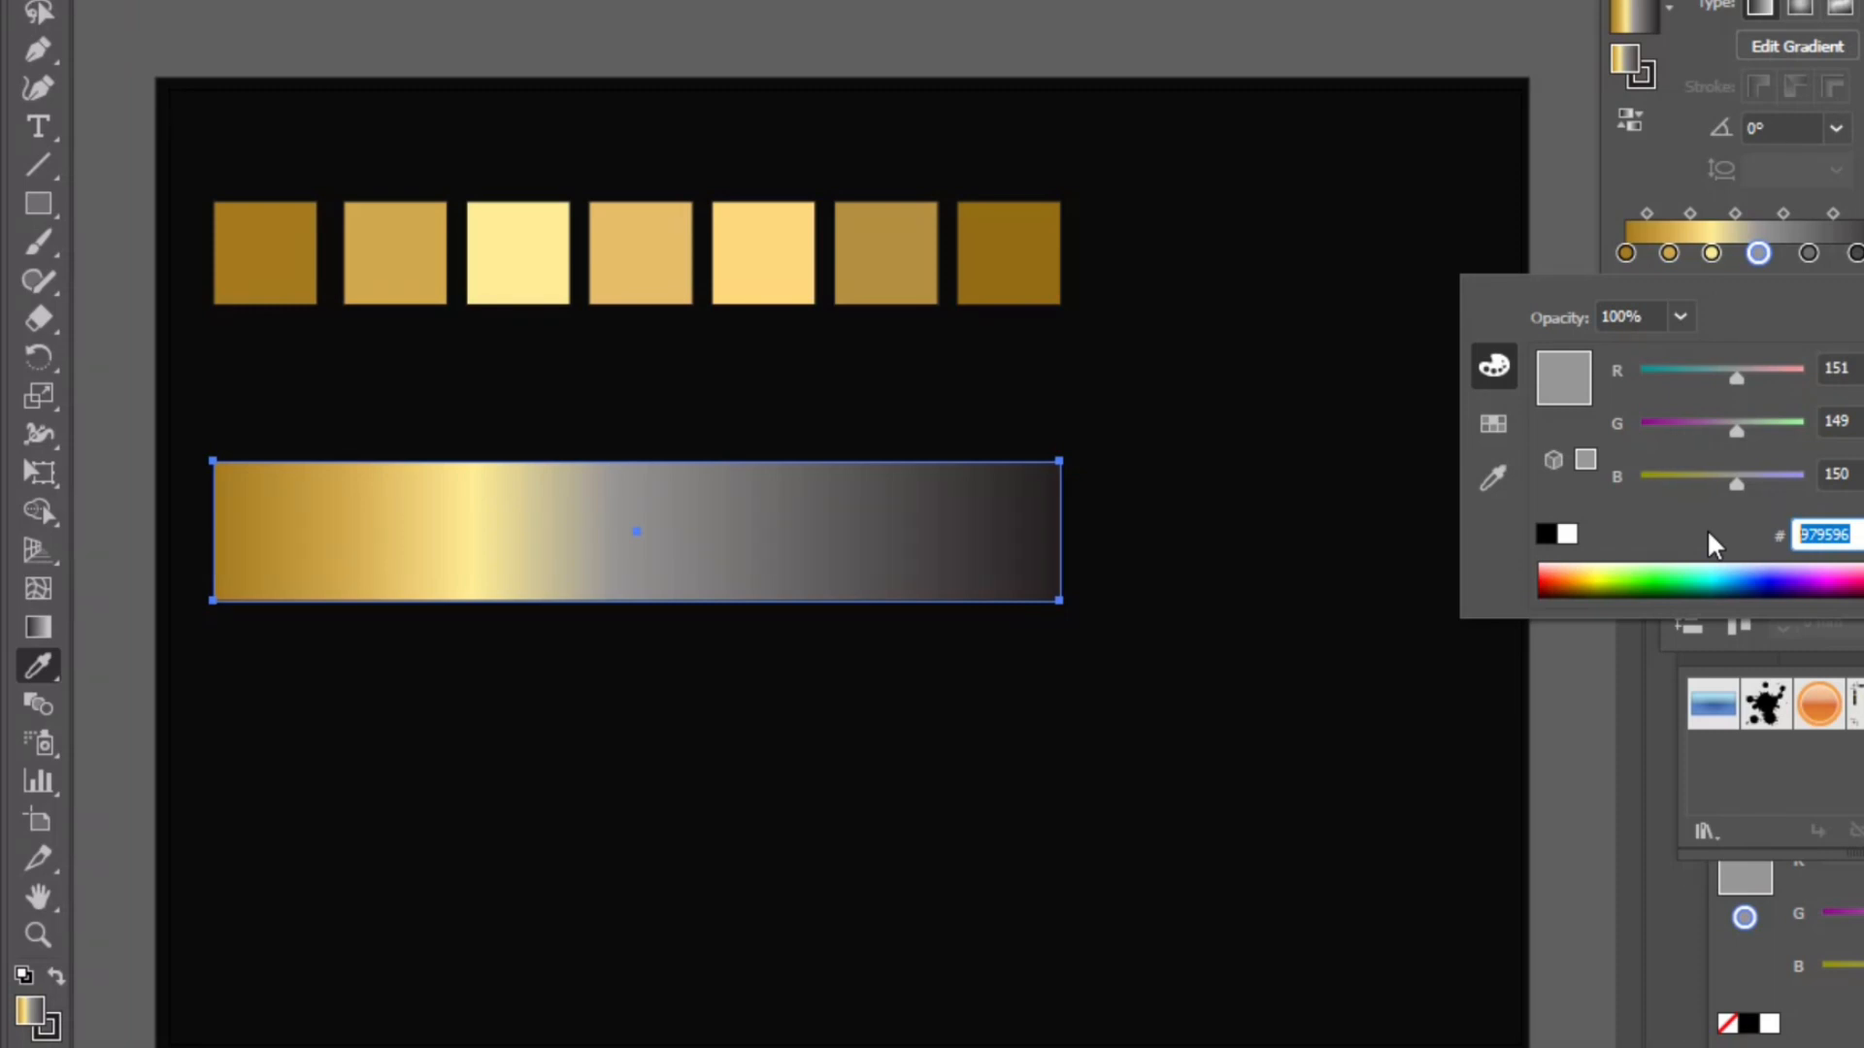
{"action": "type", "text": "e6be69"}
{"action": "key", "text": "Return"}
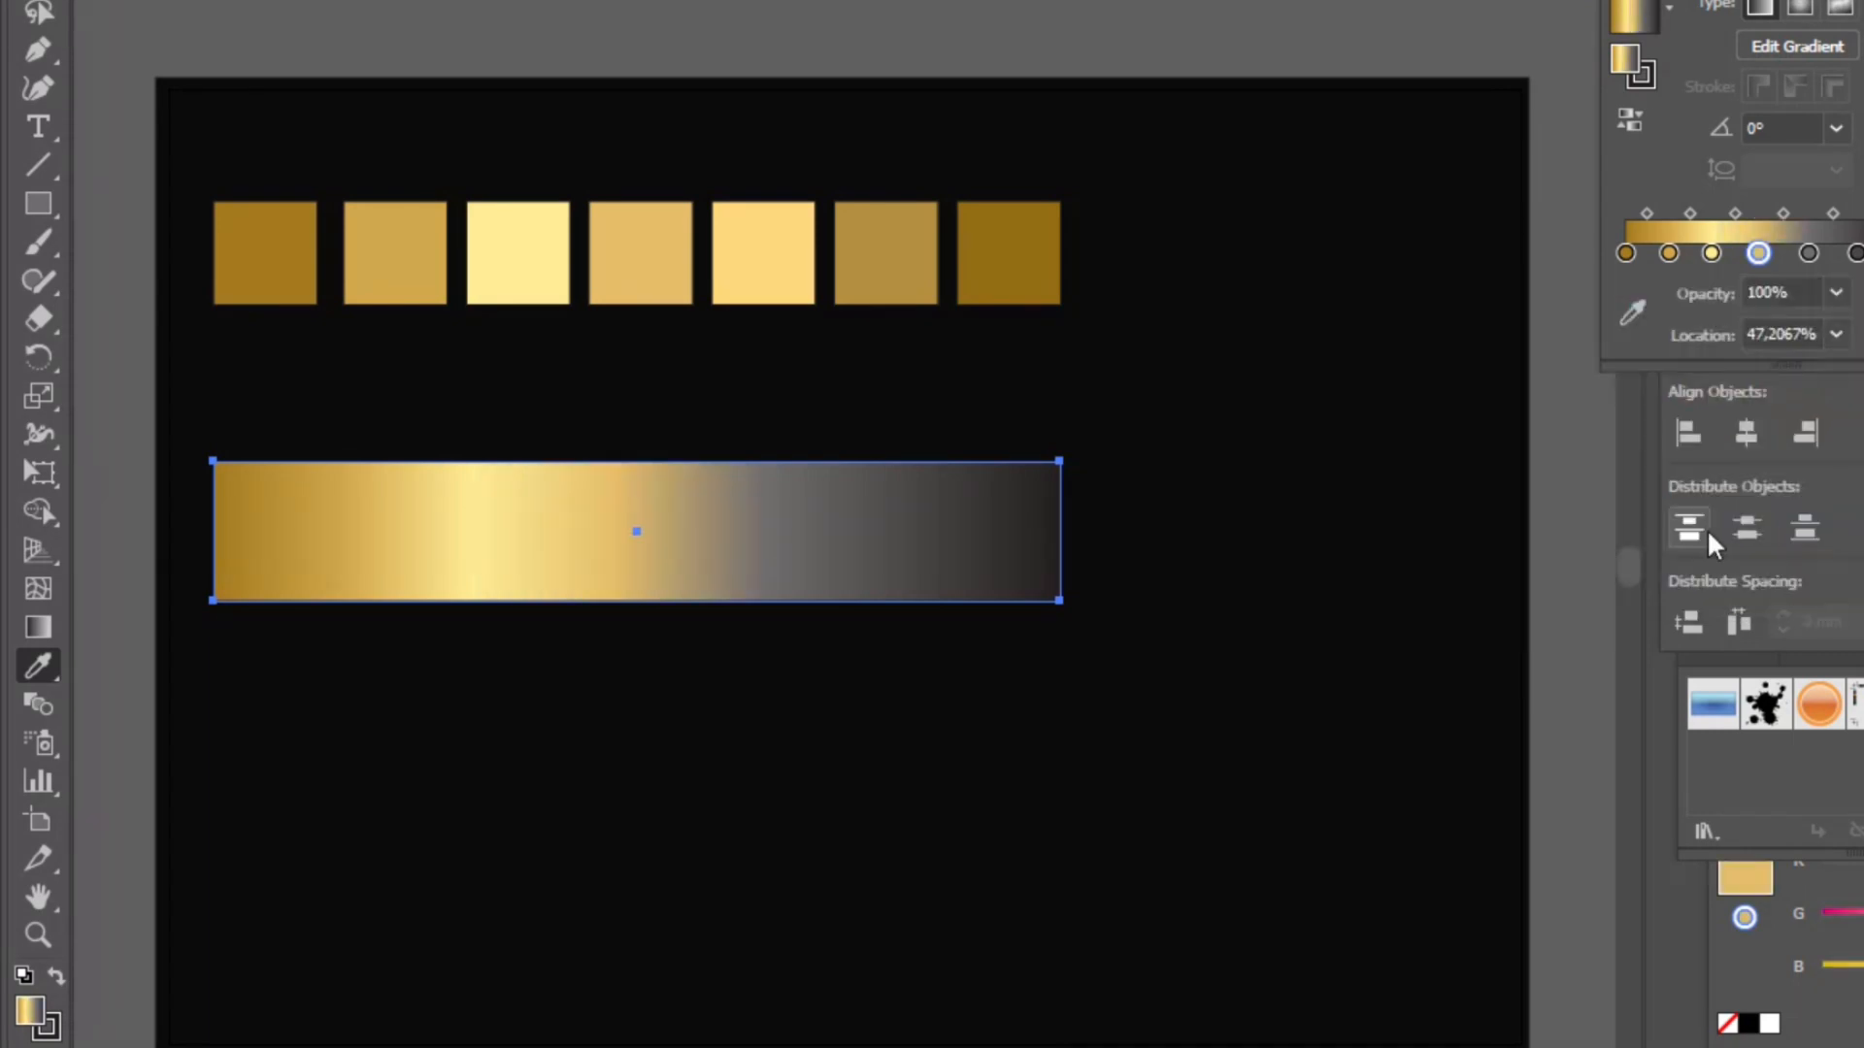
- Set the fifth gradient stop's color to hex ffd87c
{"action": "left_click", "coordinate": [1809, 254]}
{"action": "double_click", "coordinate": [1808, 254]}
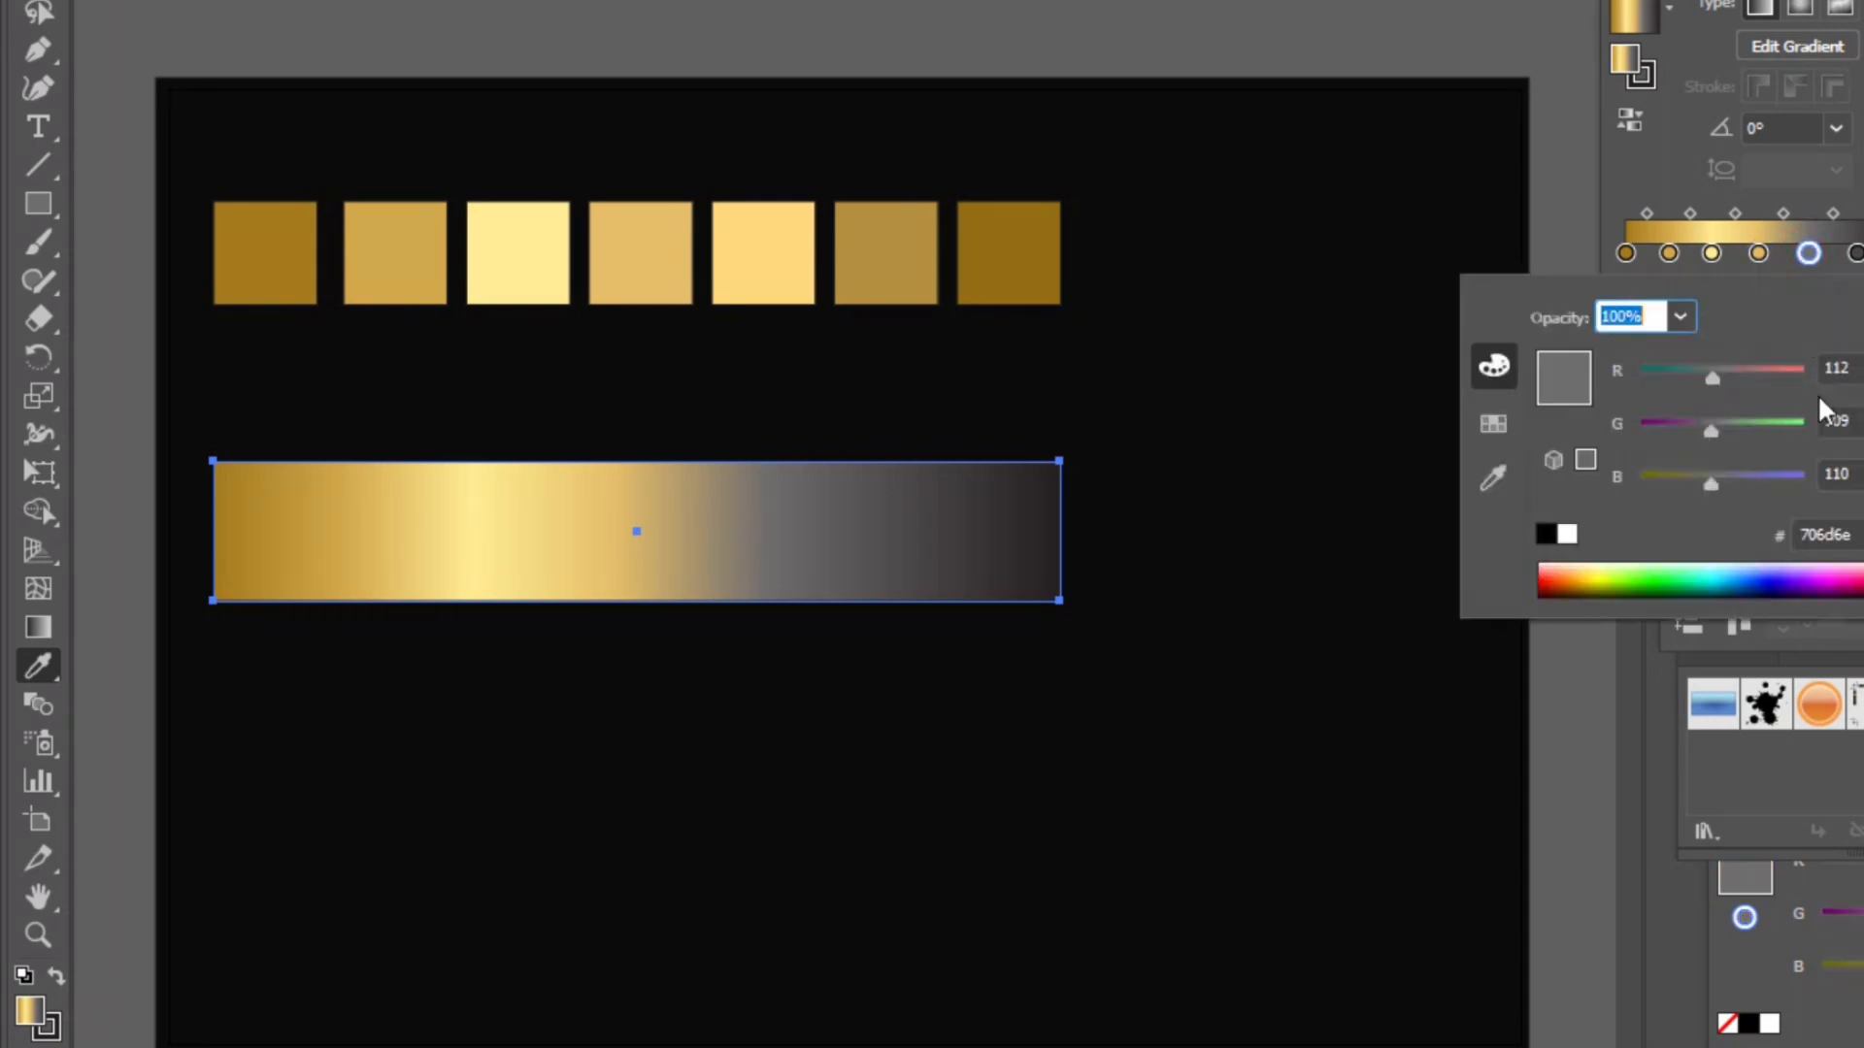
{"action": "left_click", "coordinate": [1856, 535]}
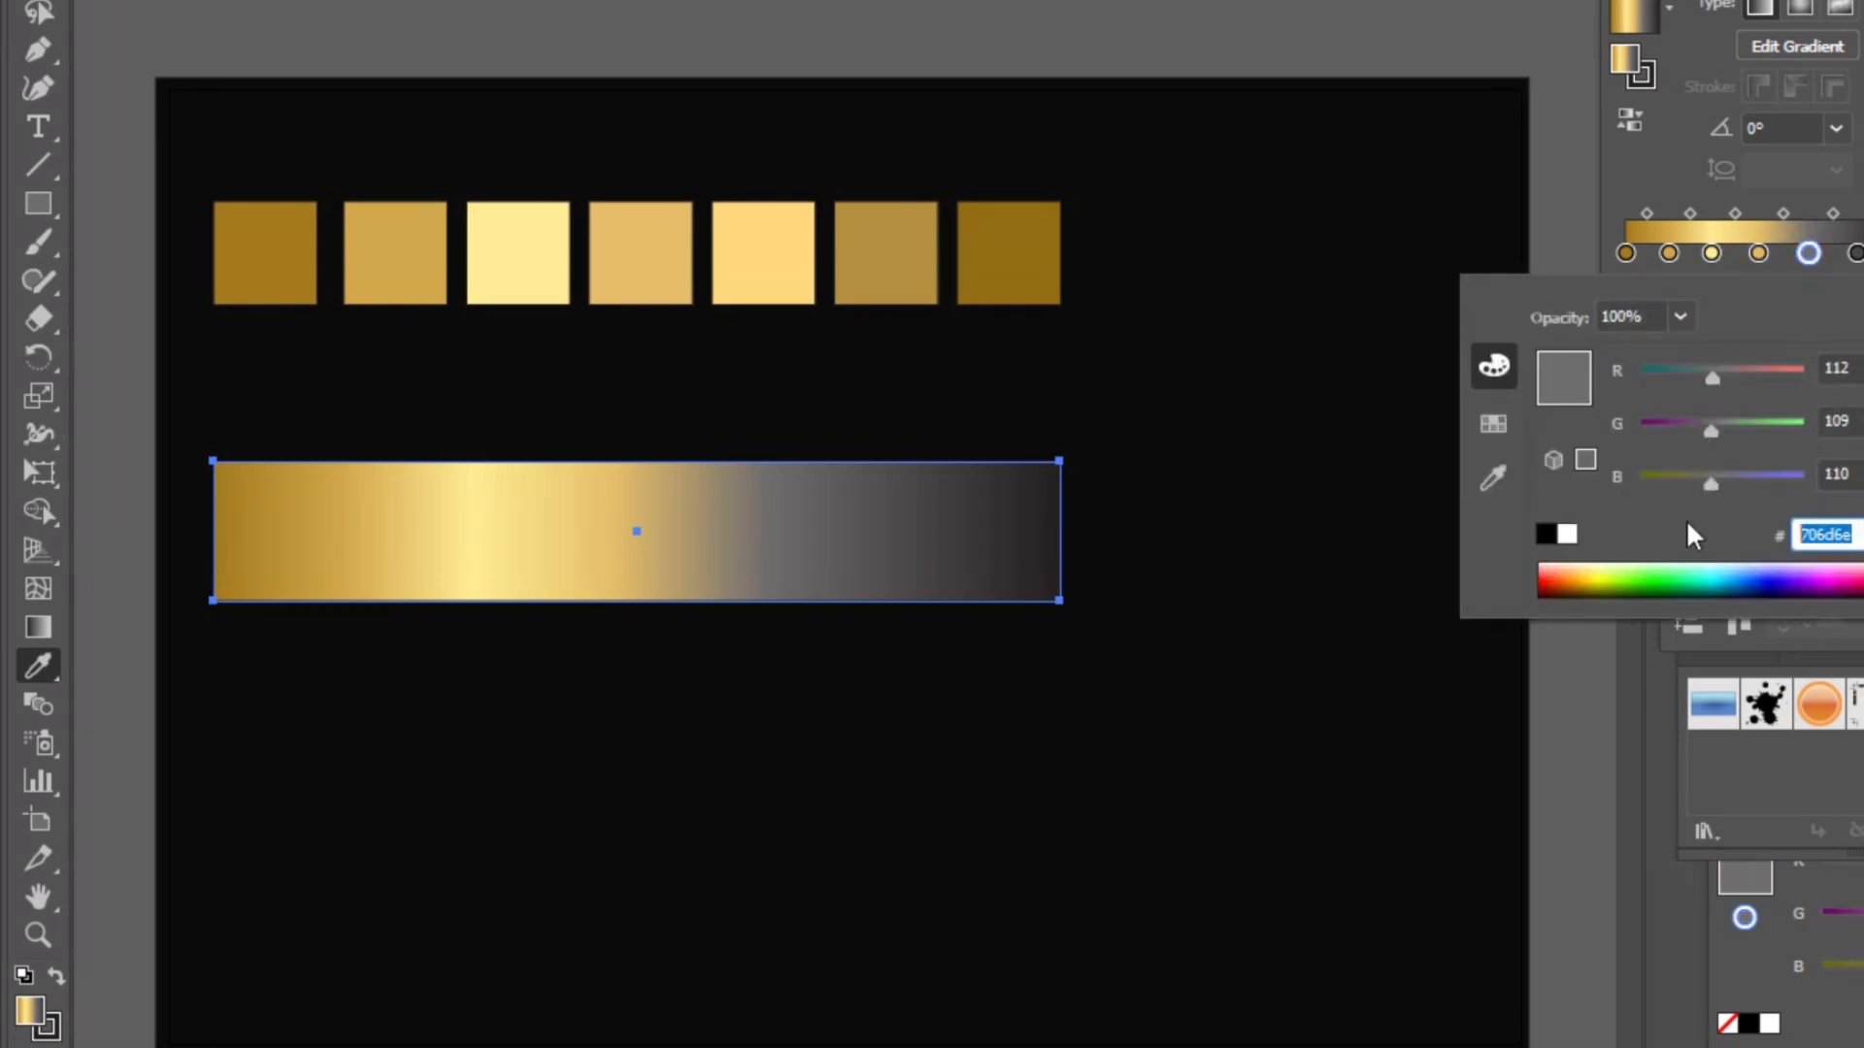
{"action": "key", "text": "BackSpace"}
{"action": "type", "text": "ffd87c"}
{"action": "key", "text": "Return"}
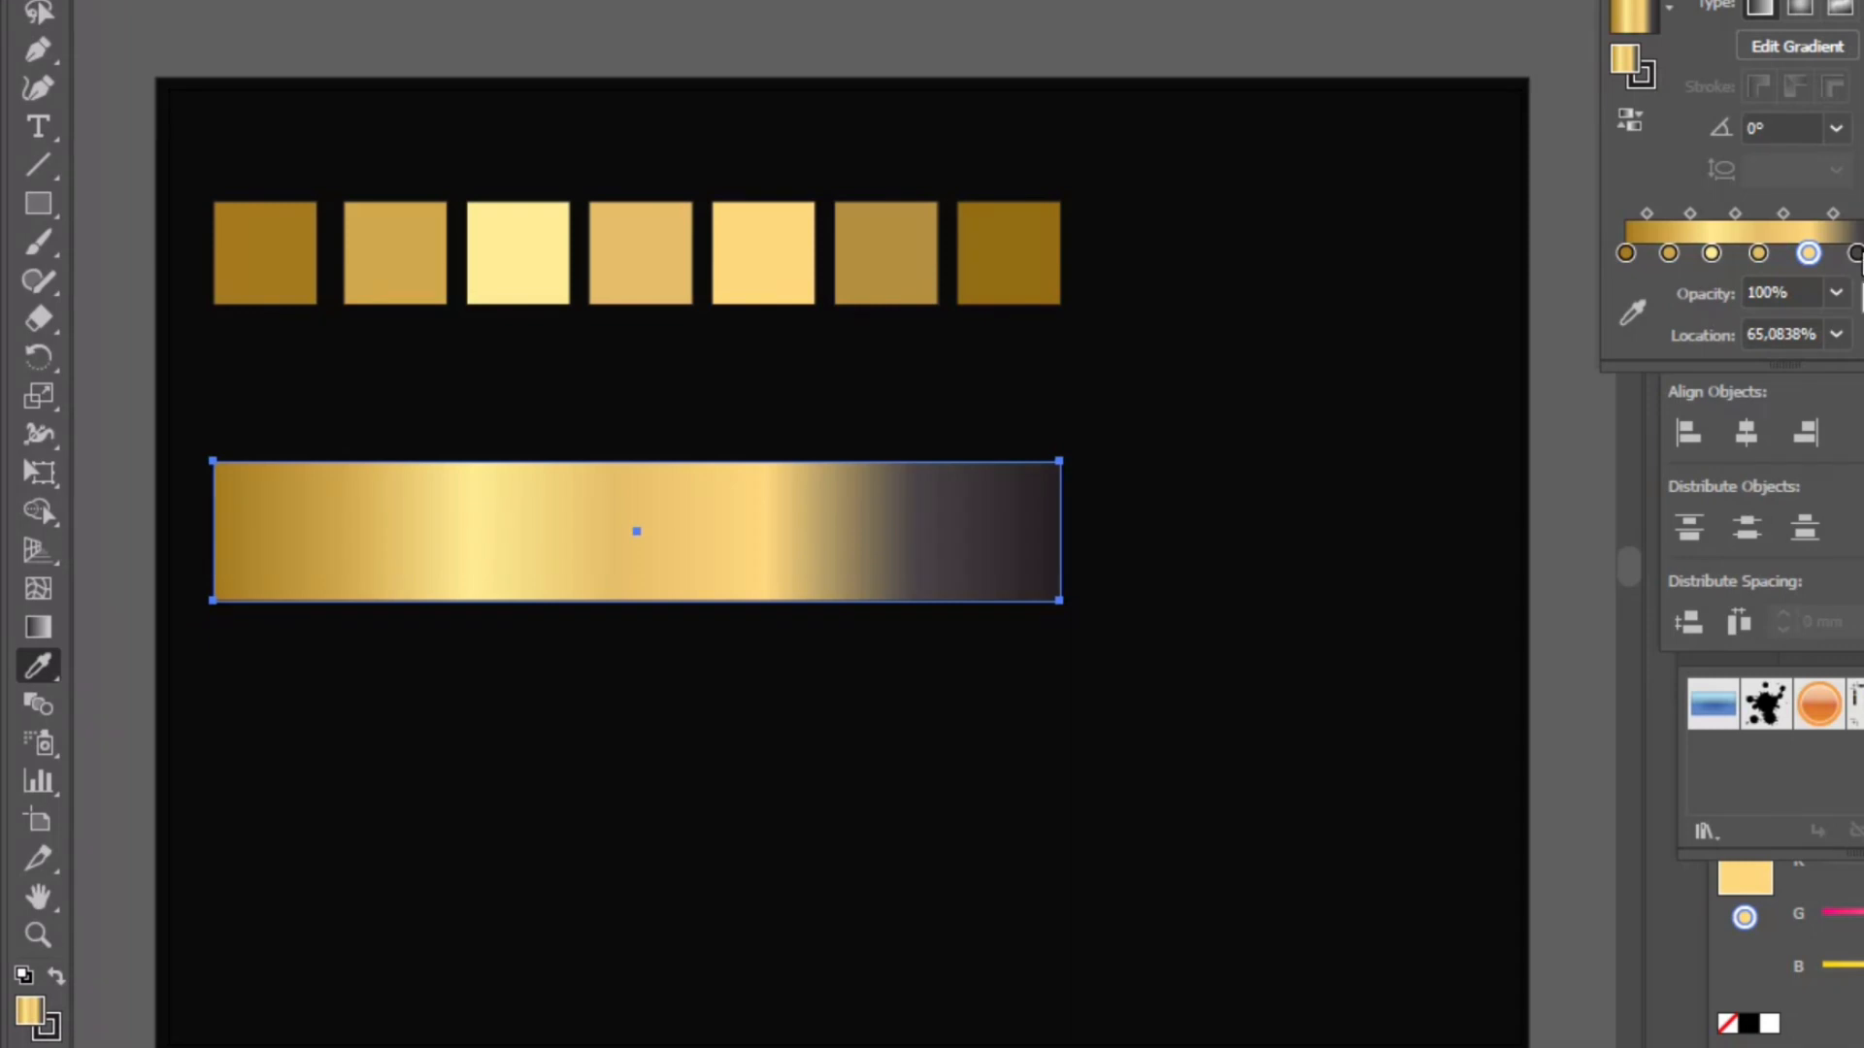
- Set the sixth gradient stop's color to hex b58f3e
{"action": "left_click", "coordinate": [1855, 253]}
{"action": "double_click", "coordinate": [1855, 254]}
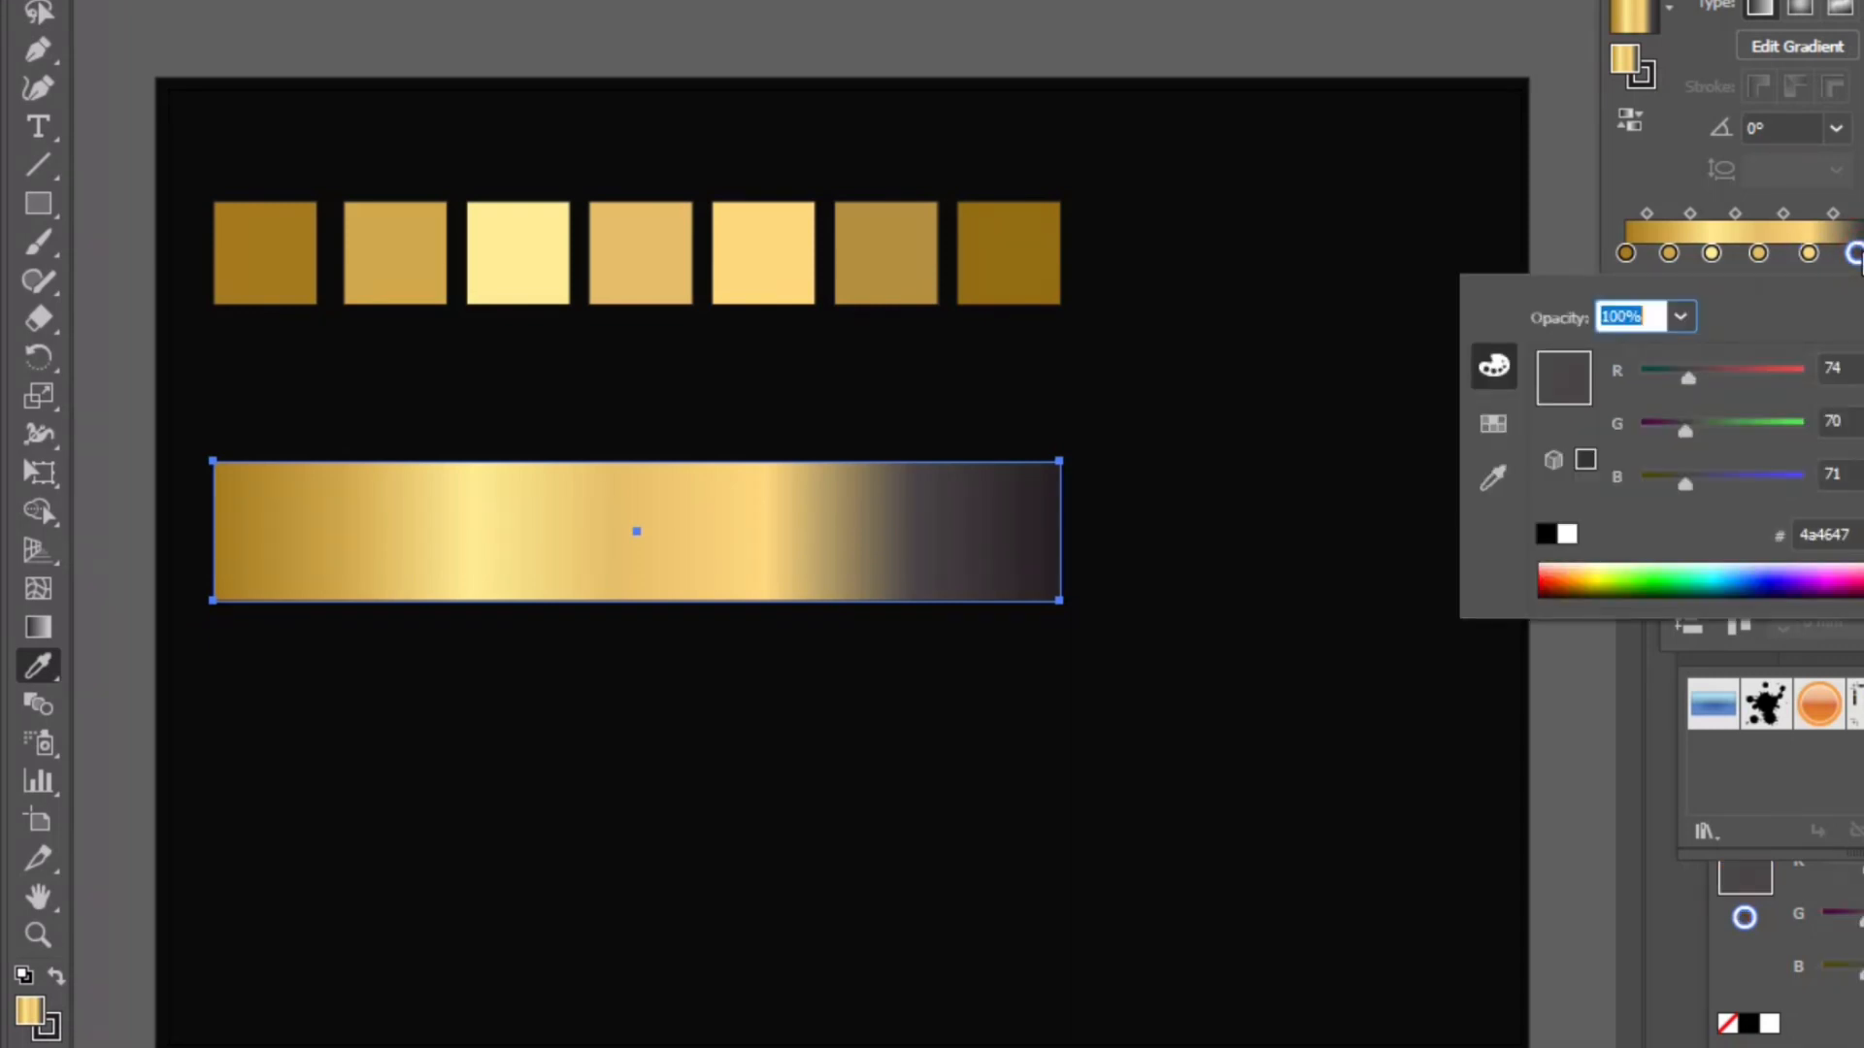
{"action": "key", "text": "Tab"}
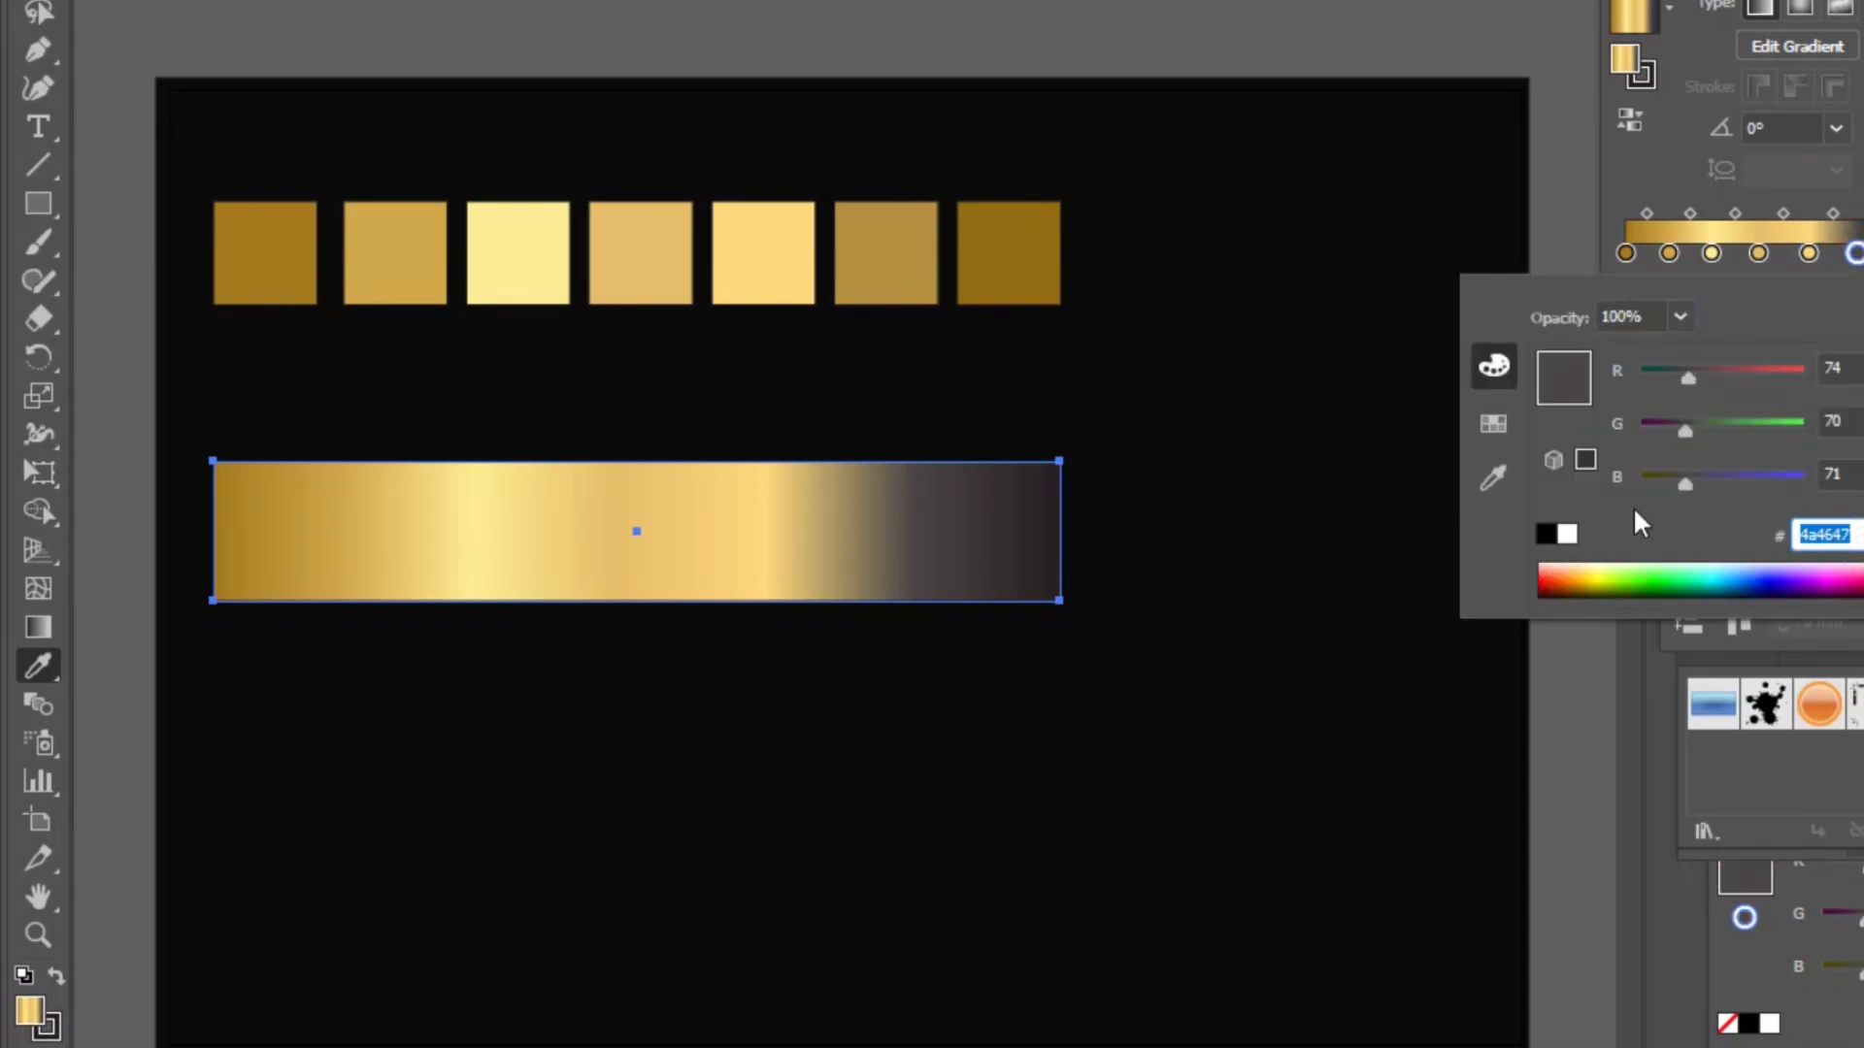
{"action": "key", "text": "BackSpace"}
{"action": "type", "text": "b58f3e"}
{"action": "key", "text": "Return"}
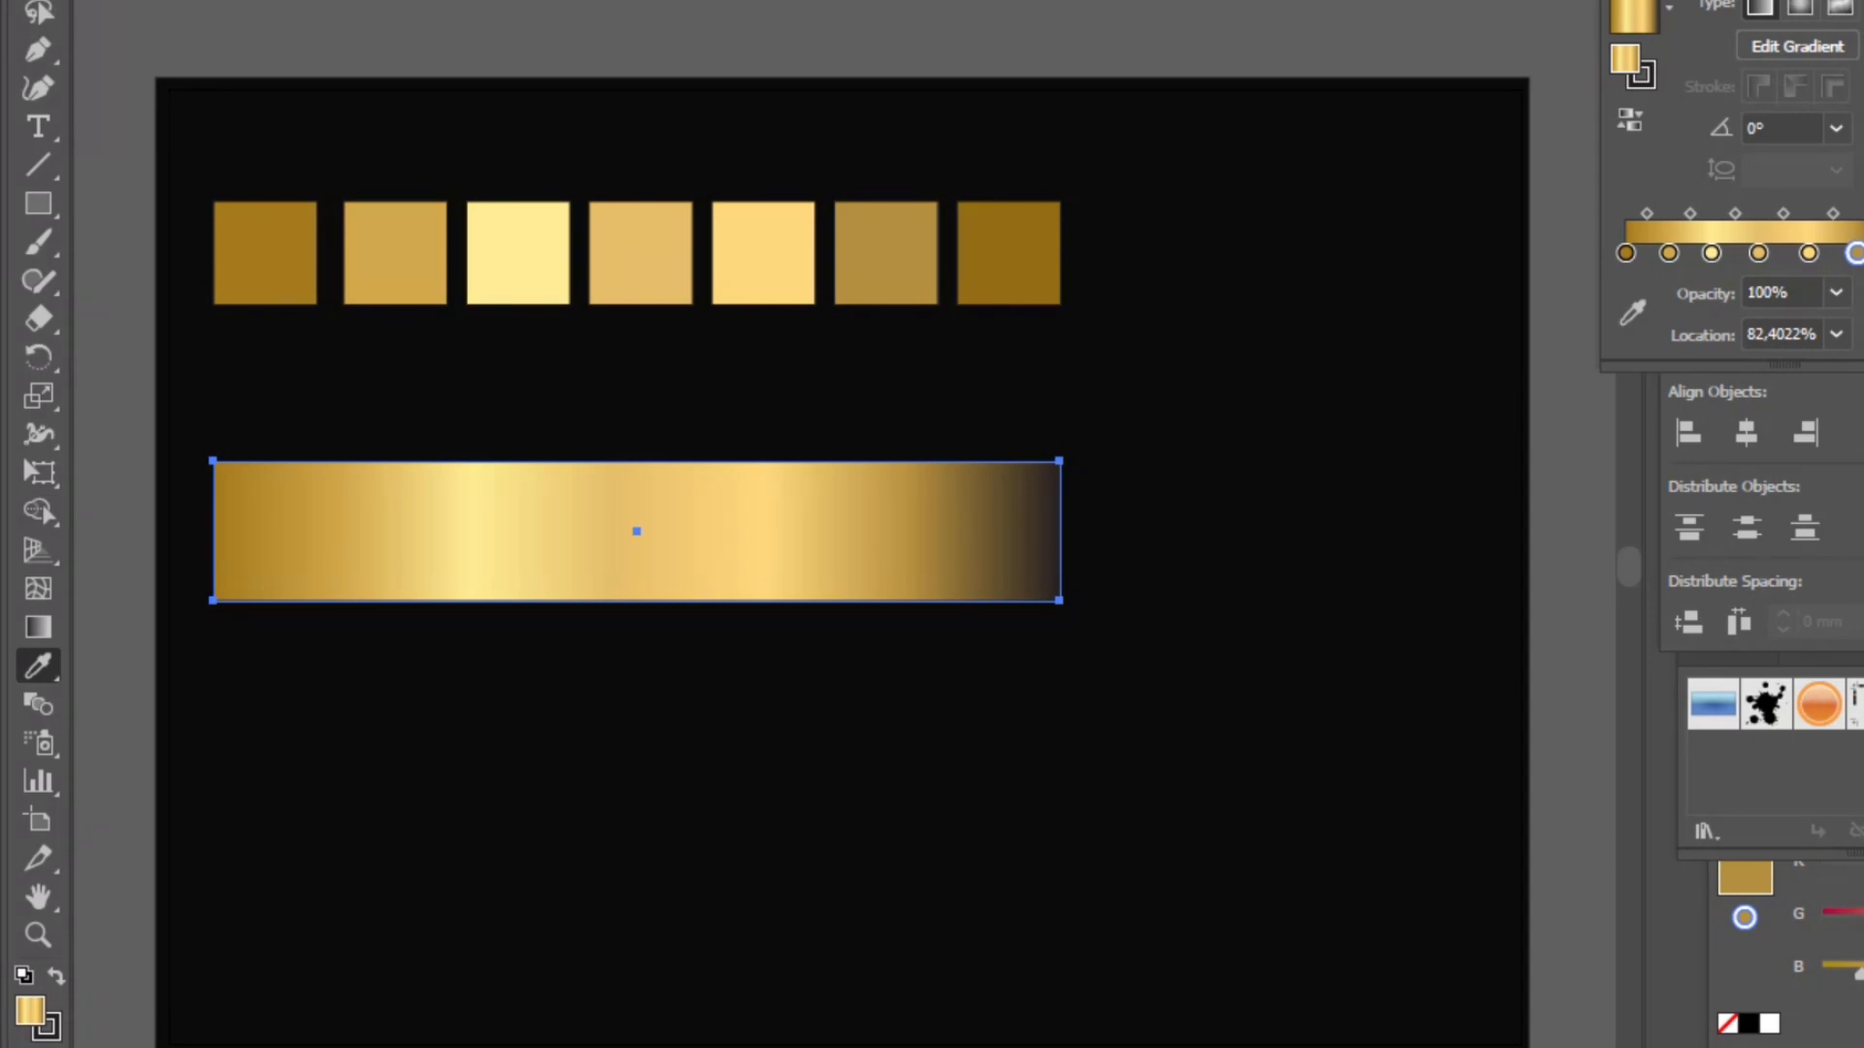
- Set the gradient stop near the right end to hex 956d13
{"action": "left_click", "coordinate": [1863, 253]}
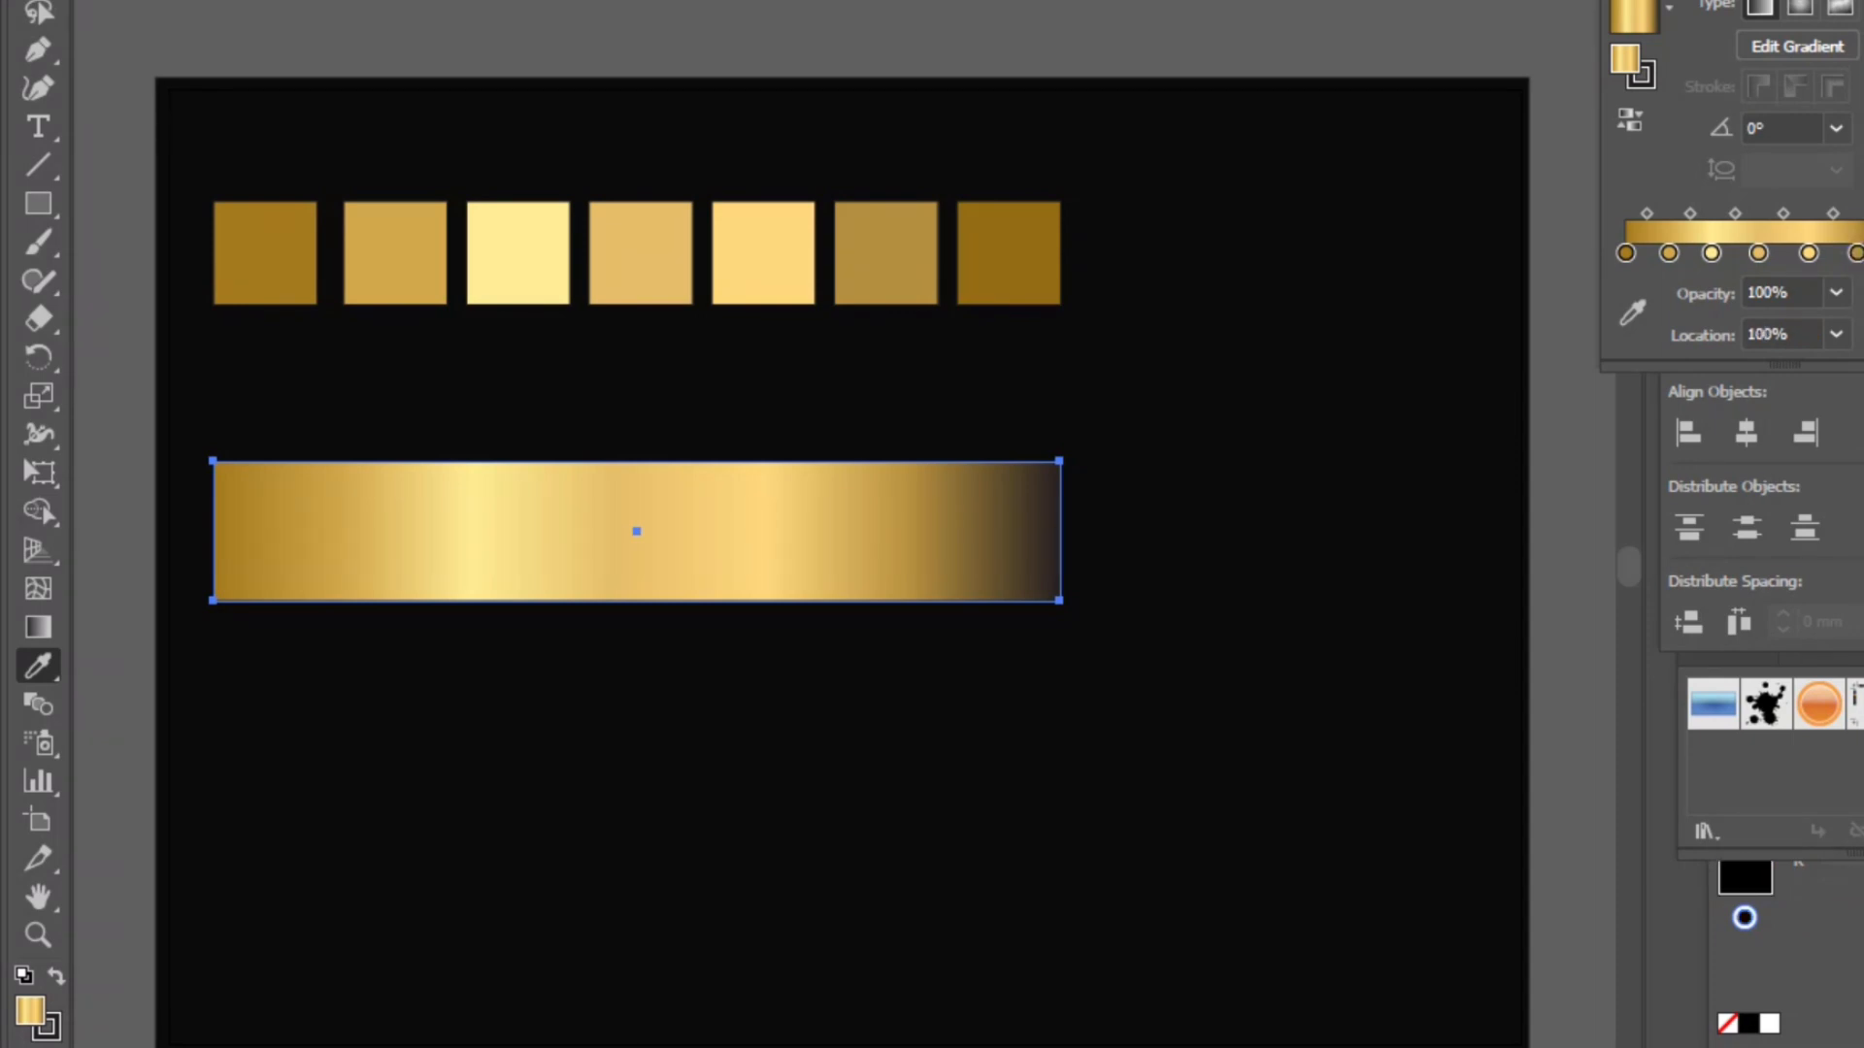
{"action": "double_click", "coordinate": [1863, 253]}
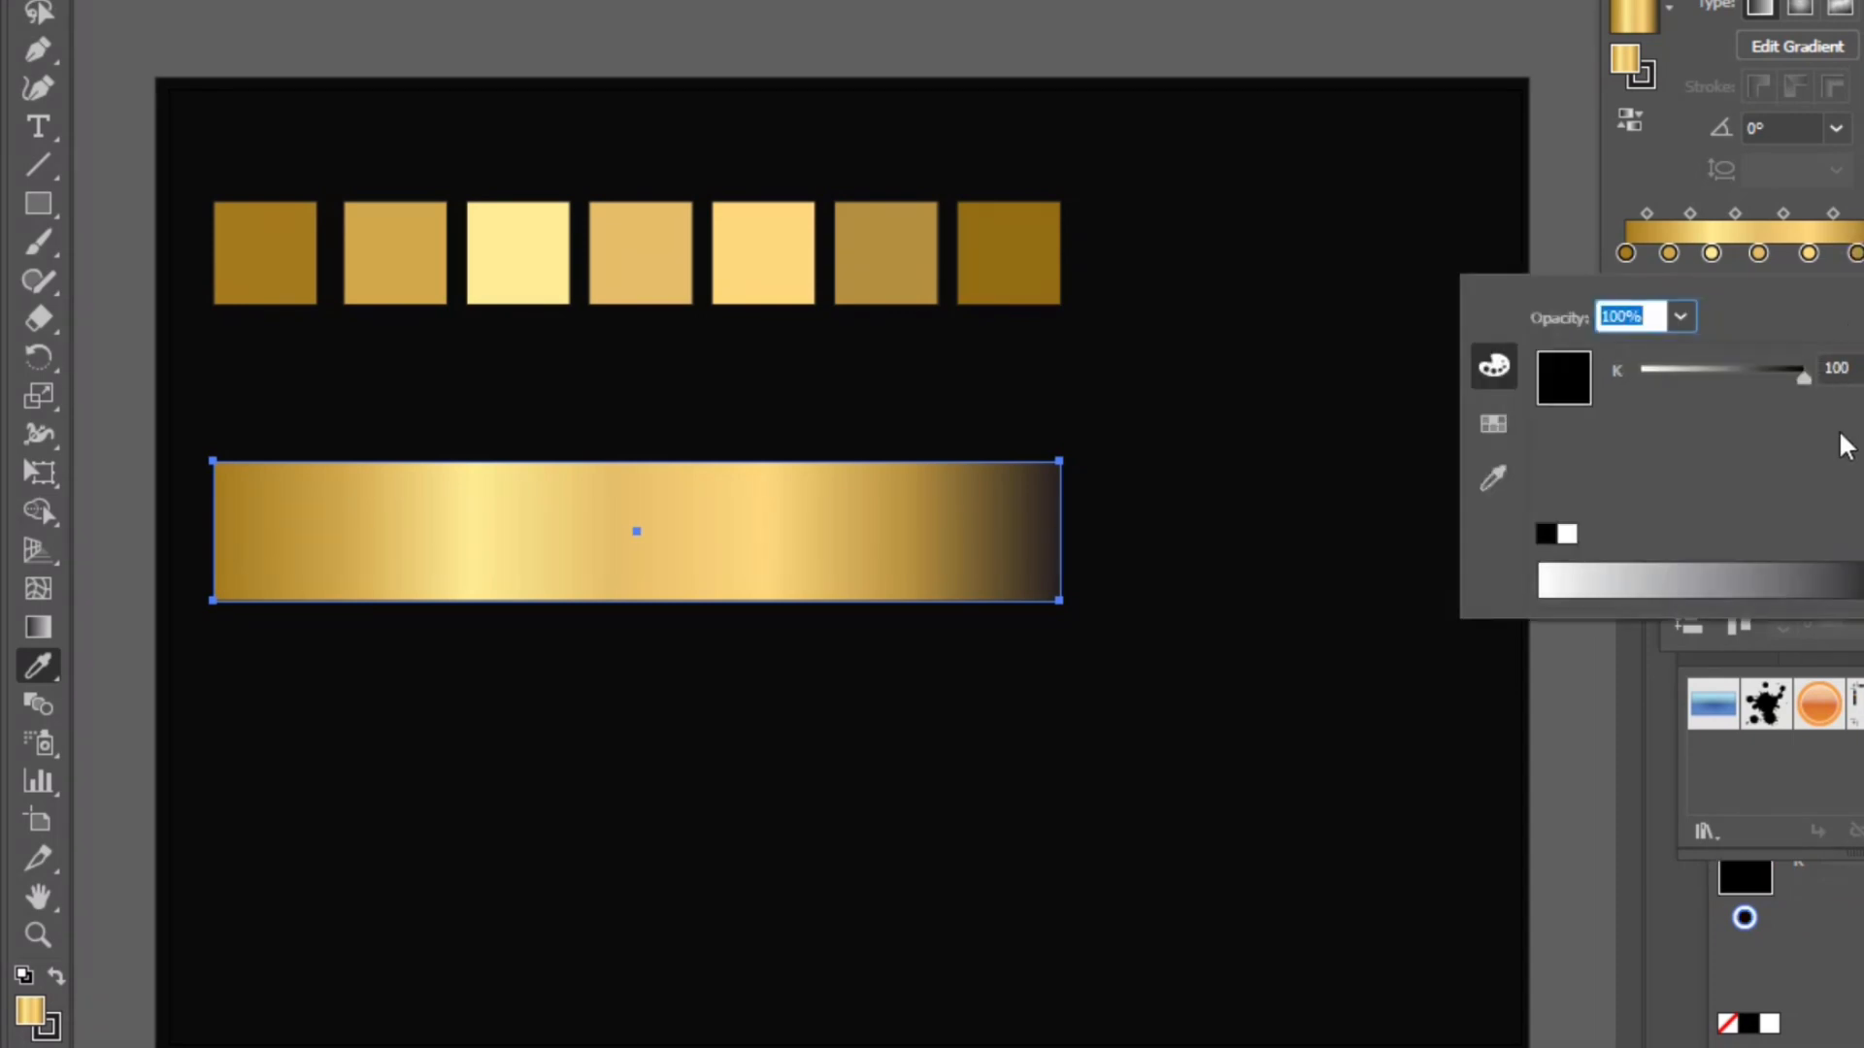
{"action": "left_click", "coordinate": [1862, 334]}
{"action": "double_click", "coordinate": [1863, 253]}
{"action": "left_click", "coordinate": [1426, 3]}
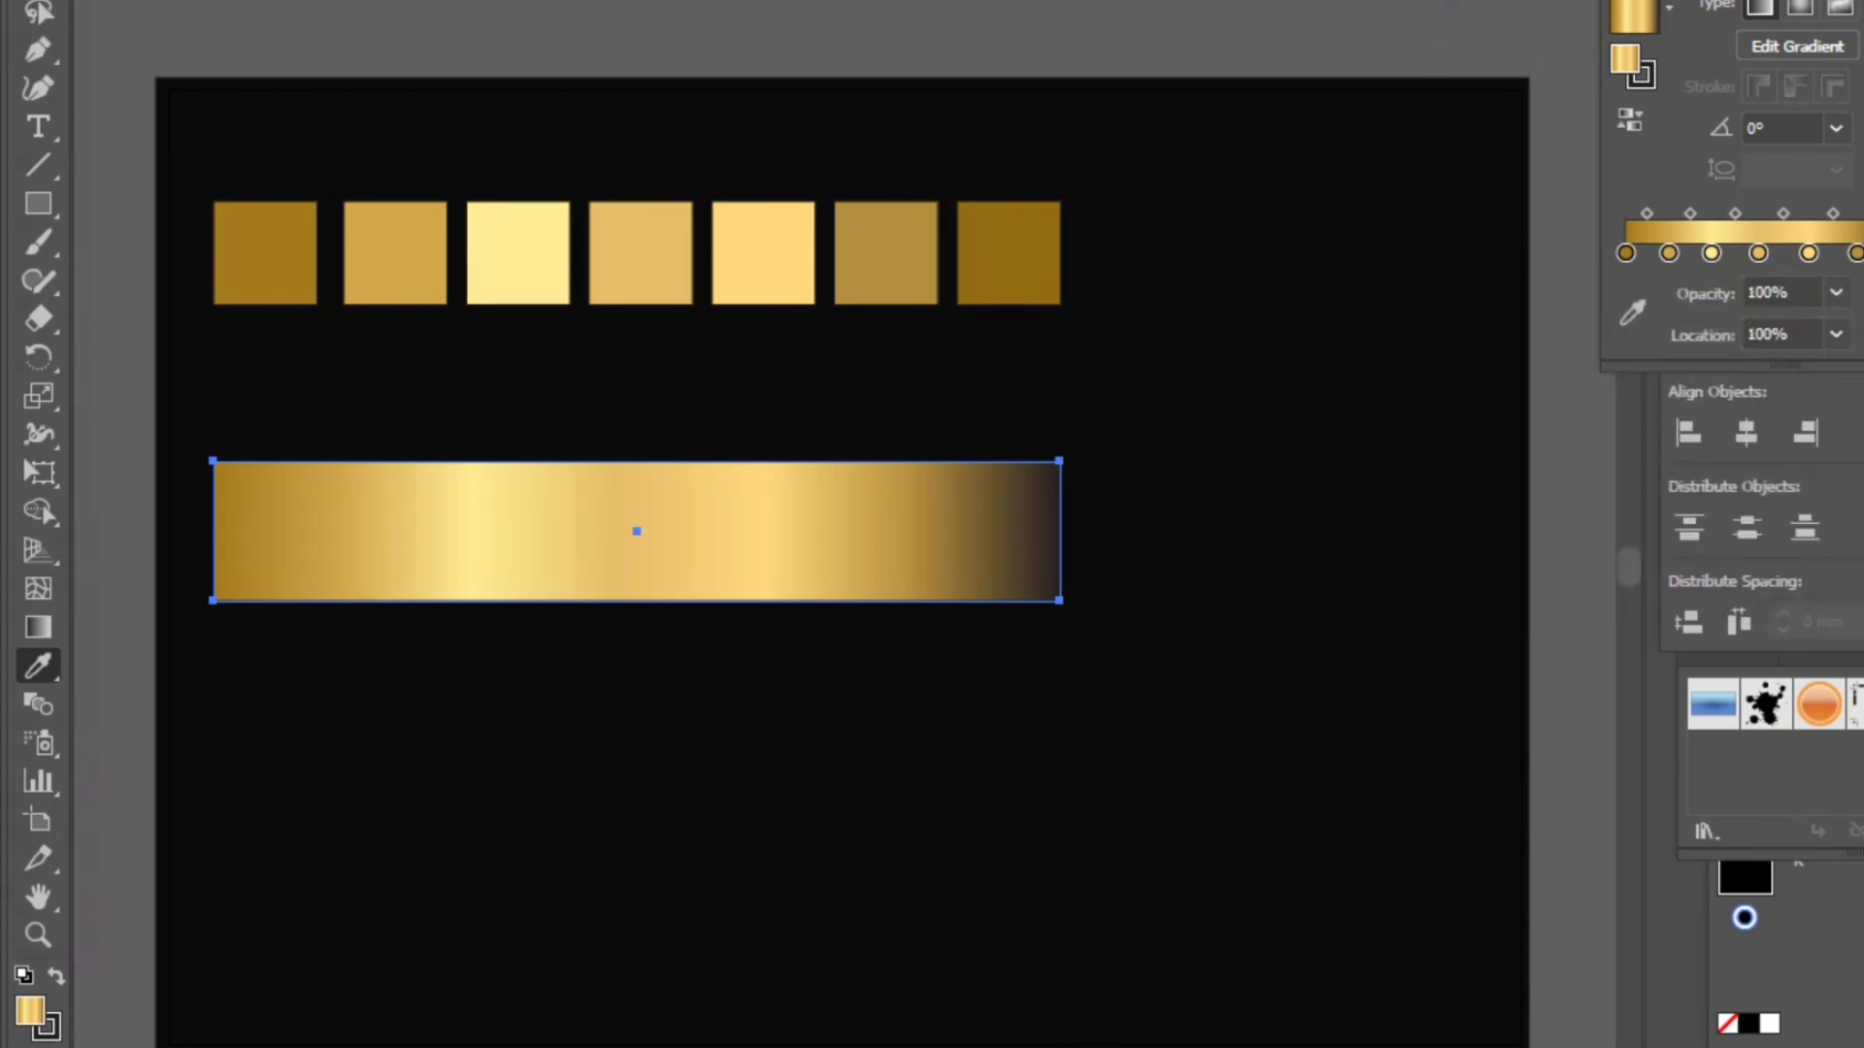
{"action": "left_click", "coordinate": [1863, 253]}
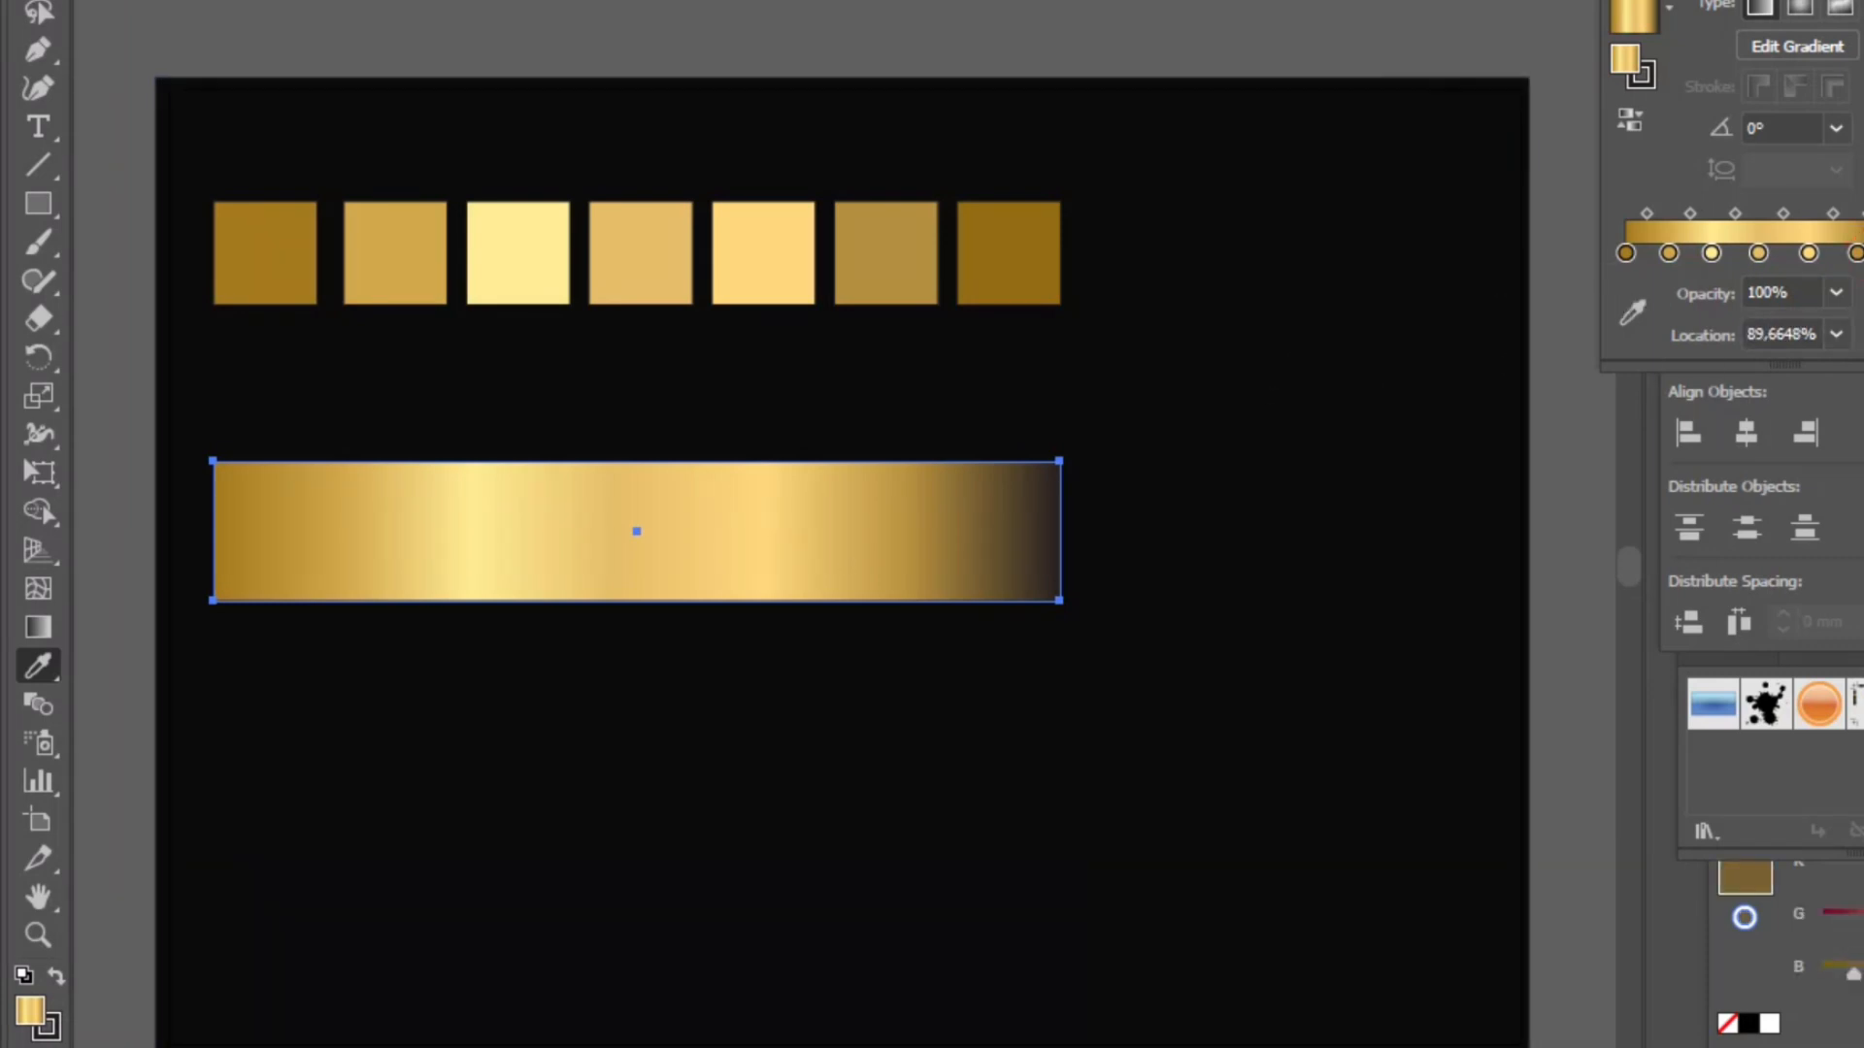
{"action": "double_click", "coordinate": [1855, 254]}
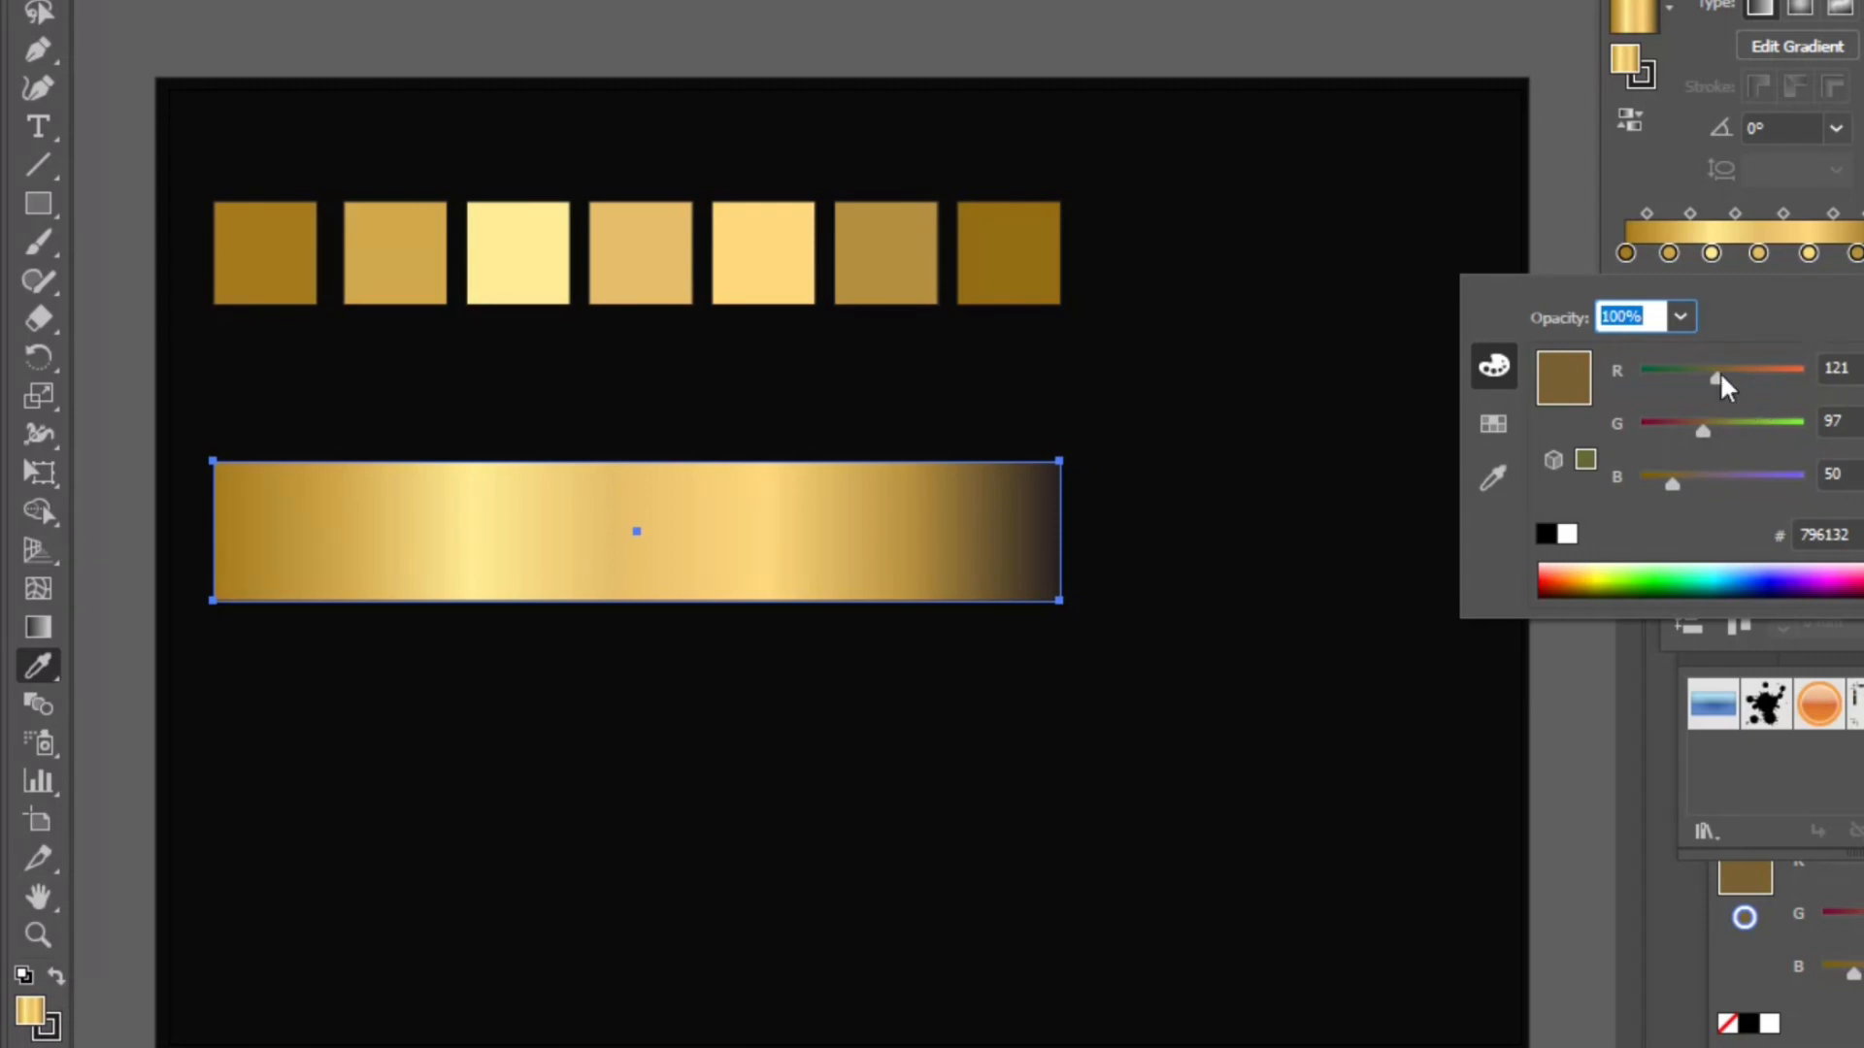
{"action": "left_click", "coordinate": [1830, 534]}
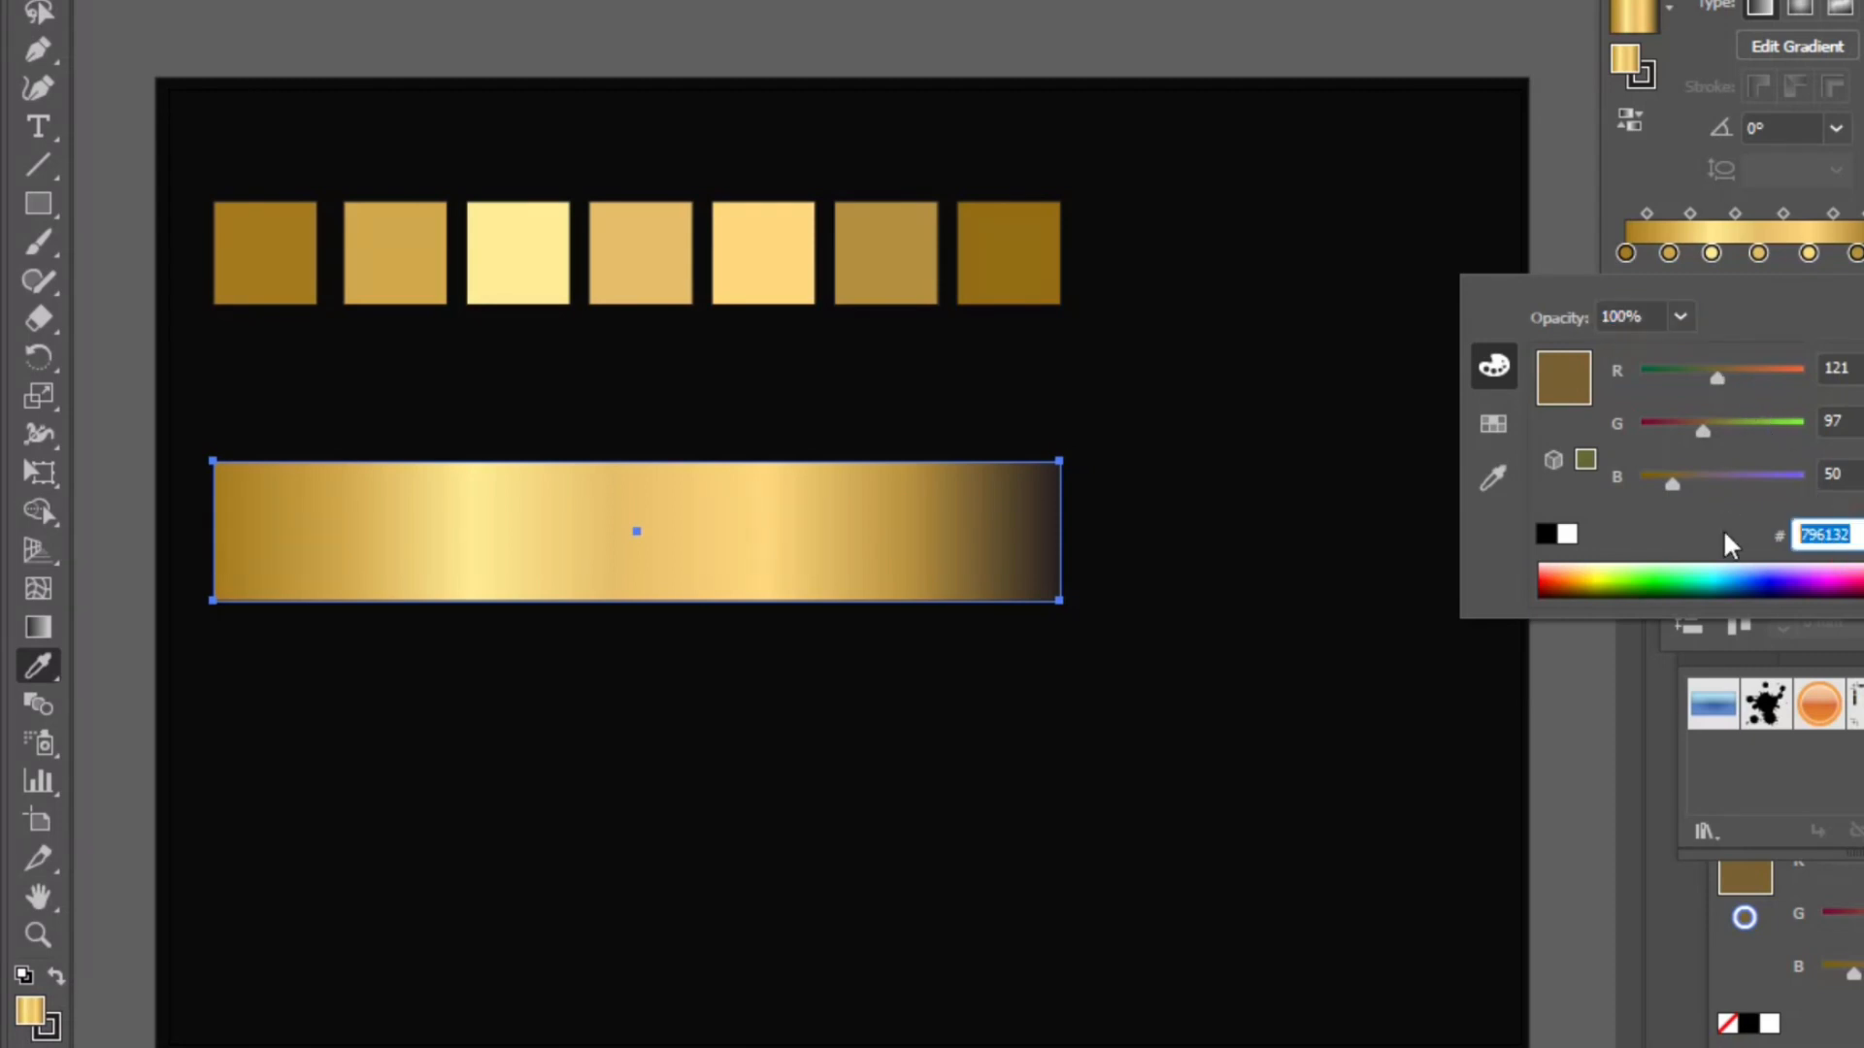
{"action": "type", "text": "956d13"}
{"action": "key", "text": "Return"}
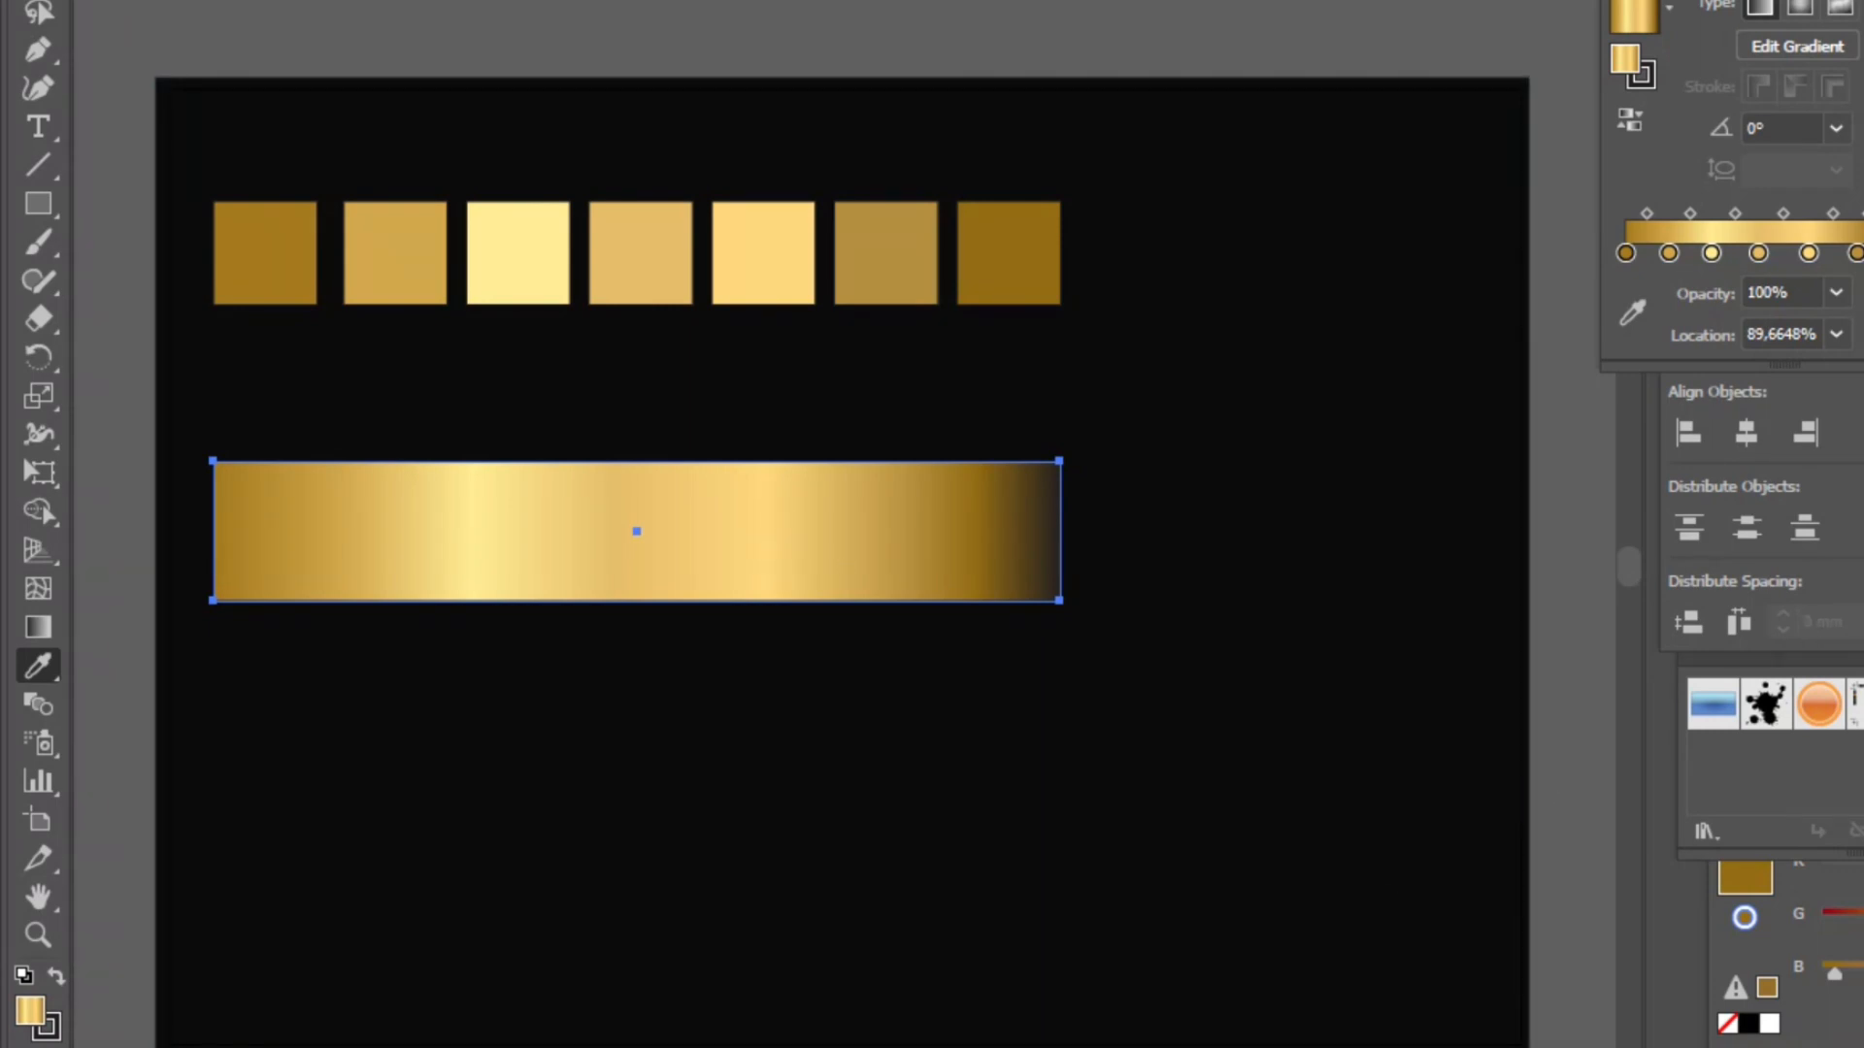
{"action": "double_click", "coordinate": [1863, 253]}
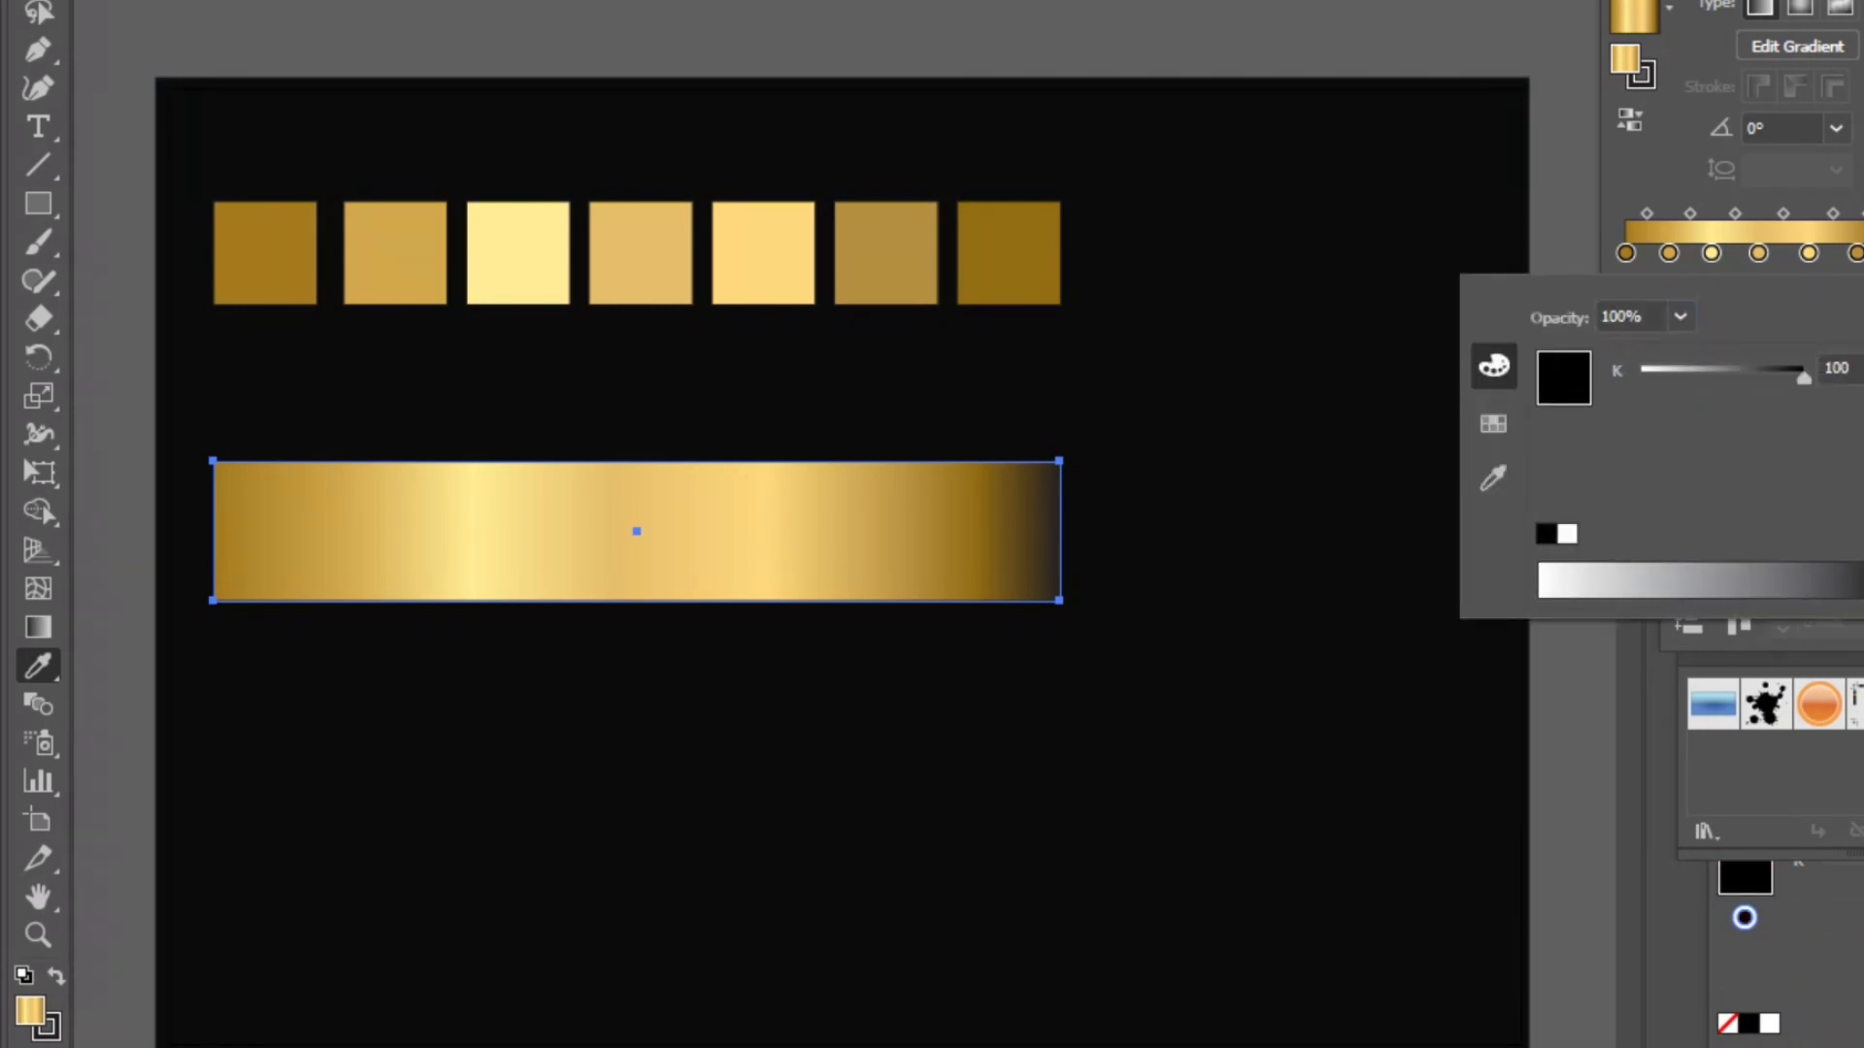
{"action": "left_click", "coordinate": [1863, 291]}
{"action": "left_click", "coordinate": [1803, 332]}
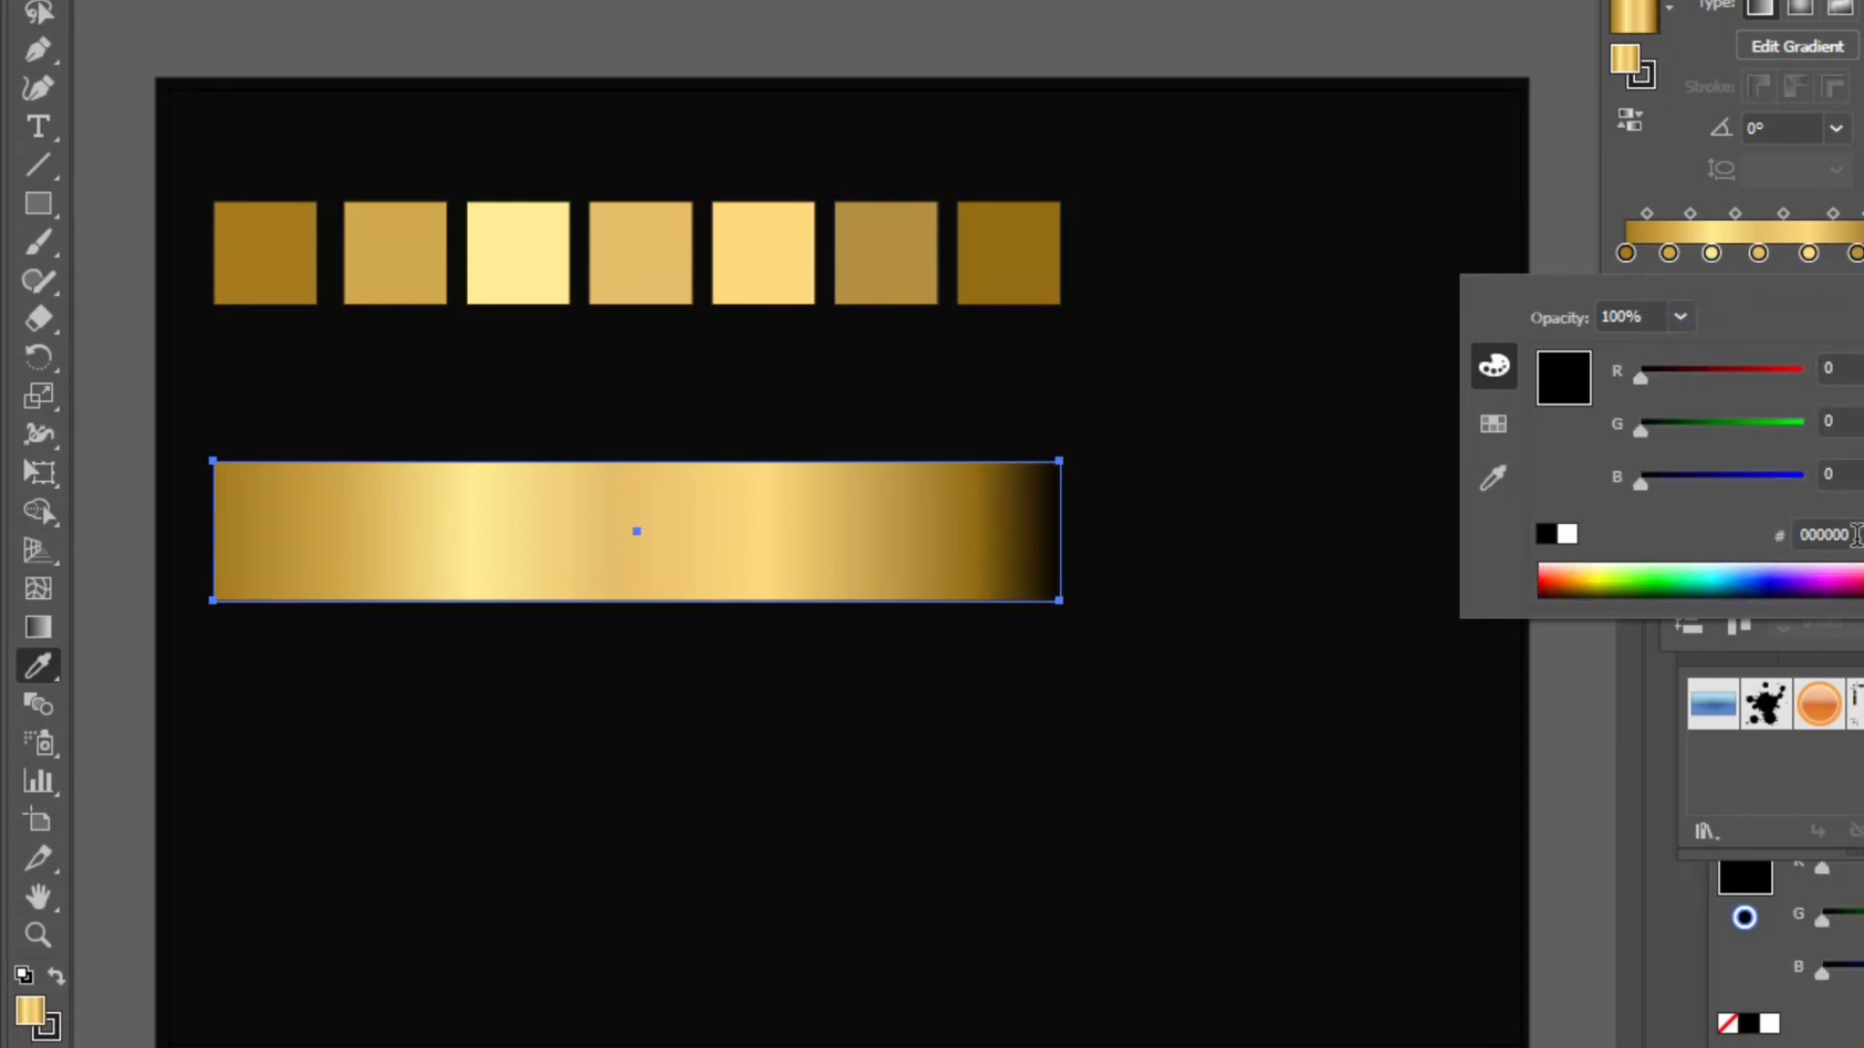
{"action": "left_click", "coordinate": [1497, 473]}
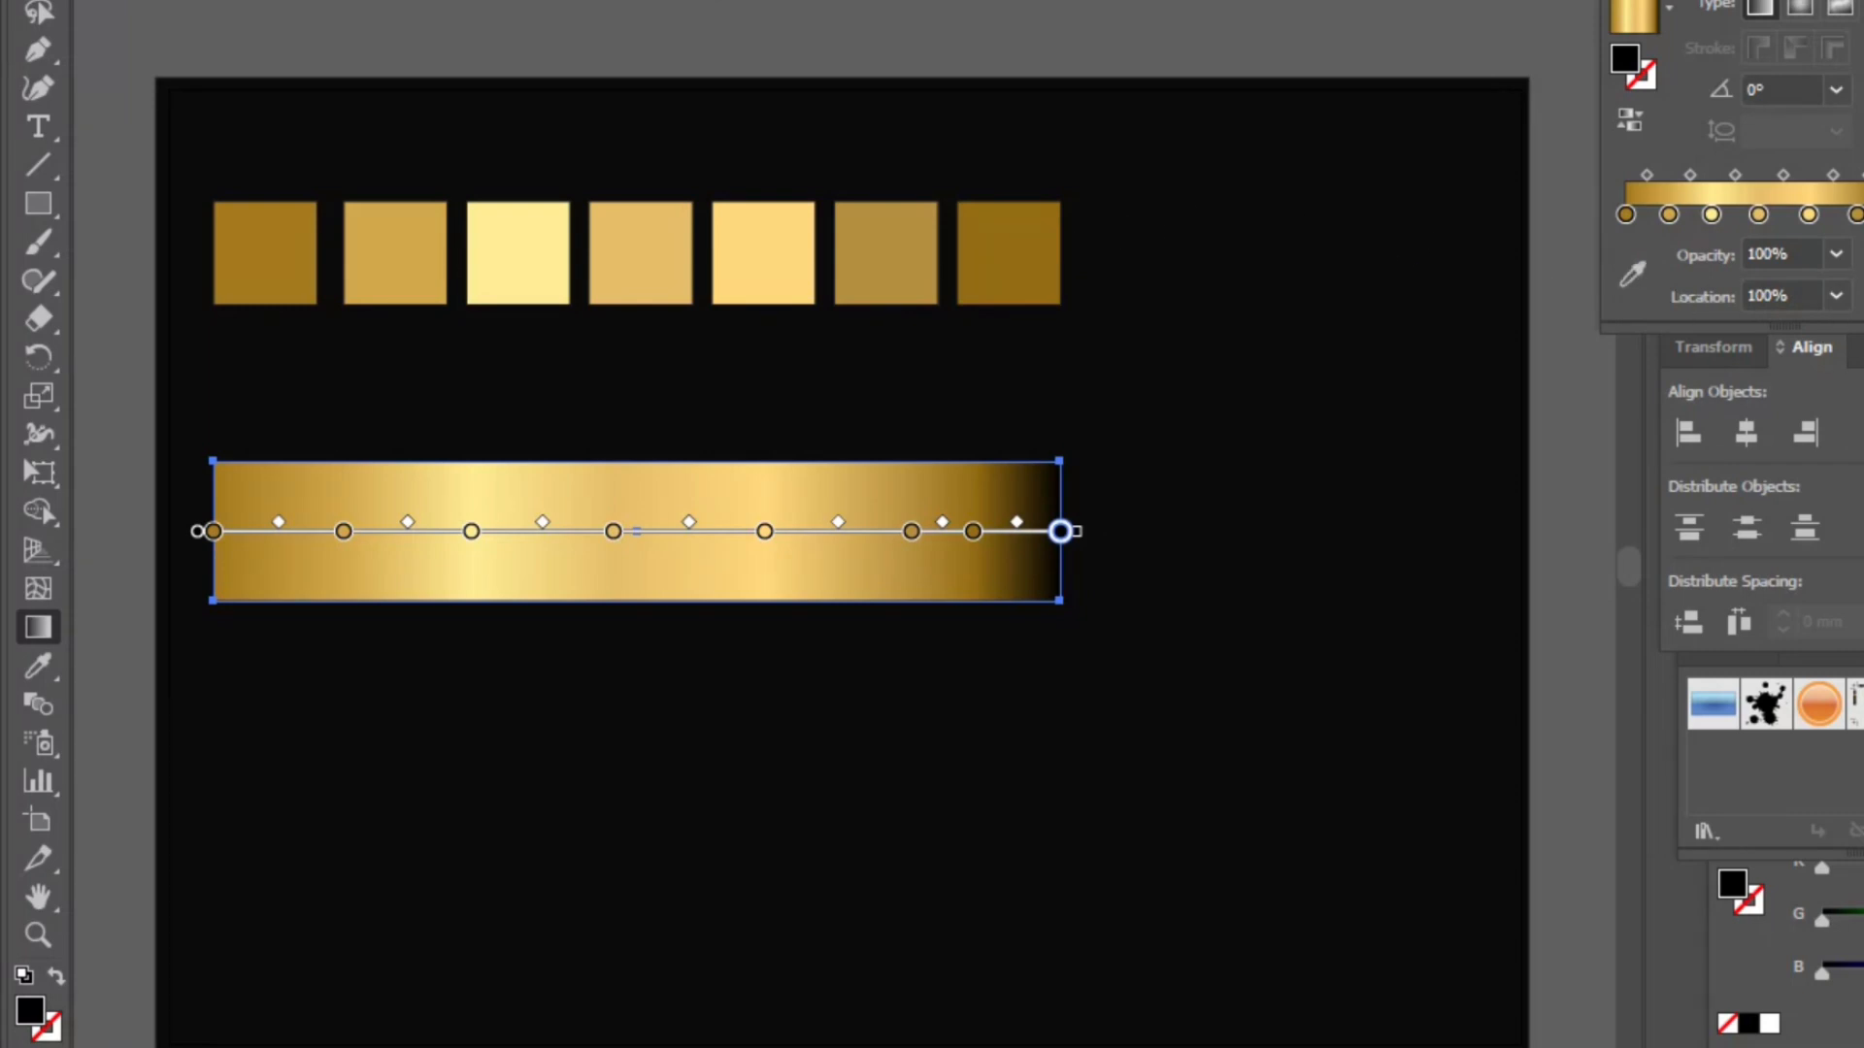
{"action": "double_click", "coordinate": [1861, 214]}
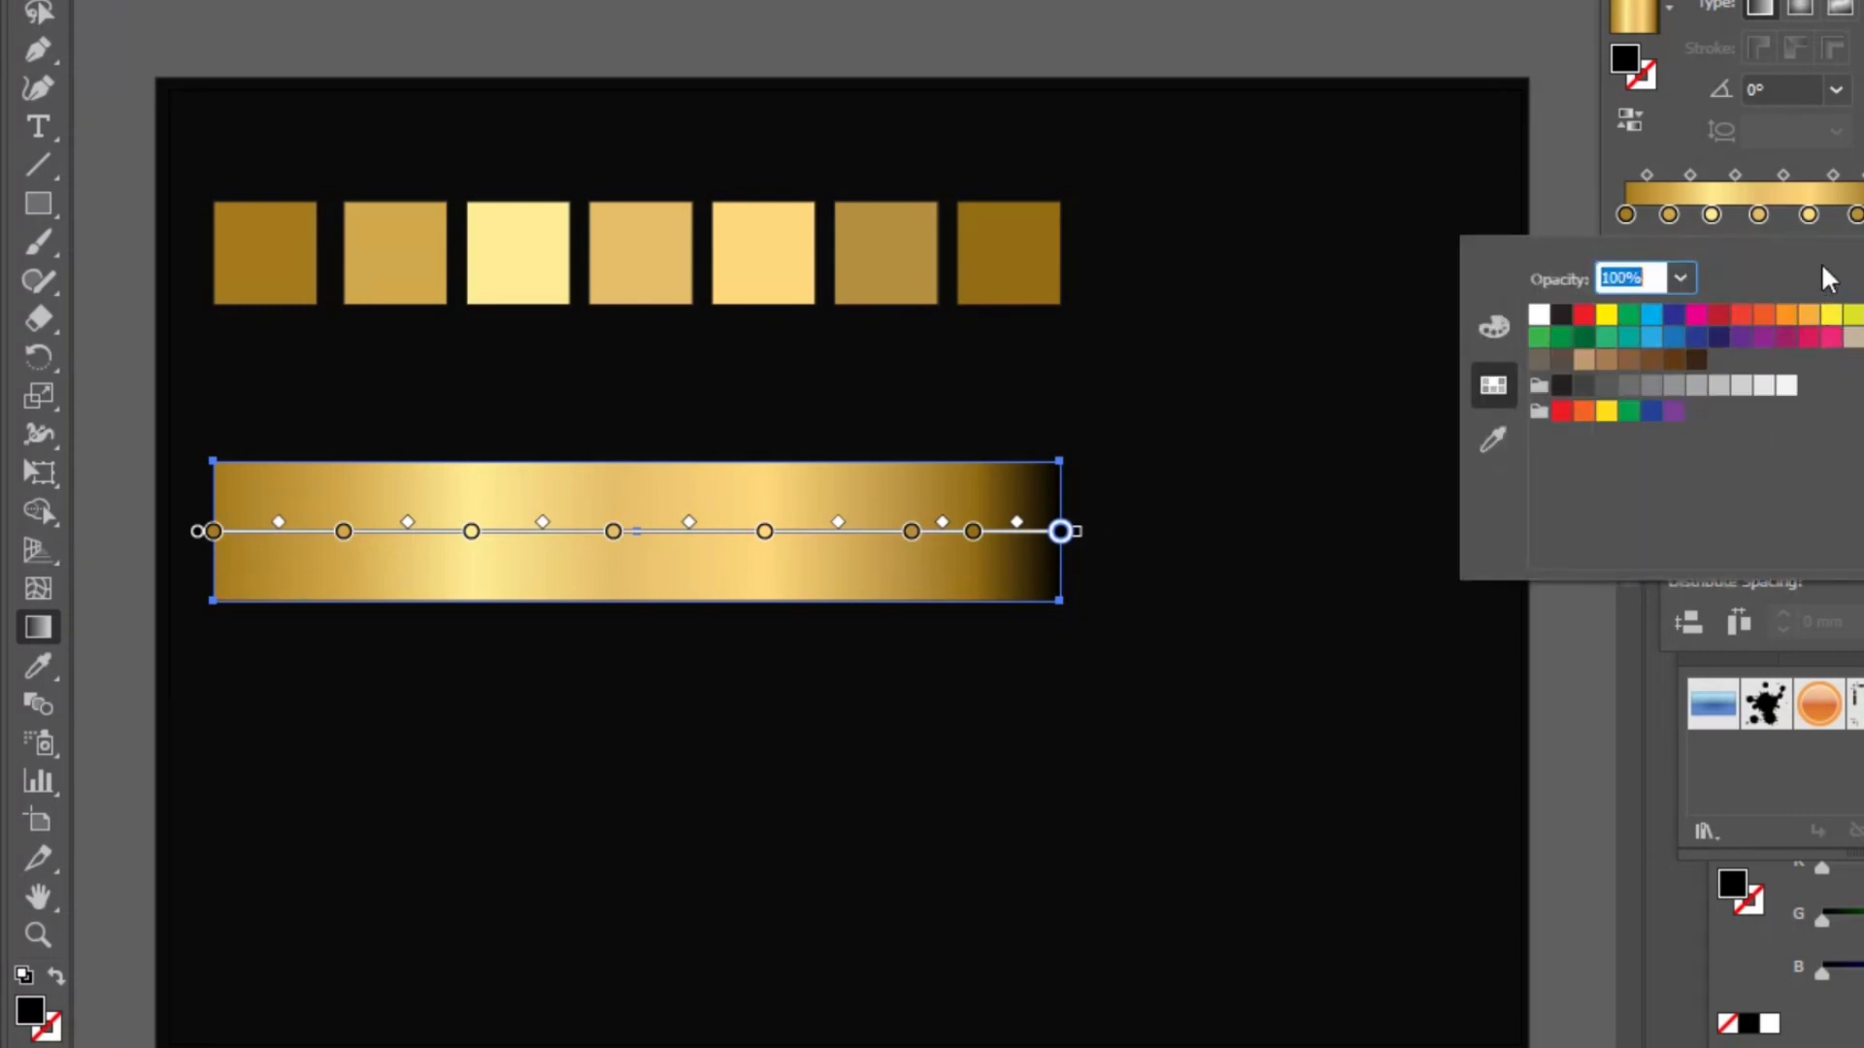
{"action": "left_click", "coordinate": [1358, 2]}
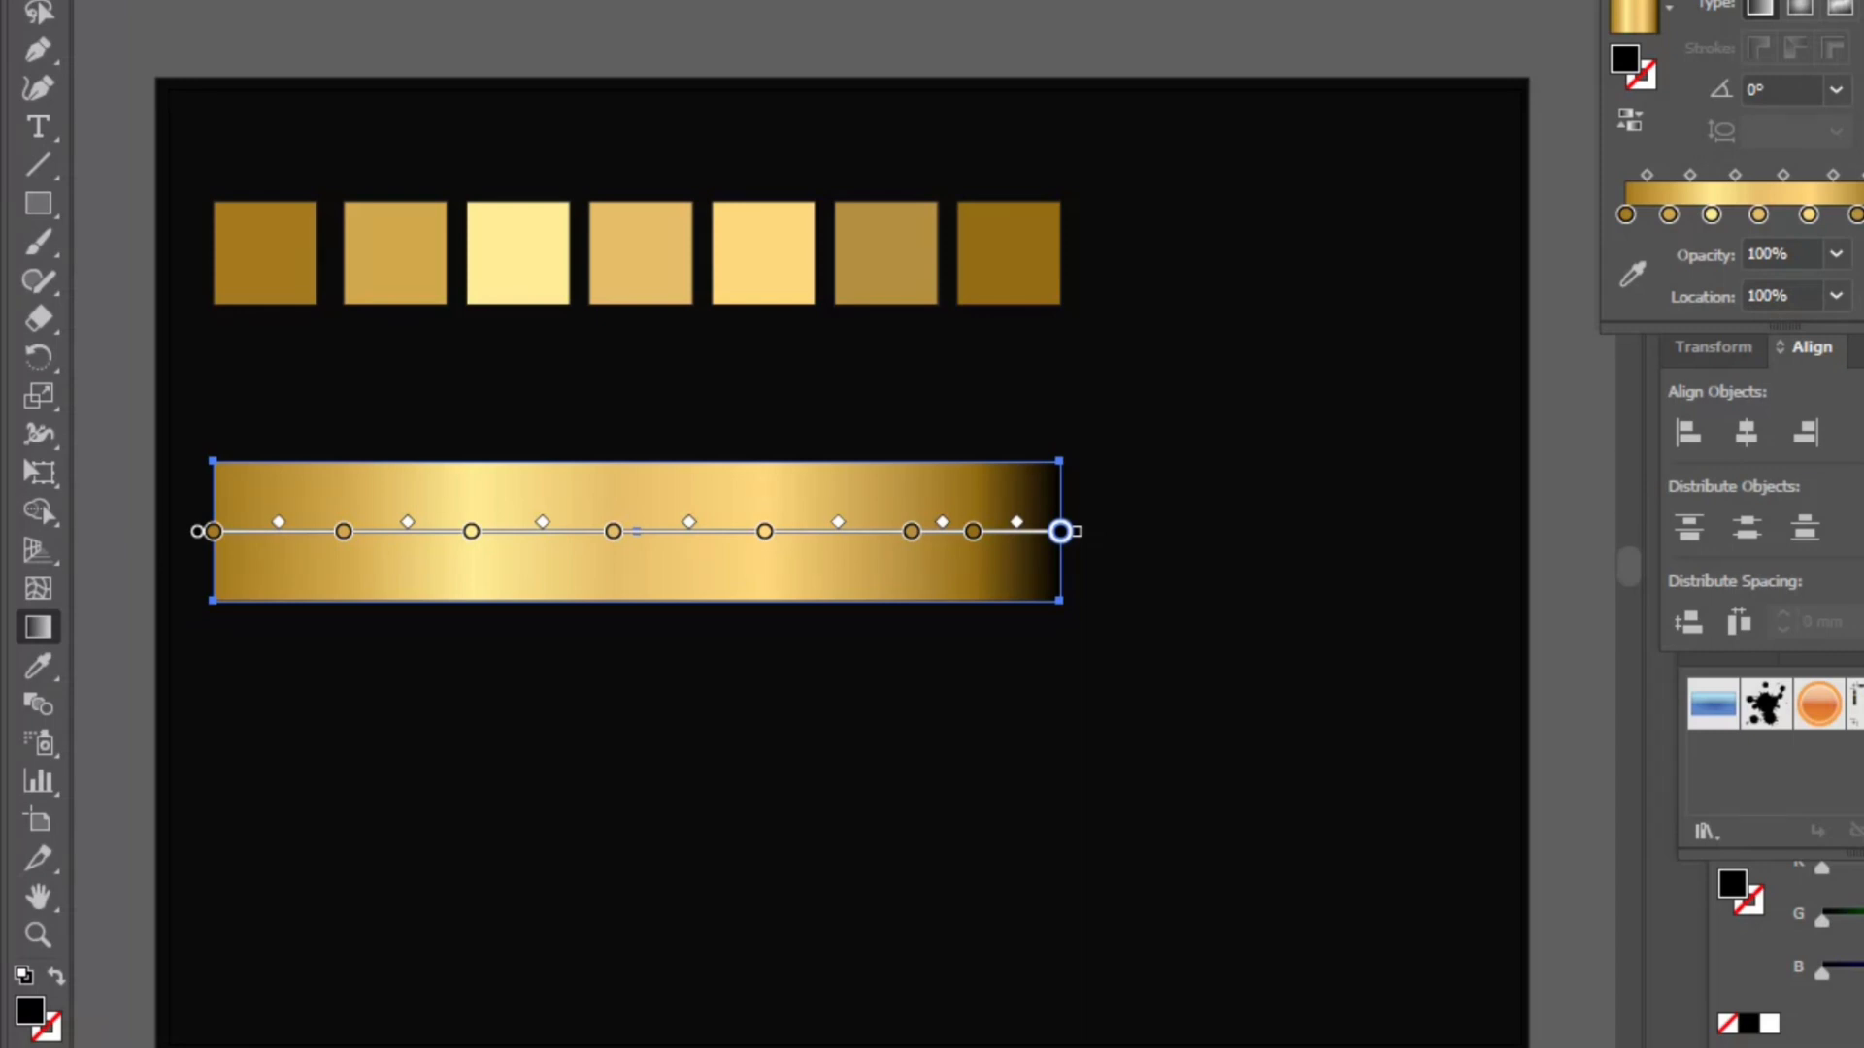
- Set the rightmost end stop of the gradient to hex 956d13 as well
{"action": "double_click", "coordinate": [1863, 215]}
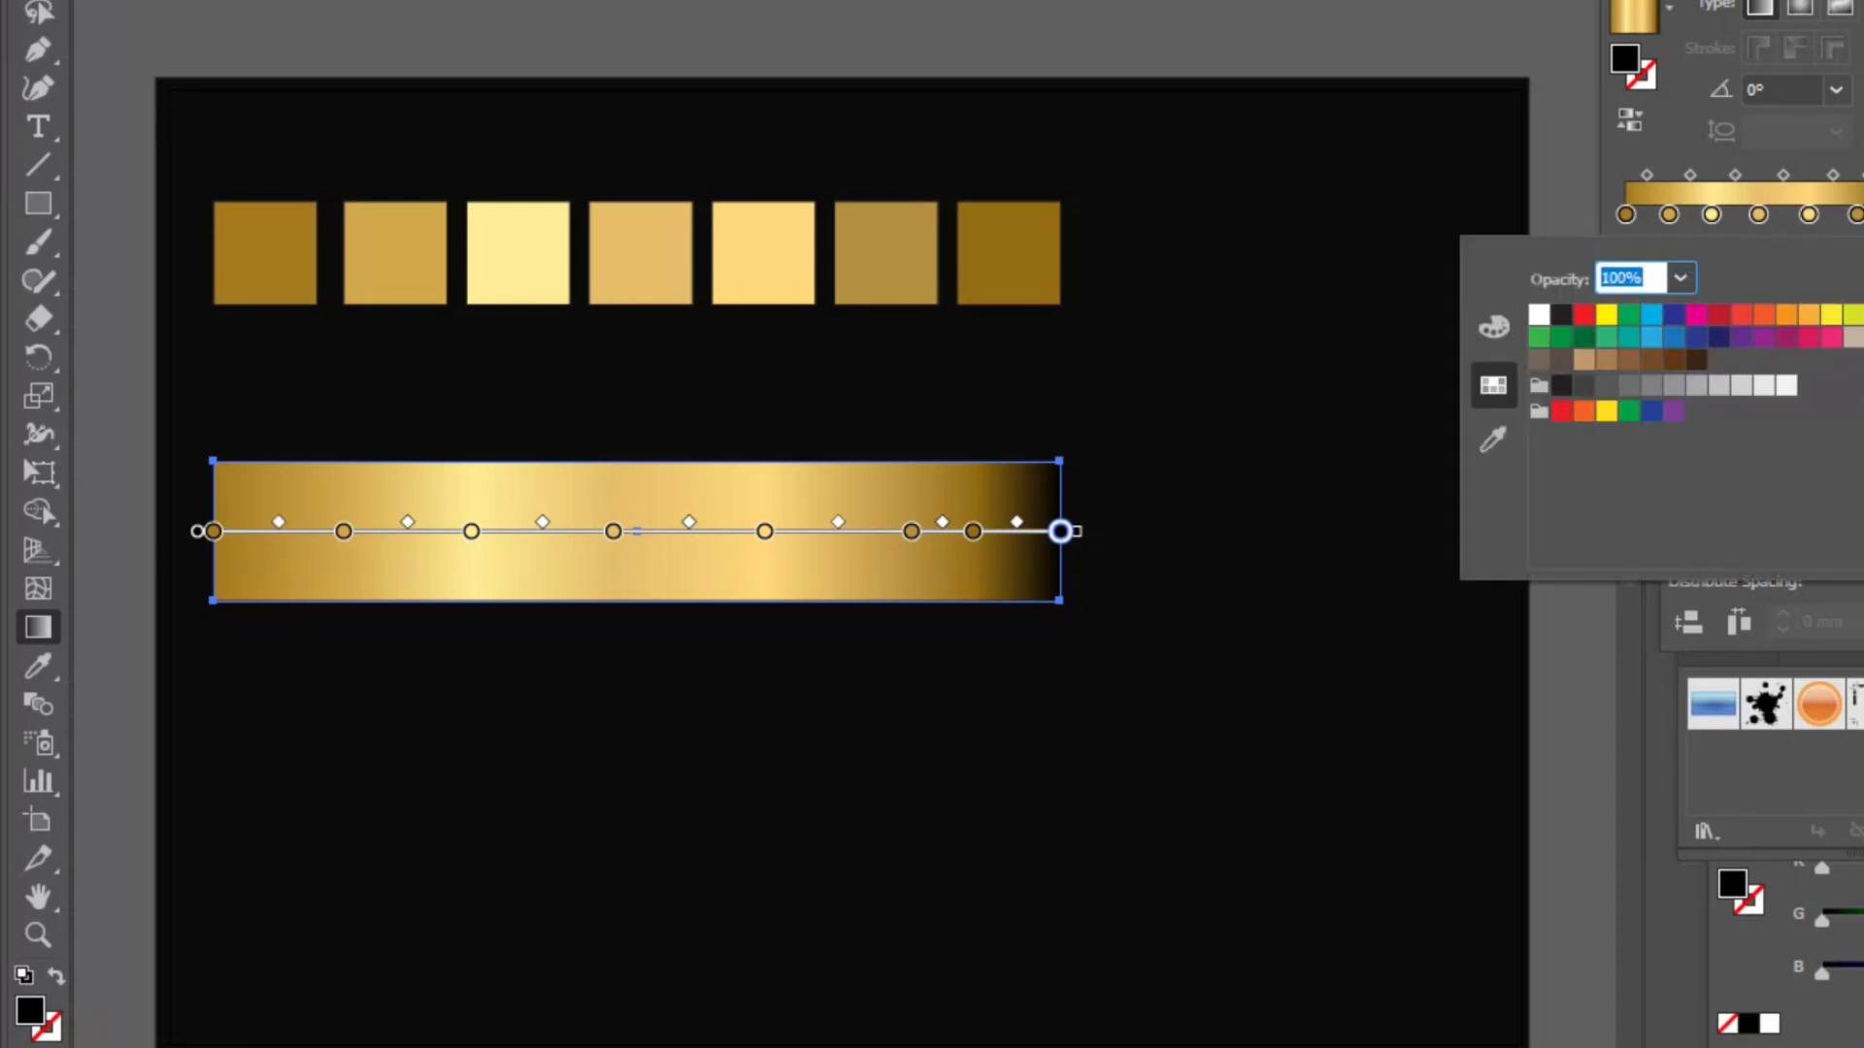
{"action": "left_click", "coordinate": [1493, 327]}
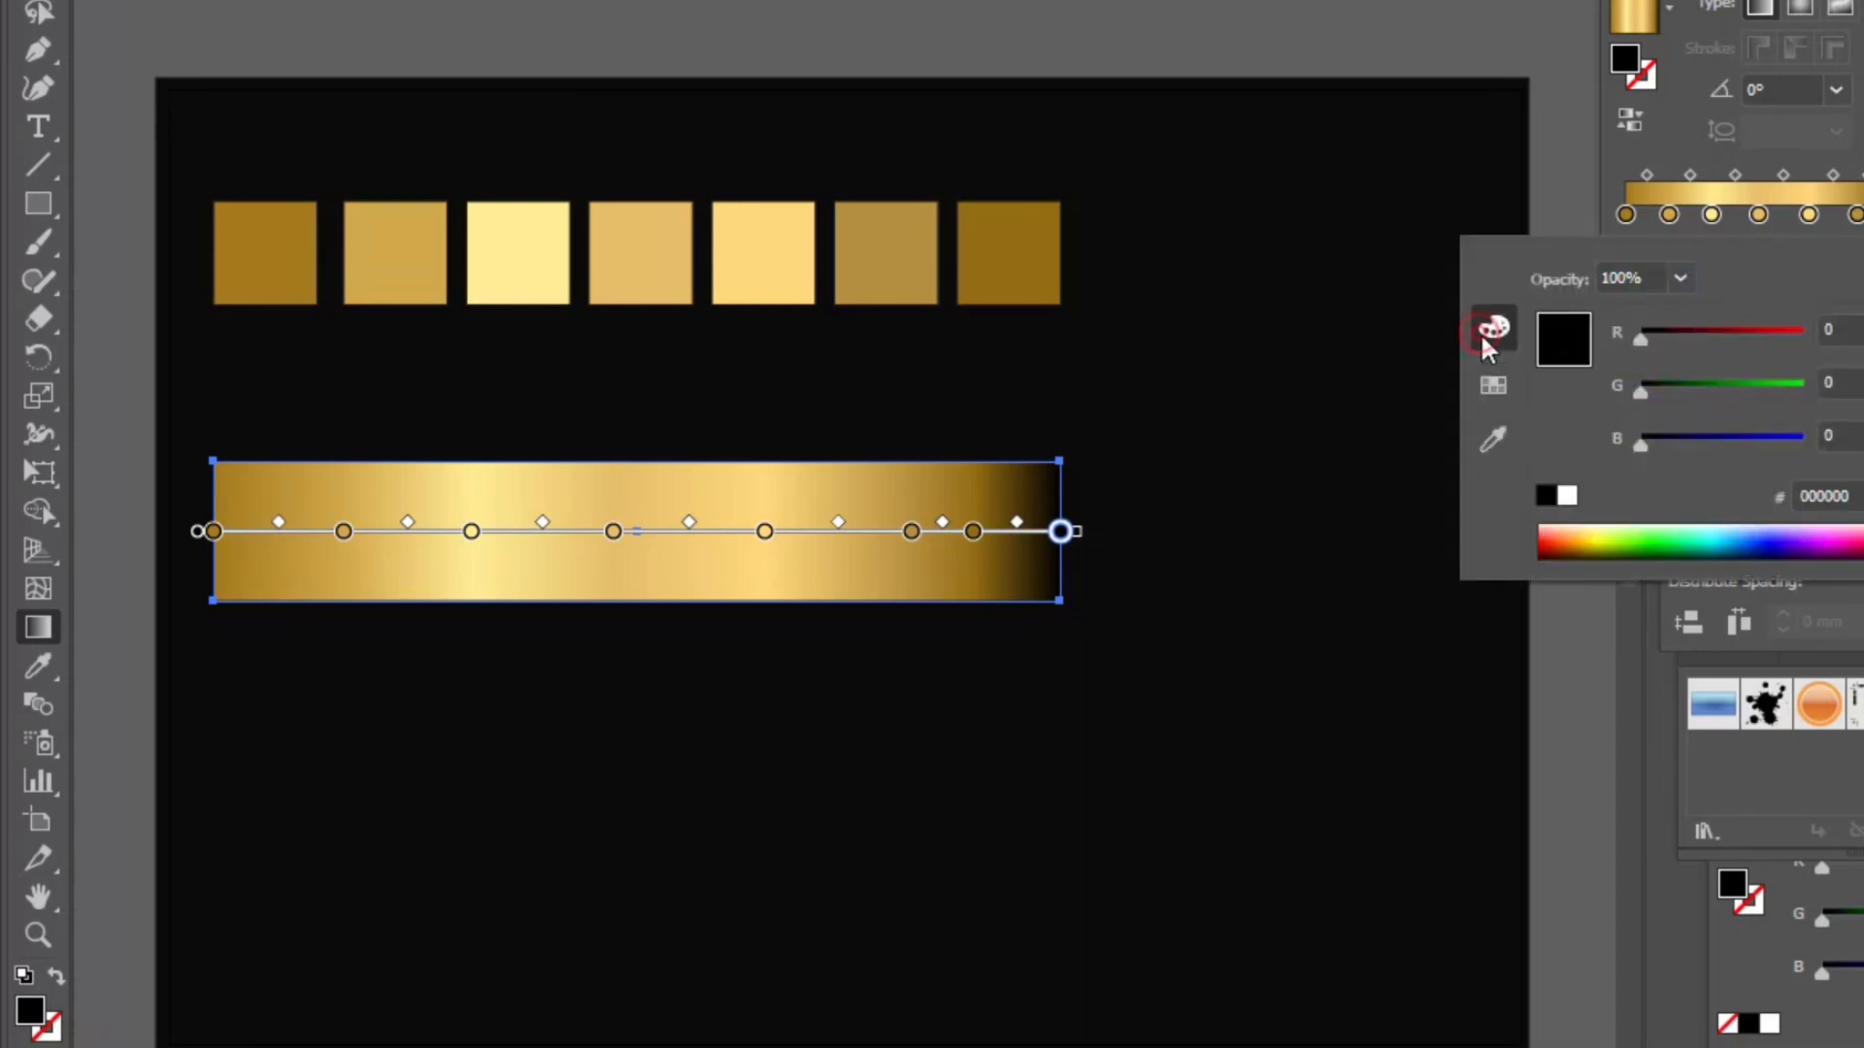
{"action": "left_click", "coordinate": [1821, 495]}
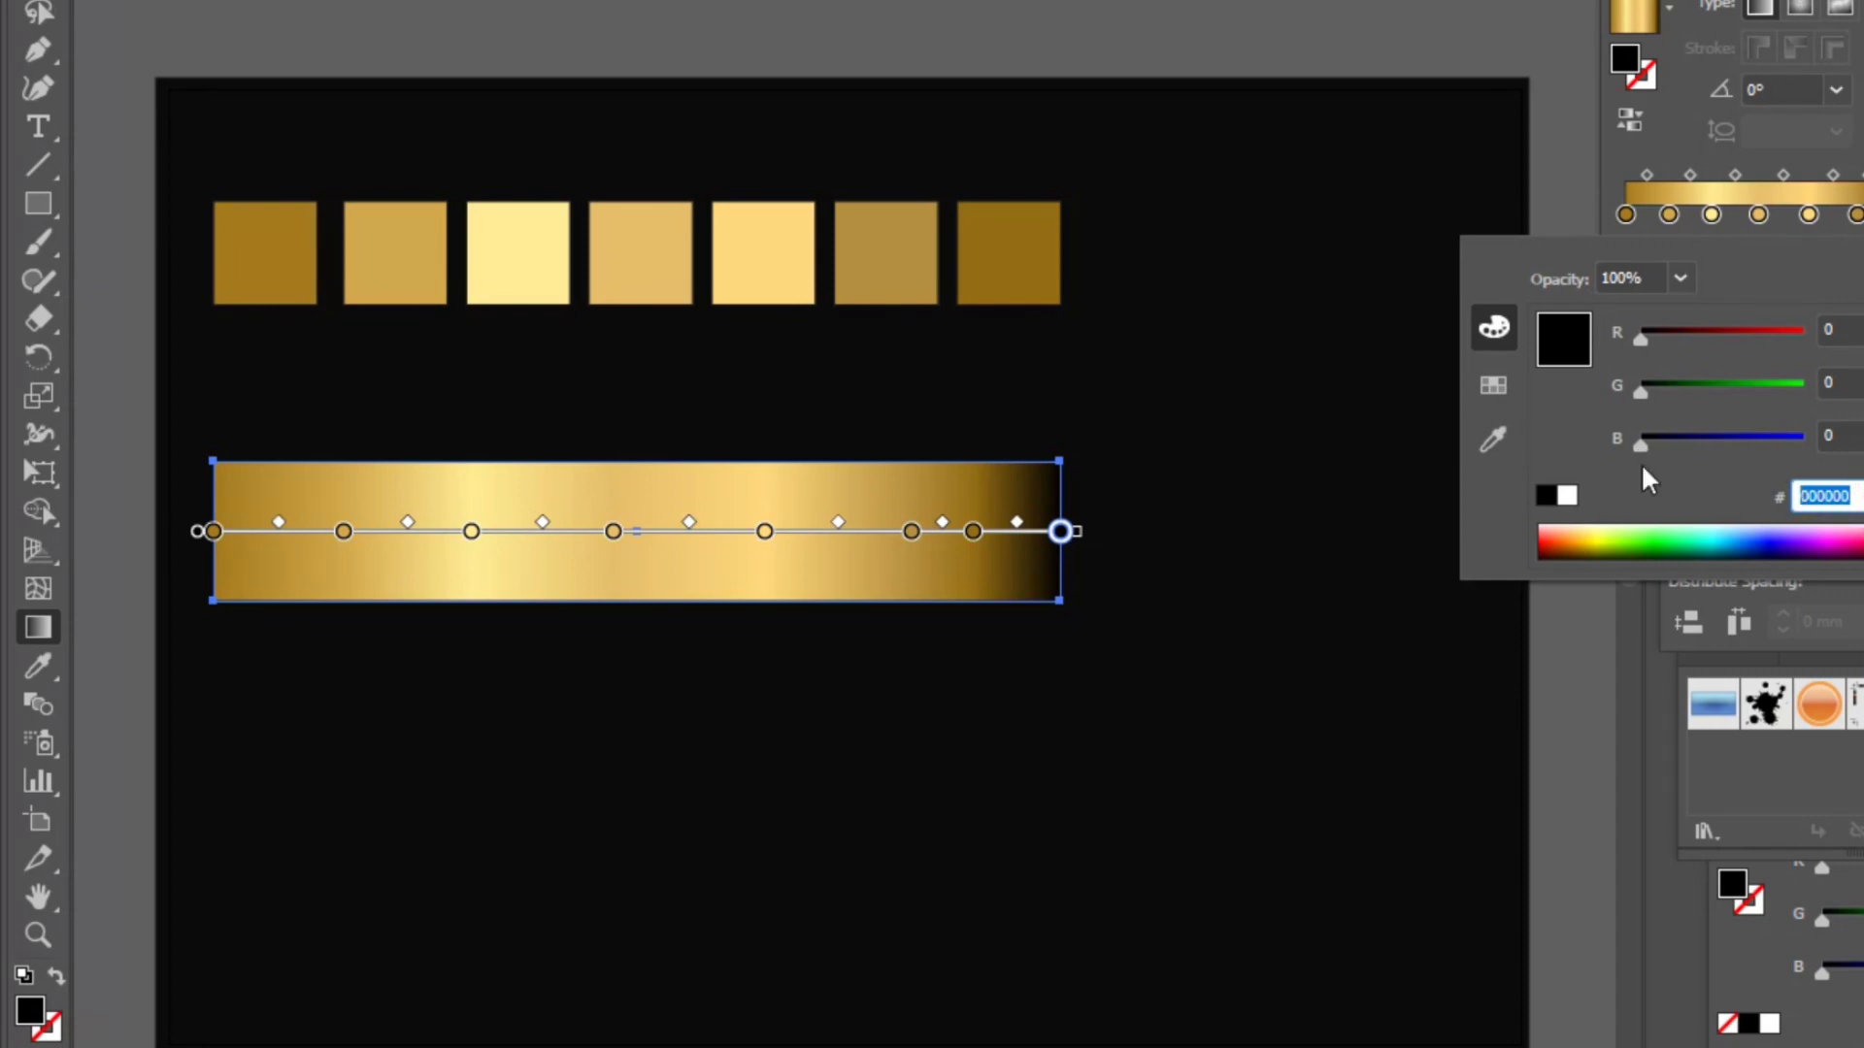
{"action": "type", "text": "956d13"}
{"action": "key", "text": "Return"}
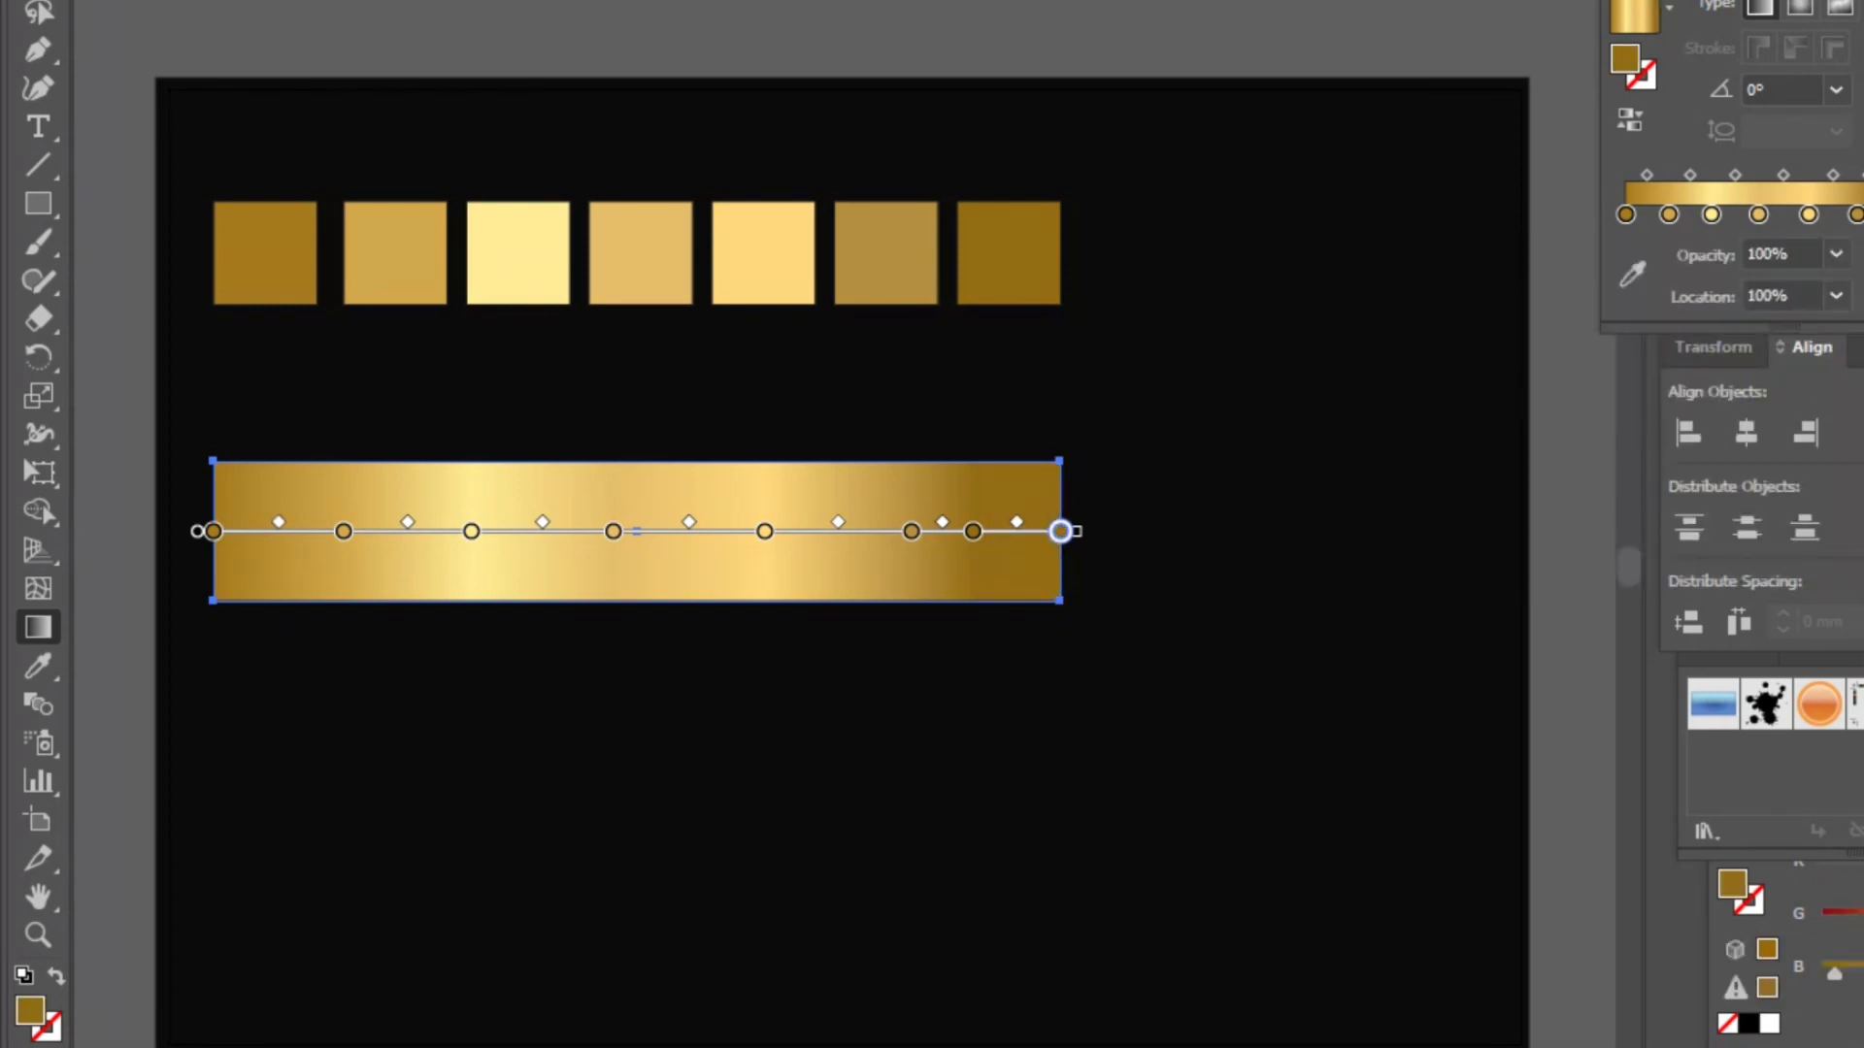
- Add a text label reading "Gold Gradient" below the gradient bar
{"action": "key", "text": "v"}
{"action": "left_click", "coordinate": [1241, 20]}
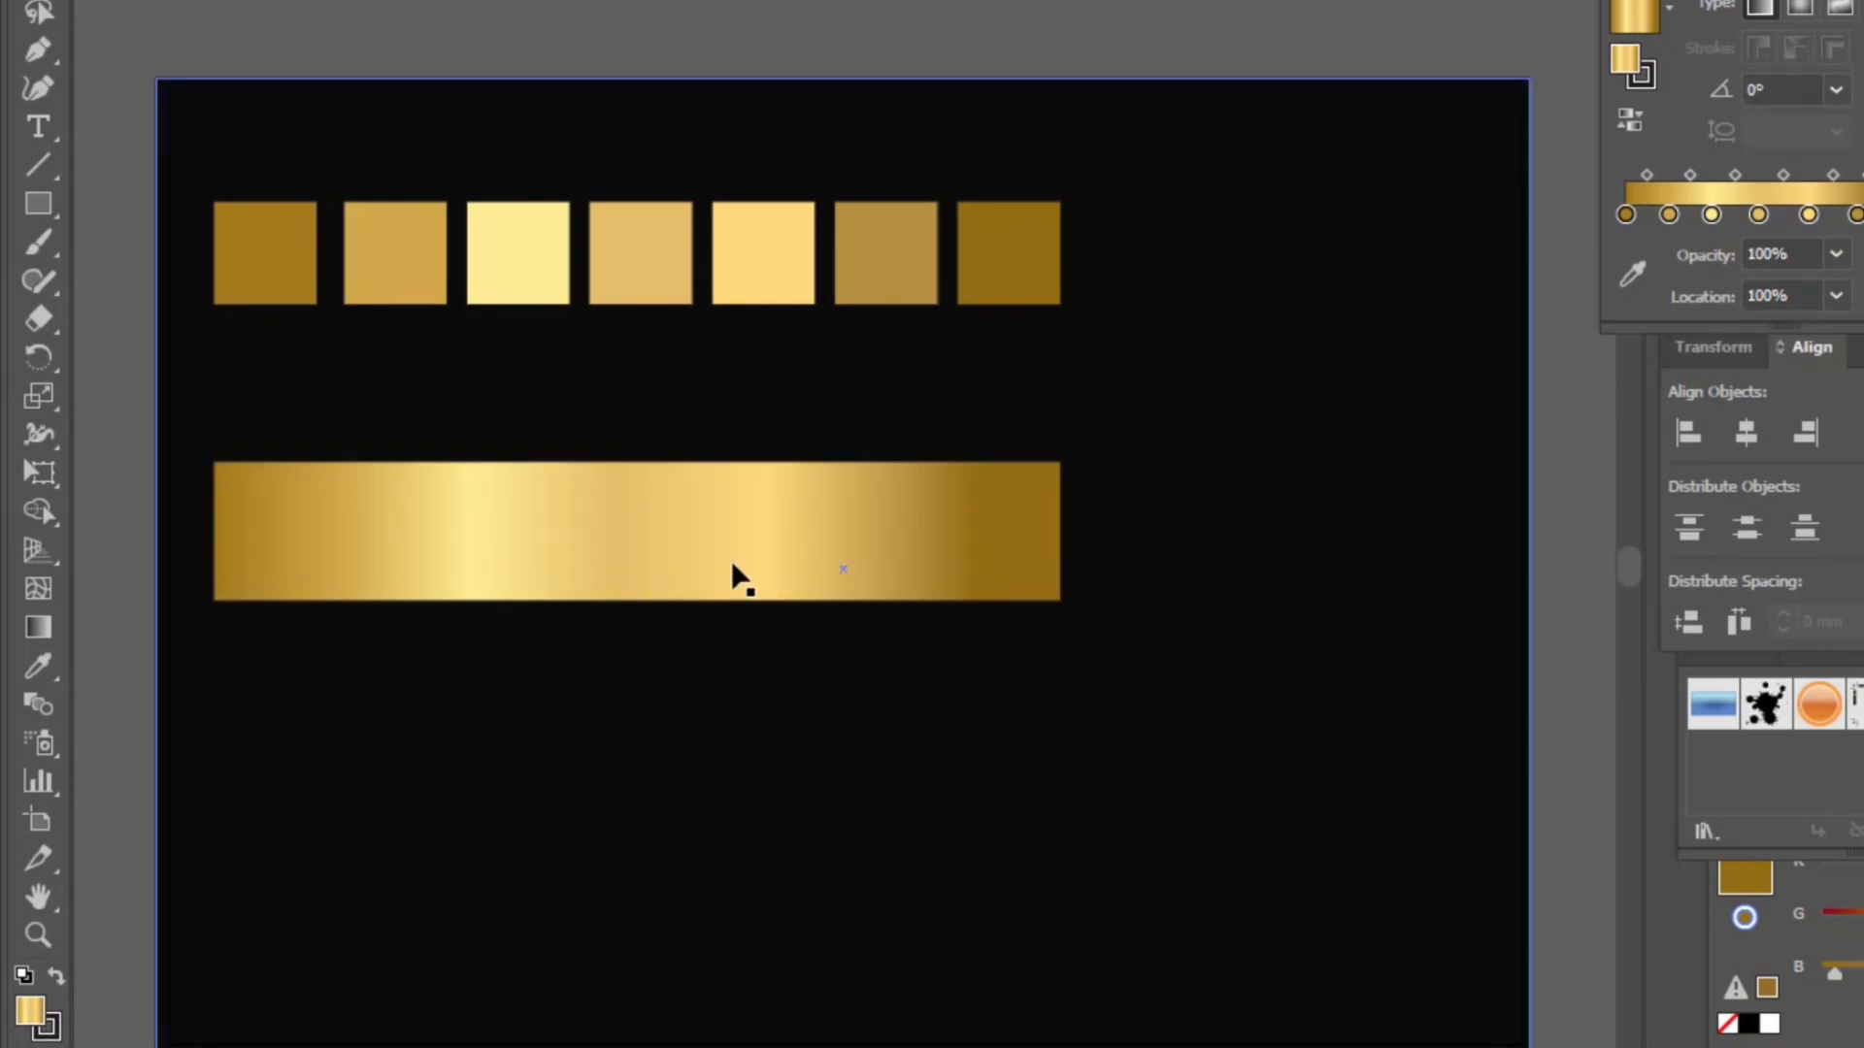
{"action": "left_click", "coordinate": [40, 127]}
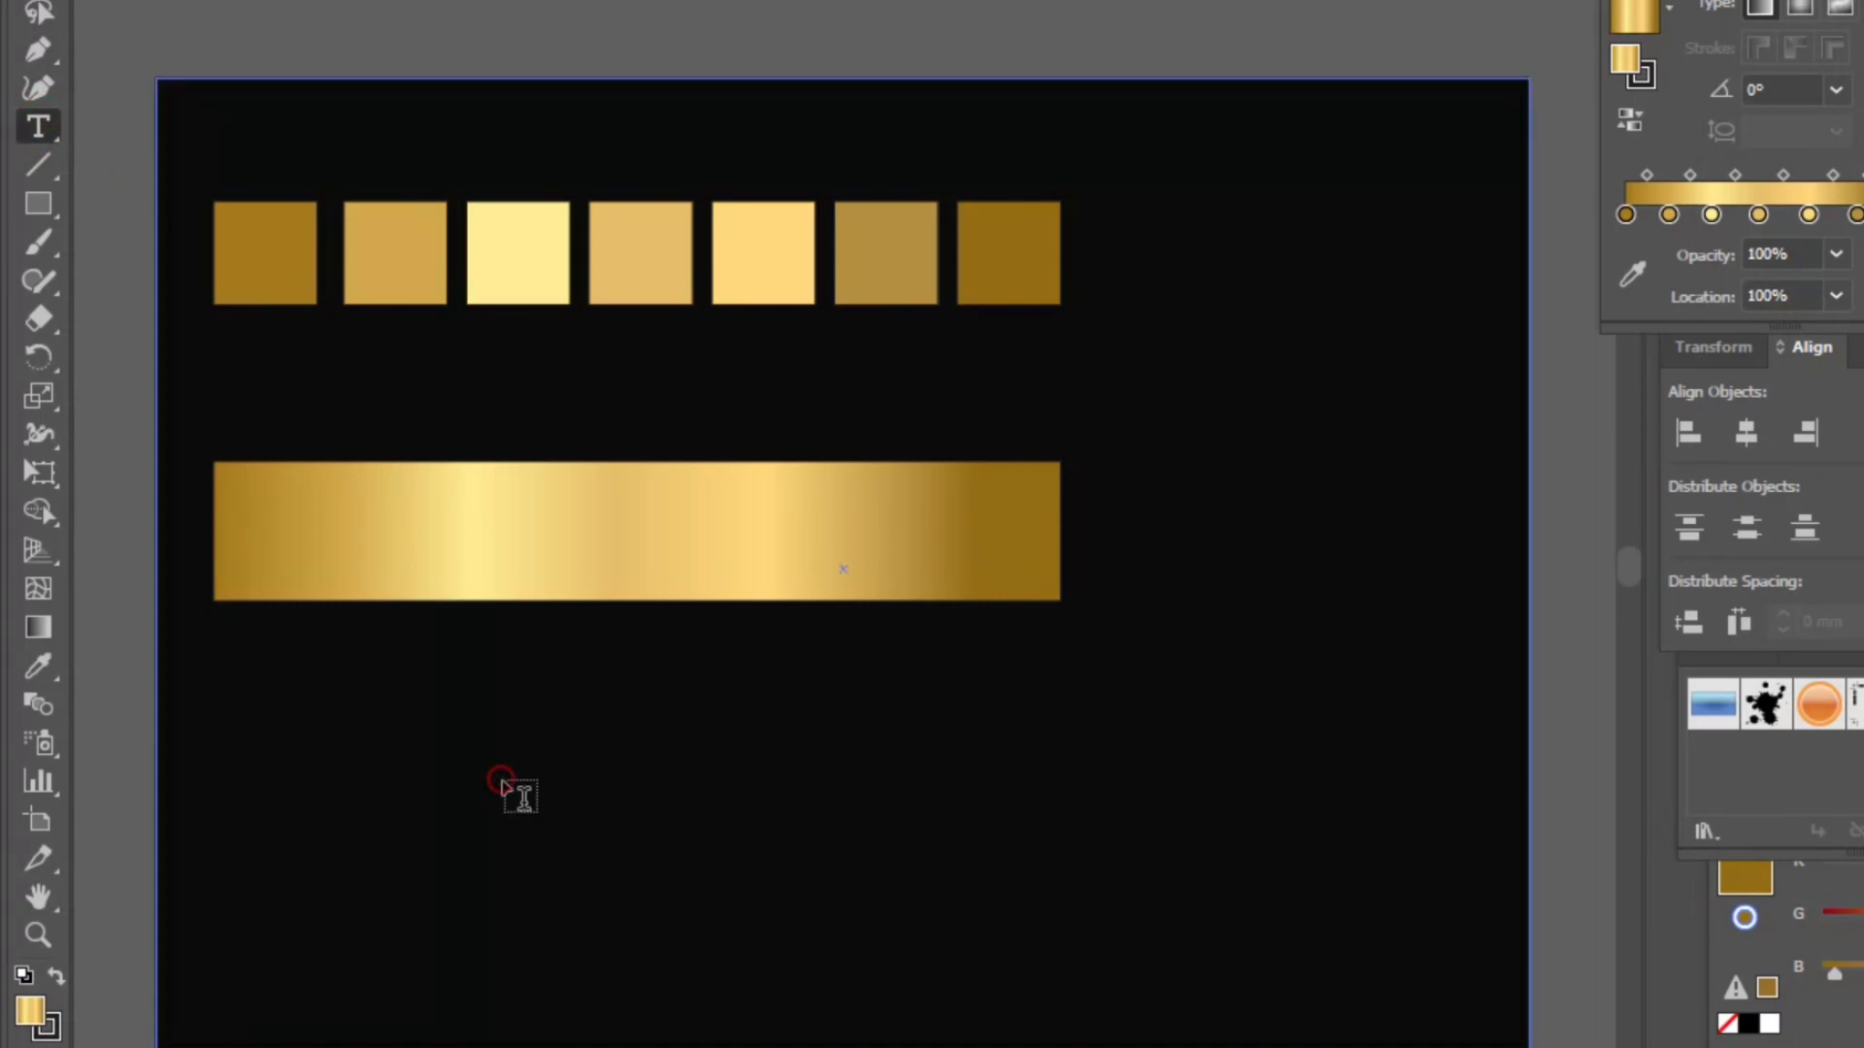
{"action": "left_click", "coordinate": [503, 779]}
{"action": "type", "text": "Gold"}
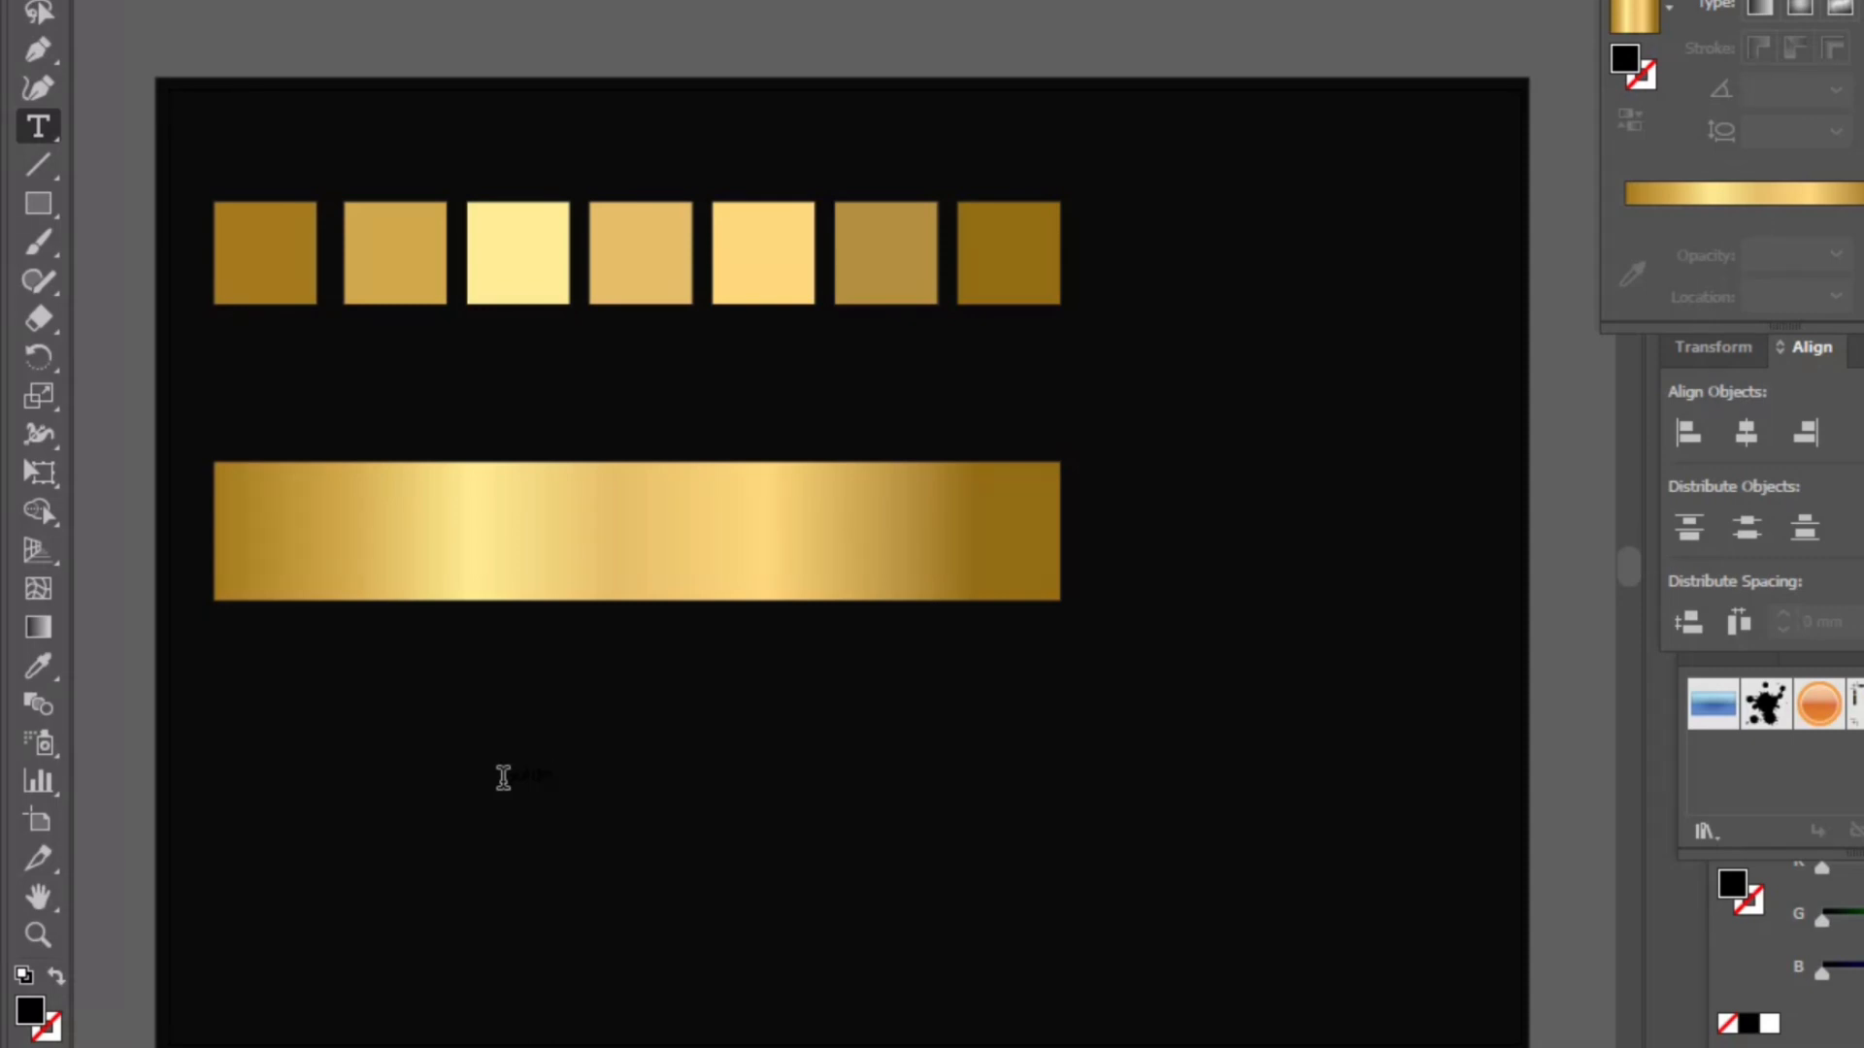
{"action": "key", "text": "BackSpace"}
{"action": "key", "text": "BackSpace"}
{"action": "key", "text": "BackSpace"}
{"action": "type", "text": "Gold Gradient"}
{"action": "key", "text": "Escape"}
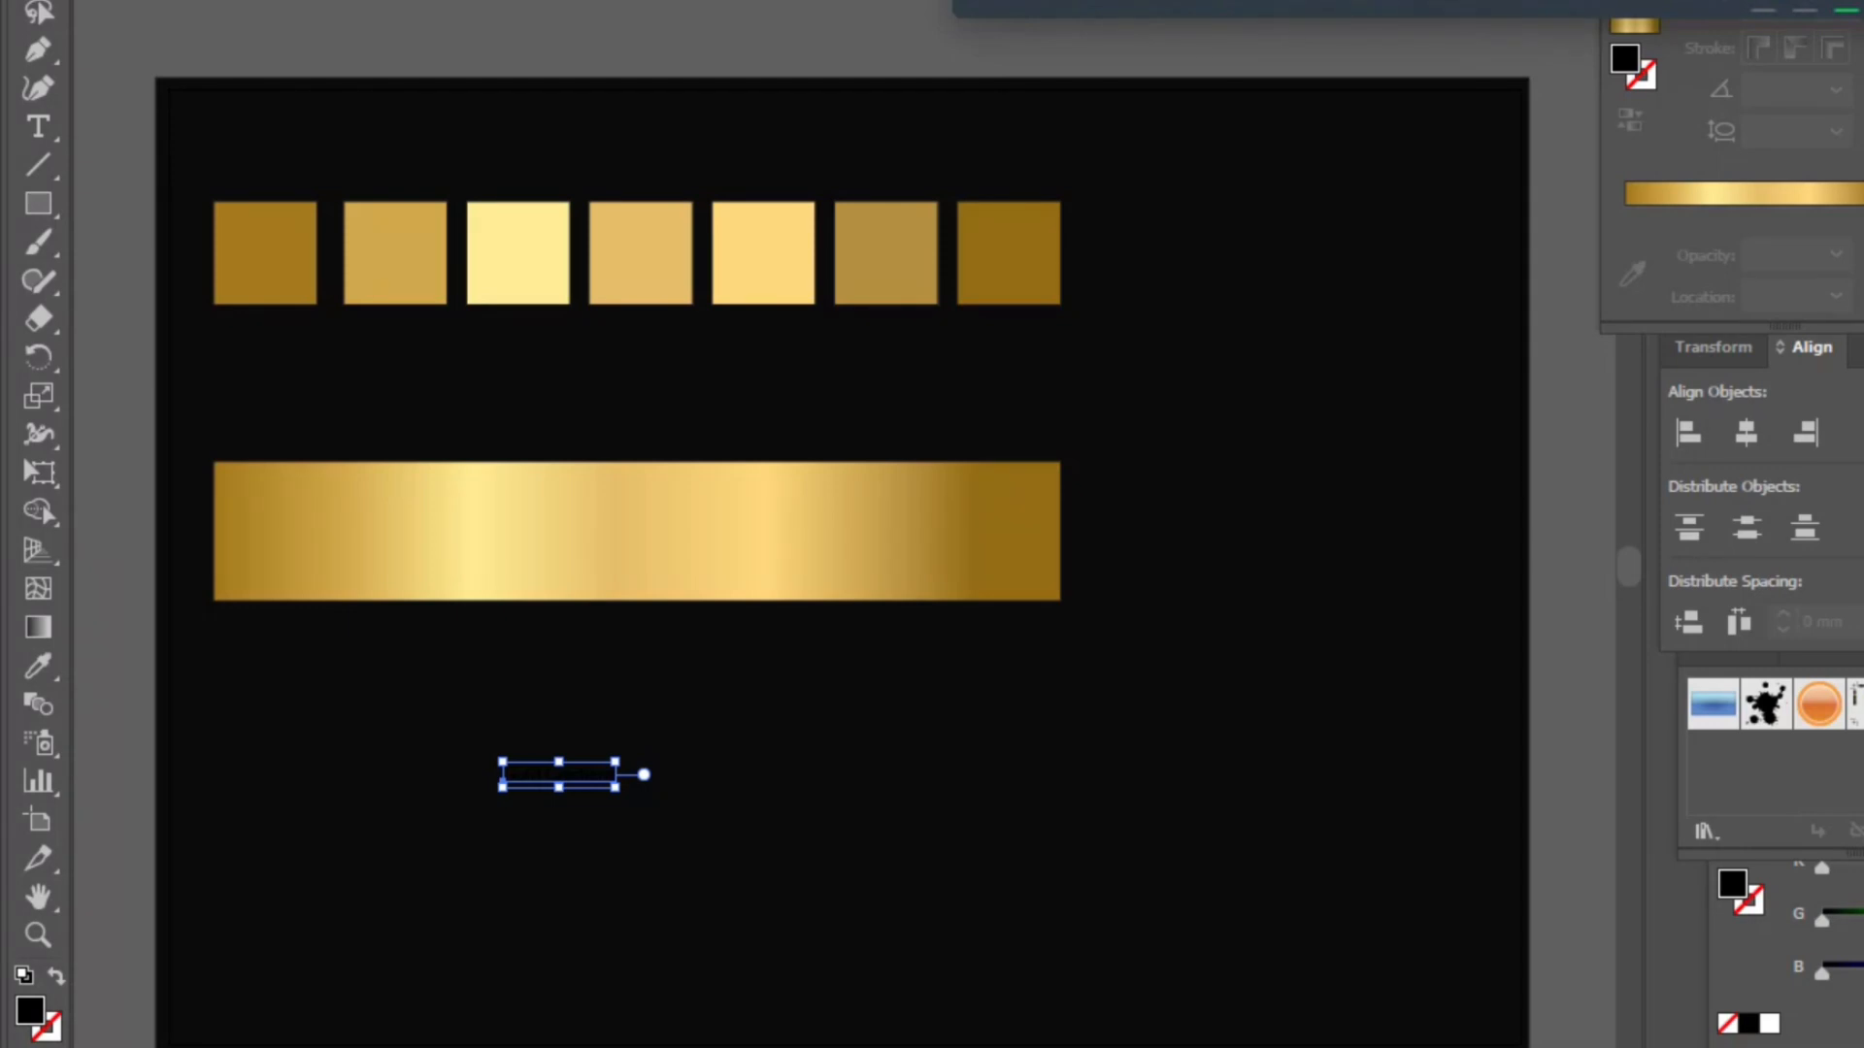
- Set the label's font size to 72 pt
{"action": "left_click", "coordinate": [733, 1]}
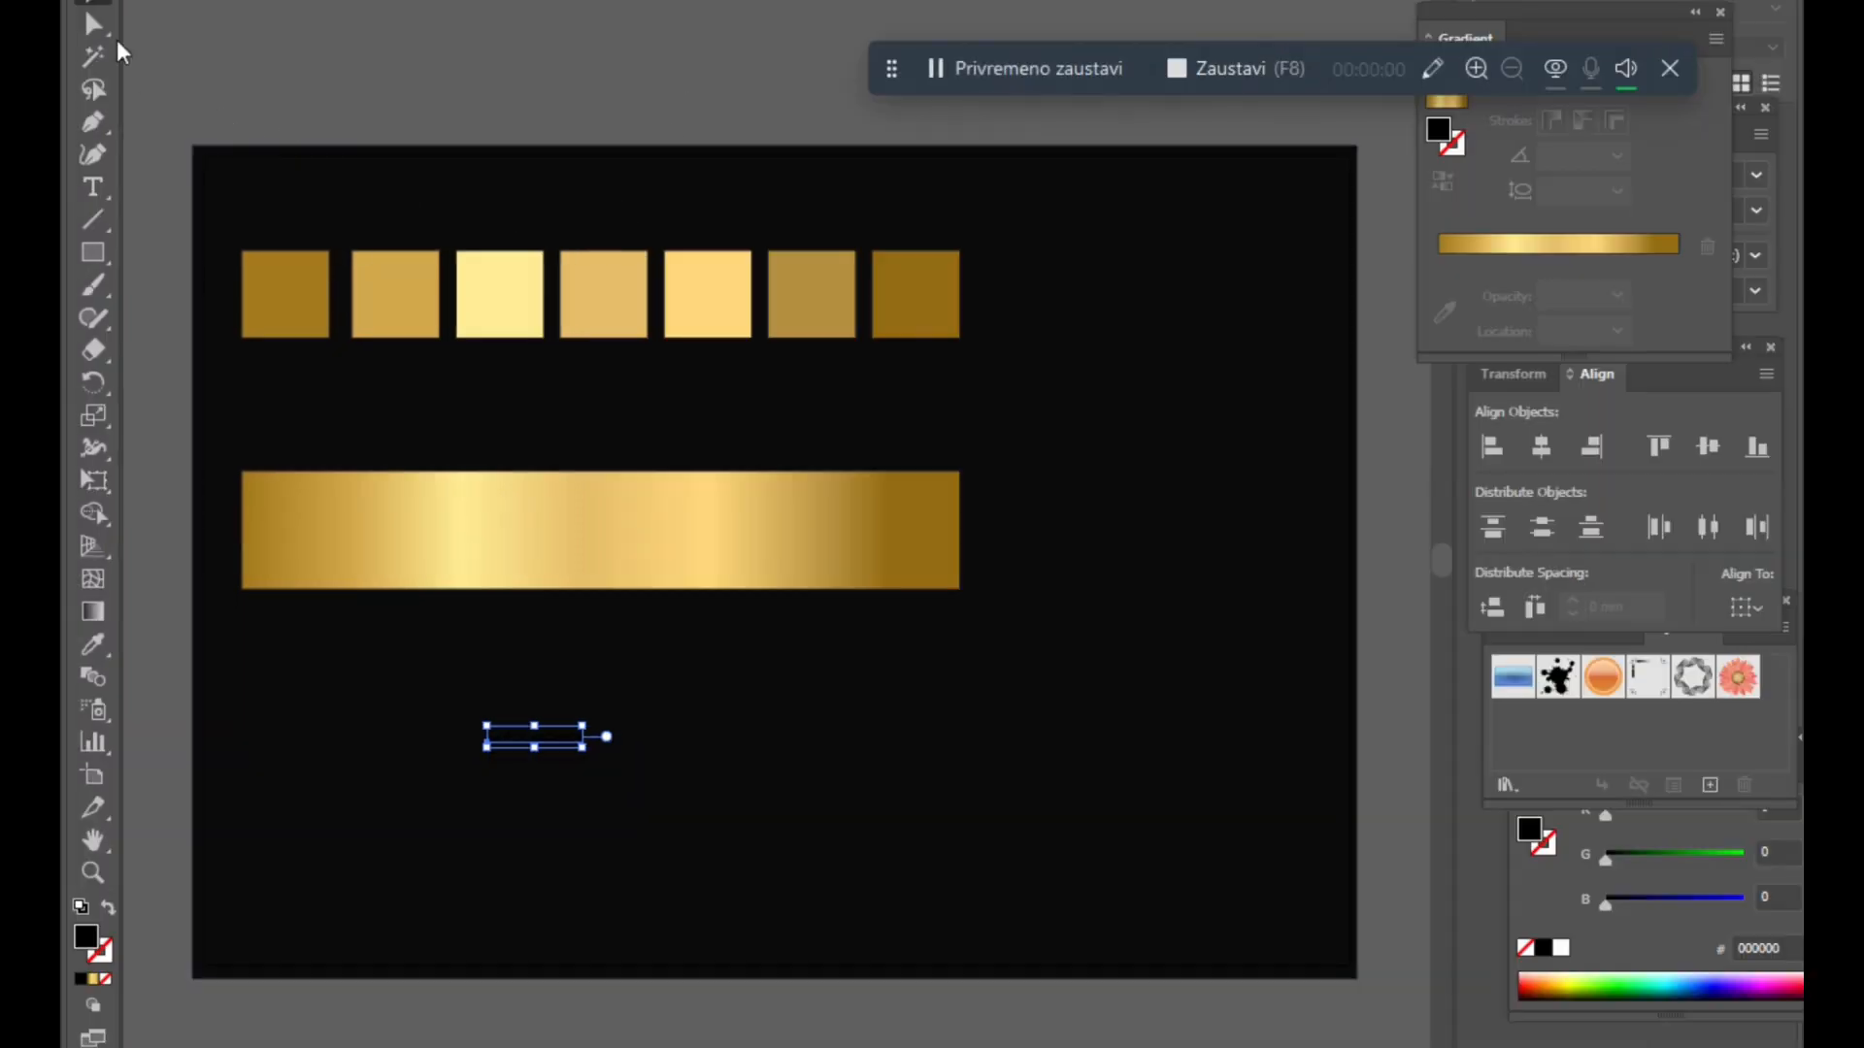
{"action": "left_click", "coordinate": [681, 1]}
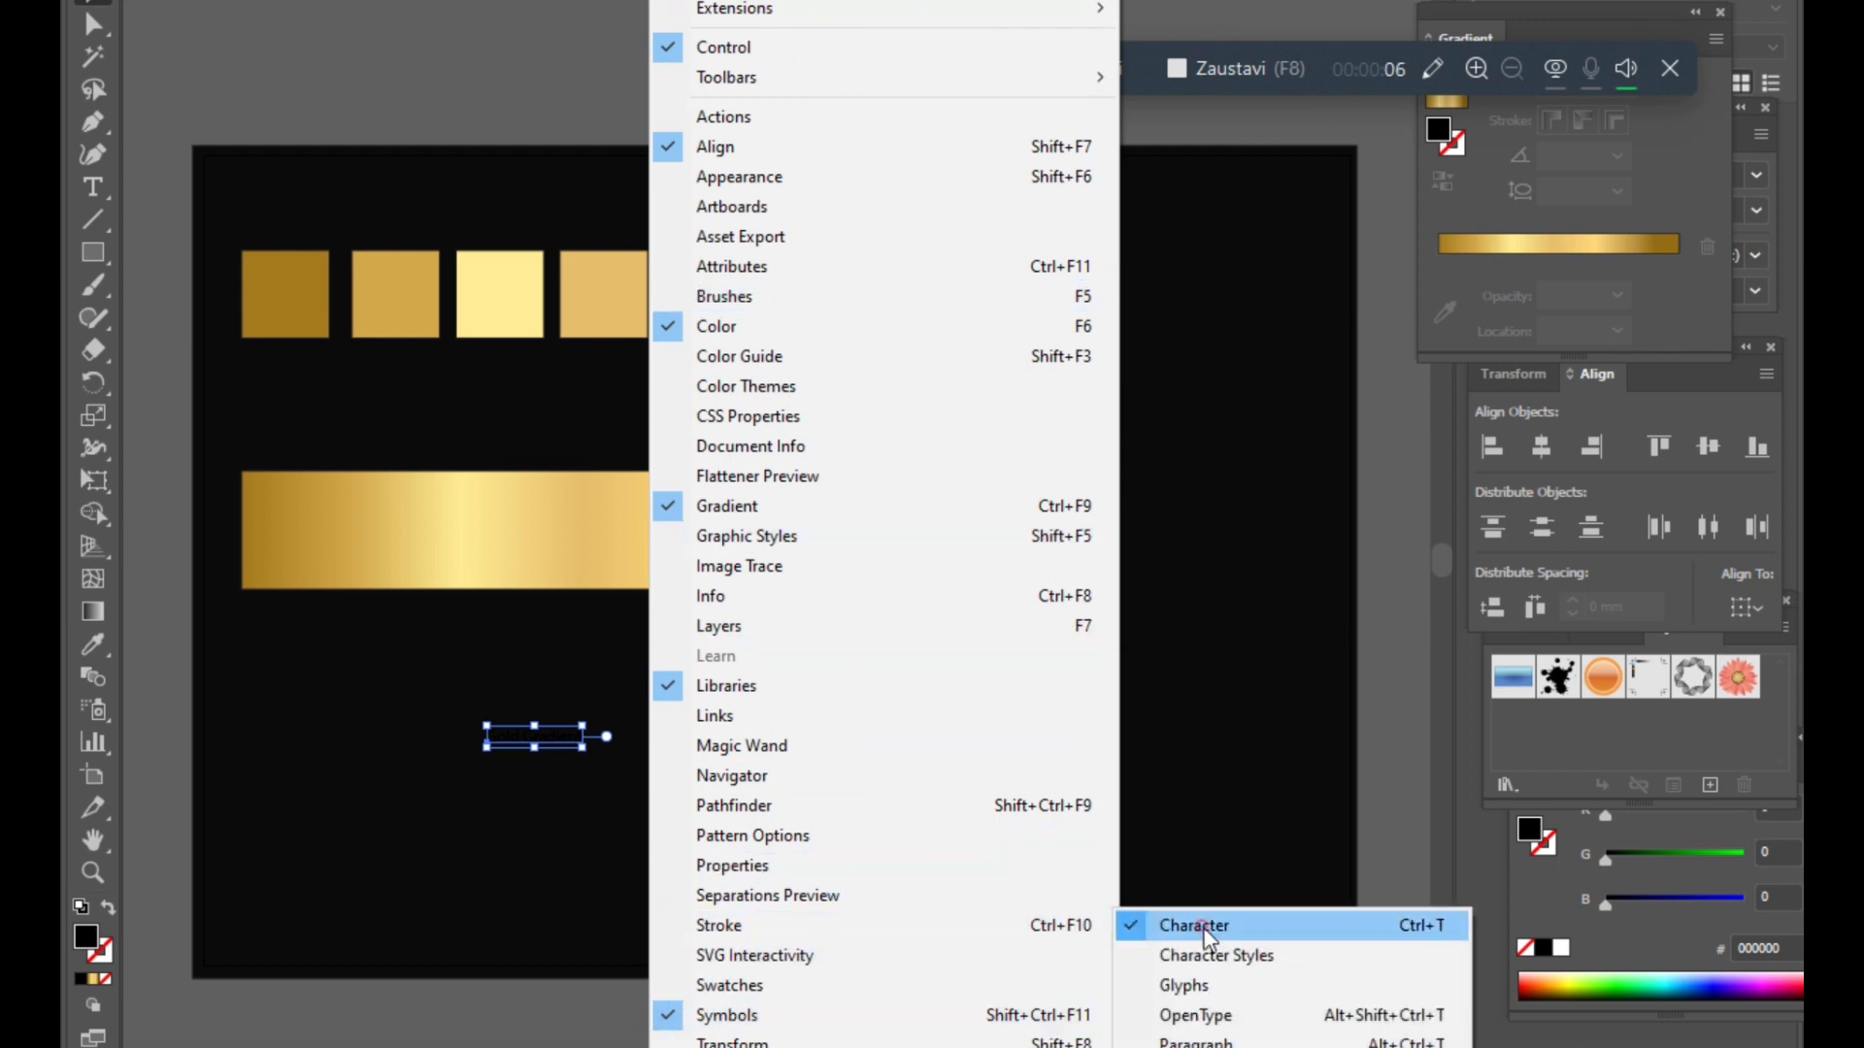
{"action": "left_click", "coordinate": [1211, 924]}
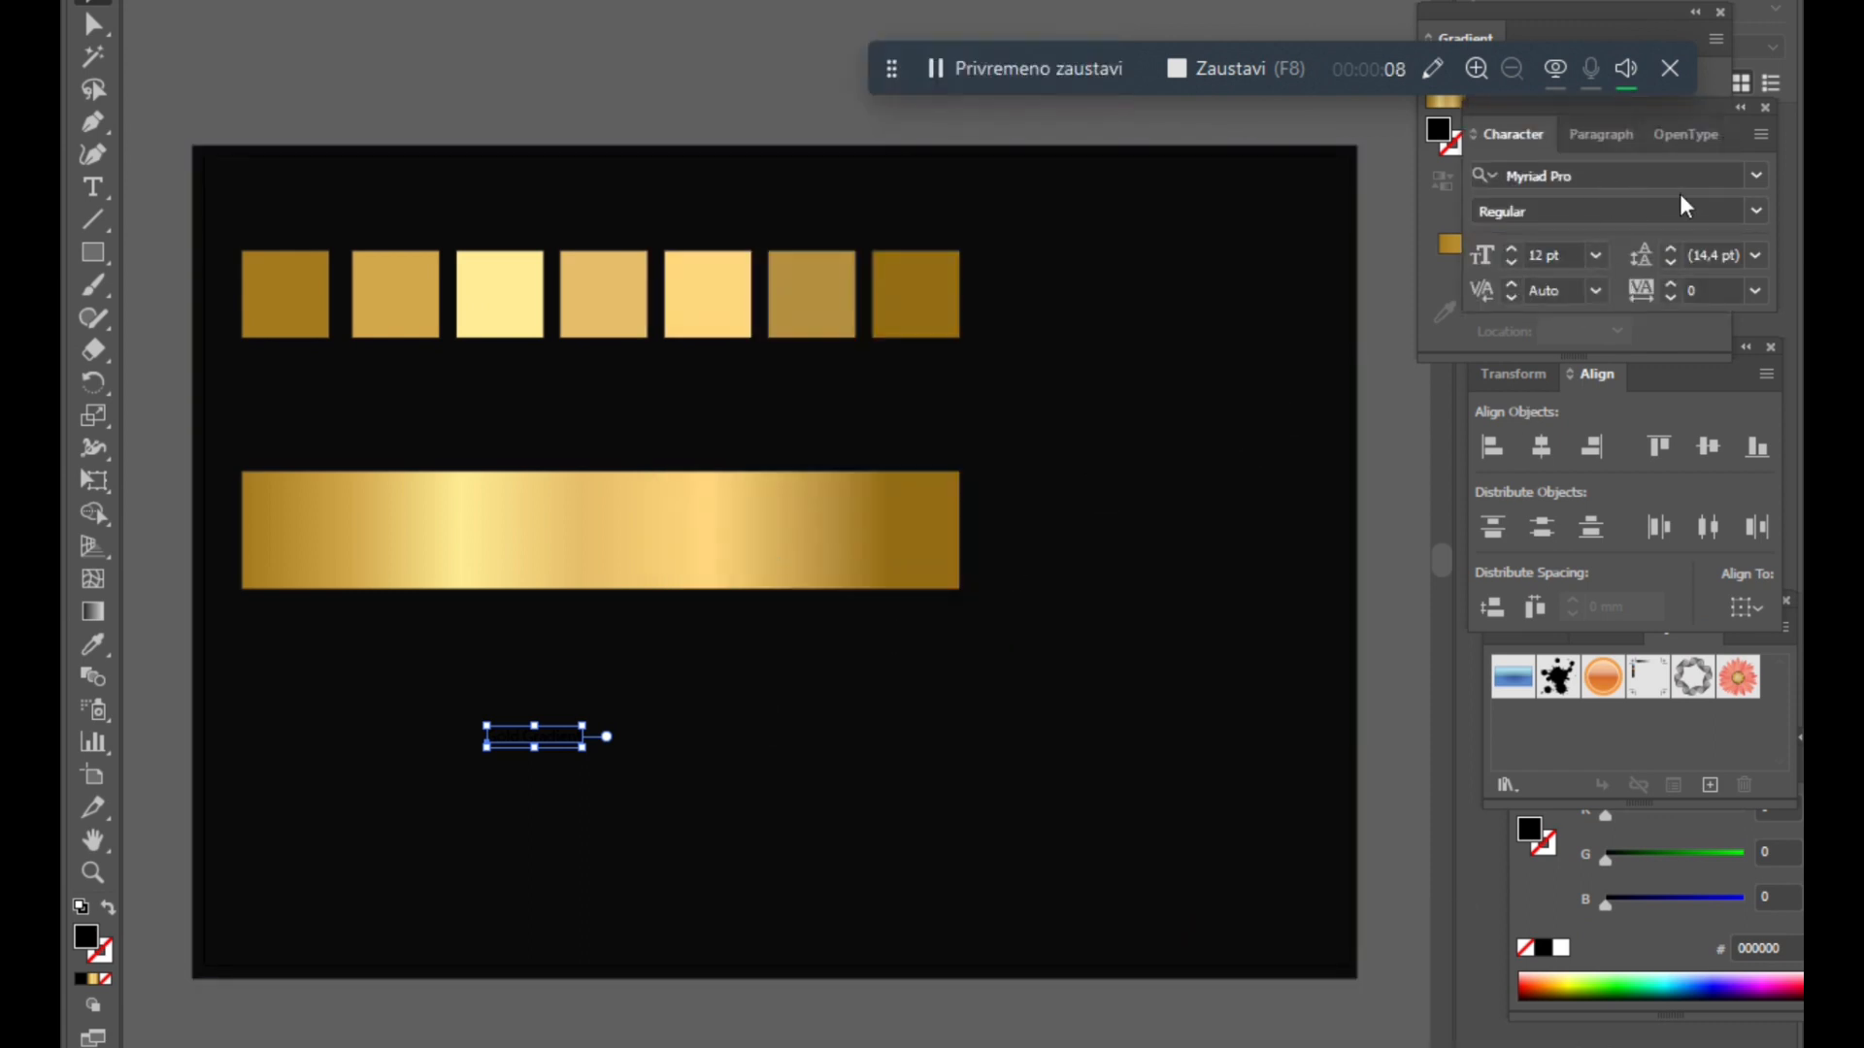
{"action": "left_click", "coordinate": [1595, 254]}
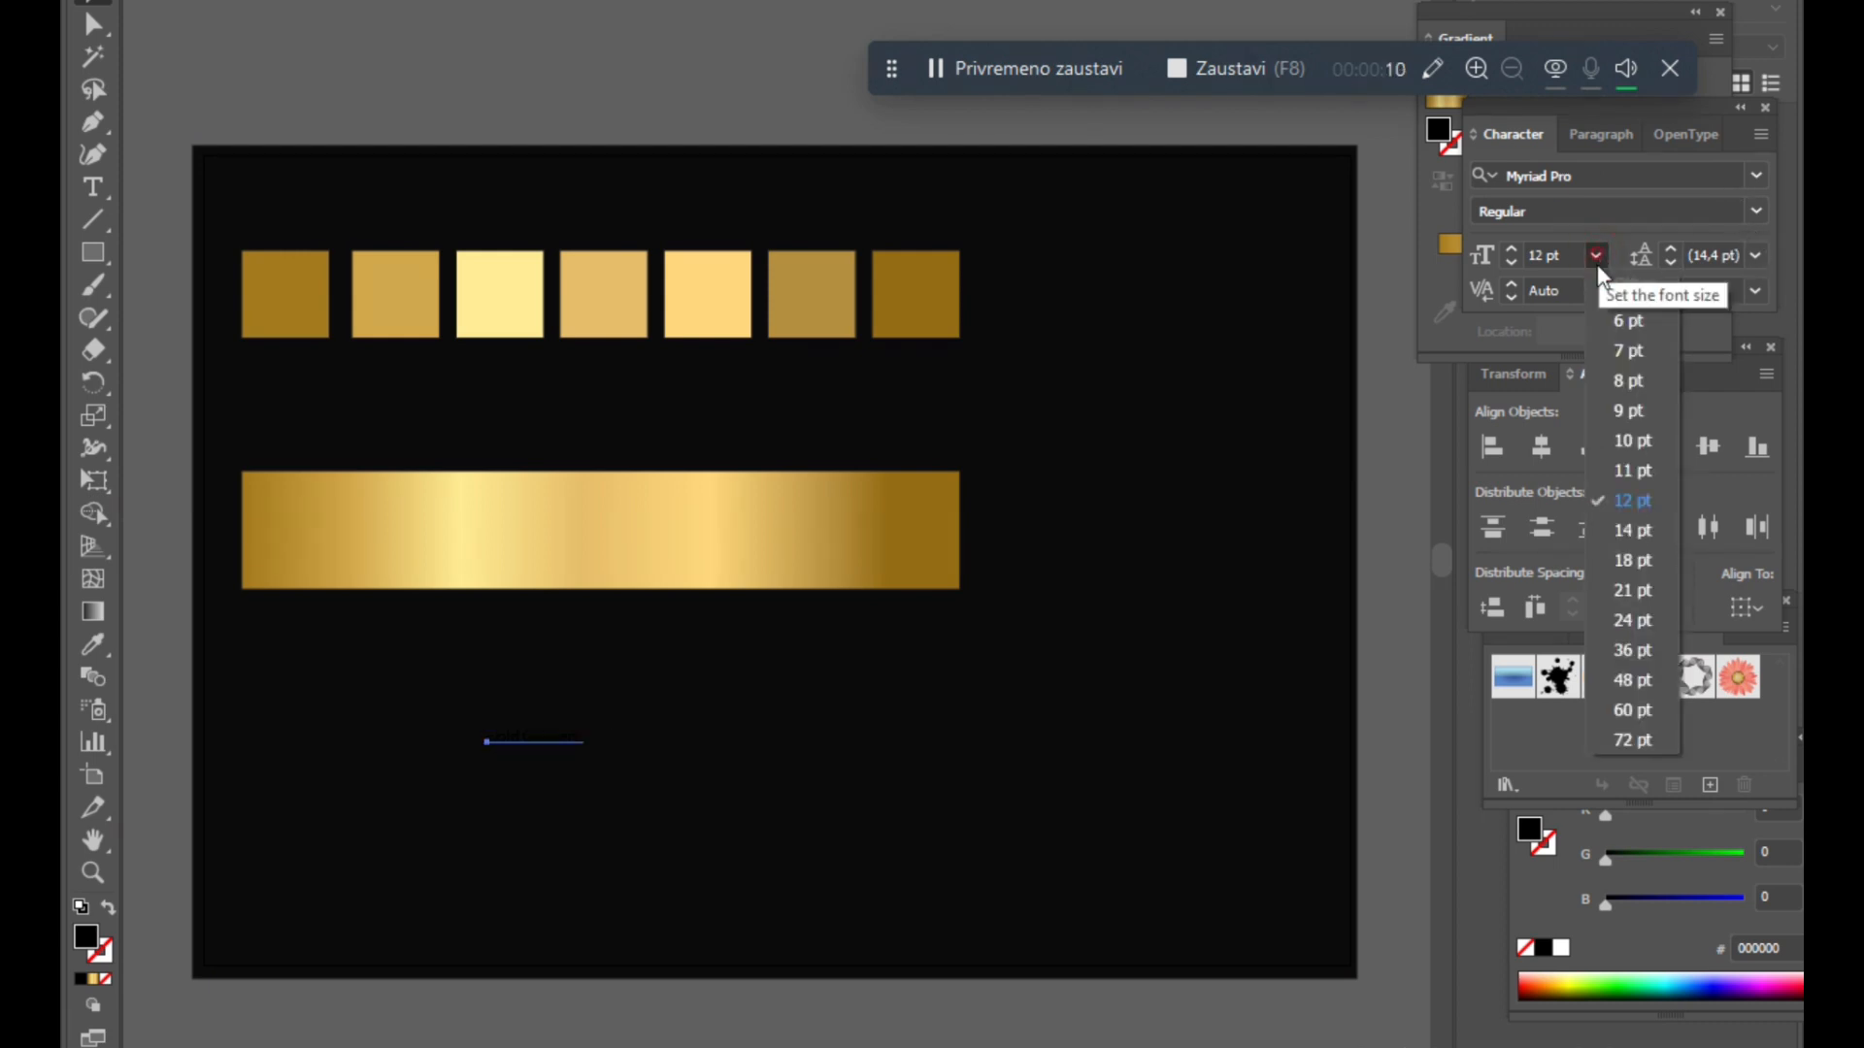
{"action": "left_click", "coordinate": [1633, 735]}
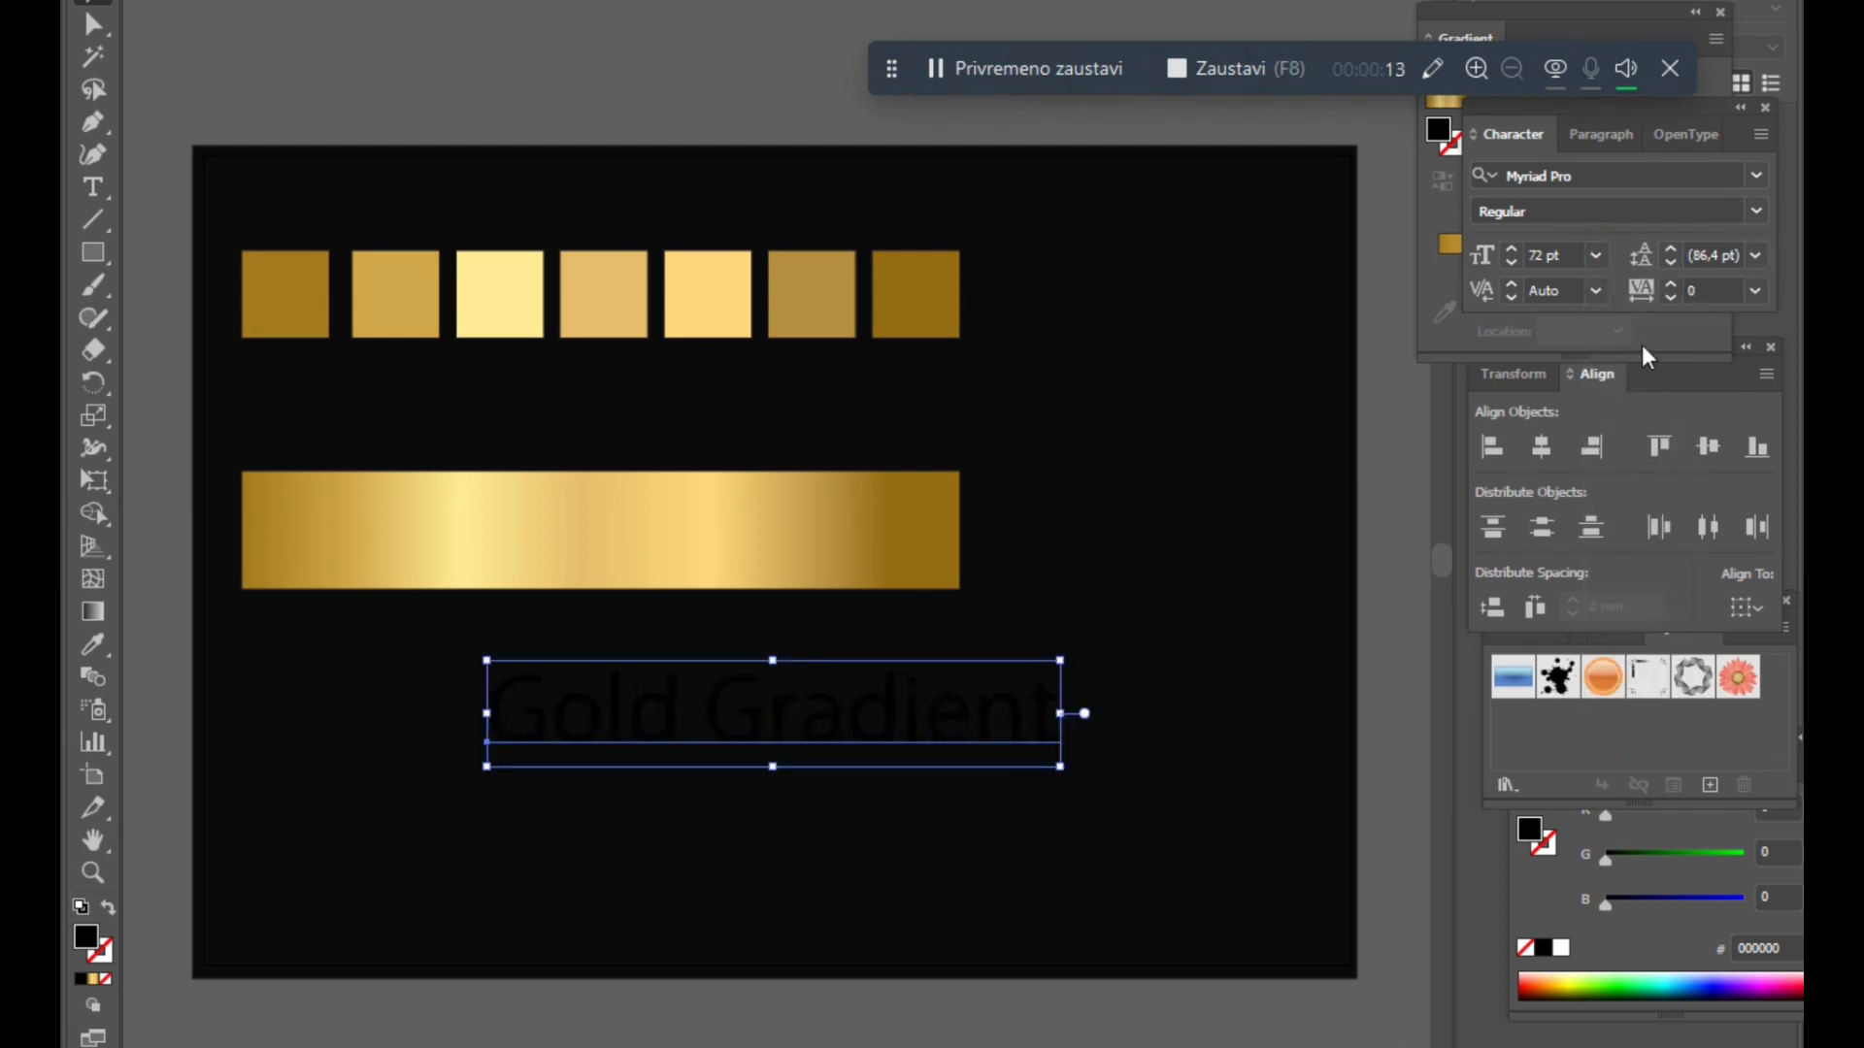
- Change the label's font to Amaze
{"action": "left_click", "coordinate": [1754, 179]}
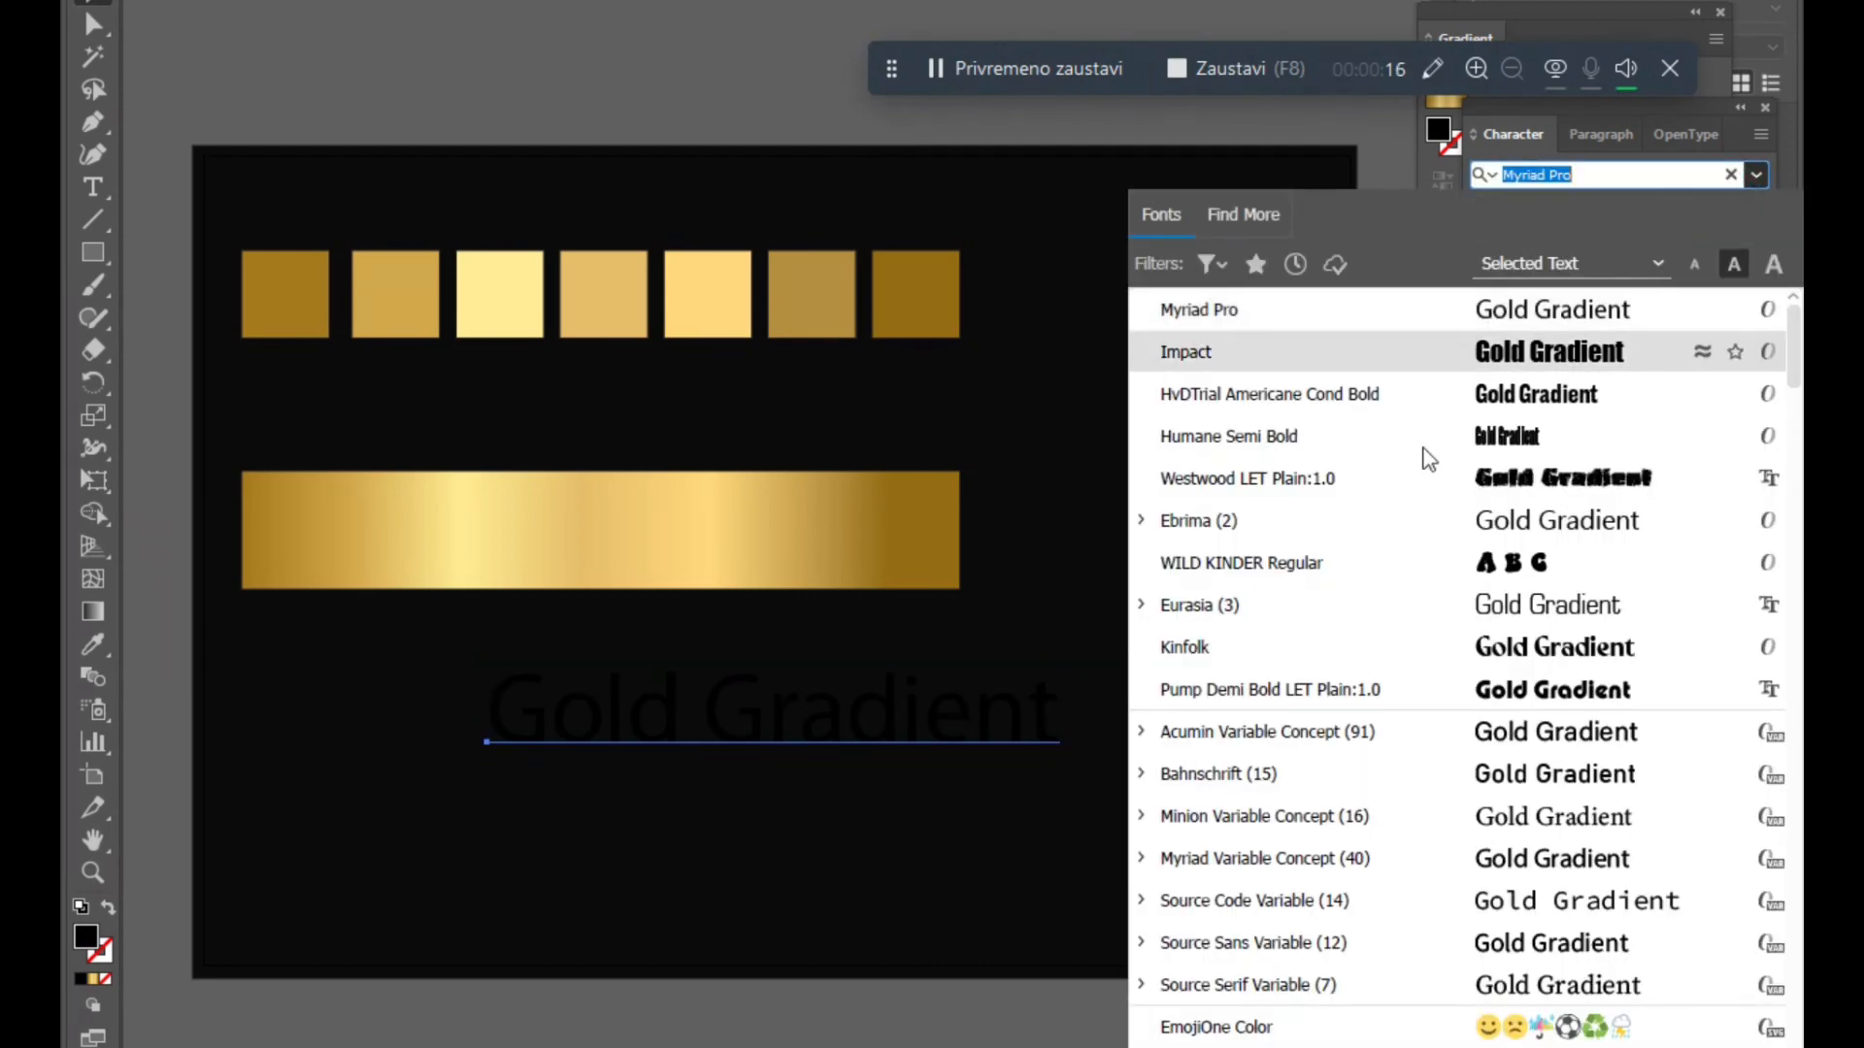
{"action": "scroll", "coordinate": [1330, 529], "scroll_direction": "down", "scroll_amount": 3}
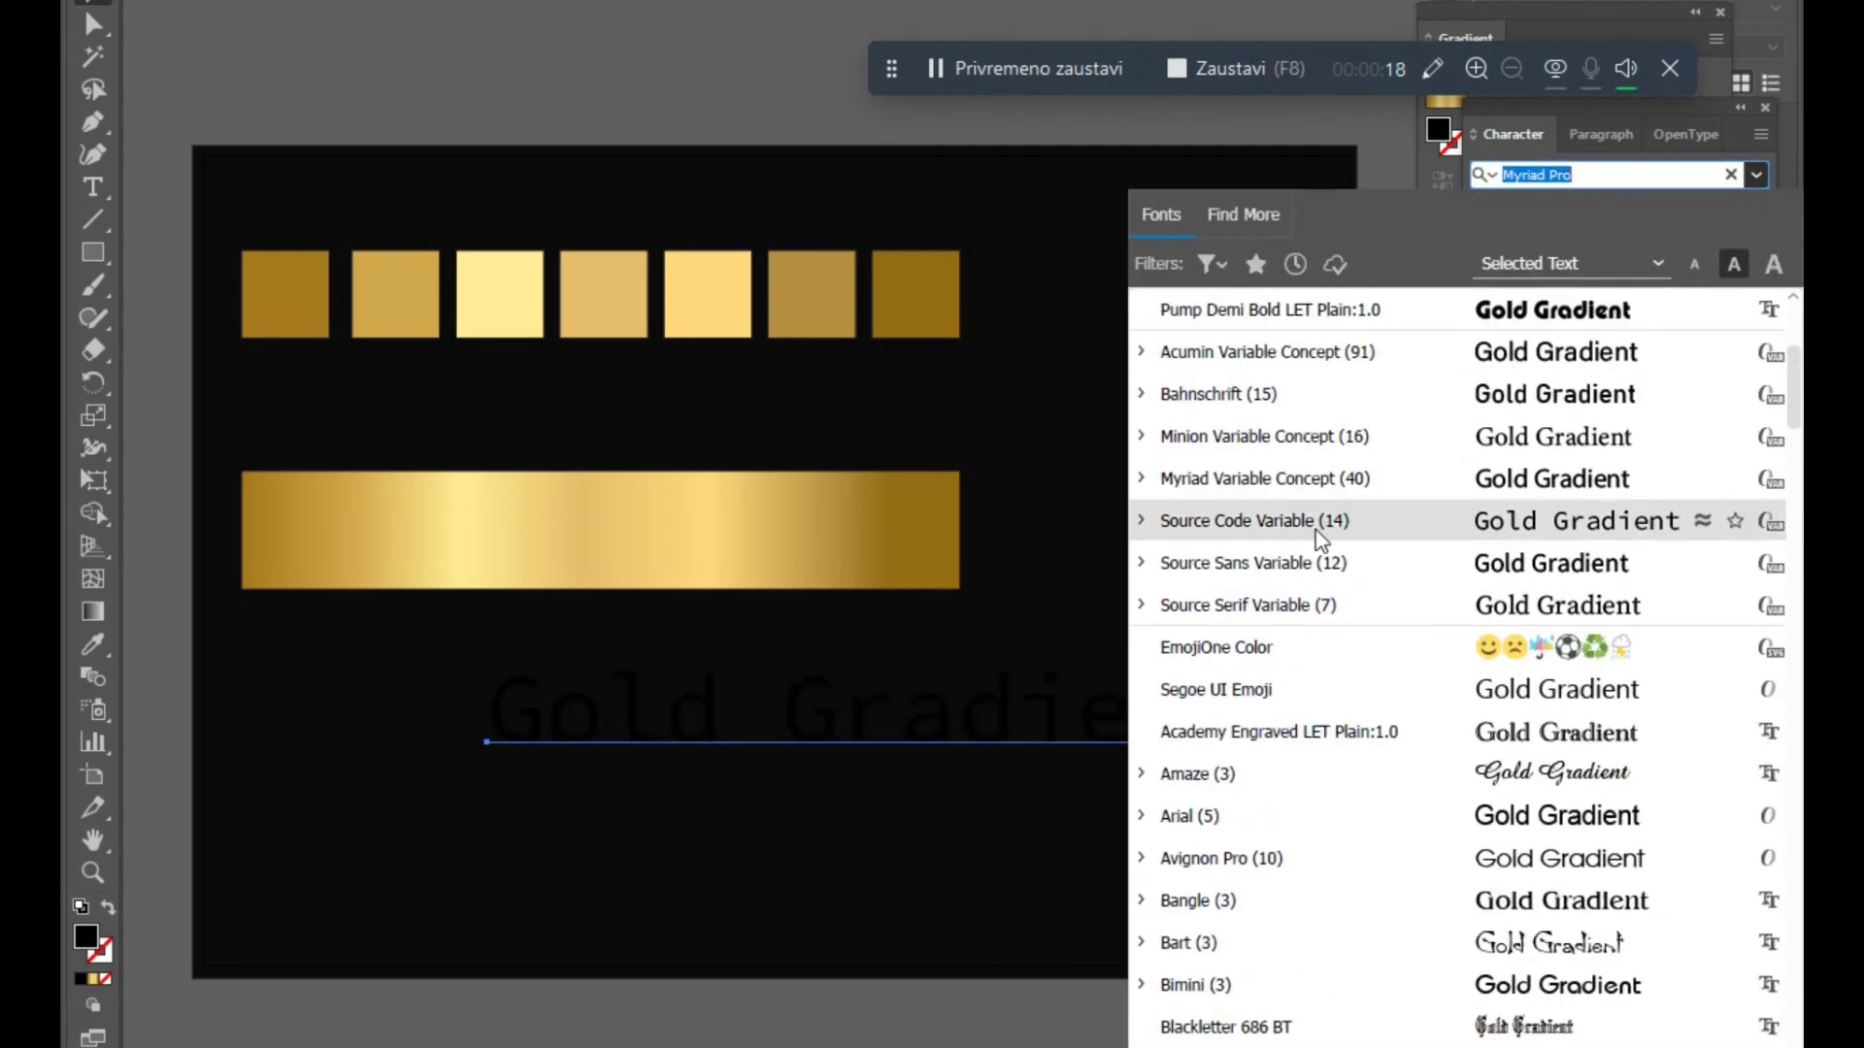
{"action": "left_click", "coordinate": [1252, 775]}
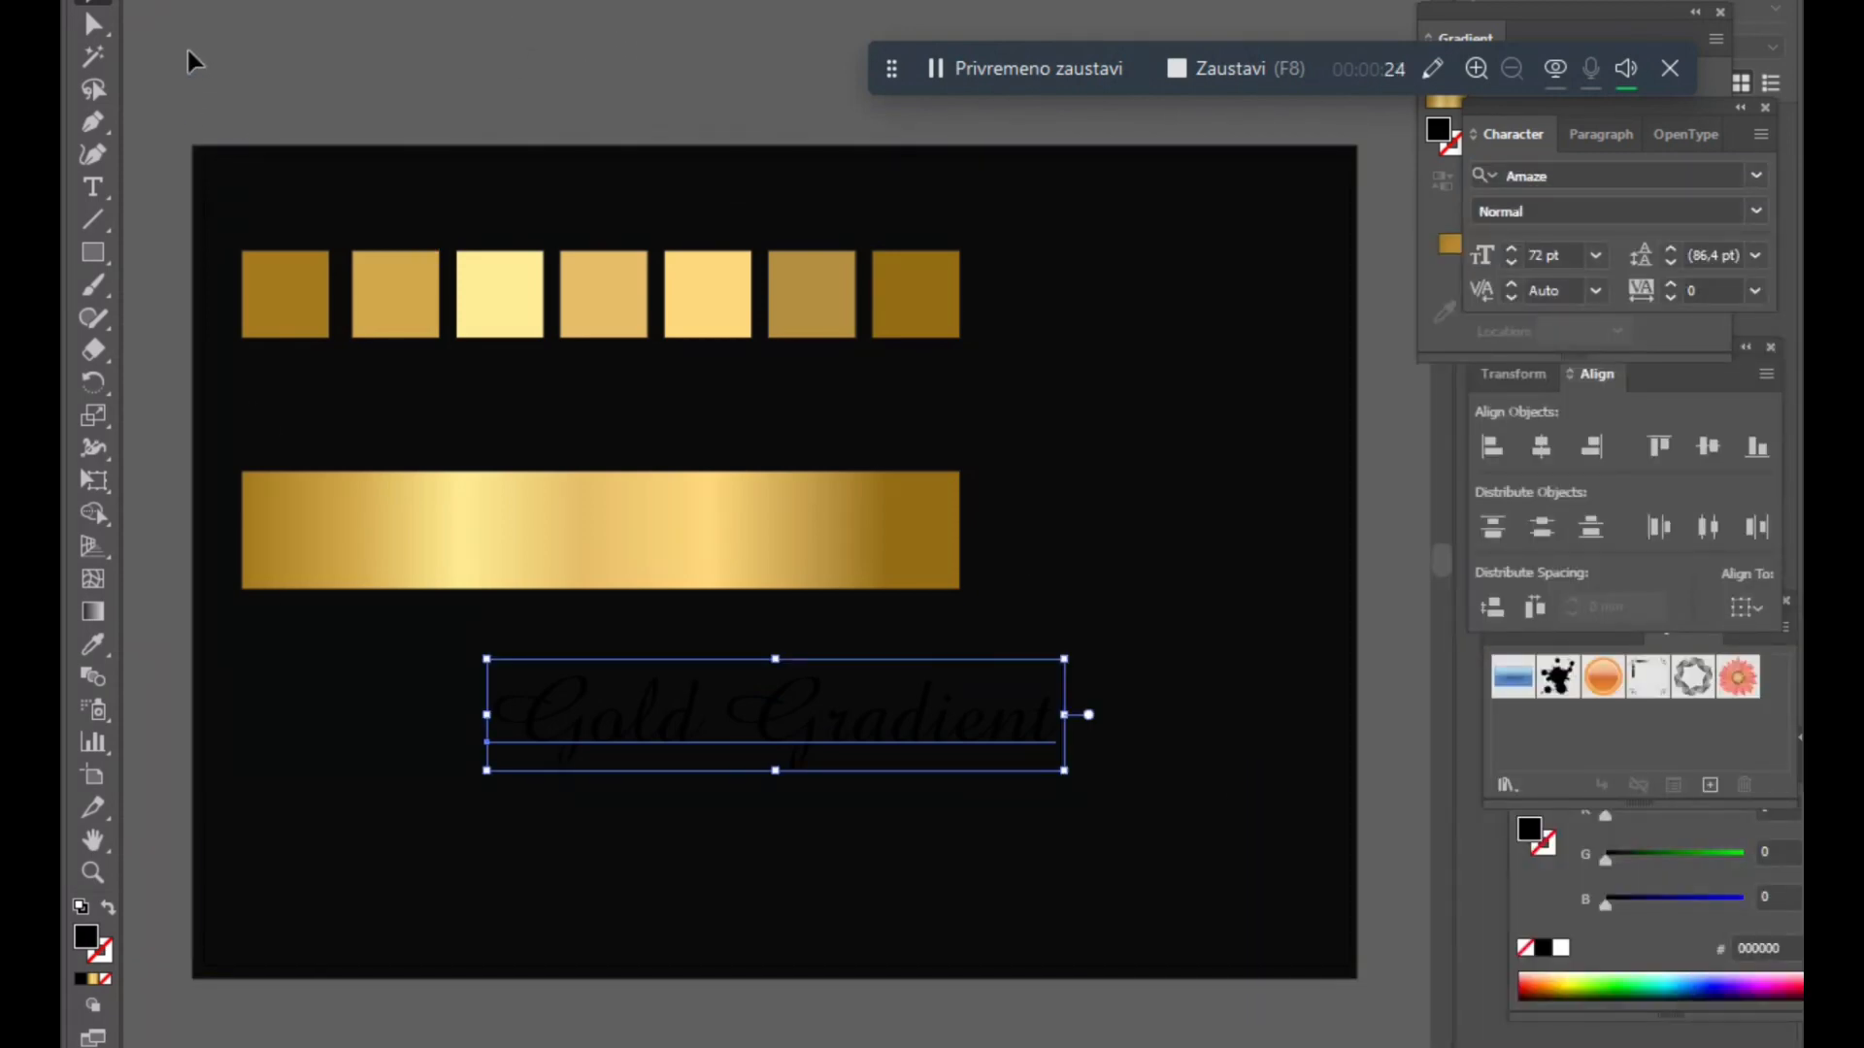
- Fill the label with white and move it left to sit under the bar's left part
{"action": "left_click", "coordinate": [136, 0]}
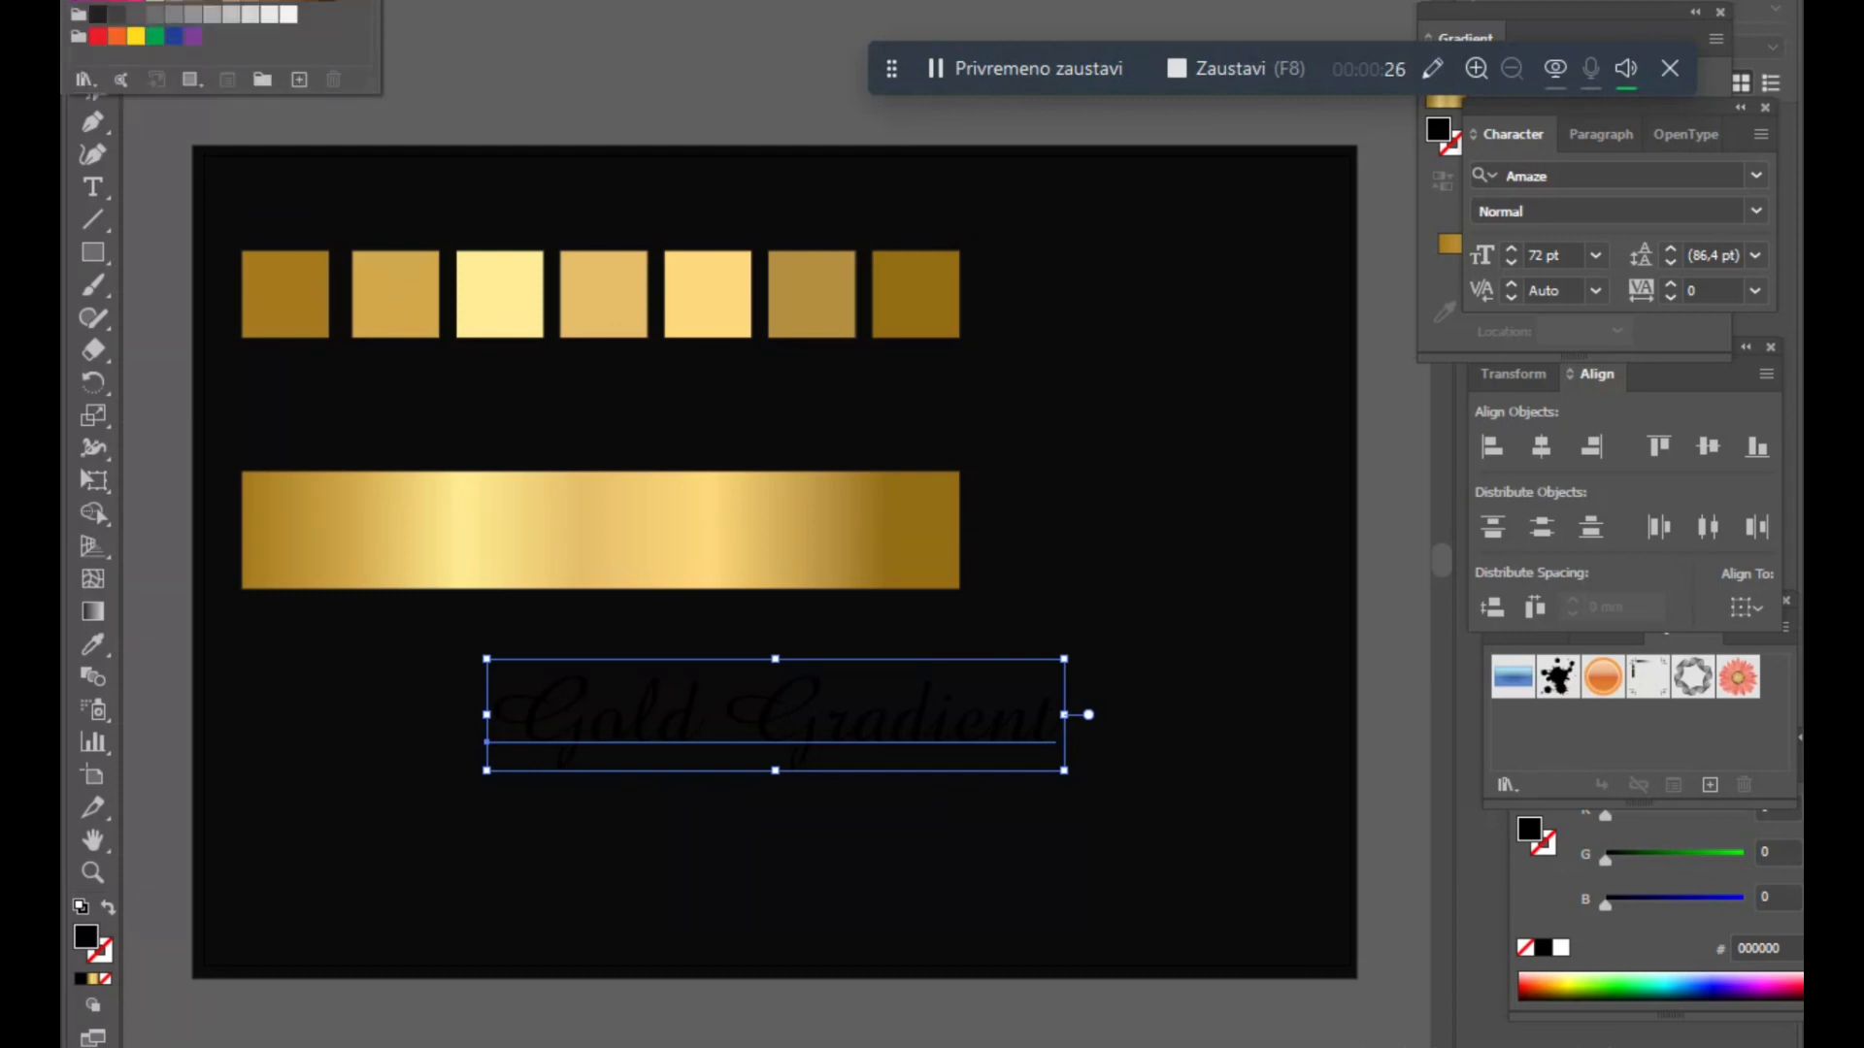
{"action": "left_click", "coordinate": [288, 13]}
{"action": "left_click", "coordinate": [540, 37]}
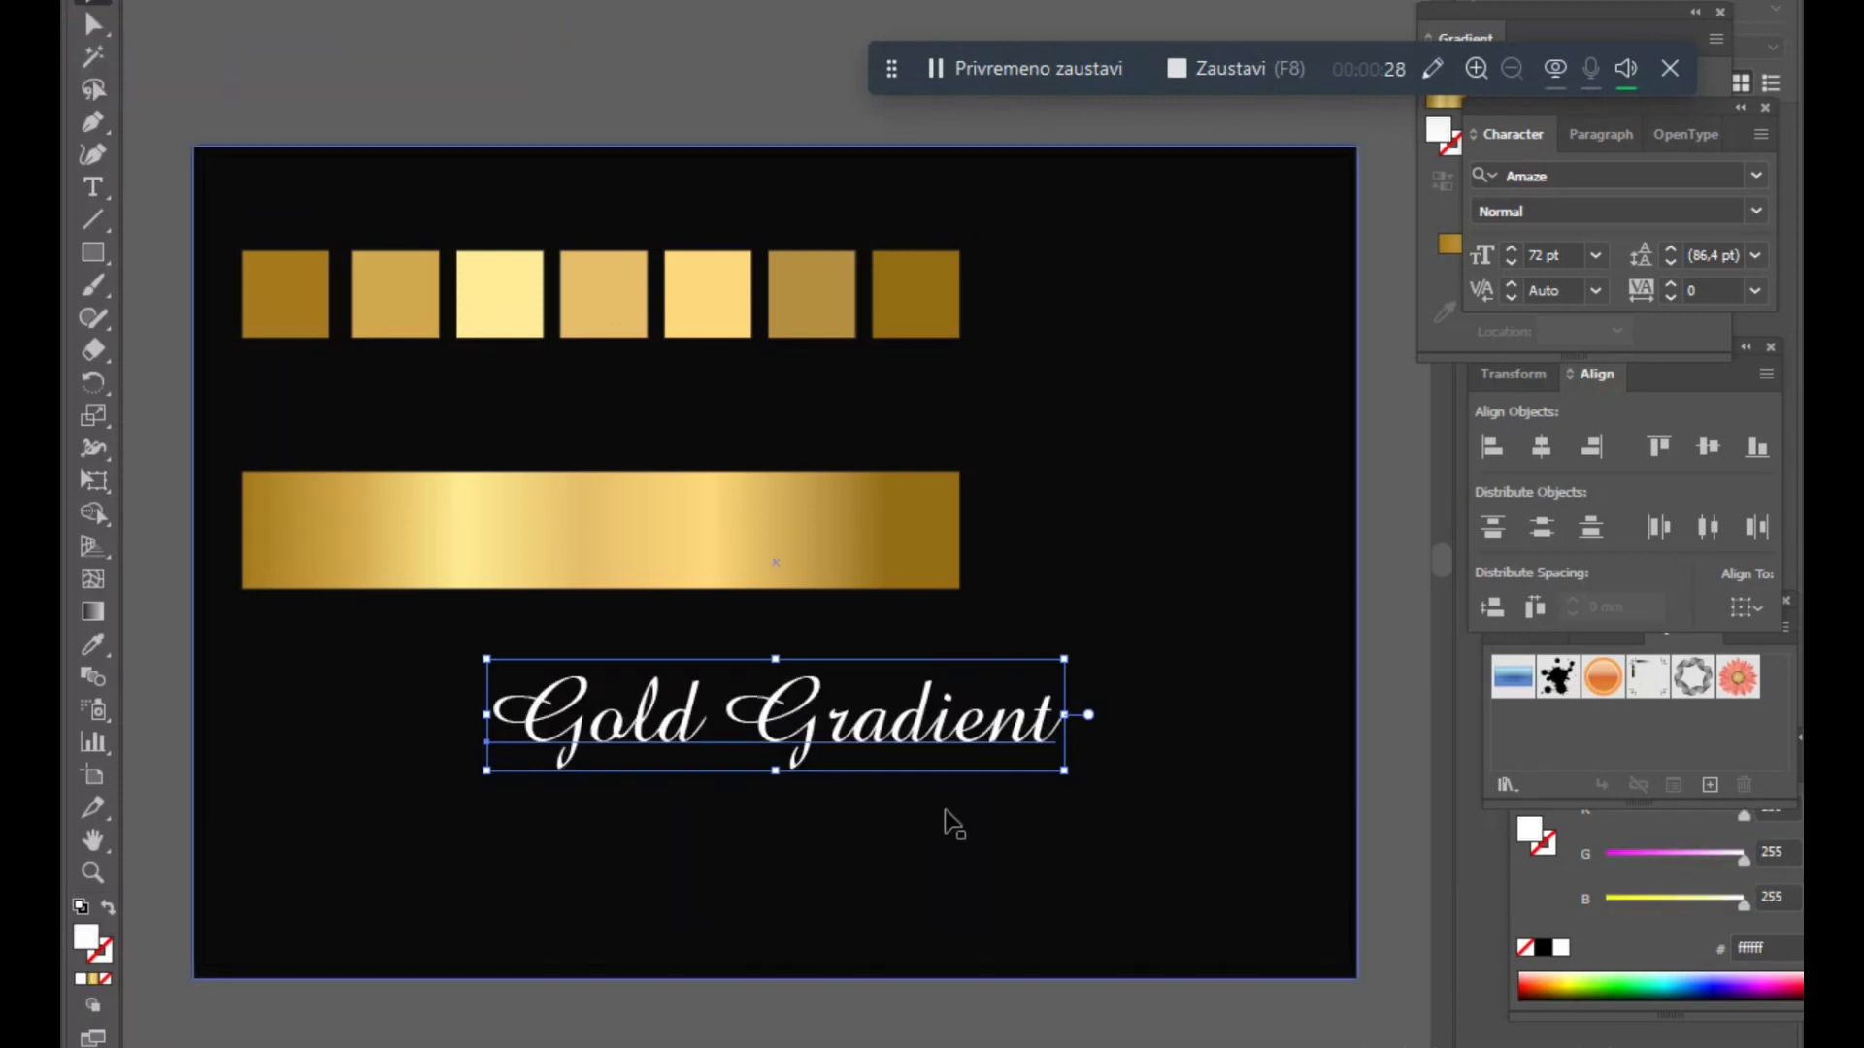
{"action": "left_click_drag", "start_coordinate": [895, 744], "coordinate": [730, 753]}
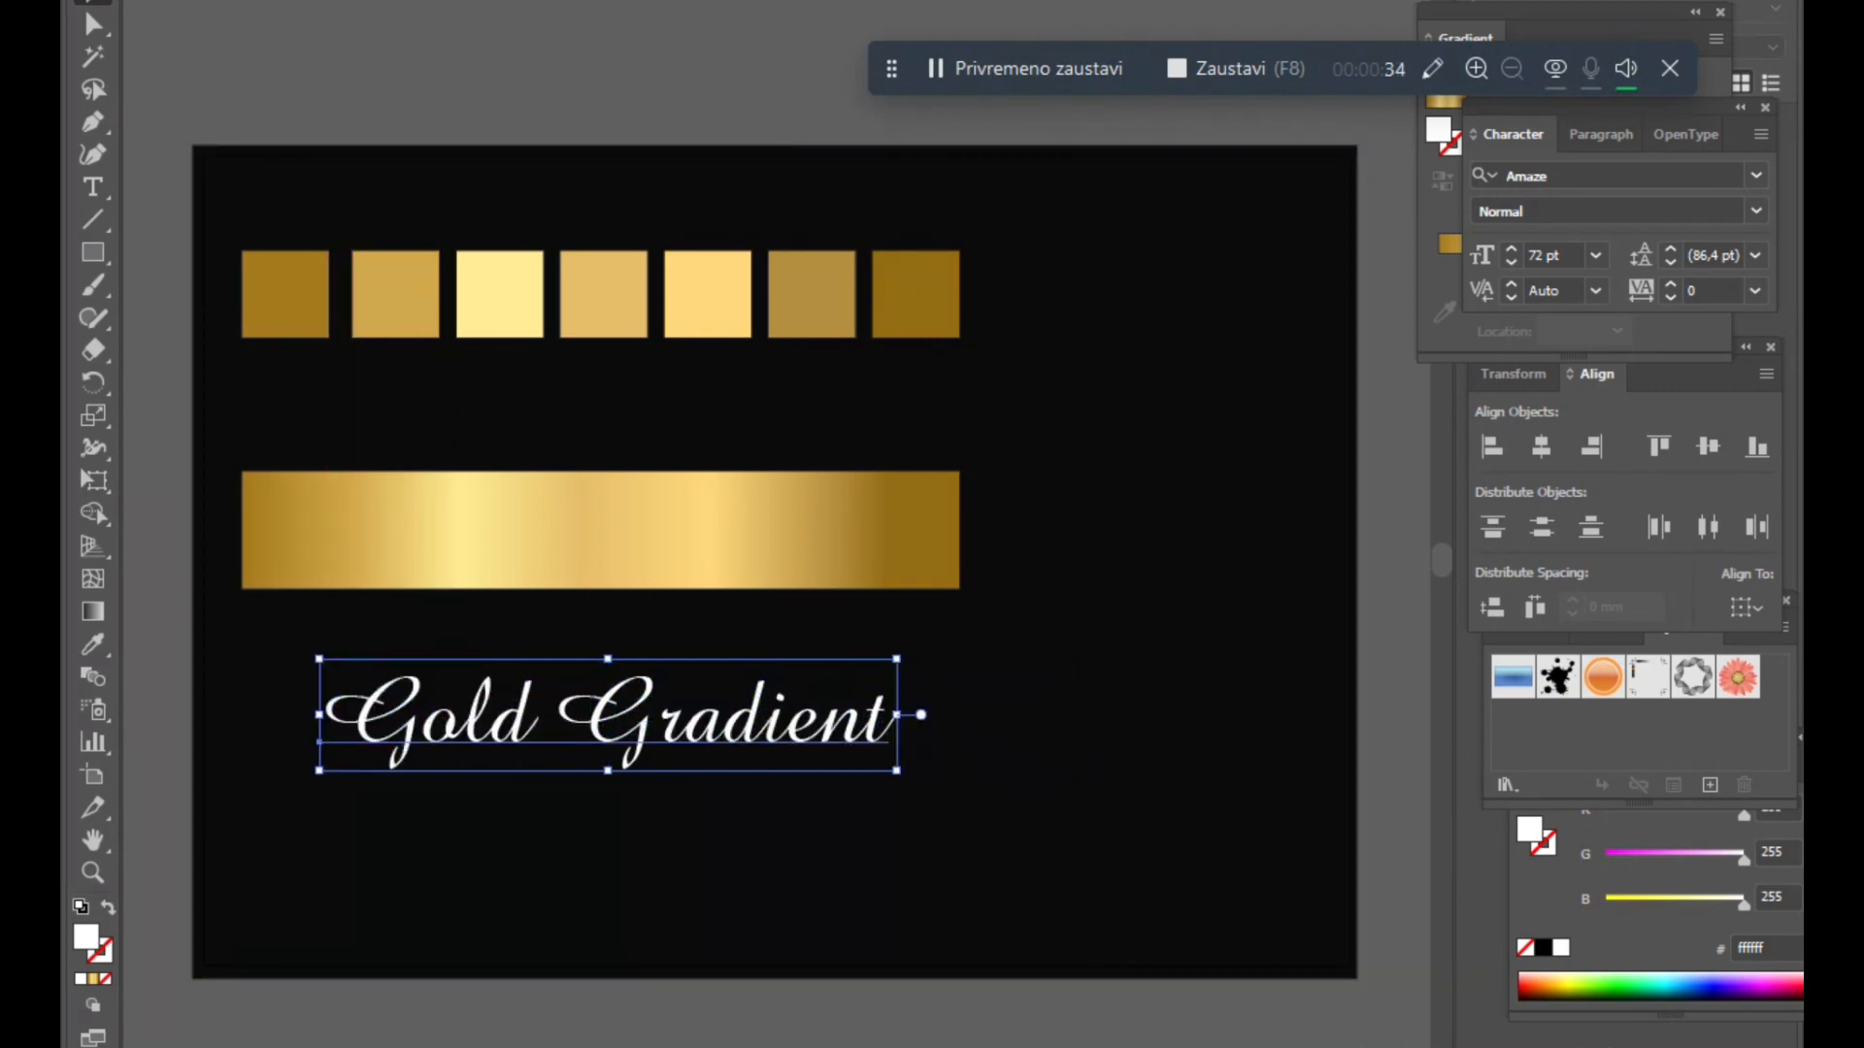
- Add a new fill to the label and apply the gold gradient to it
{"action": "left_click", "coordinate": [680, 2]}
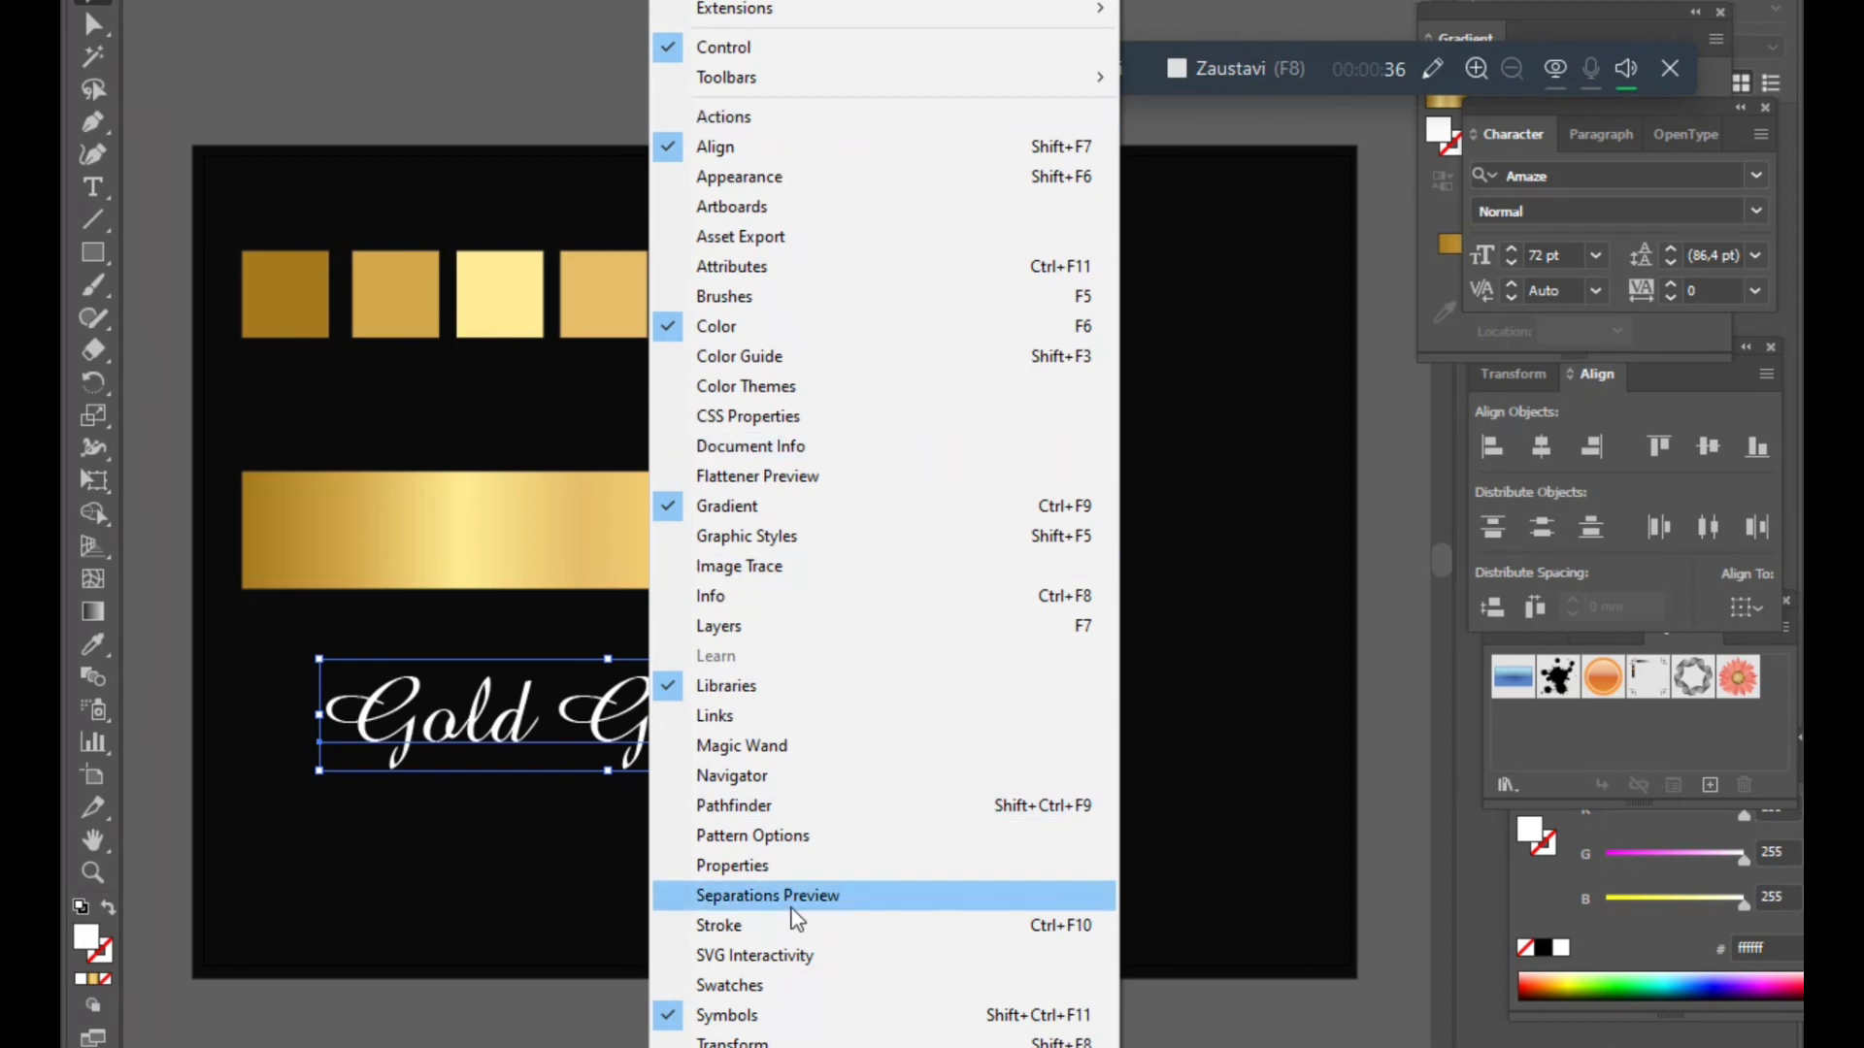
{"action": "left_click", "coordinate": [767, 176]}
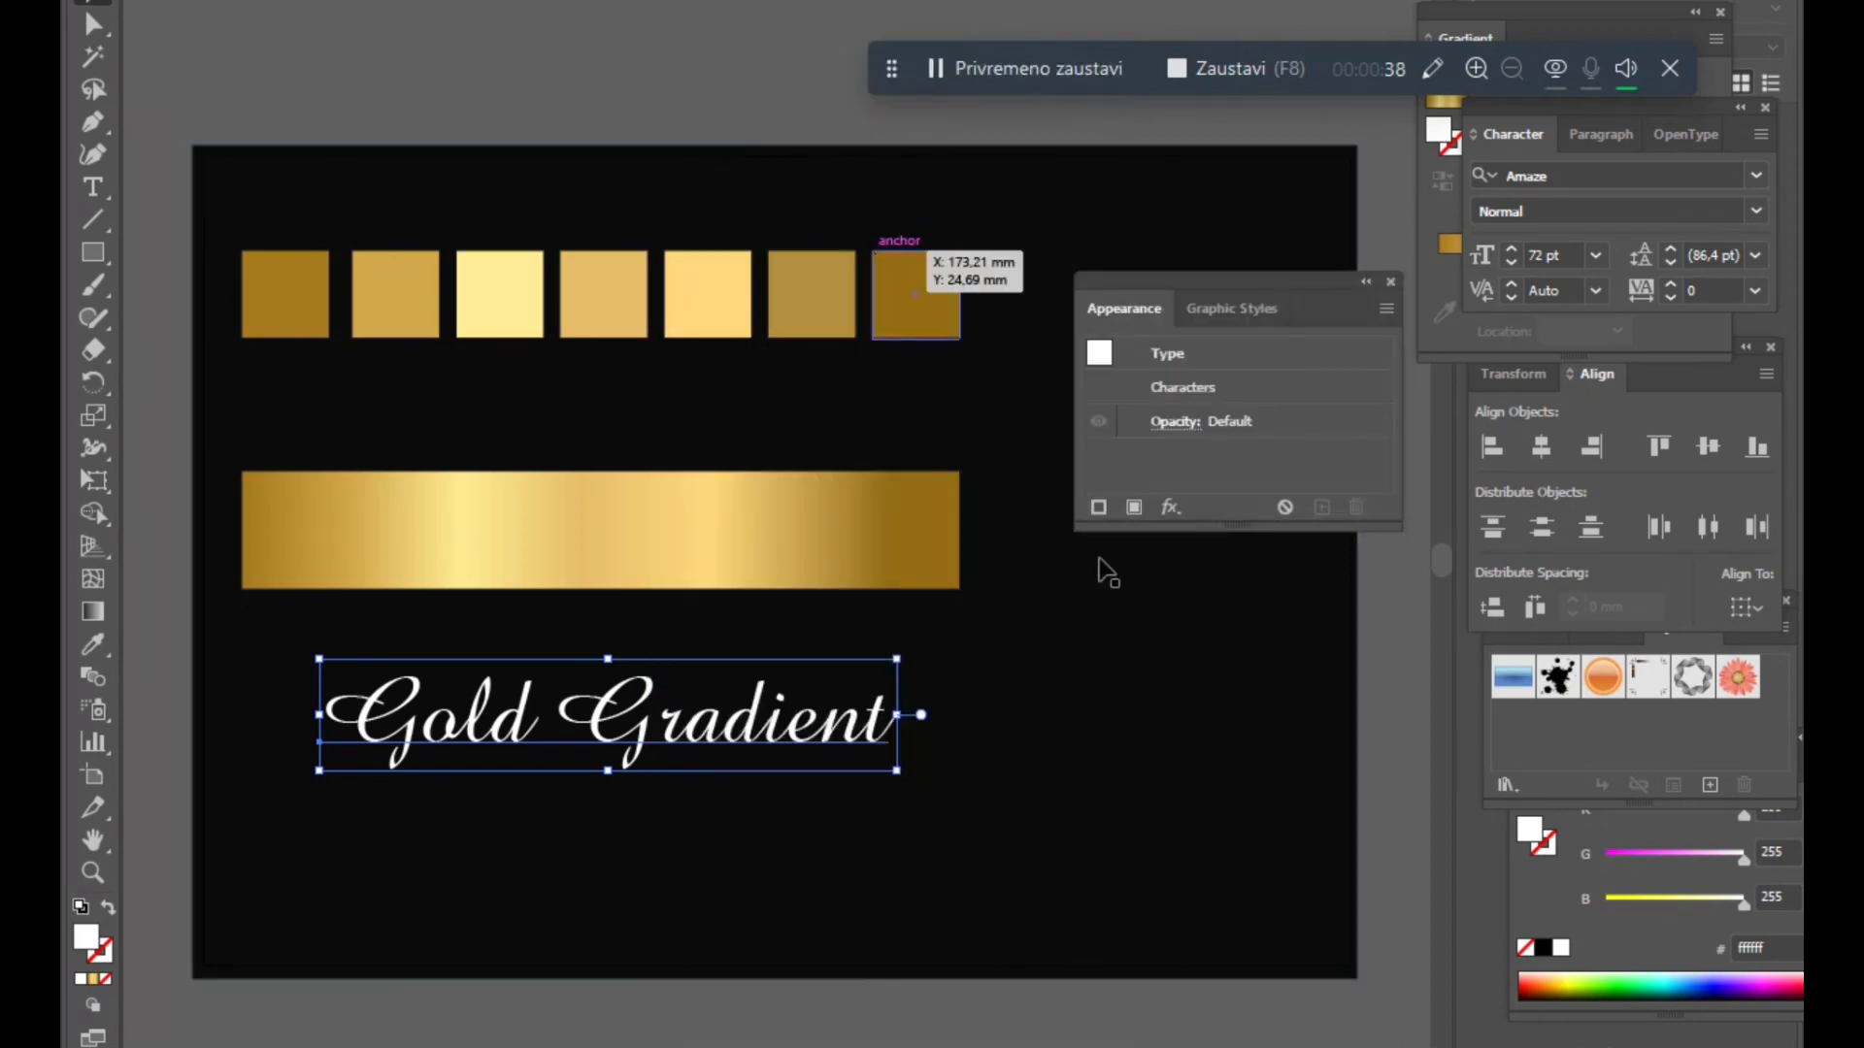
{"action": "left_click", "coordinate": [1132, 506]}
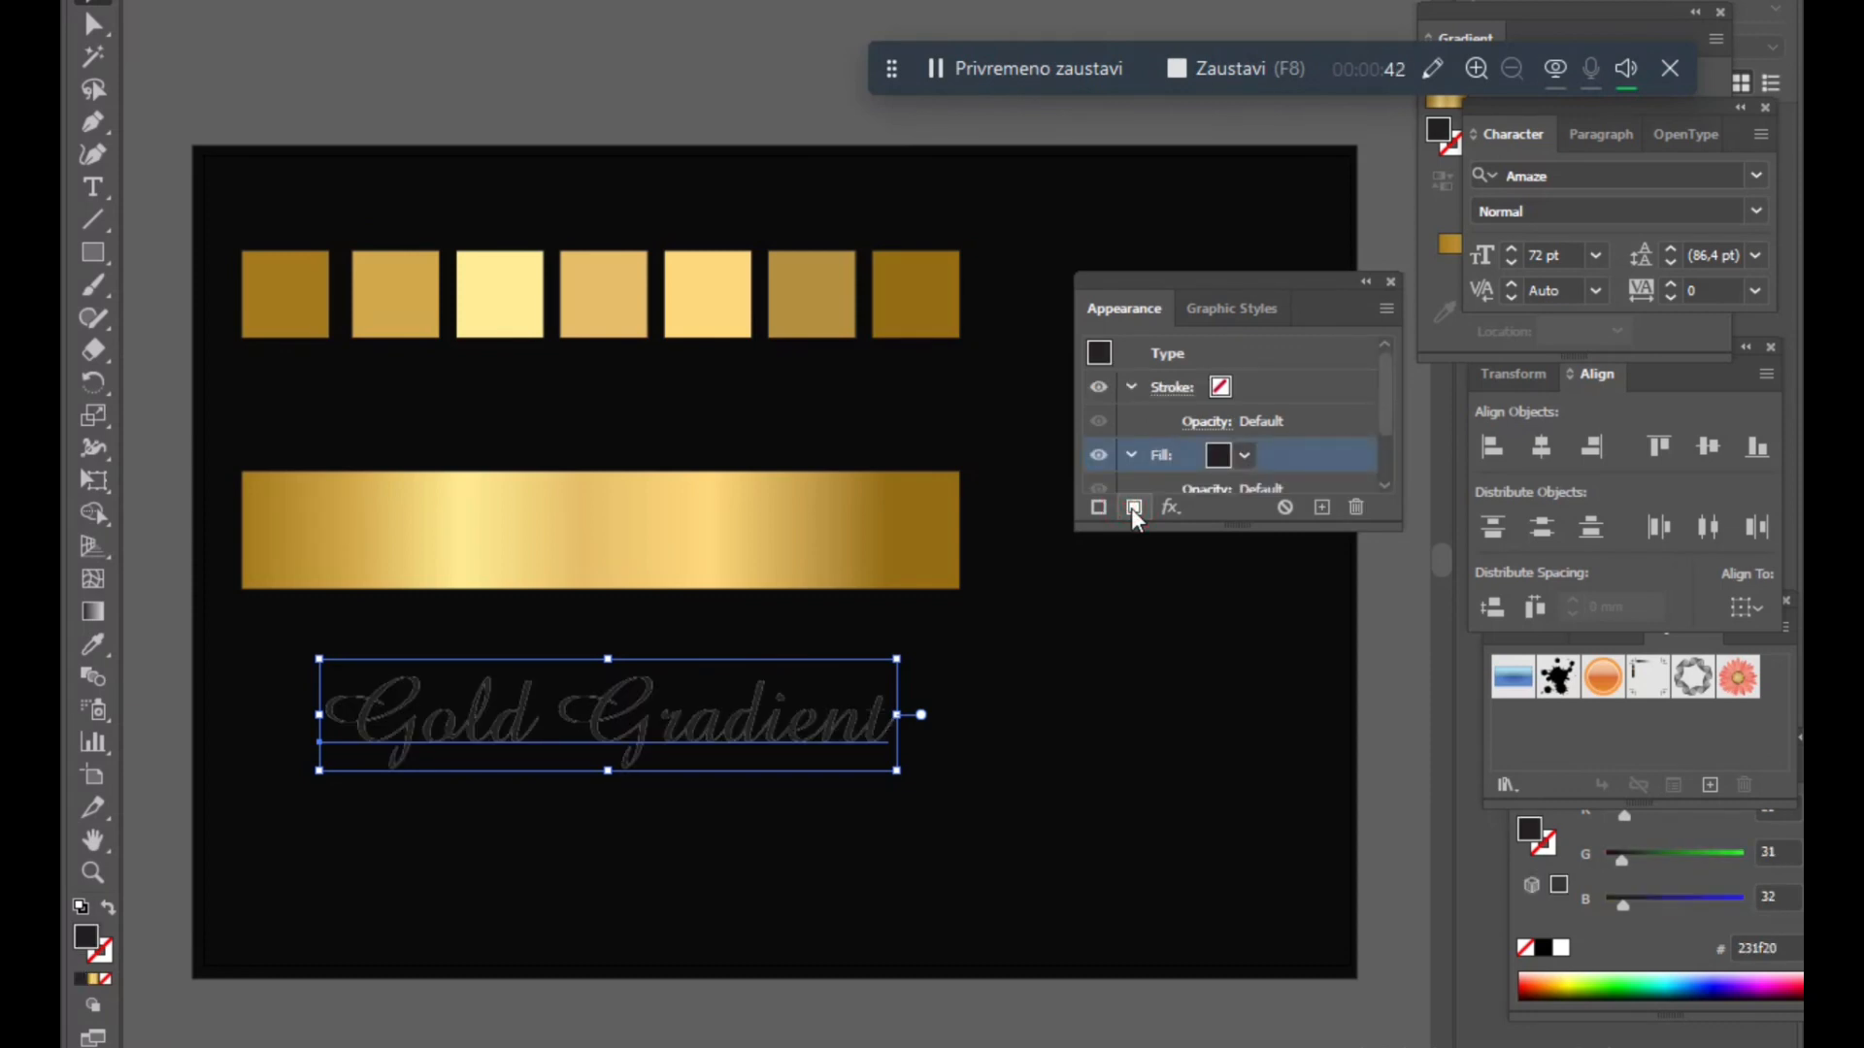
{"action": "left_click", "coordinate": [94, 981]}
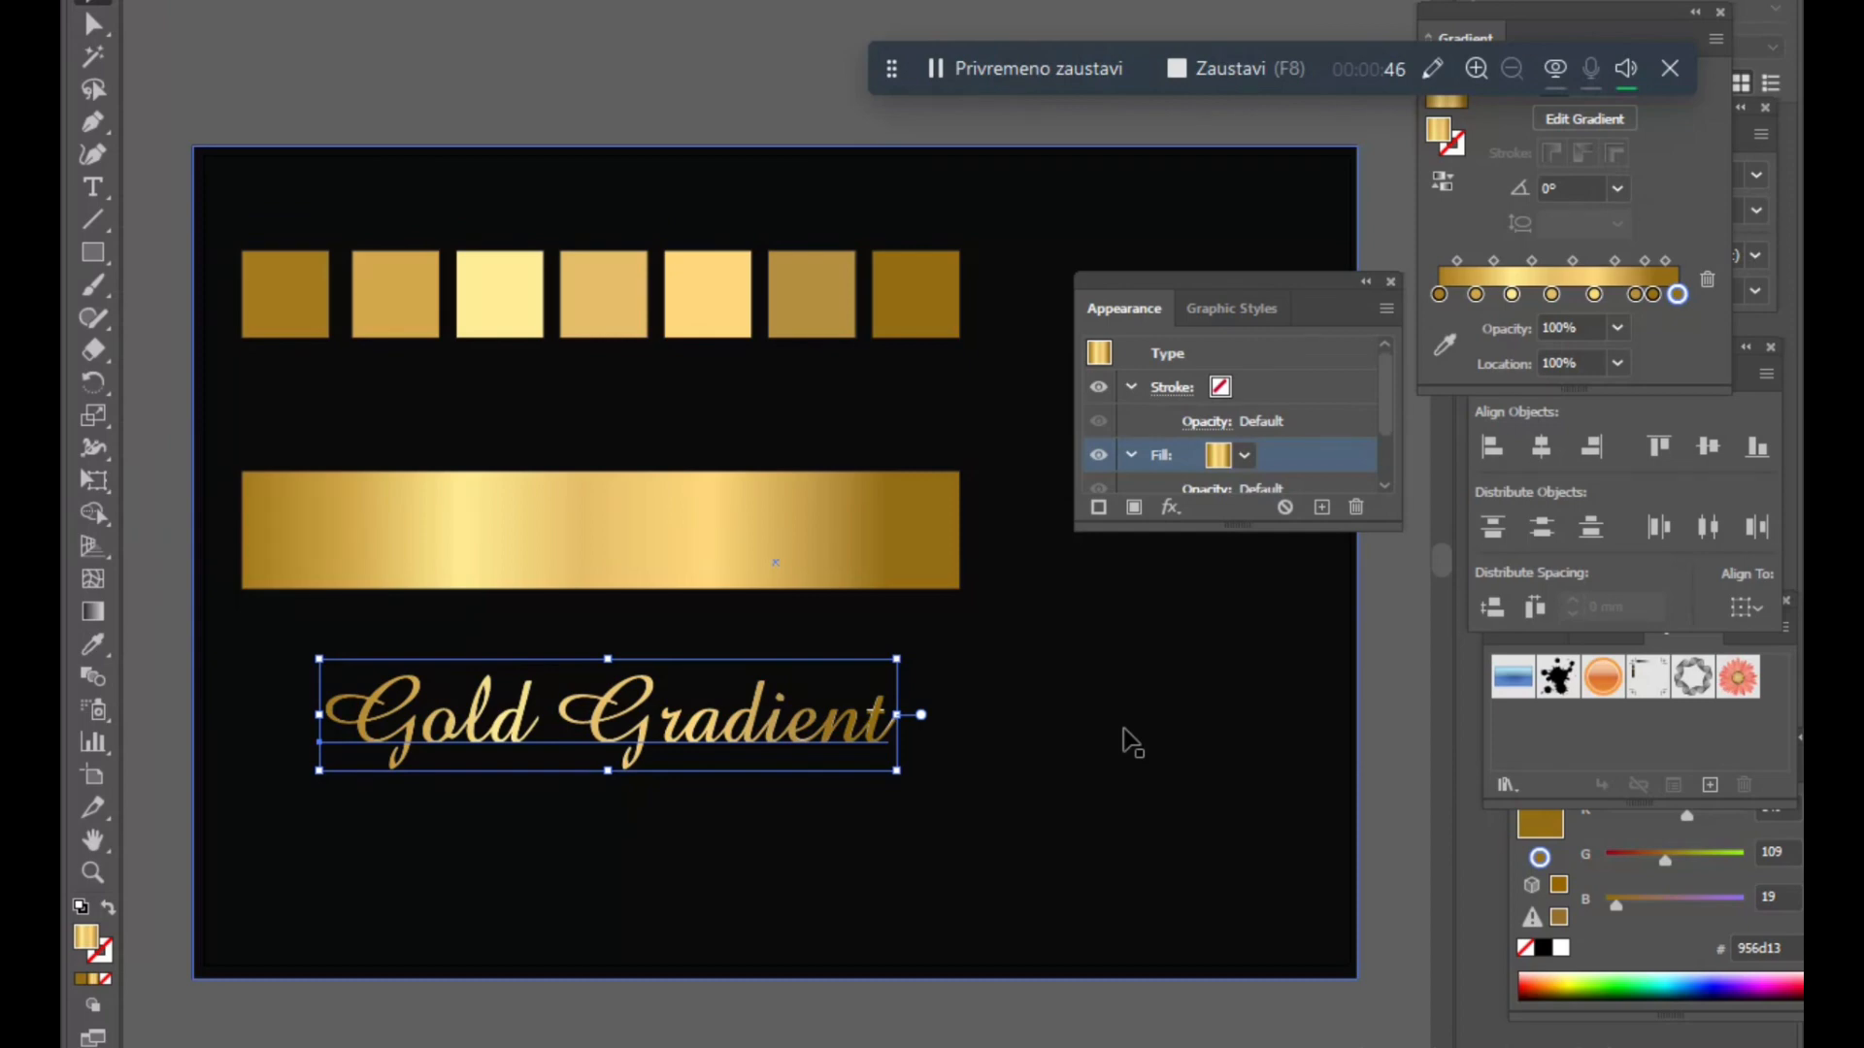
{"action": "left_click", "coordinate": [643, 80]}
- Select the squares, gradient bar and label together and move them toward the artboard's center
{"action": "left_click_drag", "start_coordinate": [1239, 285], "coordinate": [1686, 361]}
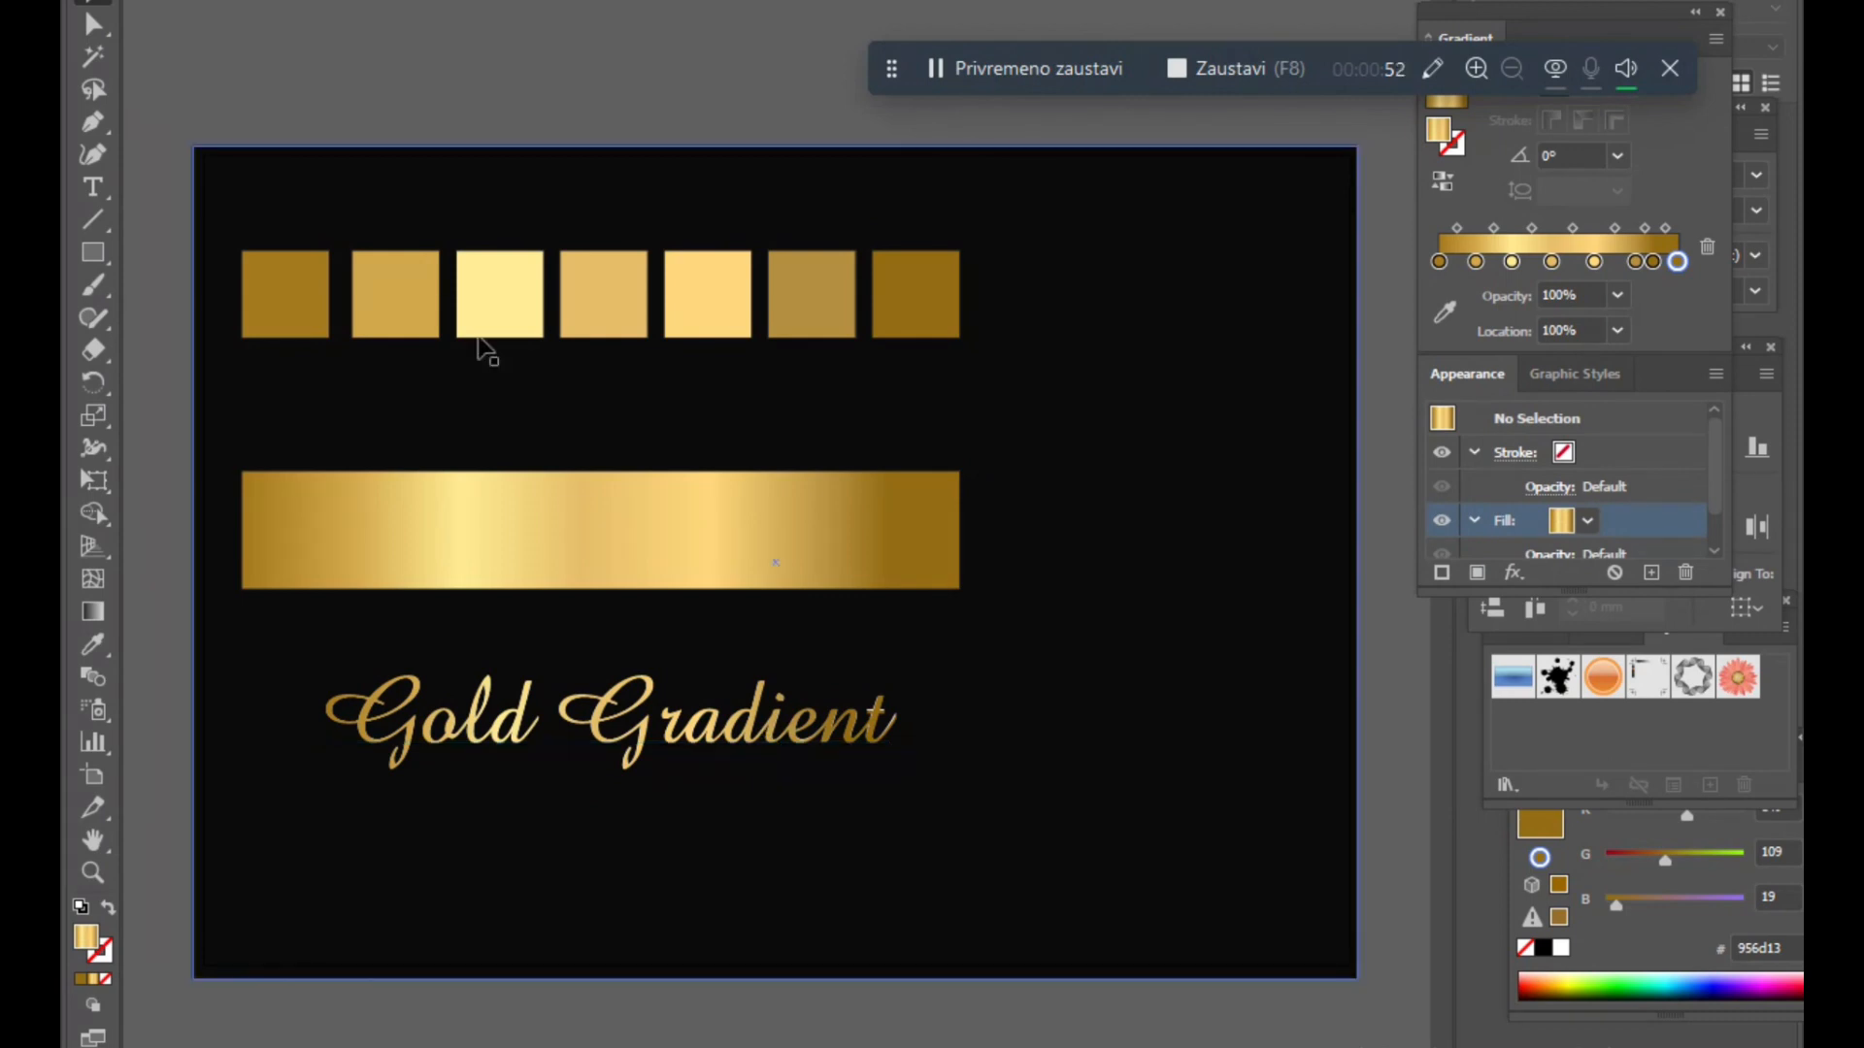
{"action": "left_click_drag", "start_coordinate": [153, 217], "coordinate": [1079, 835]}
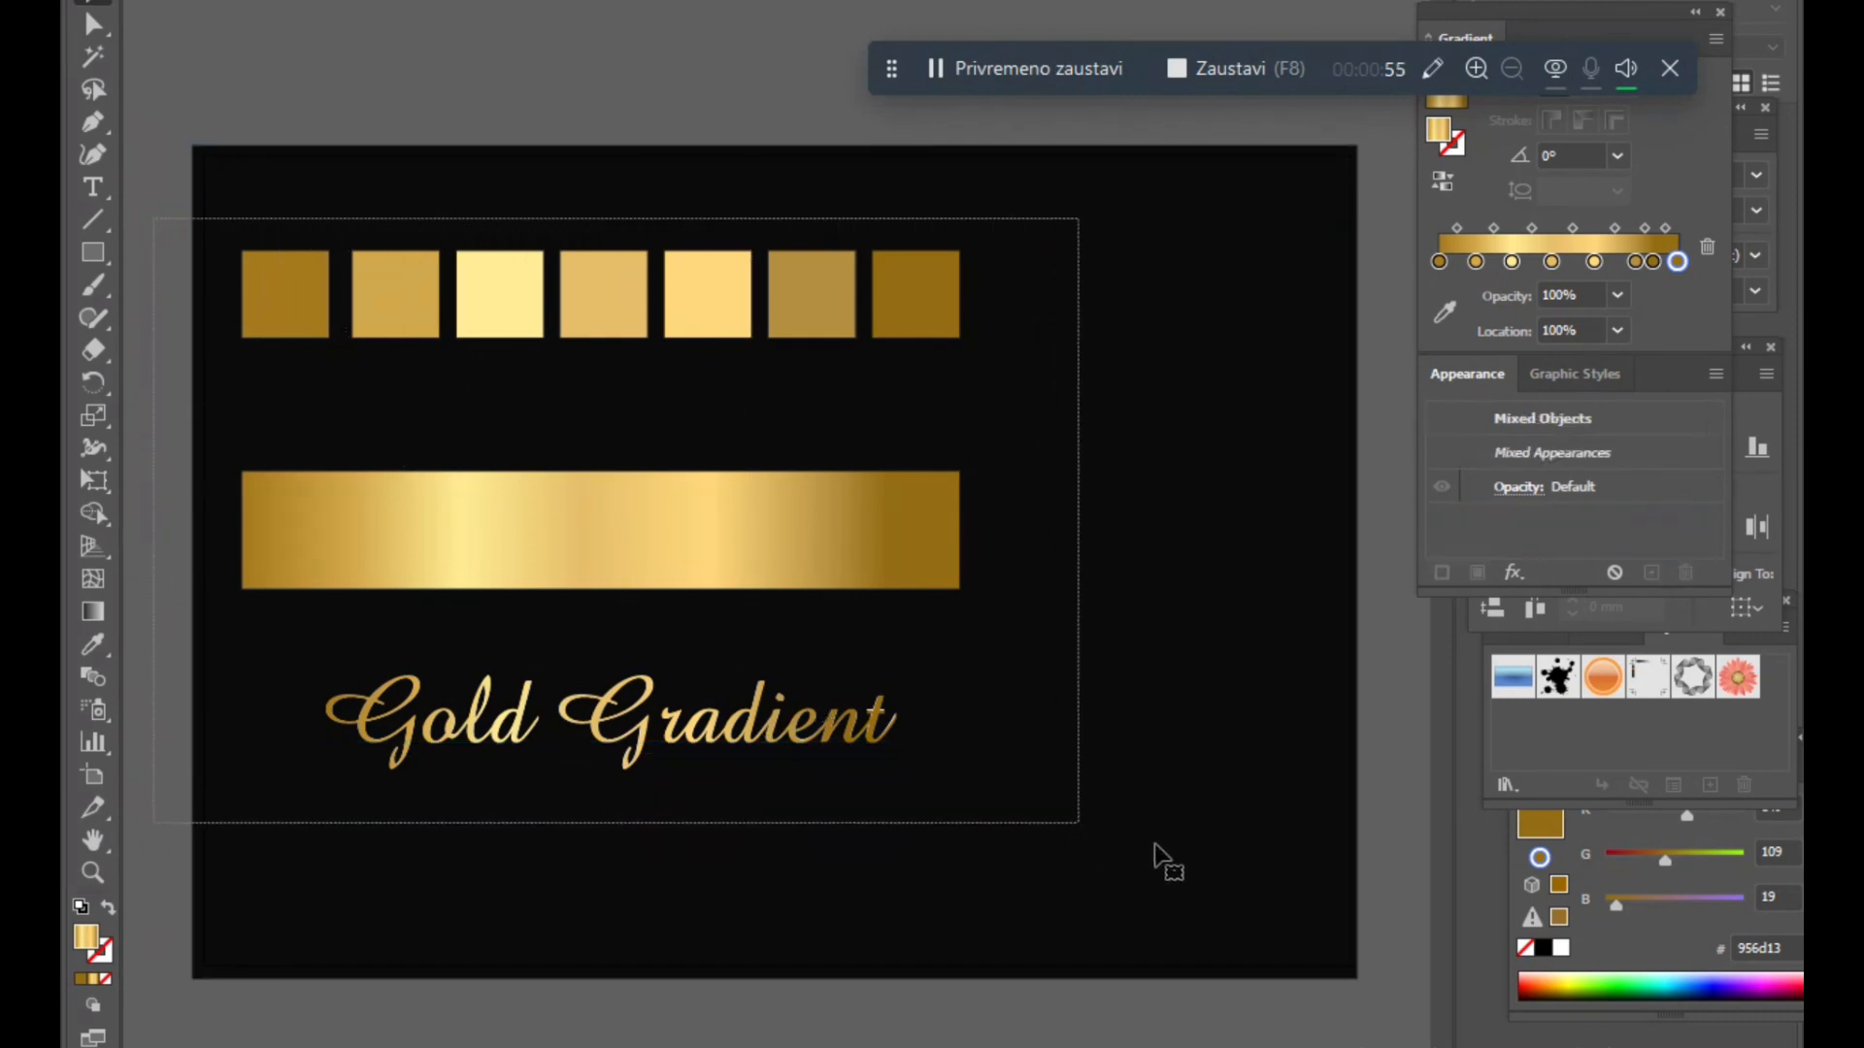
{"action": "left_click", "coordinate": [1225, 851], "text": "shift"}
{"action": "left_click_drag", "start_coordinate": [768, 514], "coordinate": [958, 534]}
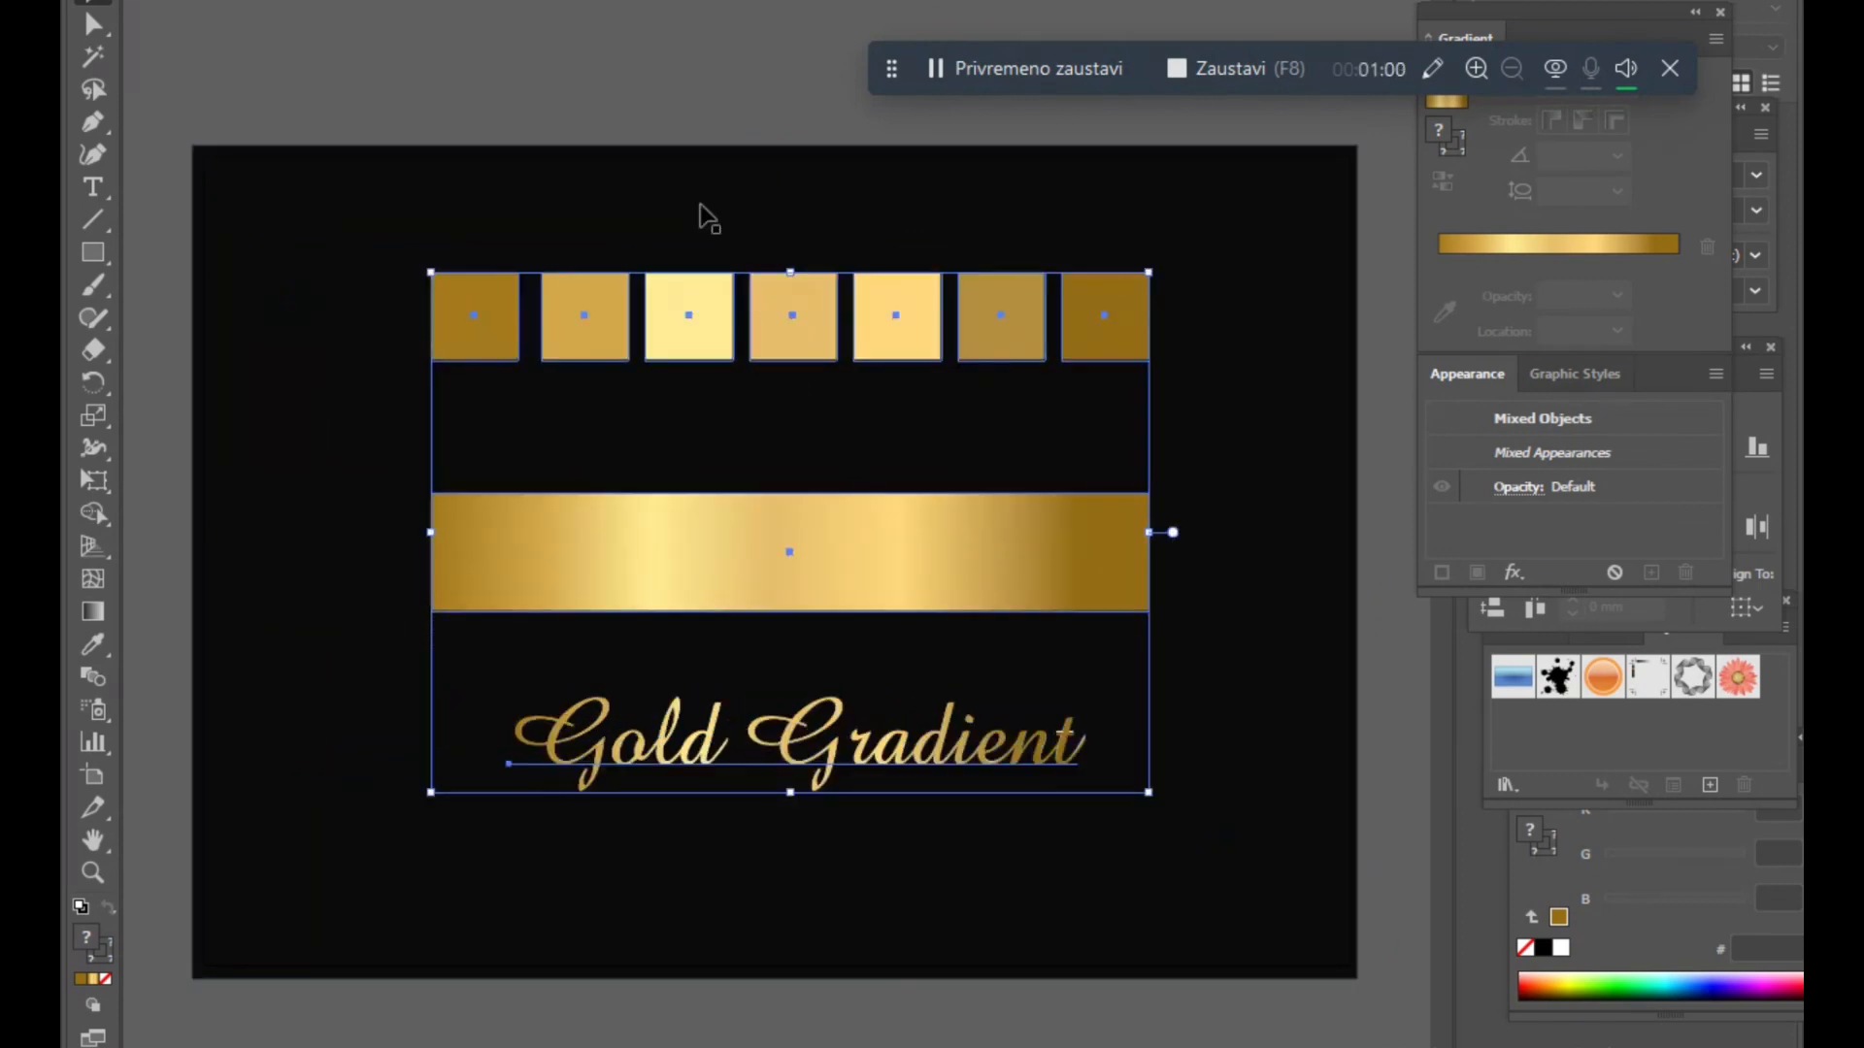
{"action": "left_click", "coordinate": [613, 78]}
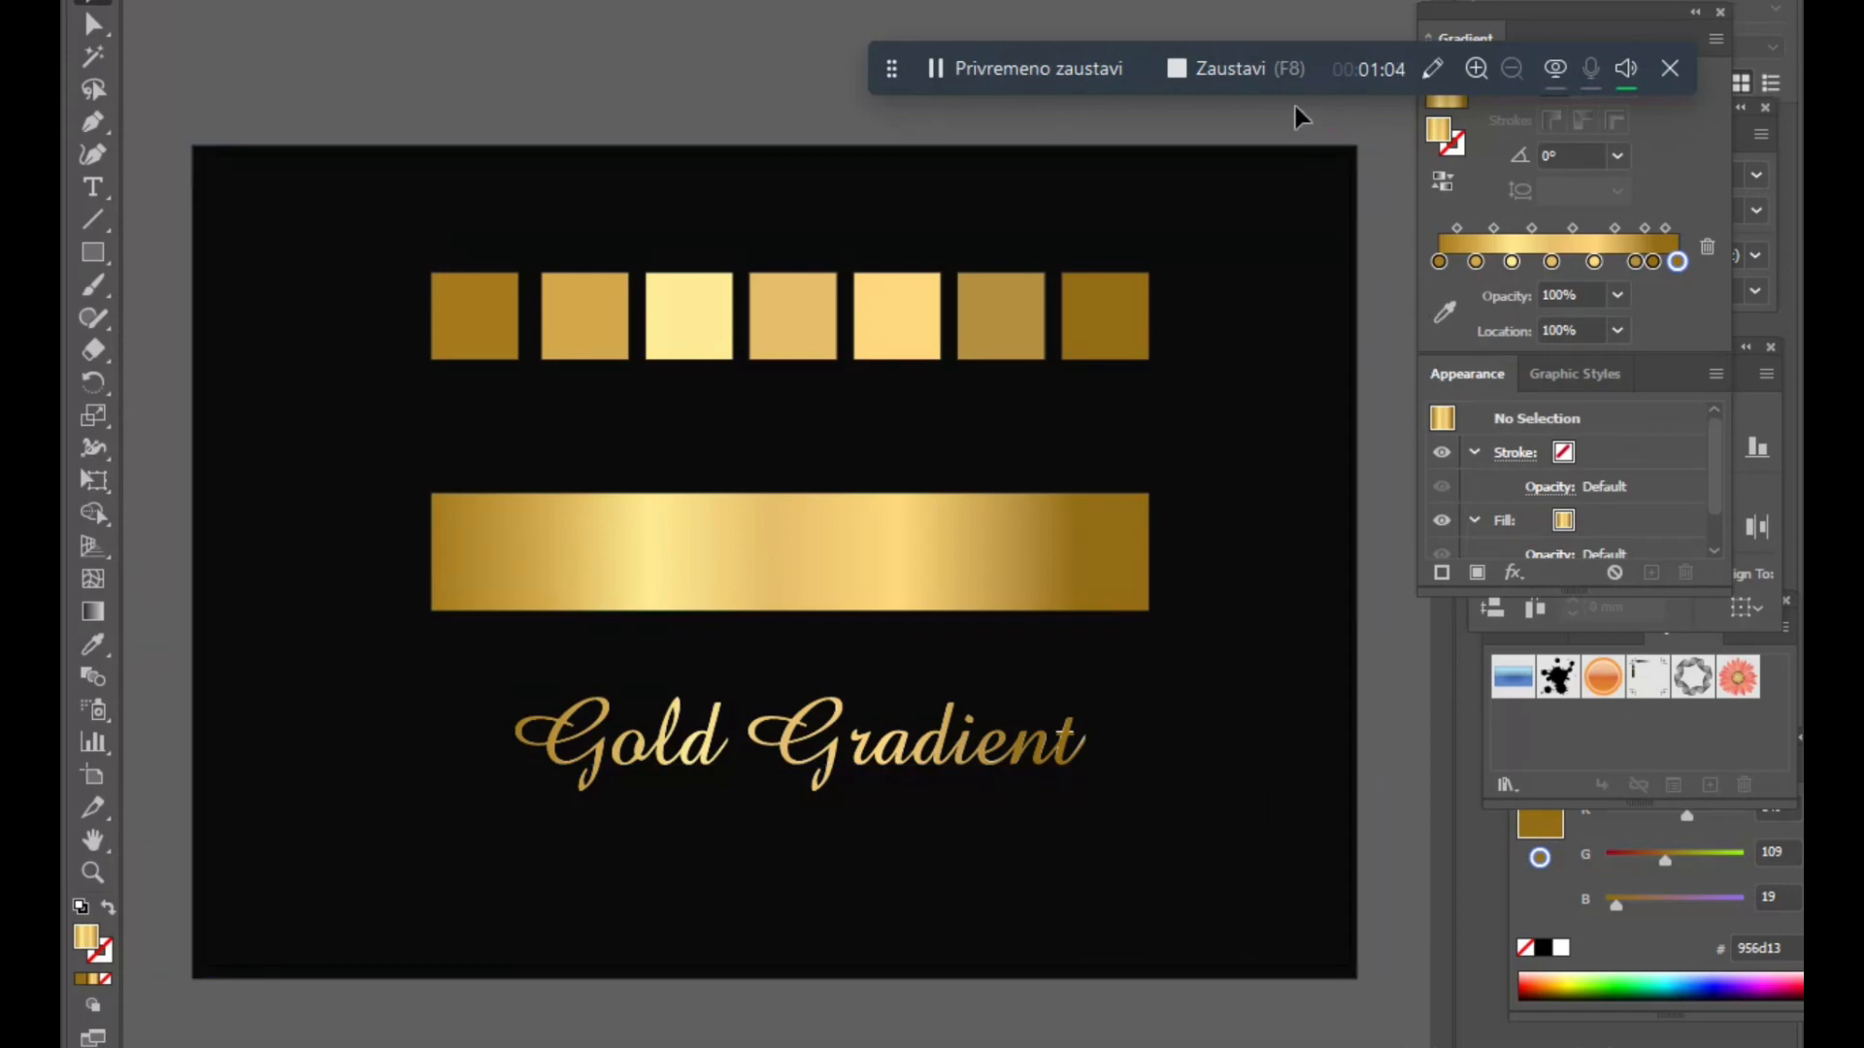
{"action": "left_click", "coordinate": [1254, 78]}
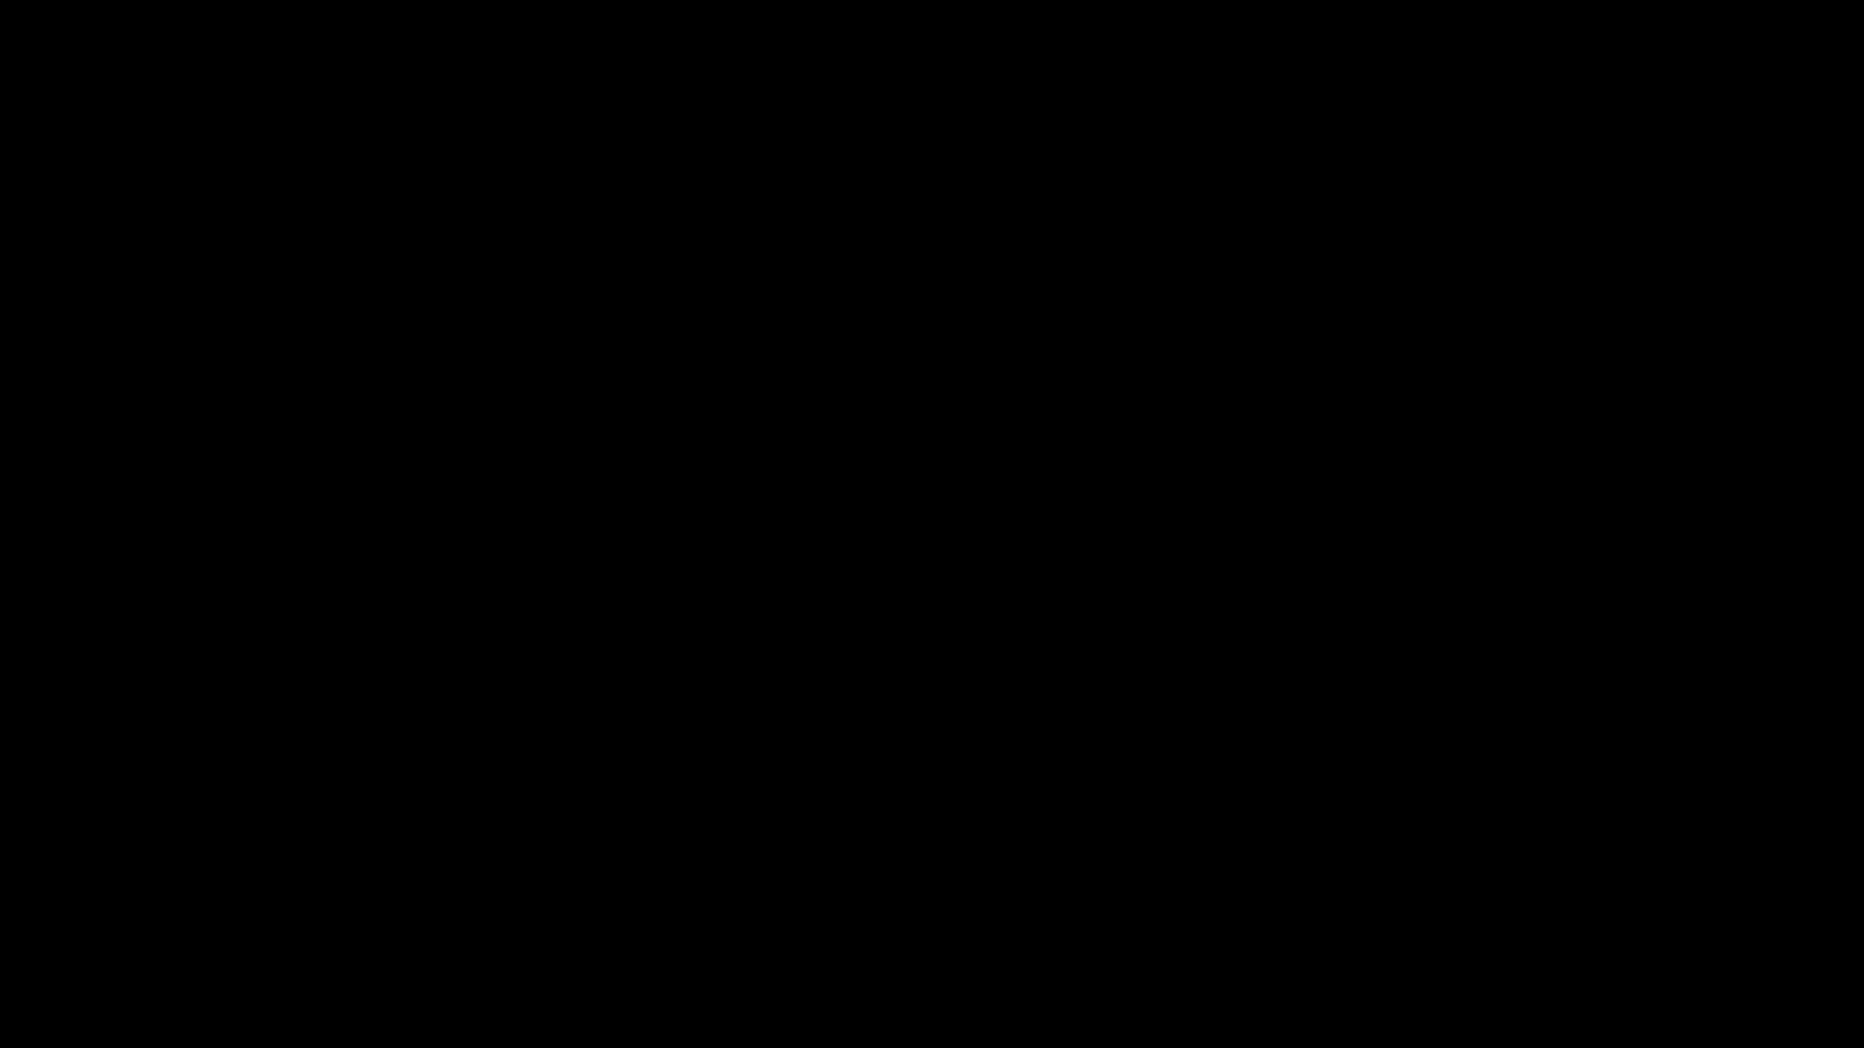